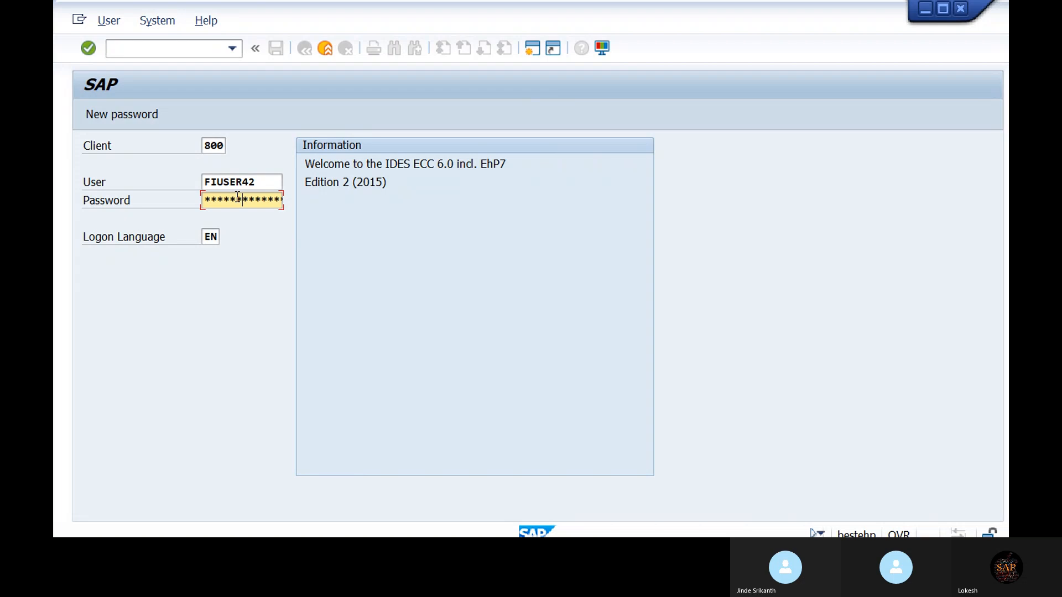
- Log back in with the password, continuing this logon and ending the other session
{"action": "type", "text": "**"}
{"action": "key", "text": "Return"}
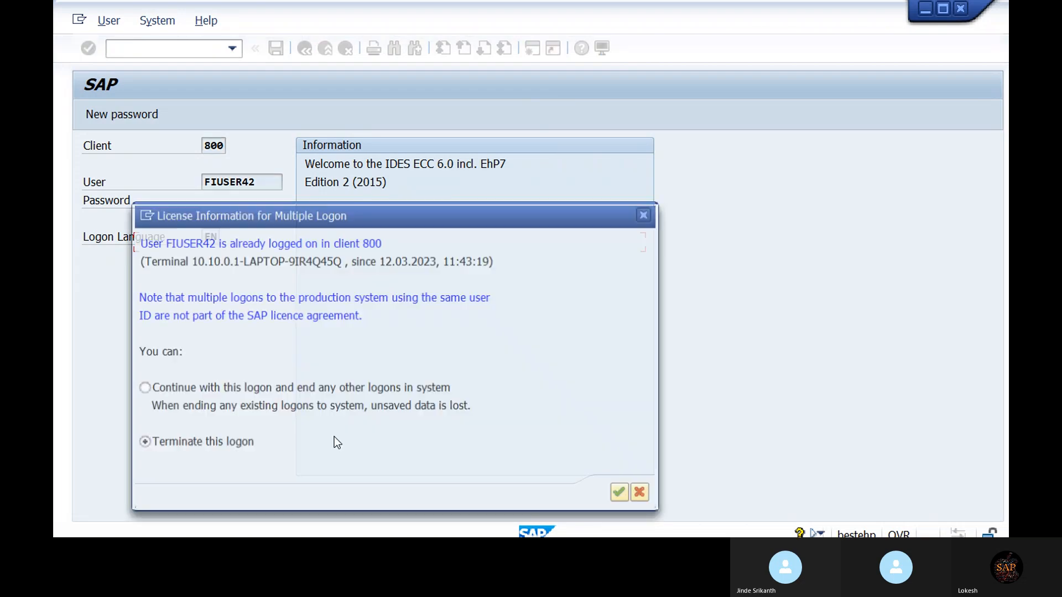
{"action": "left_click", "coordinate": [142, 388]}
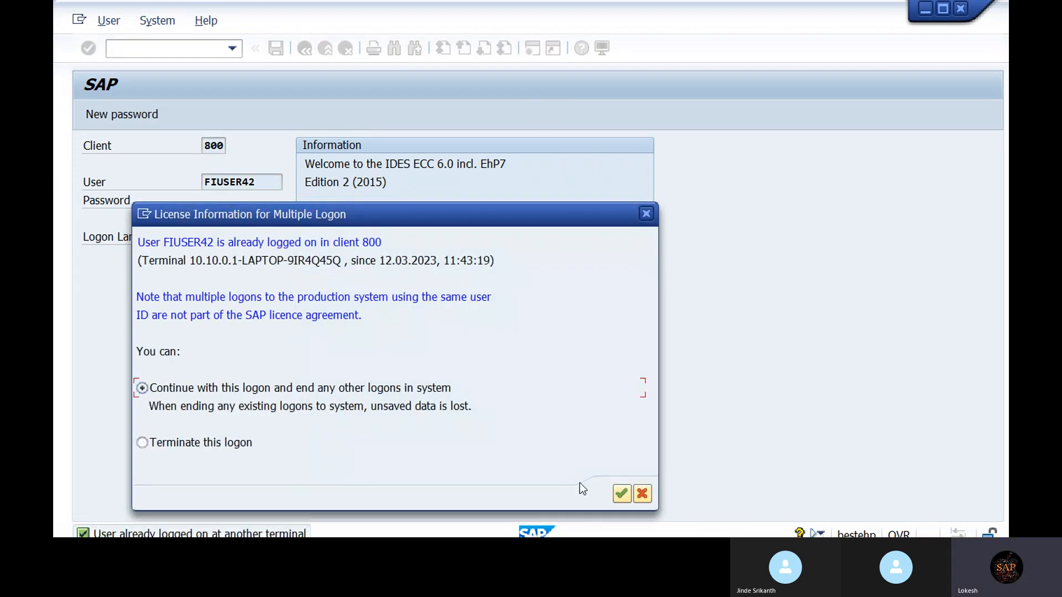
{"action": "left_click", "coordinate": [615, 494]}
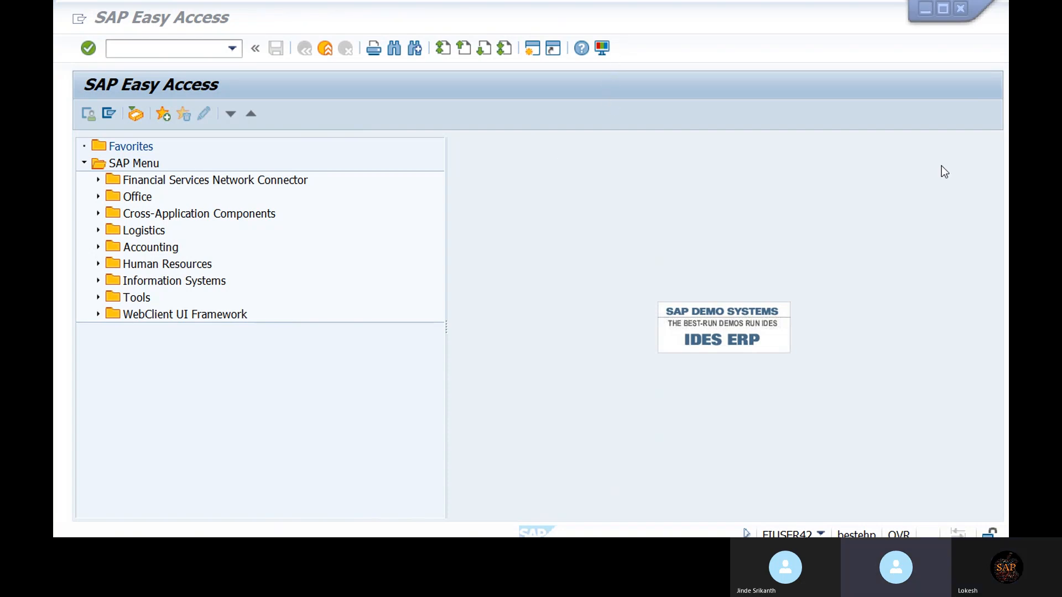
- Run transaction FBZP and open the All company codes settings
{"action": "left_click", "coordinate": [189, 51]}
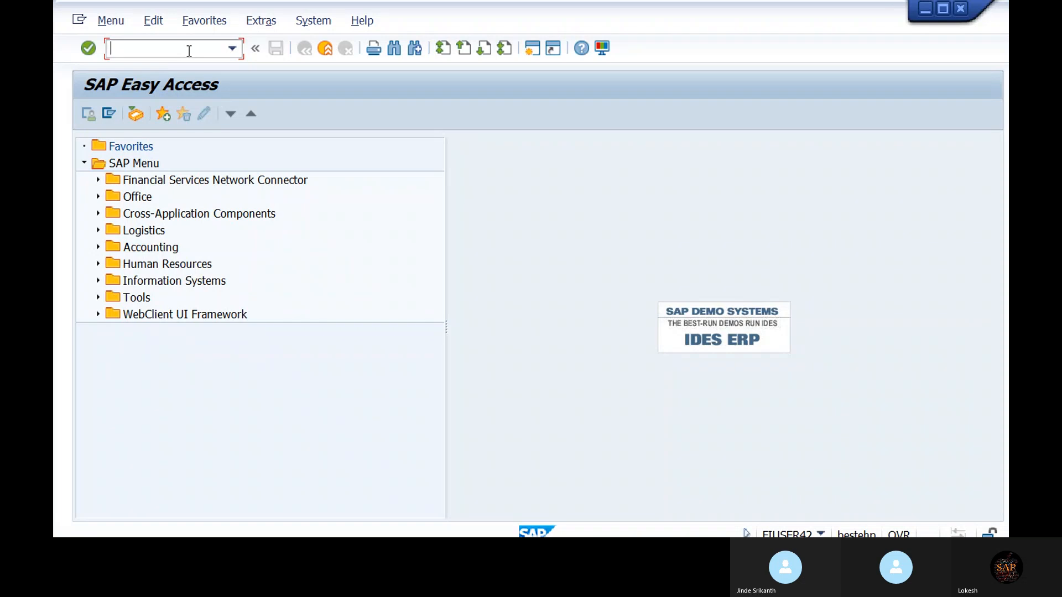
{"action": "type", "text": "fb"}
{"action": "key", "text": "BackSpace"}
{"action": "key", "text": "BackSpace"}
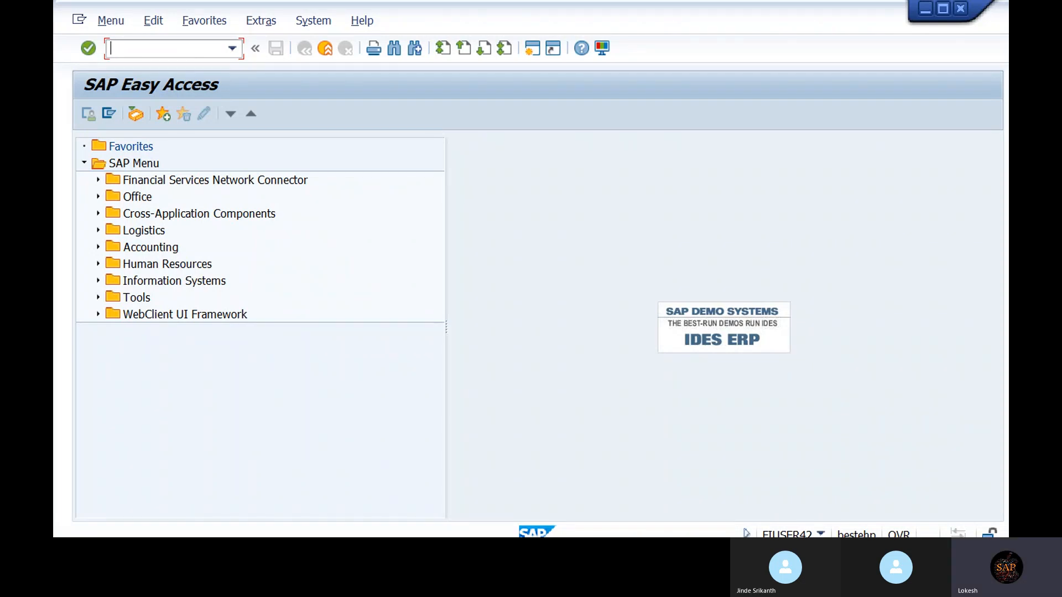
{"action": "type", "text": "FBZP"}
{"action": "key", "text": "Return"}
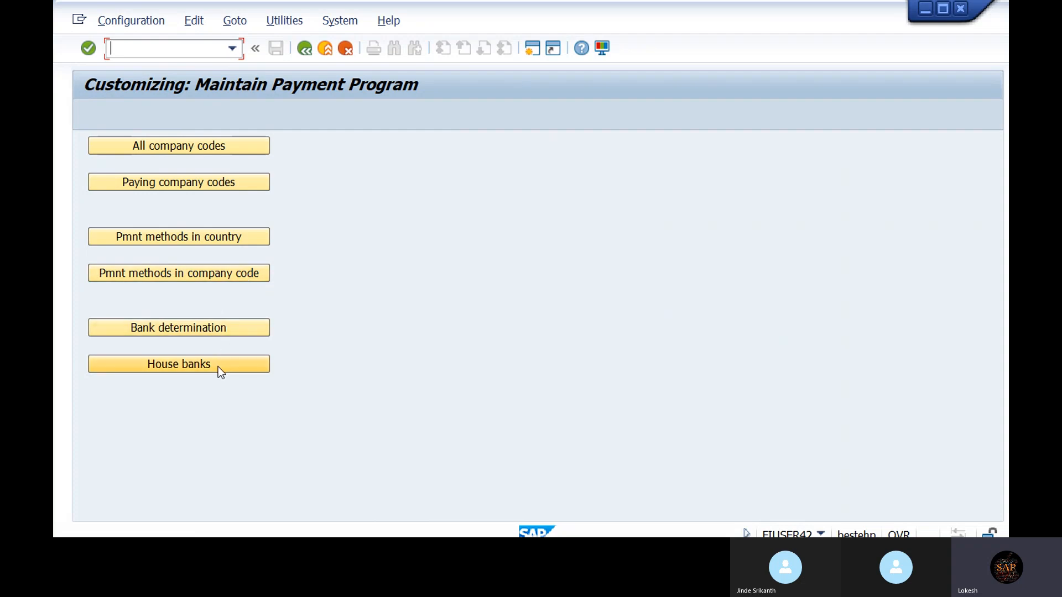
{"action": "left_click", "coordinate": [215, 147]}
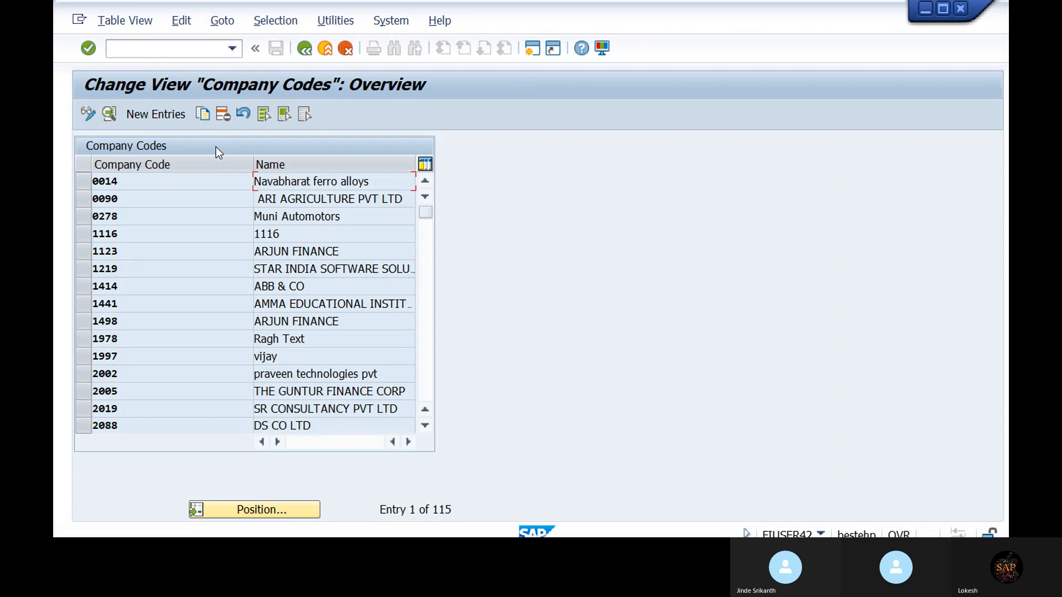
- Start a New Entries form on the Company Codes overview
{"action": "left_click", "coordinate": [162, 116]}
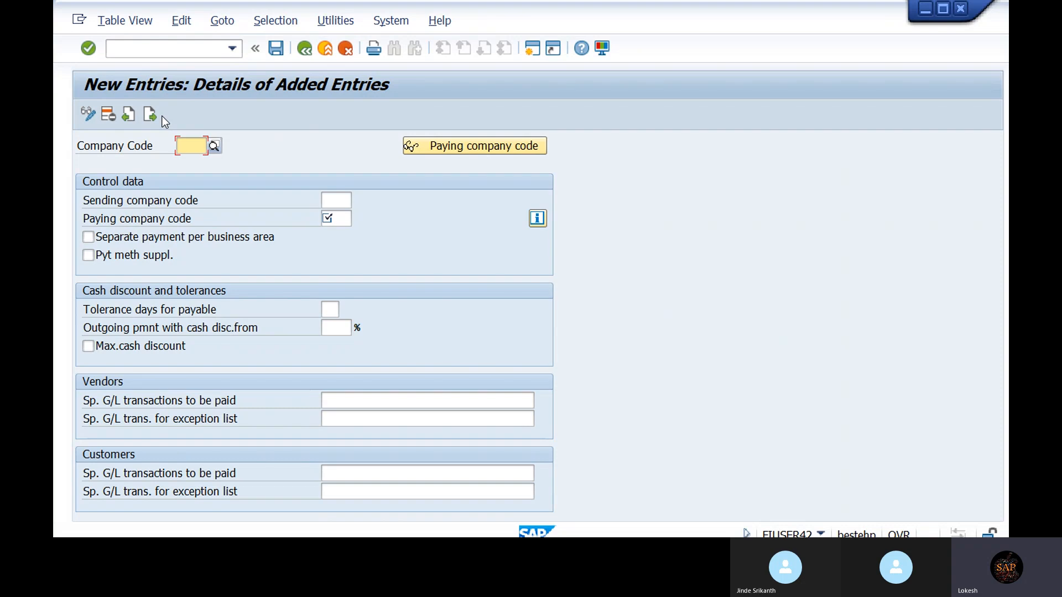
- Enter WING as the company code and WING as its paying company code
{"action": "type", "text": "WING"}
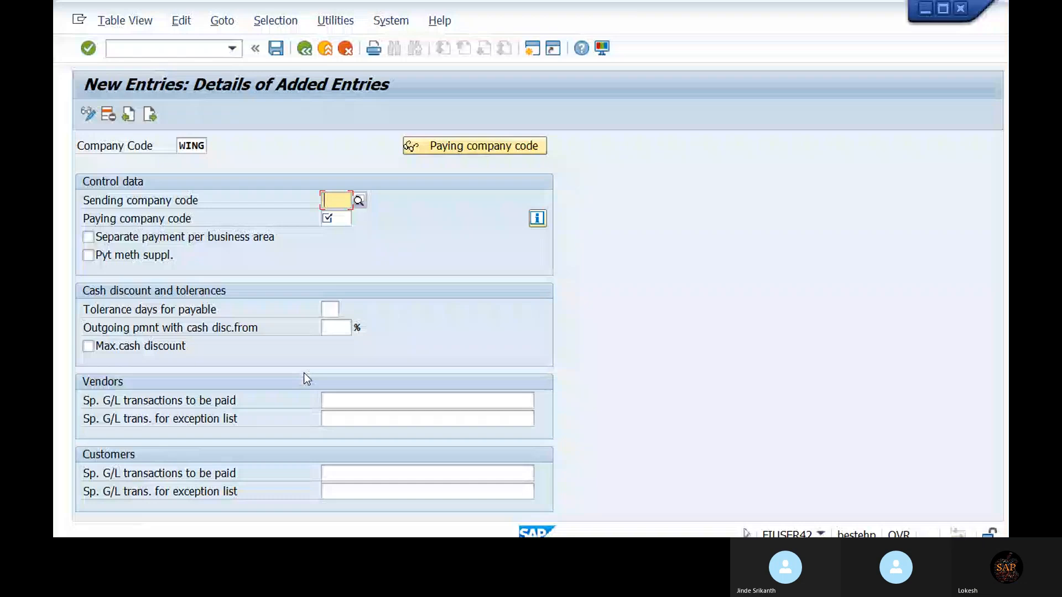
{"action": "left_click", "coordinate": [341, 222]}
{"action": "type", "text": "WING"}
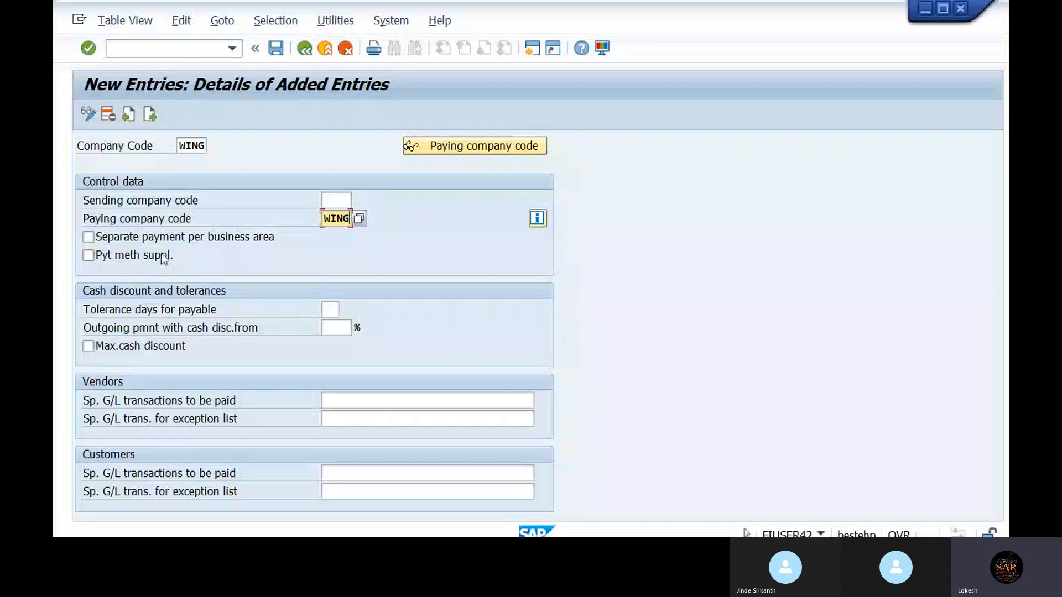
- Tick separate payment per business area, set 2 tolerance days, 5% cash discount and maximum cash discount
{"action": "left_click", "coordinate": [94, 239]}
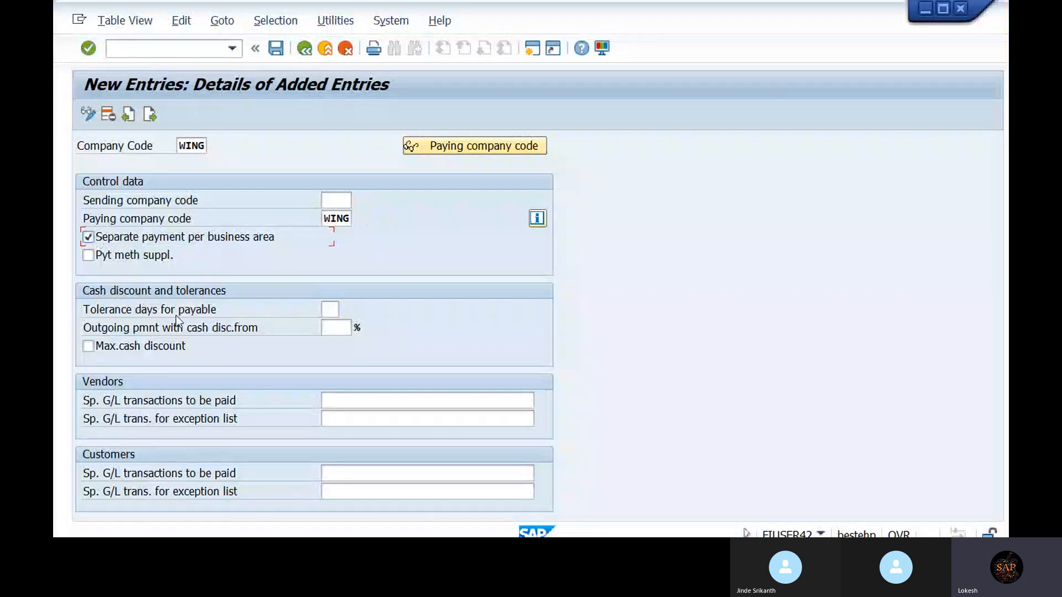
{"action": "left_click", "coordinate": [332, 309]}
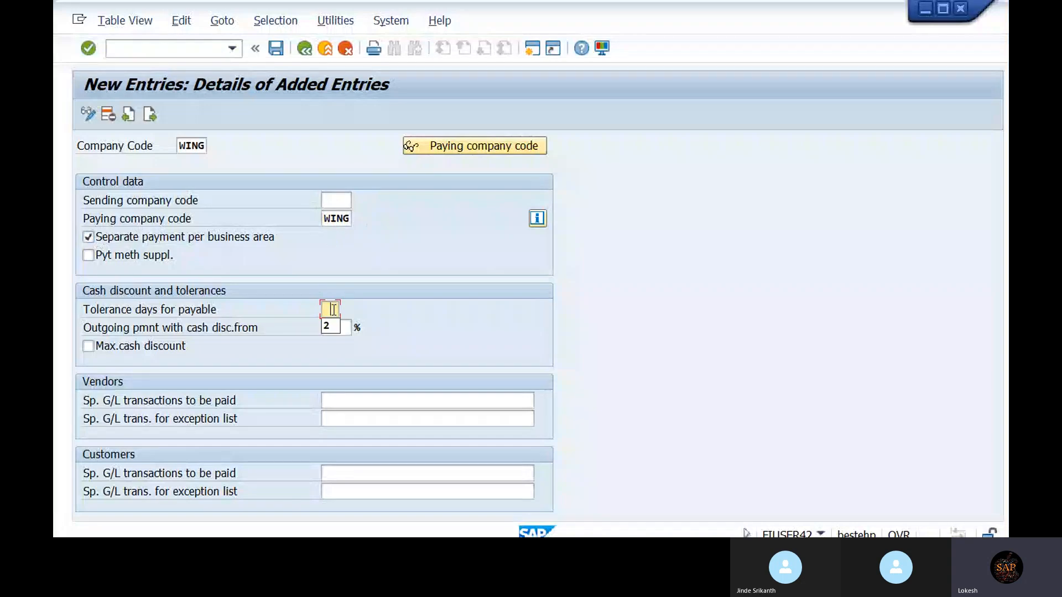
{"action": "left_click", "coordinate": [330, 326]}
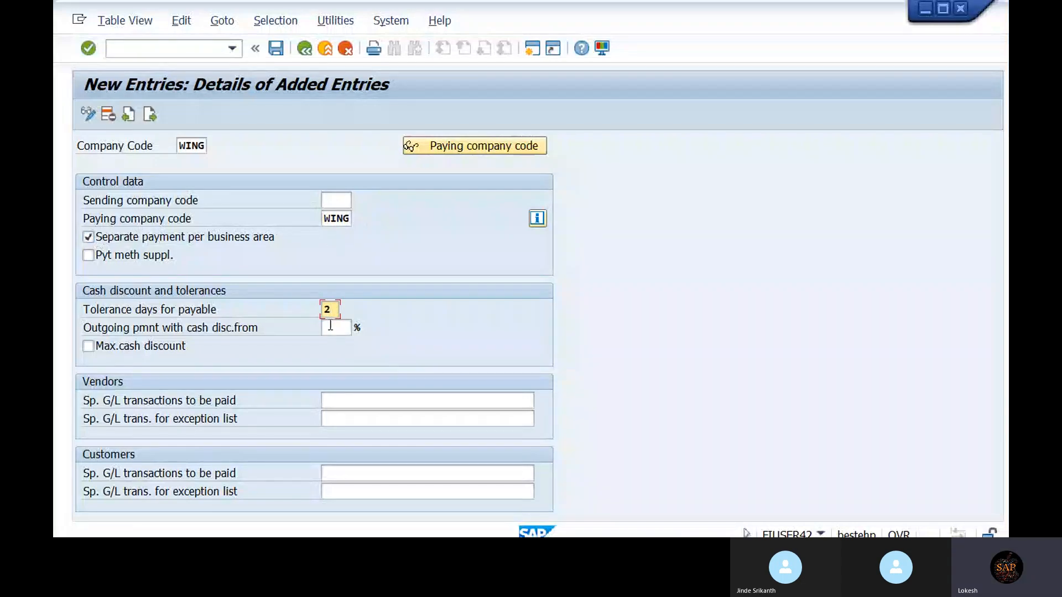
{"action": "left_click", "coordinate": [349, 329]}
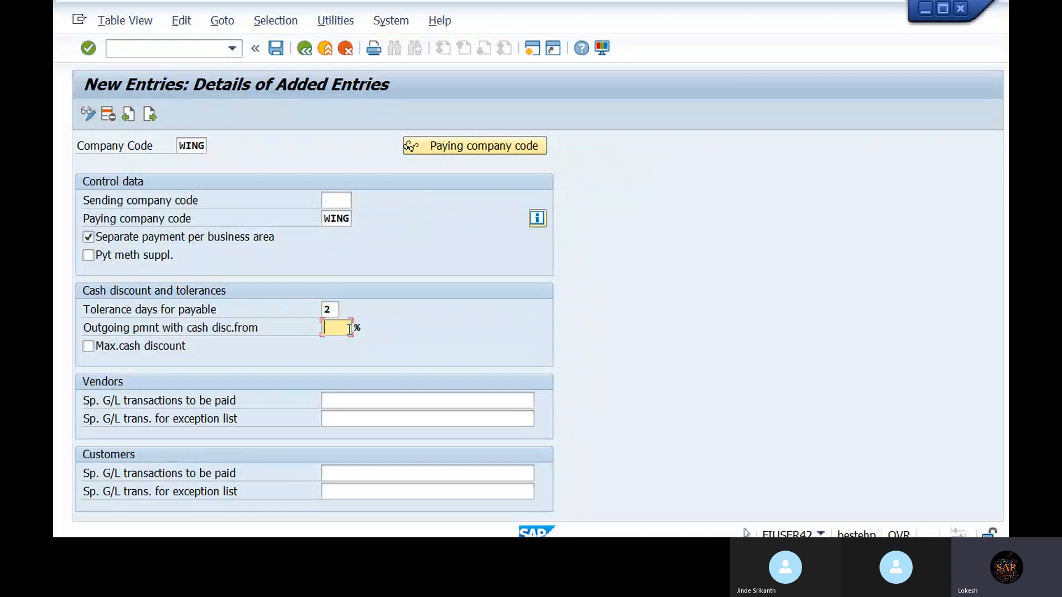
{"action": "type", "text": "5"}
{"action": "left_click", "coordinate": [88, 349]}
{"action": "left_click", "coordinate": [323, 407]}
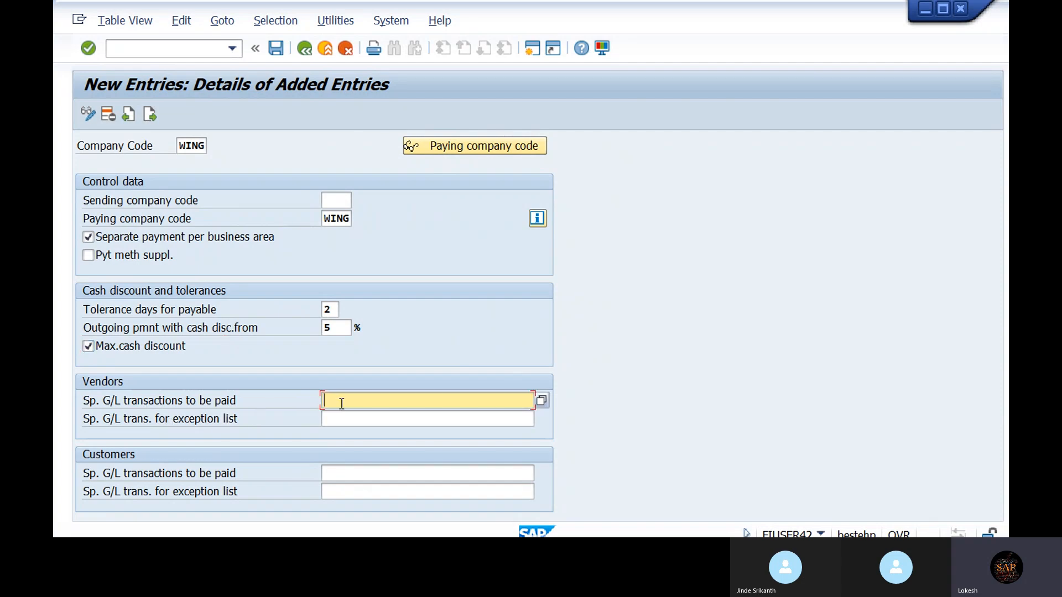
- Dismiss the connection error raised while looking up special G/L values
{"action": "left_click", "coordinate": [542, 402]}
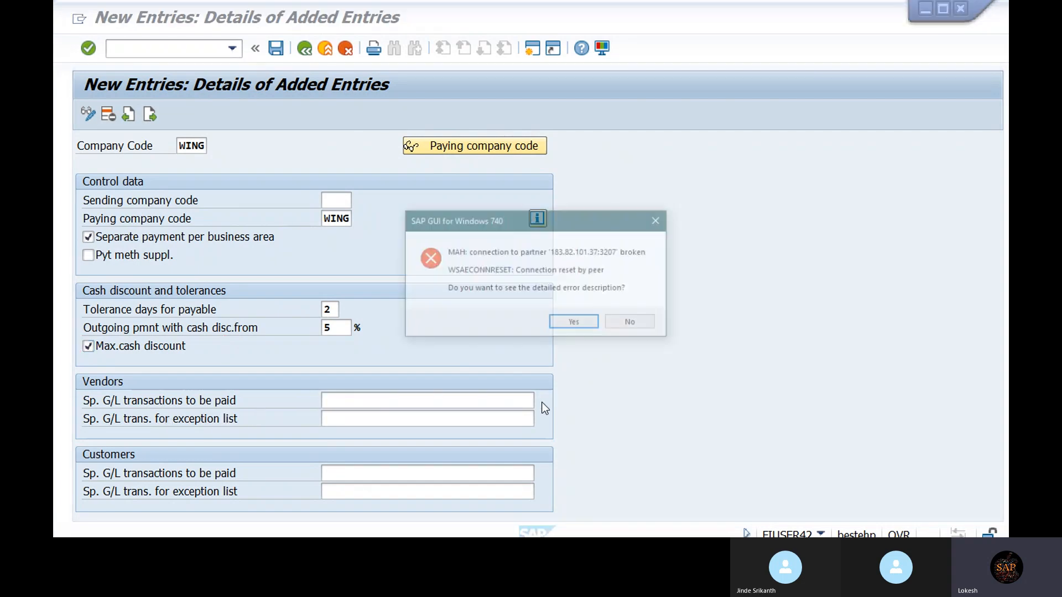
{"action": "left_click", "coordinate": [575, 323]}
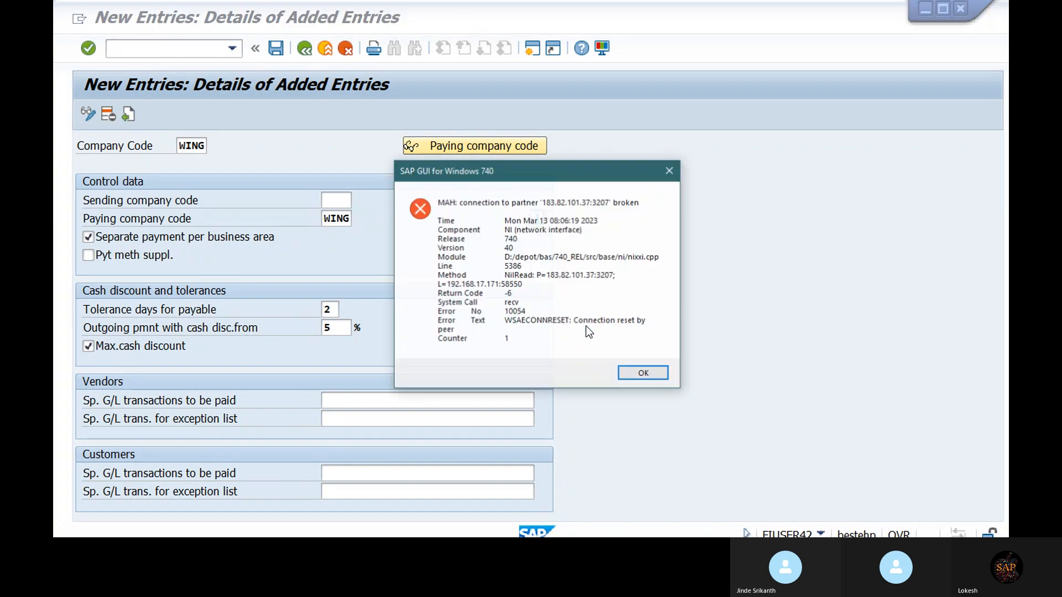
{"action": "left_click", "coordinate": [640, 376]}
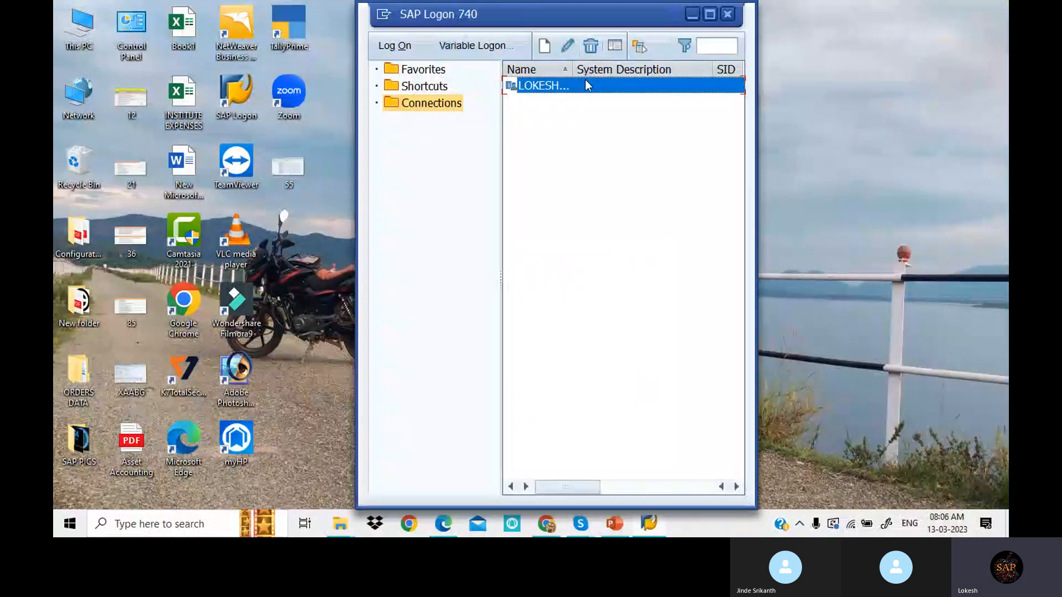
- Reconnect and log on again, ending the other session, then reopen the payment program screen
{"action": "double_click", "coordinate": [587, 83]}
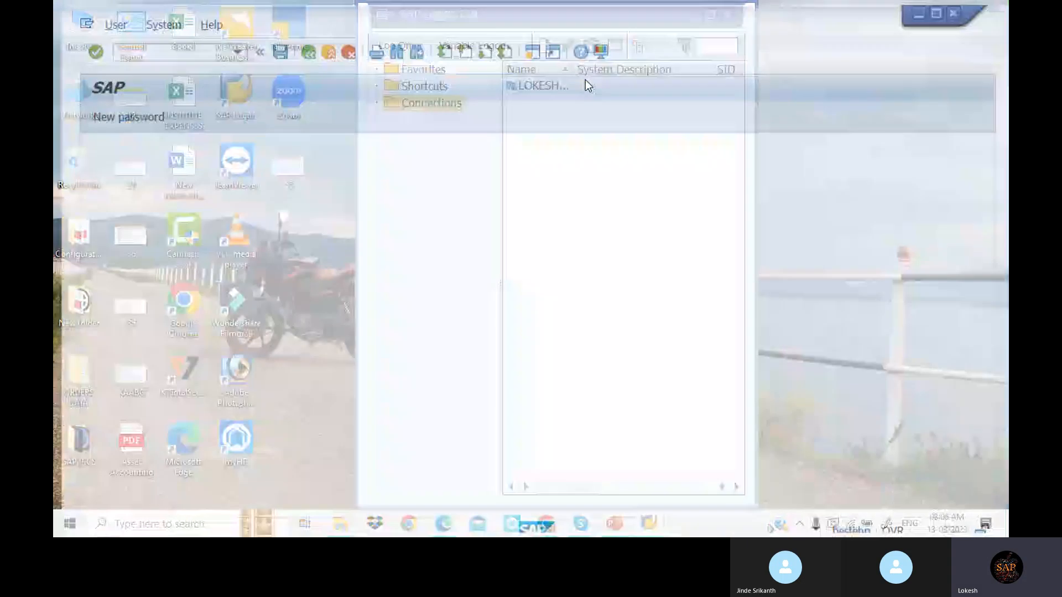
{"action": "left_click", "coordinate": [243, 198]}
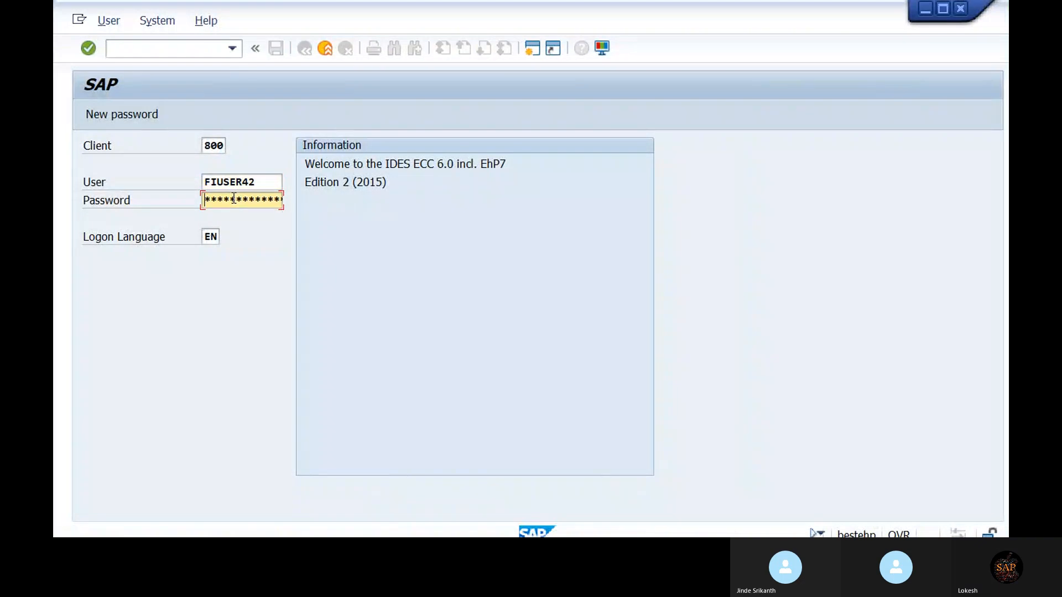
{"action": "type", "text": "******"}
{"action": "key", "text": "Return"}
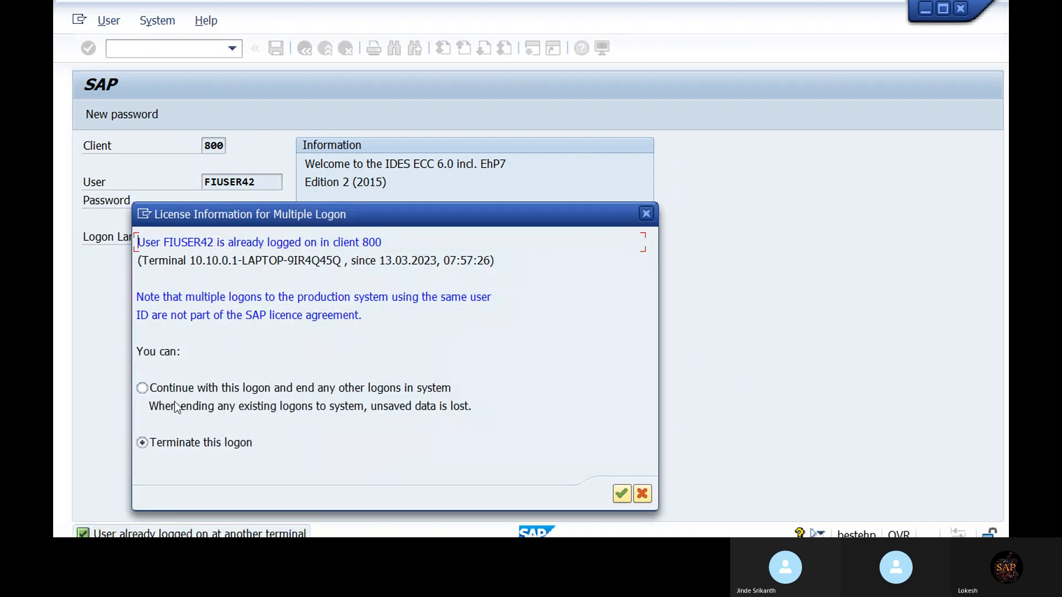
{"action": "left_click", "coordinate": [146, 388]}
{"action": "left_click", "coordinate": [623, 495]}
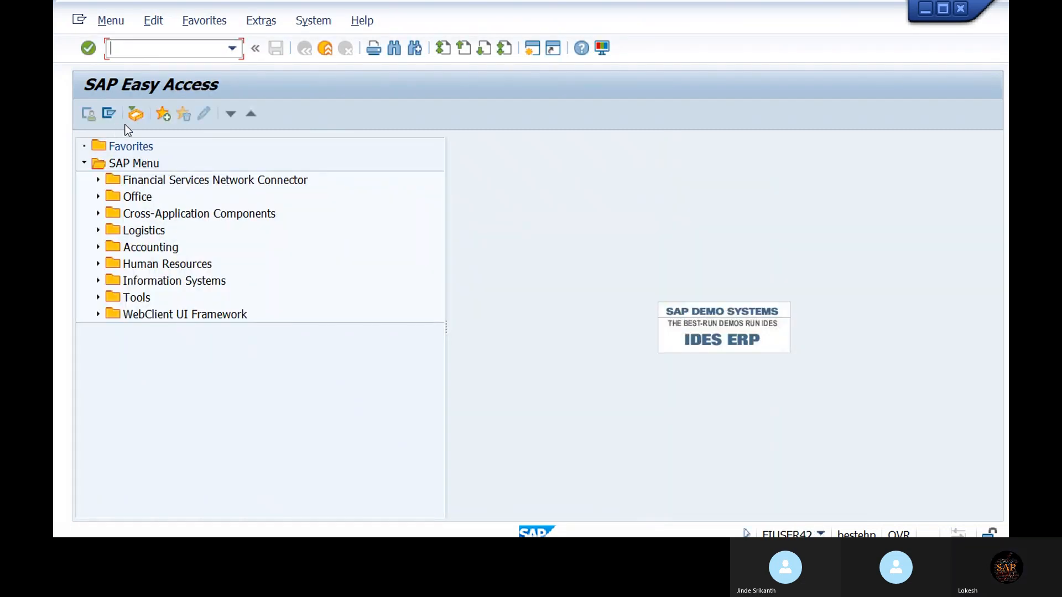
{"action": "type", "text": "fs00"}
{"action": "key", "text": "Return"}
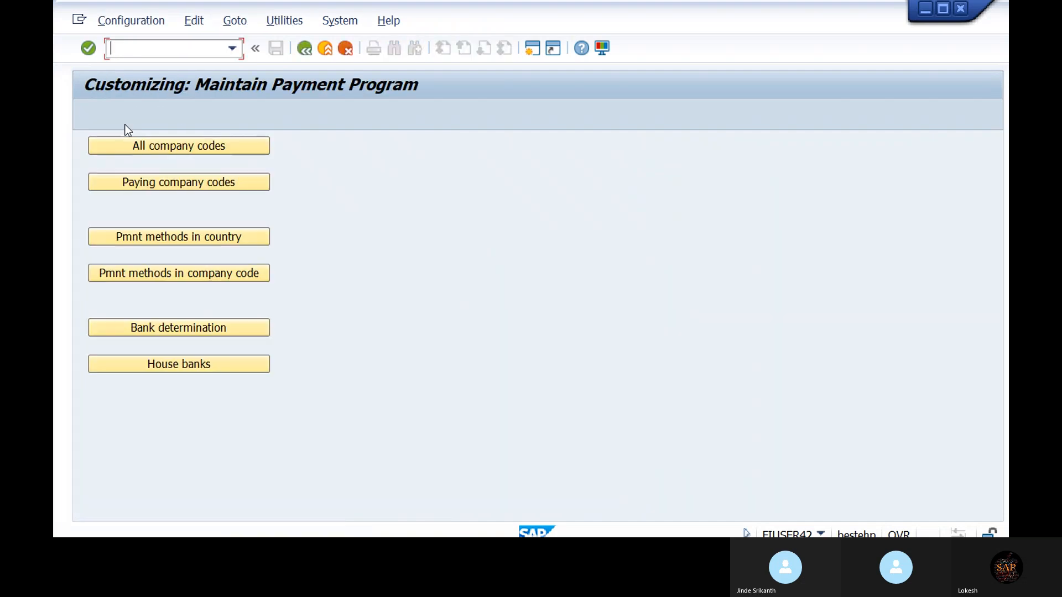
- Add a new All company codes entry with WING as company code and paying company code
{"action": "left_click", "coordinate": [188, 144]}
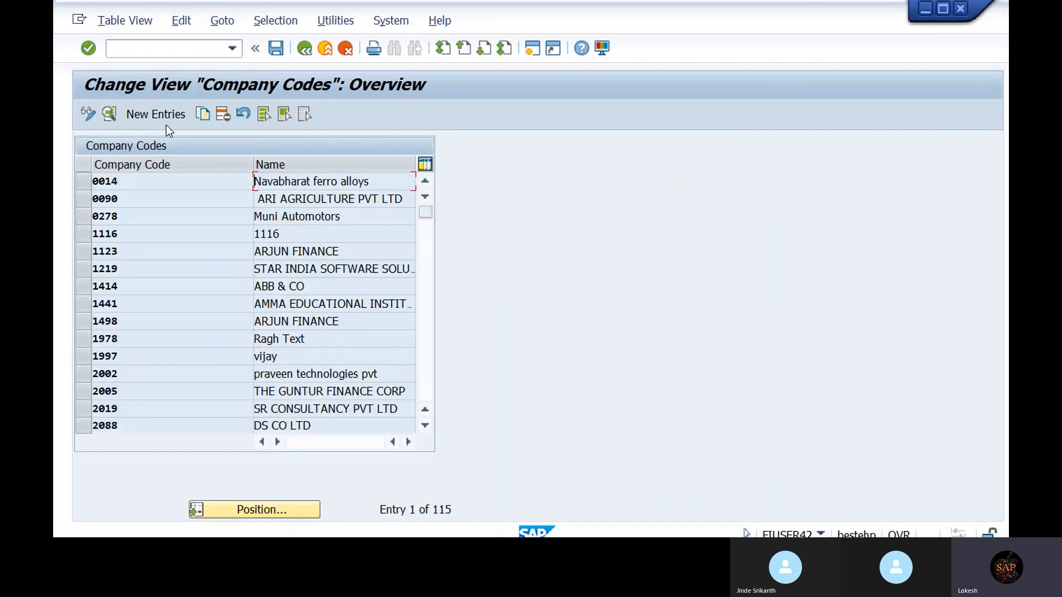
{"action": "left_click", "coordinate": [166, 120]}
{"action": "left_click", "coordinate": [190, 146]}
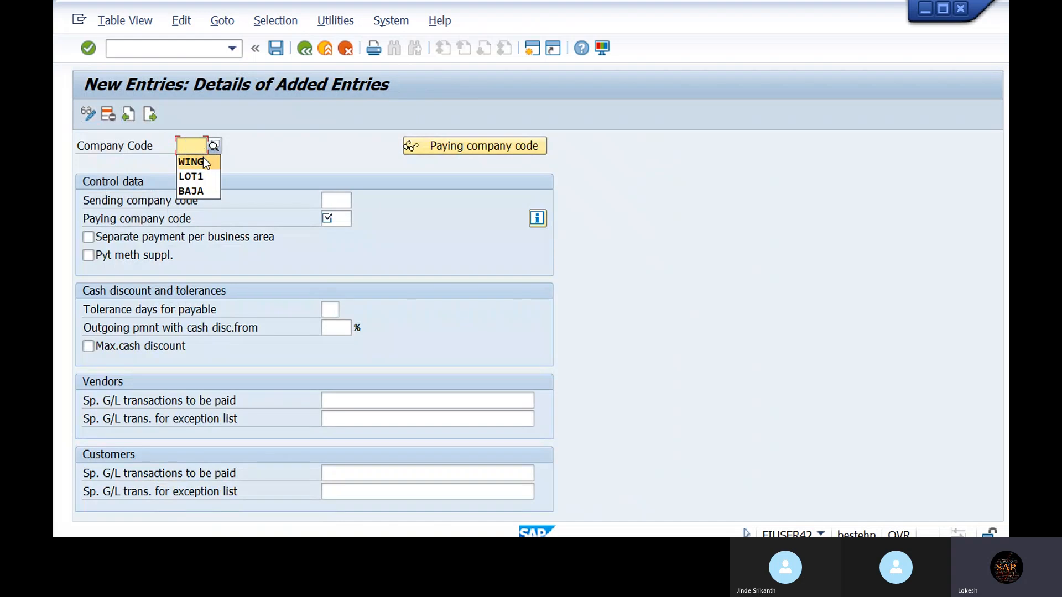
{"action": "left_click", "coordinate": [202, 162]}
{"action": "left_click", "coordinate": [339, 218]}
{"action": "left_click", "coordinate": [346, 229]}
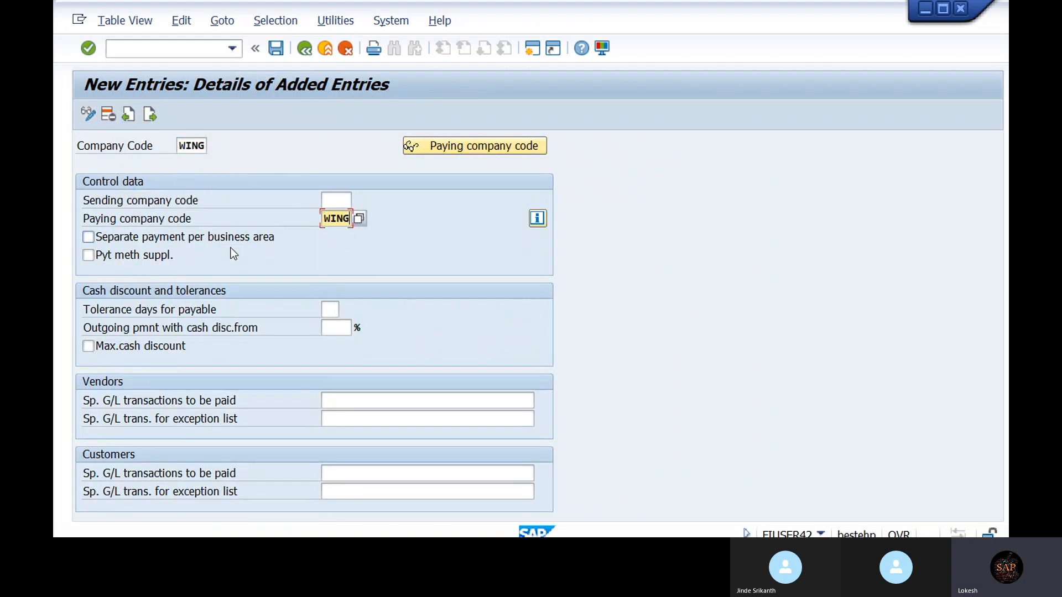
- Tick business-area payments, set 2 tolerance days, 5% discount, max discount, and list vendor special G/L indicators
{"action": "left_click", "coordinate": [96, 239]}
{"action": "left_click", "coordinate": [332, 308]}
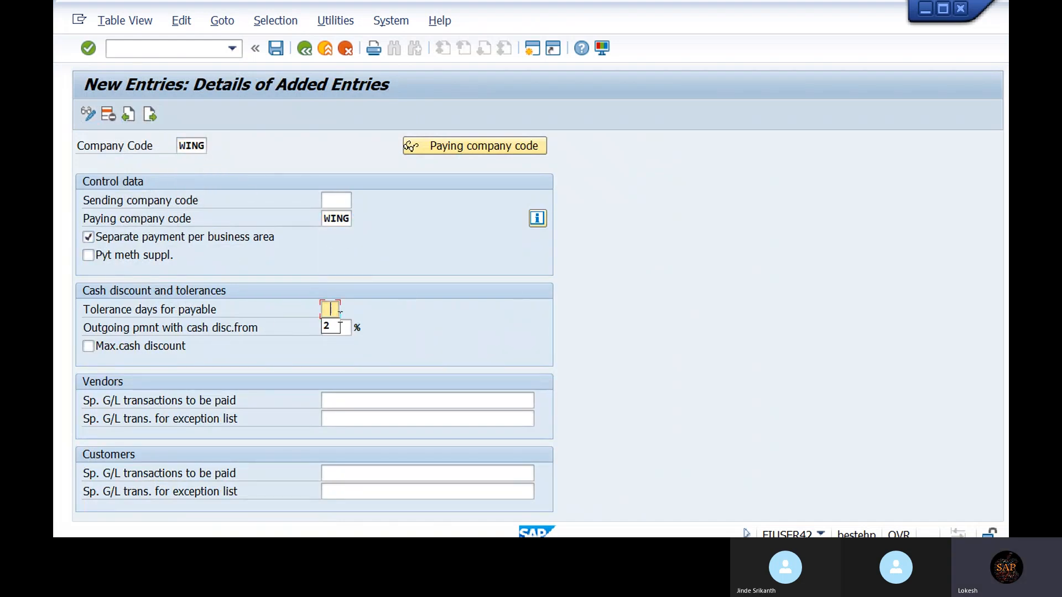
{"action": "left_click", "coordinate": [335, 326]}
{"action": "left_click", "coordinate": [335, 327]}
{"action": "left_click", "coordinate": [344, 337]}
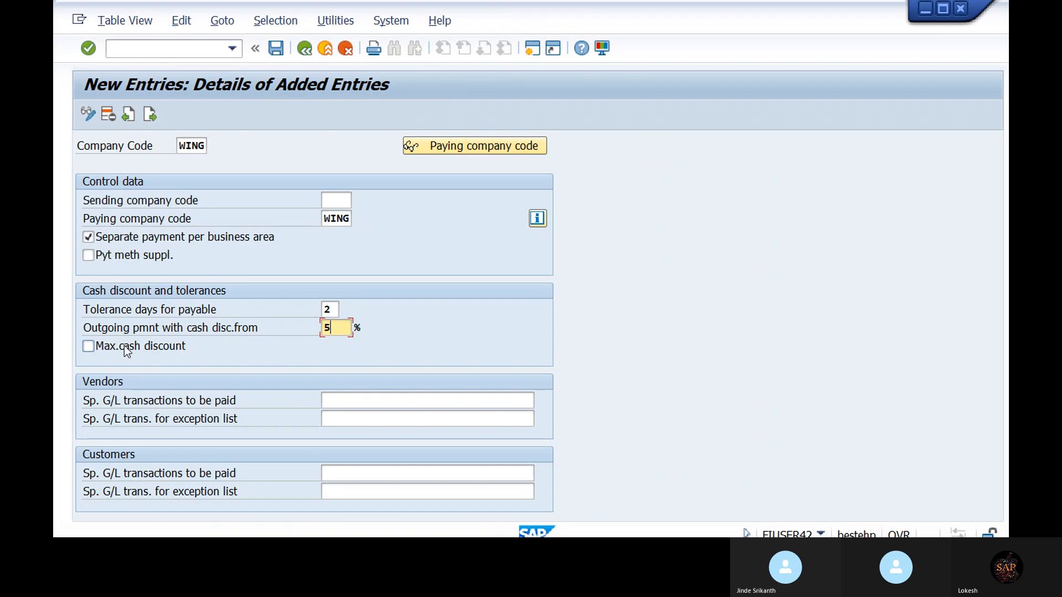
{"action": "left_click", "coordinate": [87, 346]}
{"action": "left_click", "coordinate": [409, 400]}
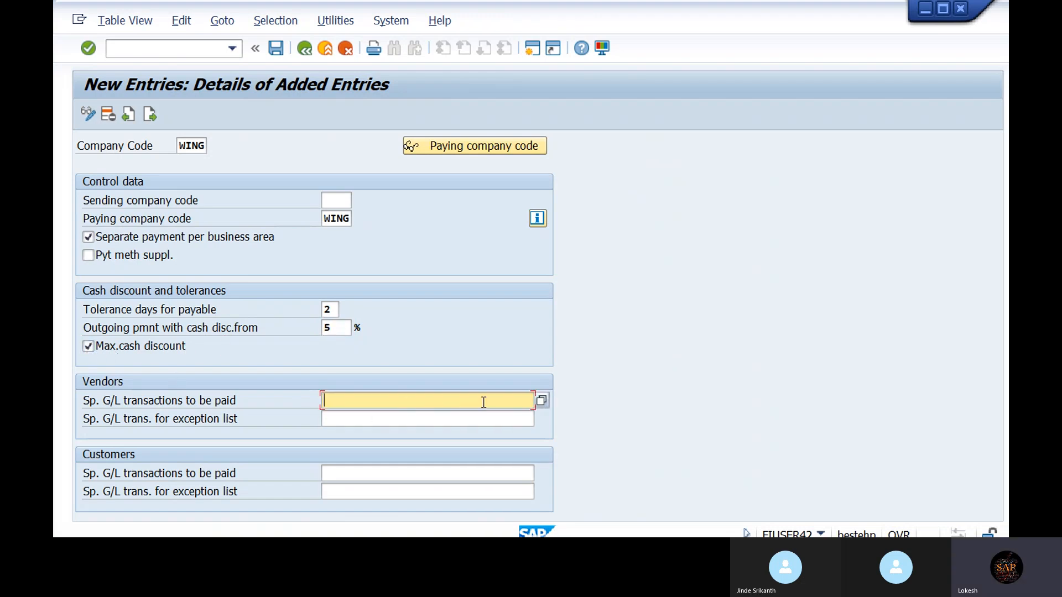
{"action": "left_click", "coordinate": [540, 401]}
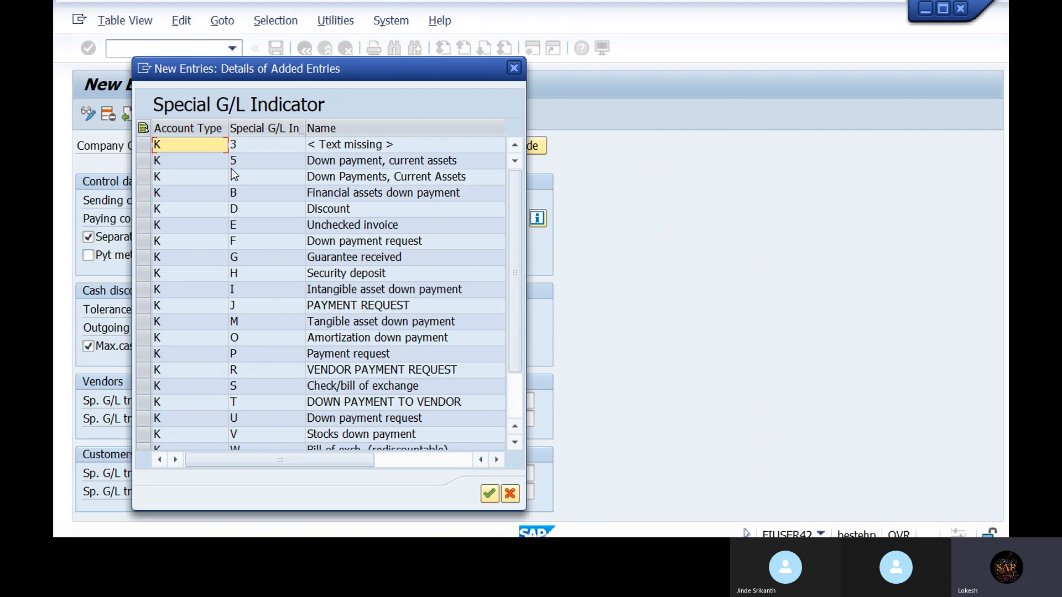
- Enter AF as the special G/L transaction to pay for vendors and customers, then save
{"action": "left_click", "coordinate": [513, 66]}
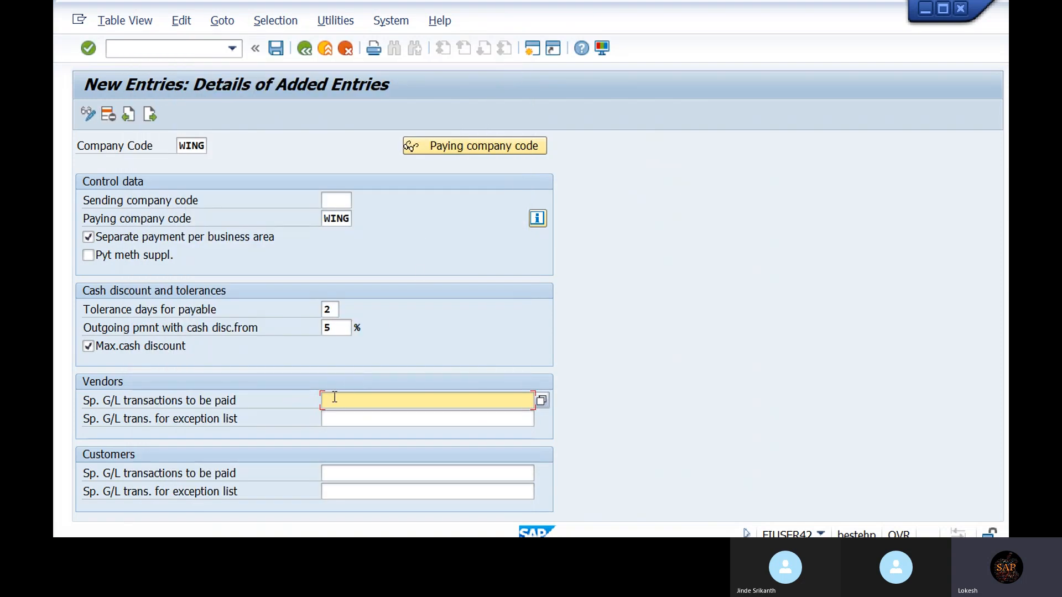
{"action": "type", "text": "AF"}
{"action": "left_click", "coordinate": [351, 471]}
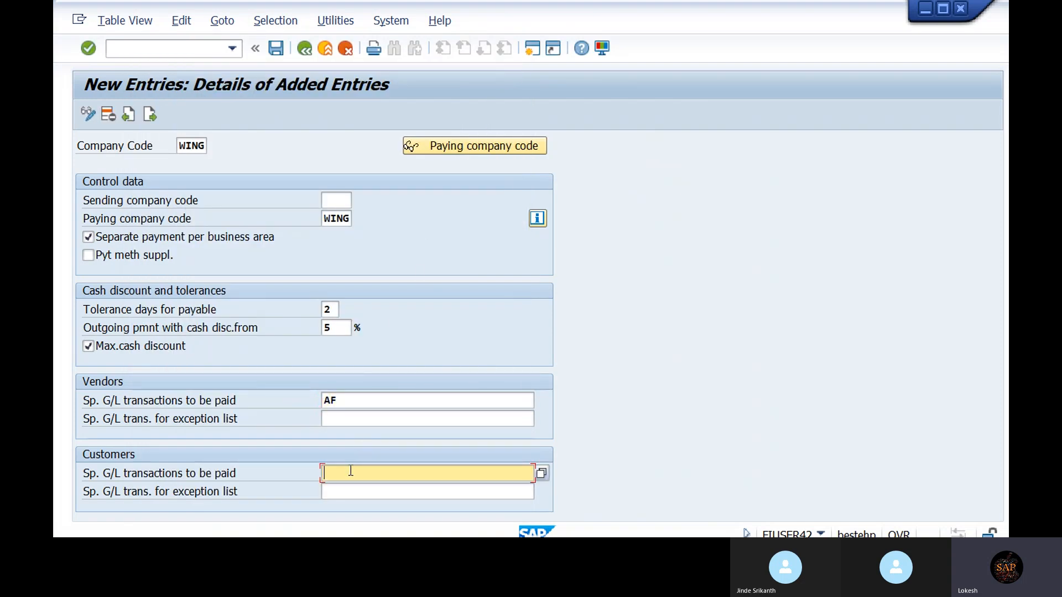
{"action": "type", "text": "AF"}
{"action": "left_click", "coordinate": [275, 50]}
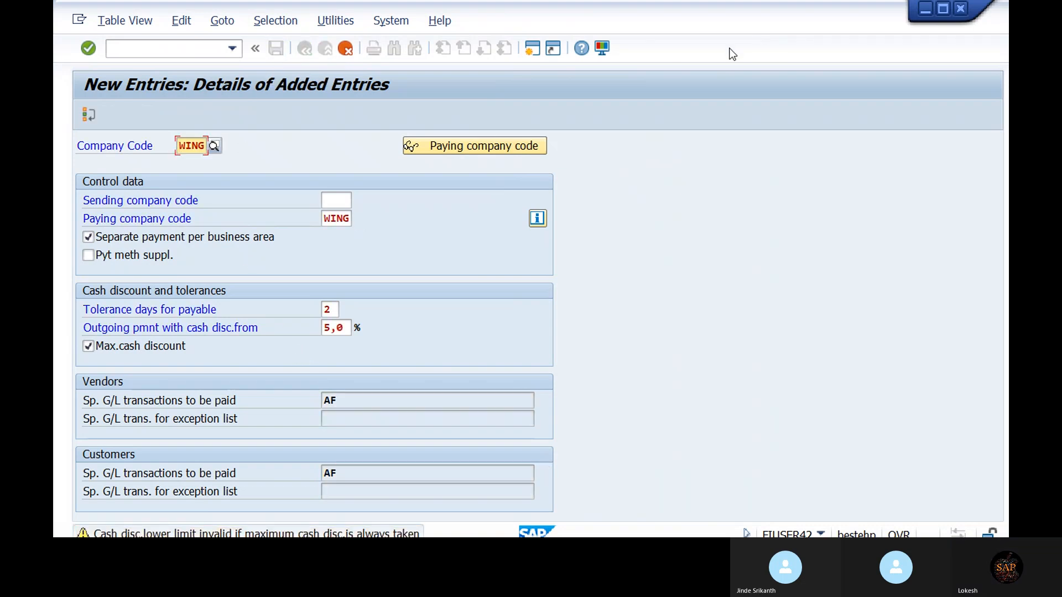
- Save WING's settings in a new customizing request 'AUTO MATIC PAYMENT PROGRAM'
{"action": "key", "text": "Return"}
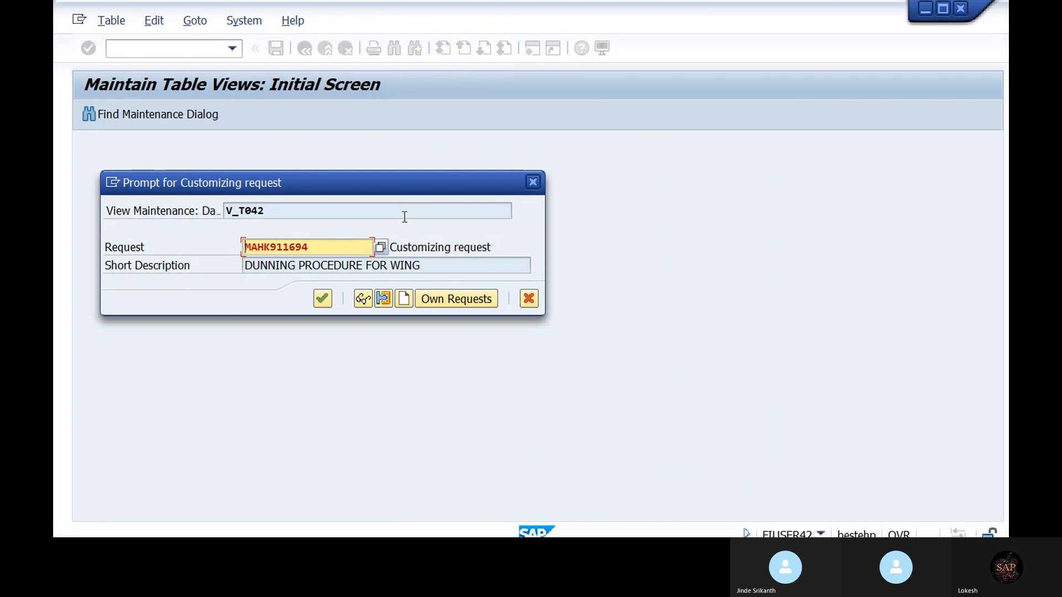
{"action": "left_click", "coordinate": [403, 300]}
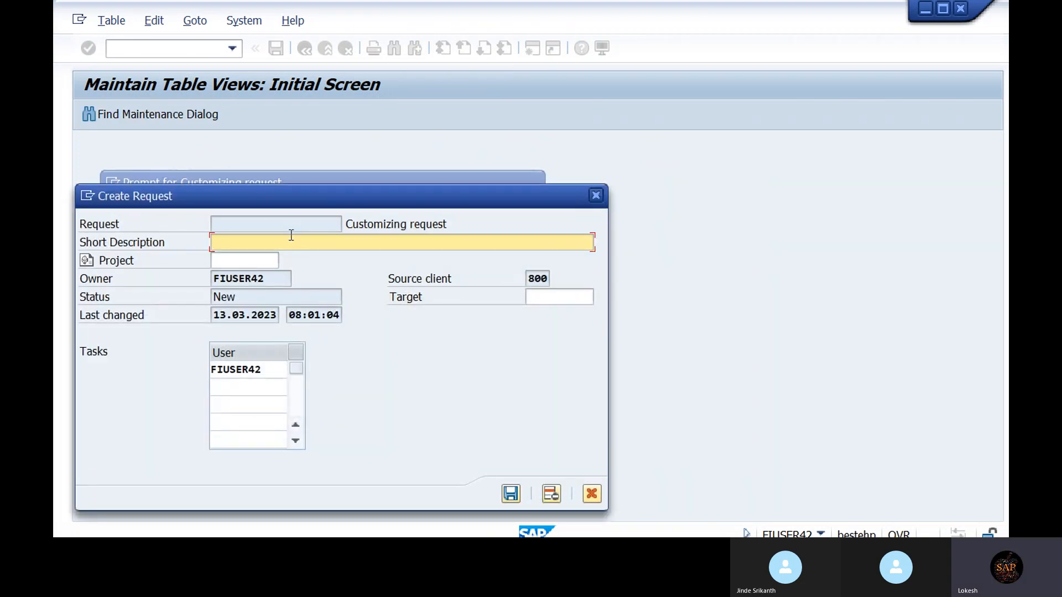
{"action": "type", "text": "AUTO "}
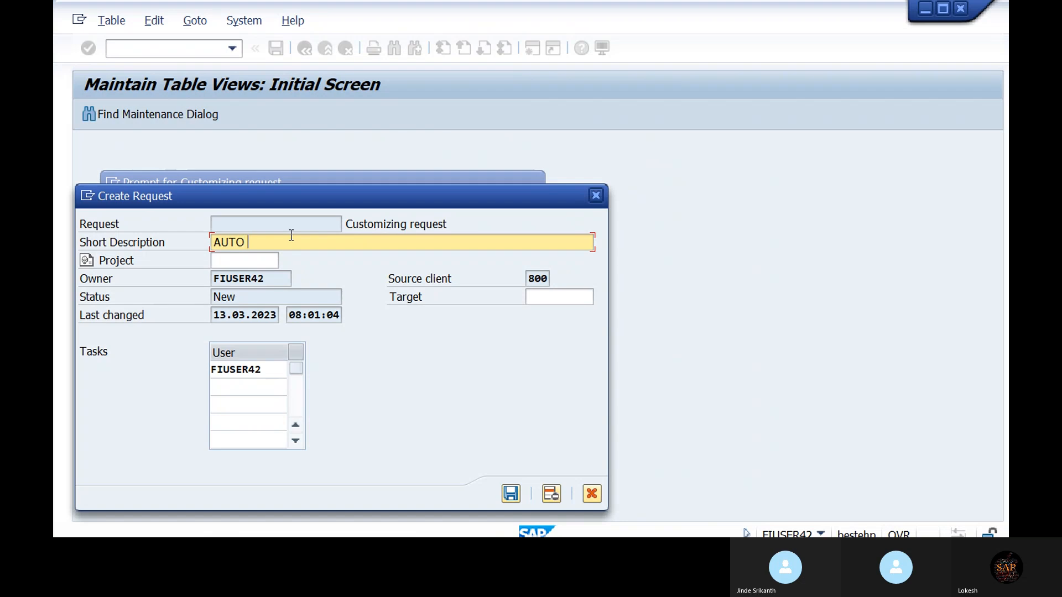
{"action": "type", "text": "MATIC PAYMENT PROGRA"}
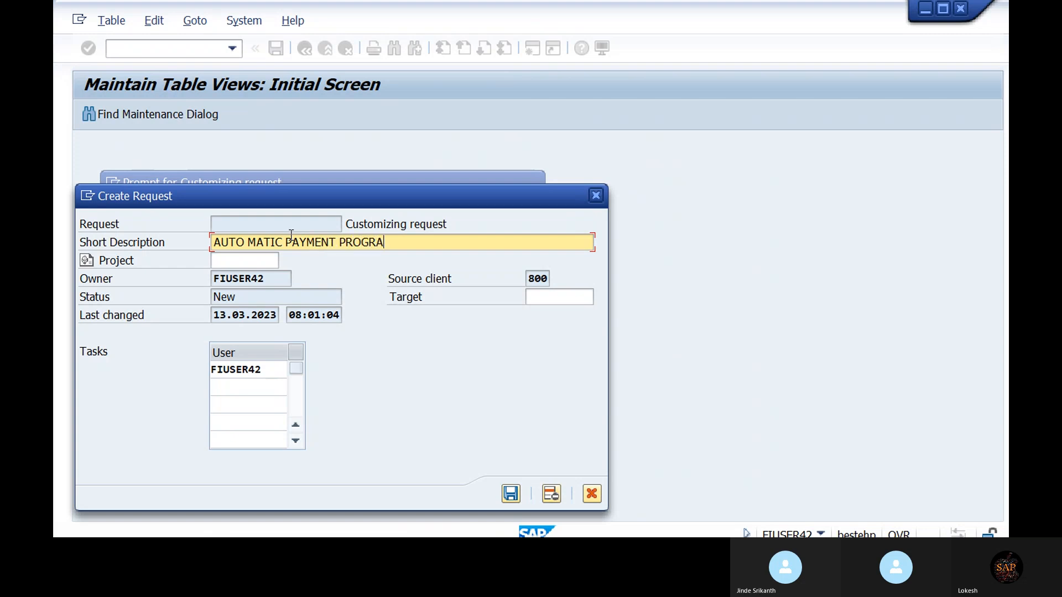
{"action": "type", "text": "M"}
{"action": "left_click", "coordinate": [510, 494]}
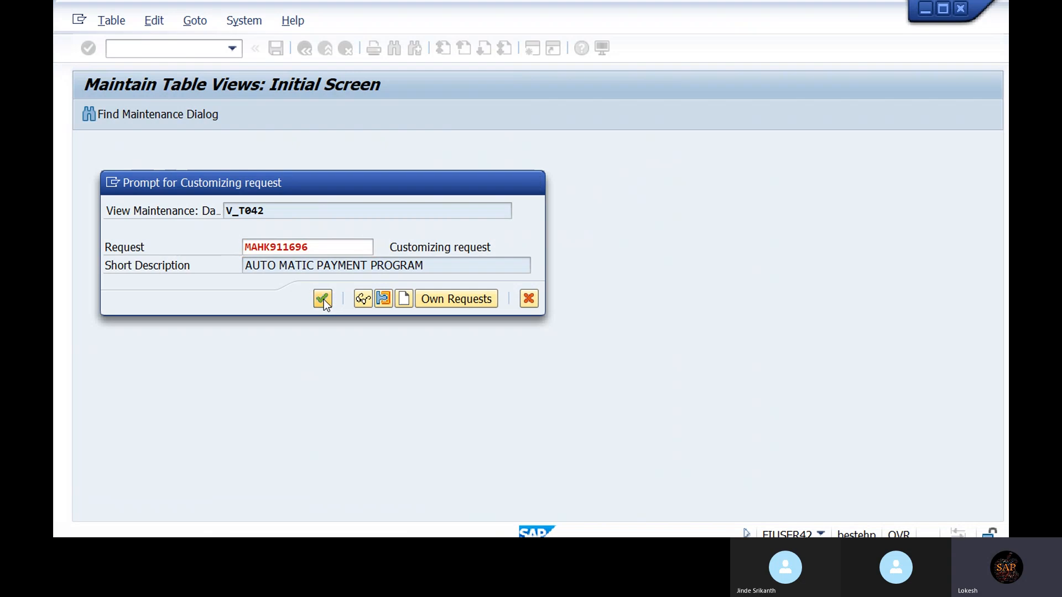
{"action": "left_click", "coordinate": [324, 300]}
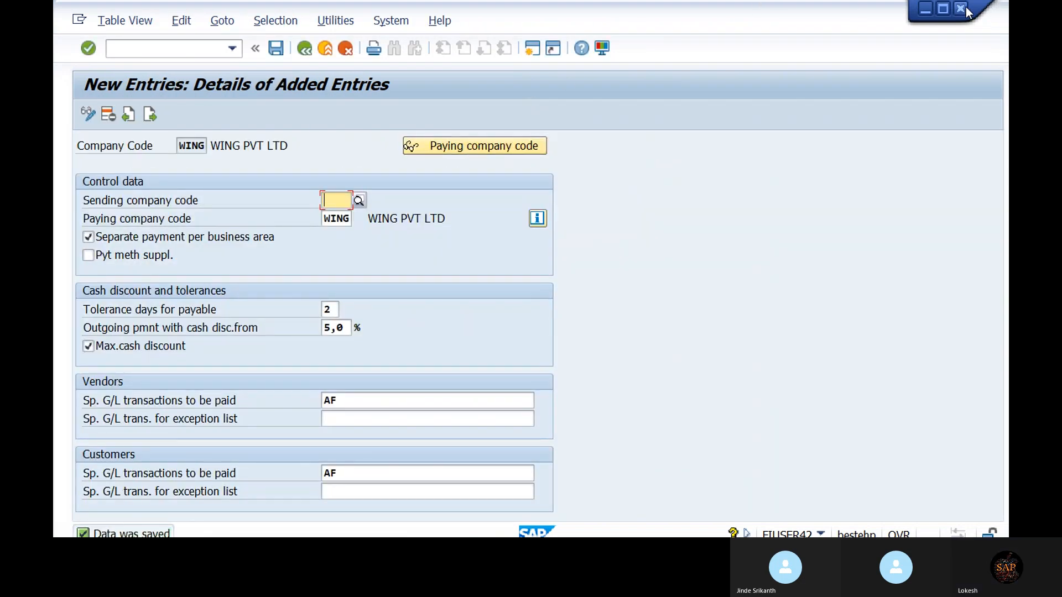
- Maximize the window and go back to the Maintain Payment Program screen
{"action": "left_click", "coordinate": [943, 9]}
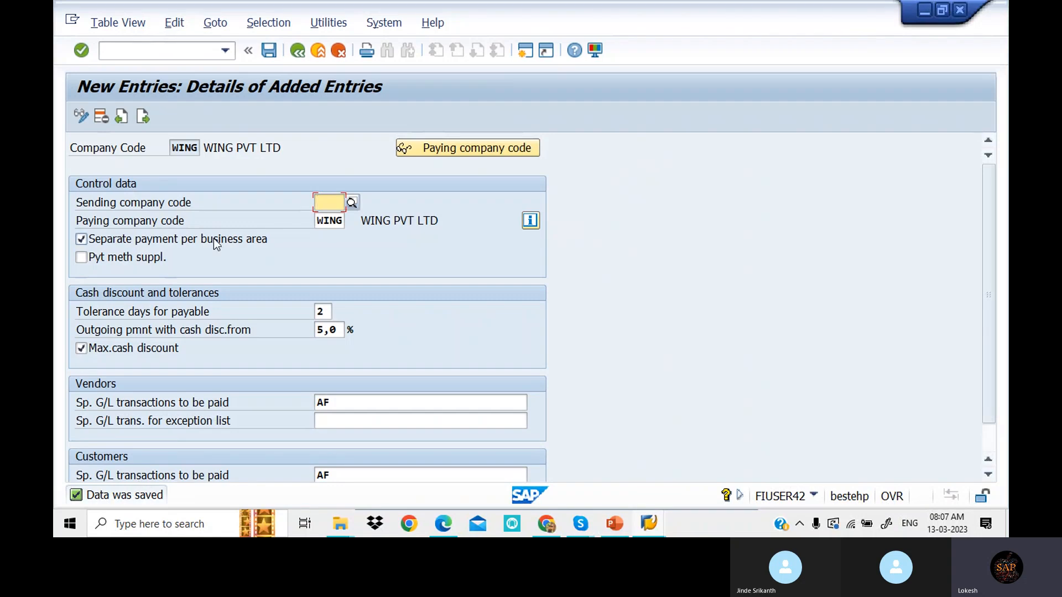
{"action": "left_click", "coordinate": [299, 55]}
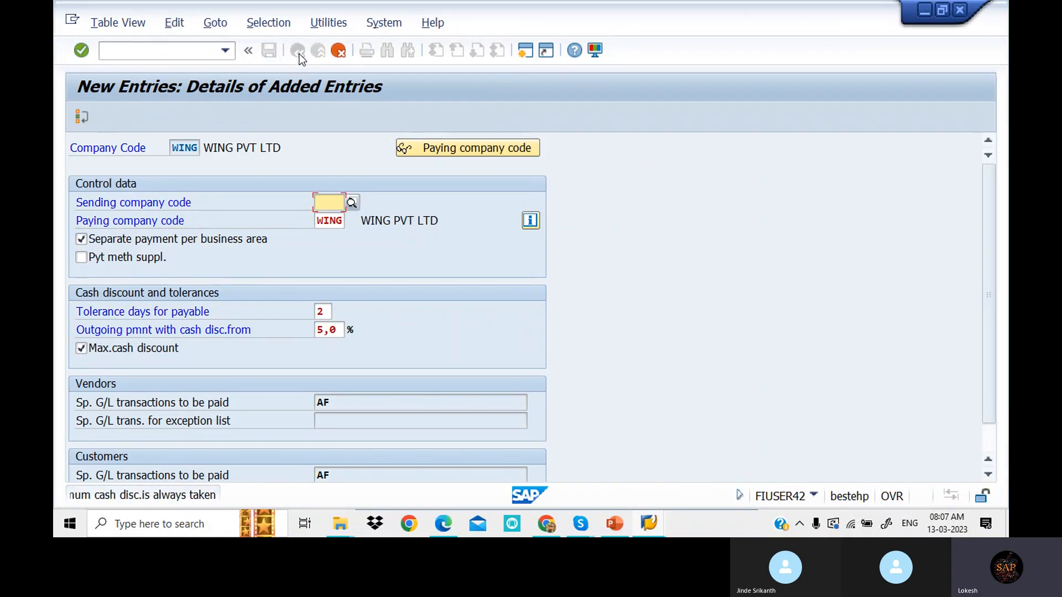
{"action": "left_click", "coordinate": [340, 52]}
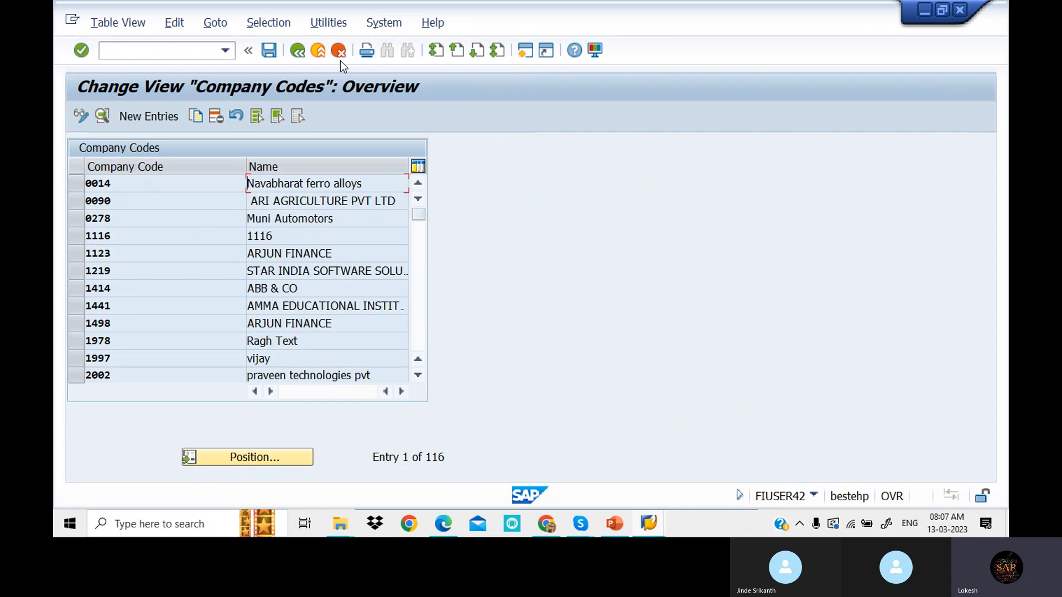
{"action": "left_click", "coordinate": [299, 52]}
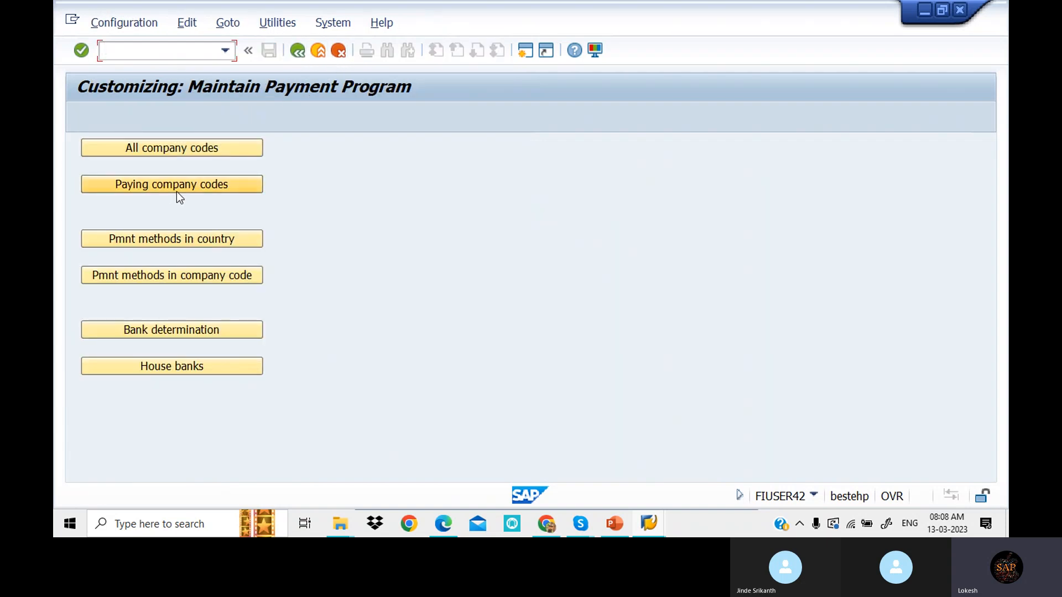
- Add a new Paying company codes entry for WING
{"action": "left_click", "coordinate": [177, 188]}
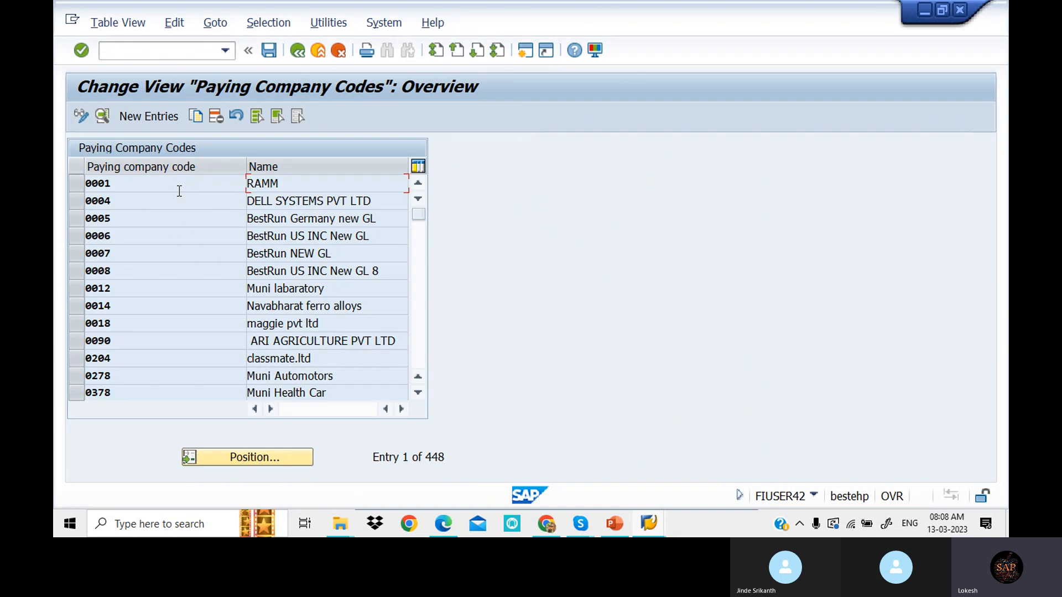
{"action": "left_click", "coordinate": [161, 118]}
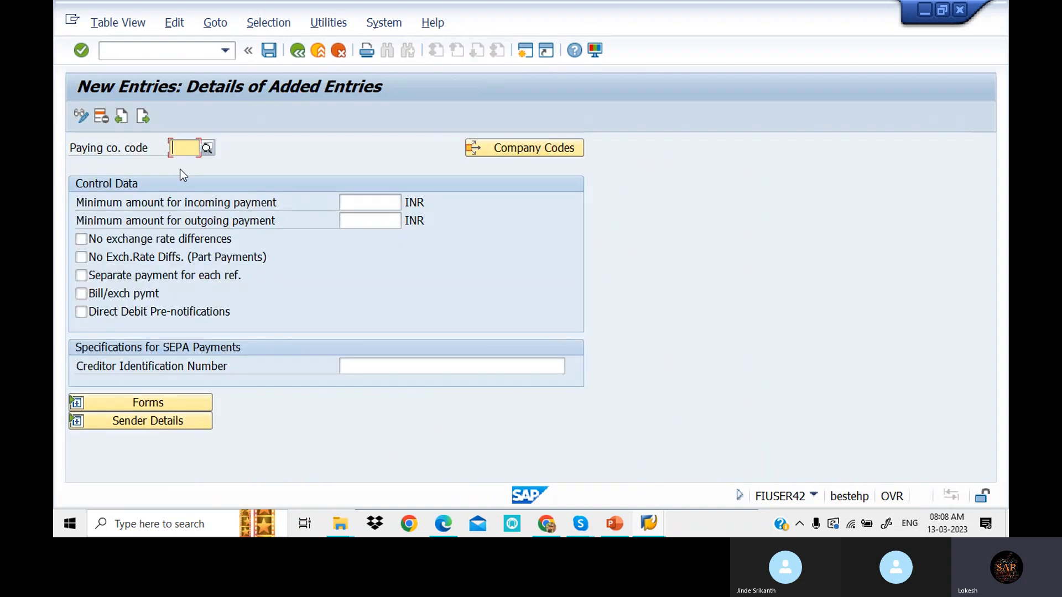
{"action": "left_click", "coordinate": [185, 153]}
{"action": "type", "text": "WIN"}
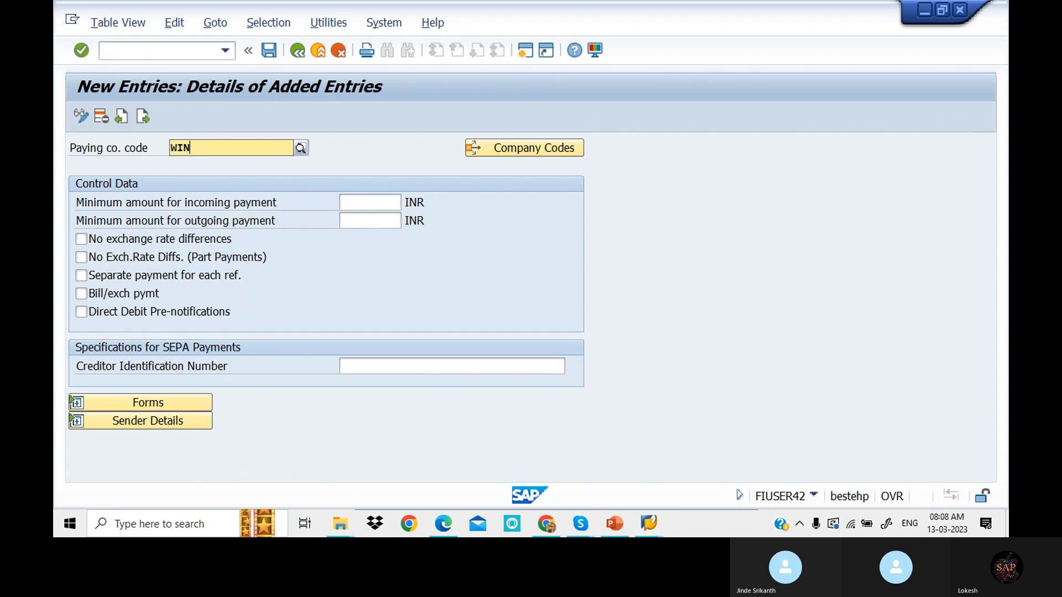
{"action": "type", "text": "G"}
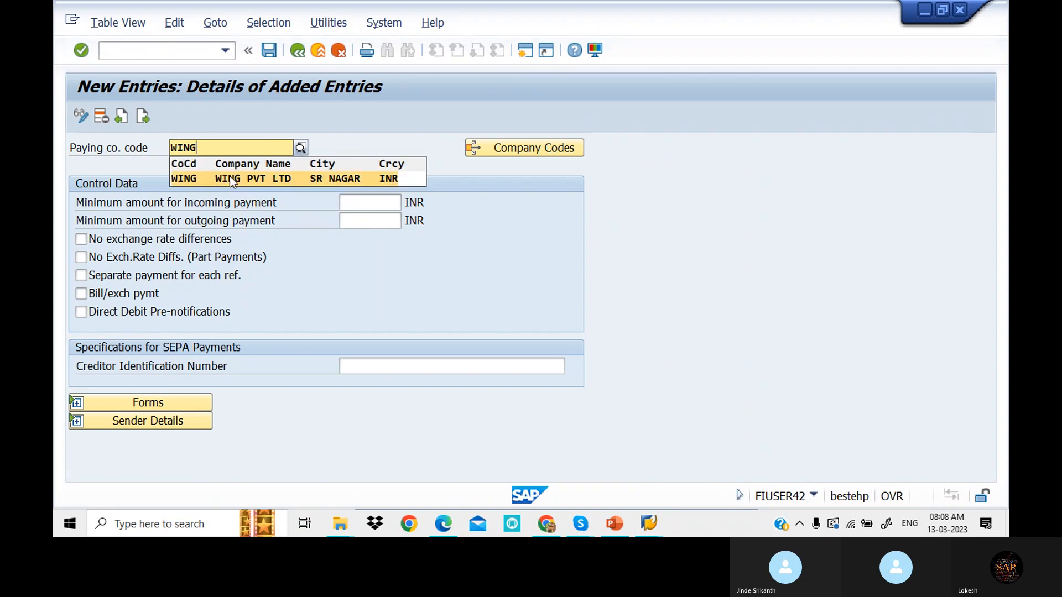
{"action": "left_click", "coordinate": [230, 178]}
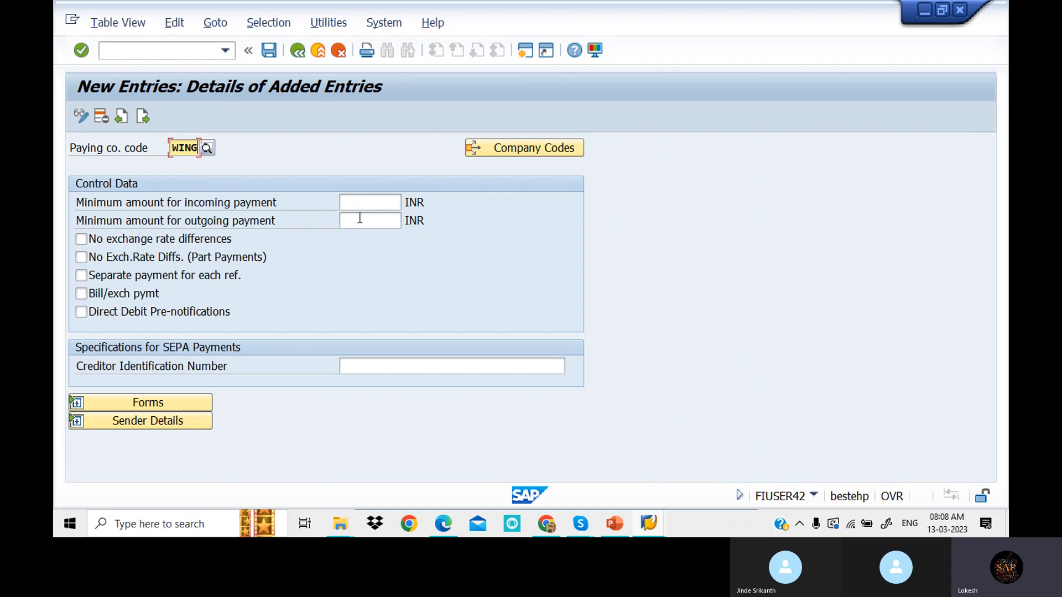
- Set 100 minimum incoming and outgoing amounts and tick both no-exchange-rate-difference options
{"action": "left_click", "coordinate": [374, 202]}
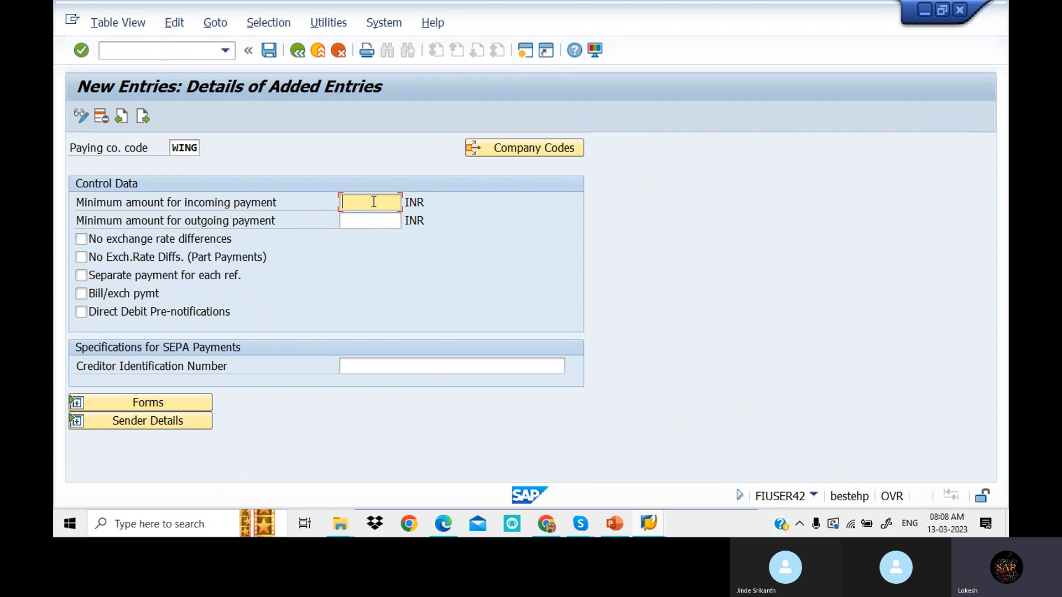
{"action": "type", "text": "100"}
{"action": "key", "text": "Tab"}
{"action": "type", "text": "100"}
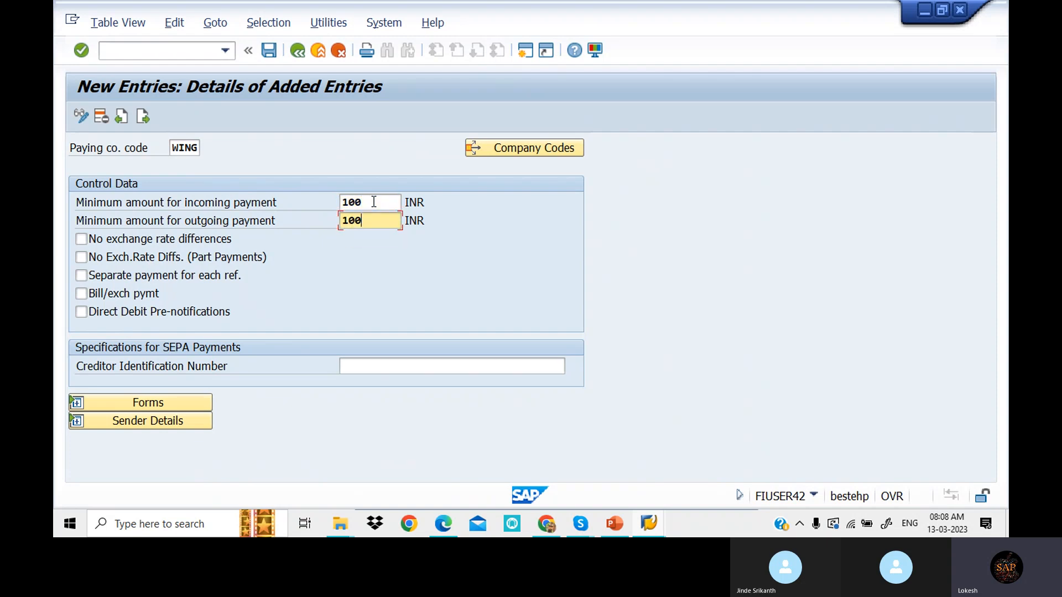
{"action": "left_click", "coordinate": [82, 240]}
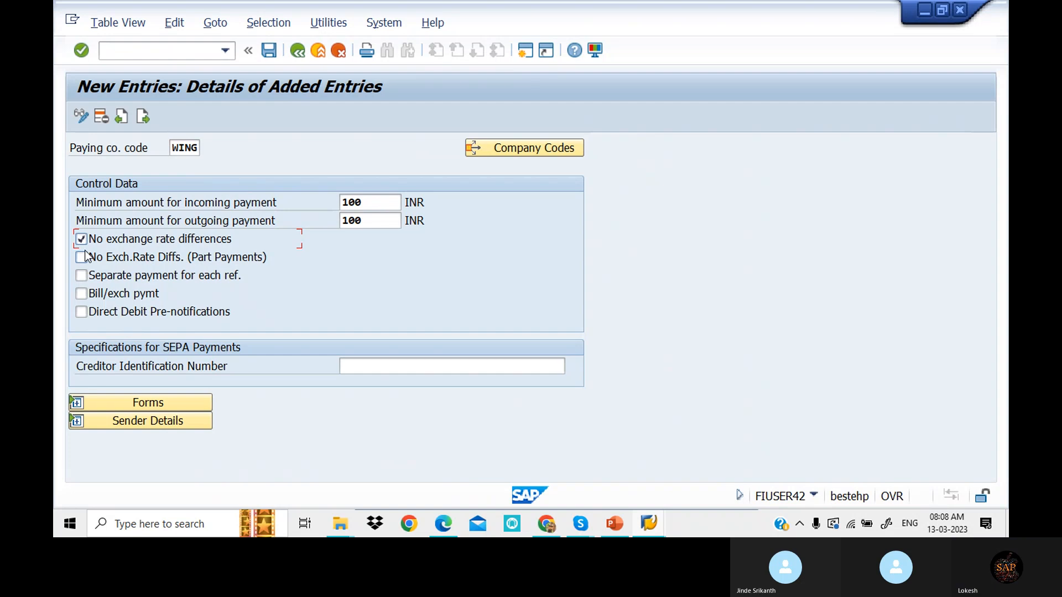
{"action": "left_click", "coordinate": [87, 258]}
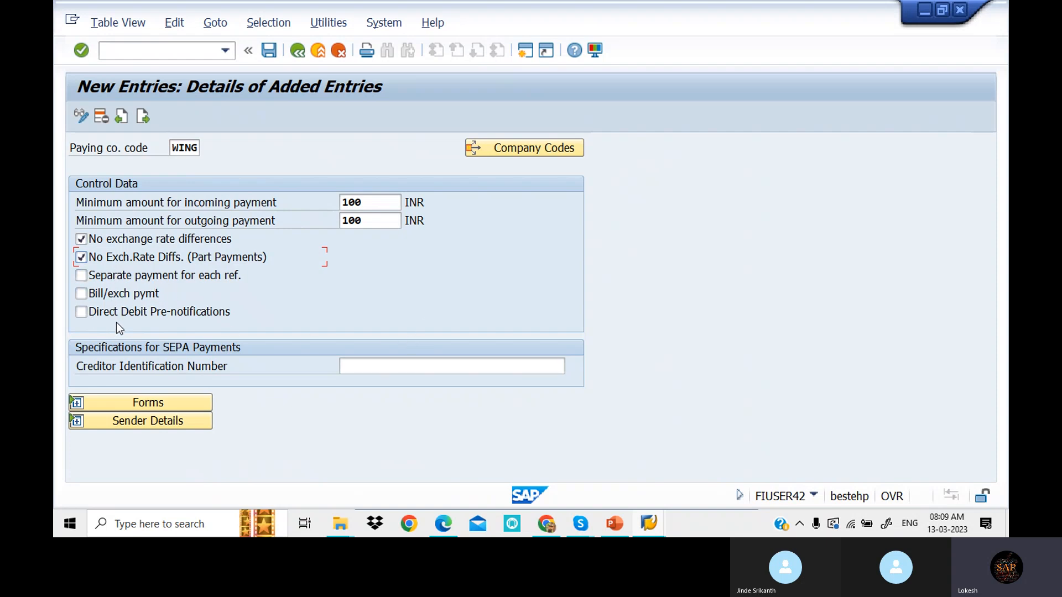
{"action": "left_click", "coordinate": [174, 403]}
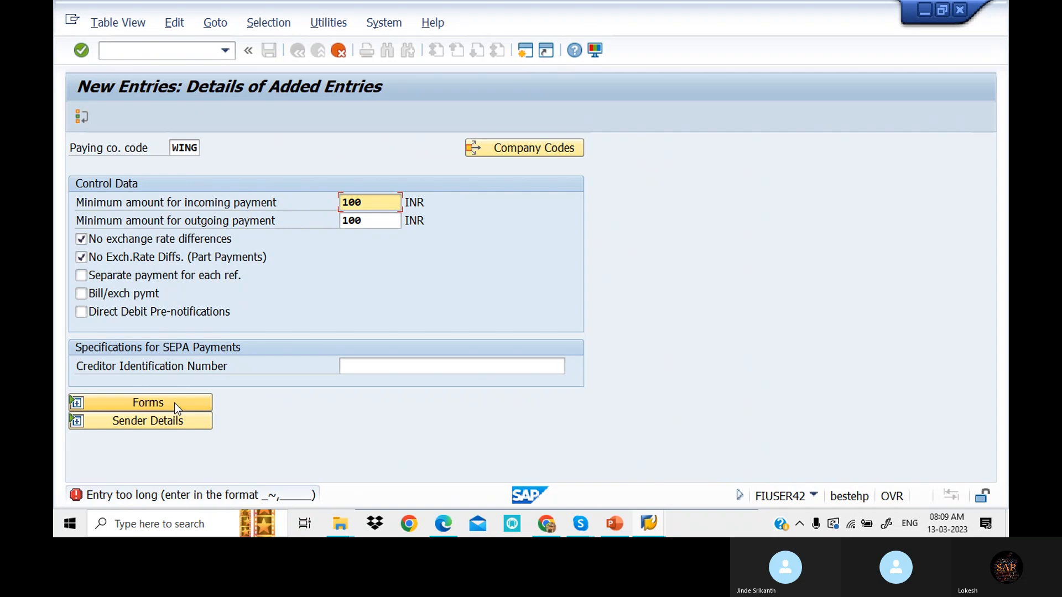
- Cancel the unsaved WING paying company code entry, inspect entry 0001, and return to the list
{"action": "left_click", "coordinate": [174, 403]}
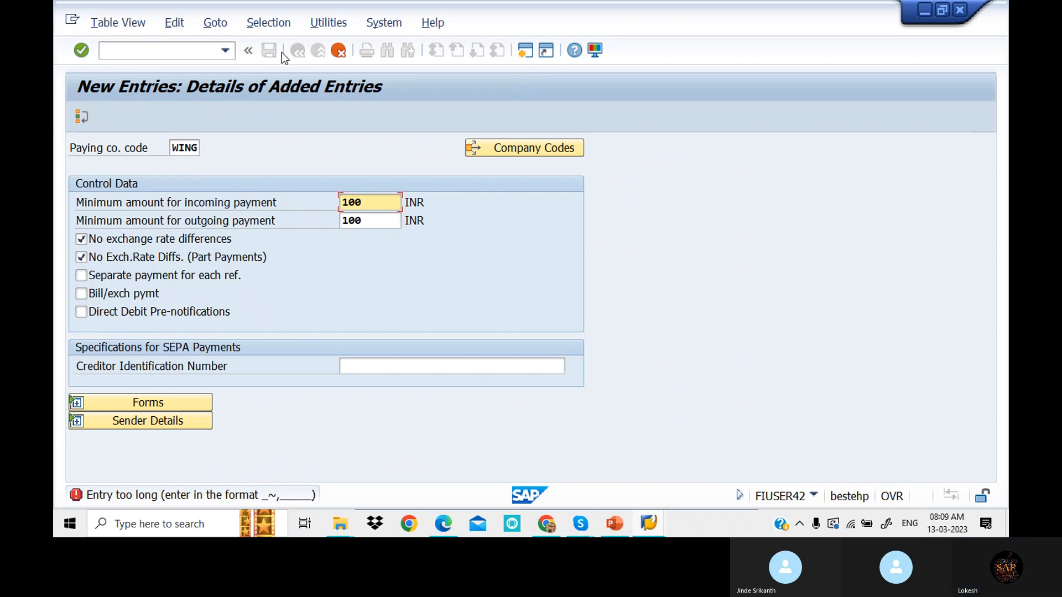
{"action": "left_click", "coordinate": [339, 50]}
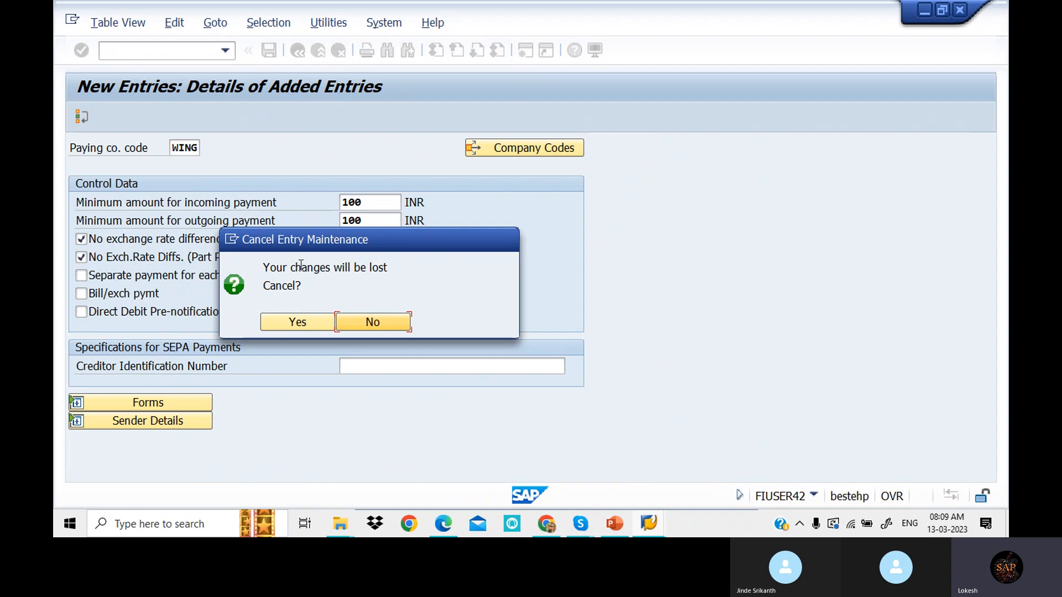
{"action": "left_click", "coordinate": [299, 327]}
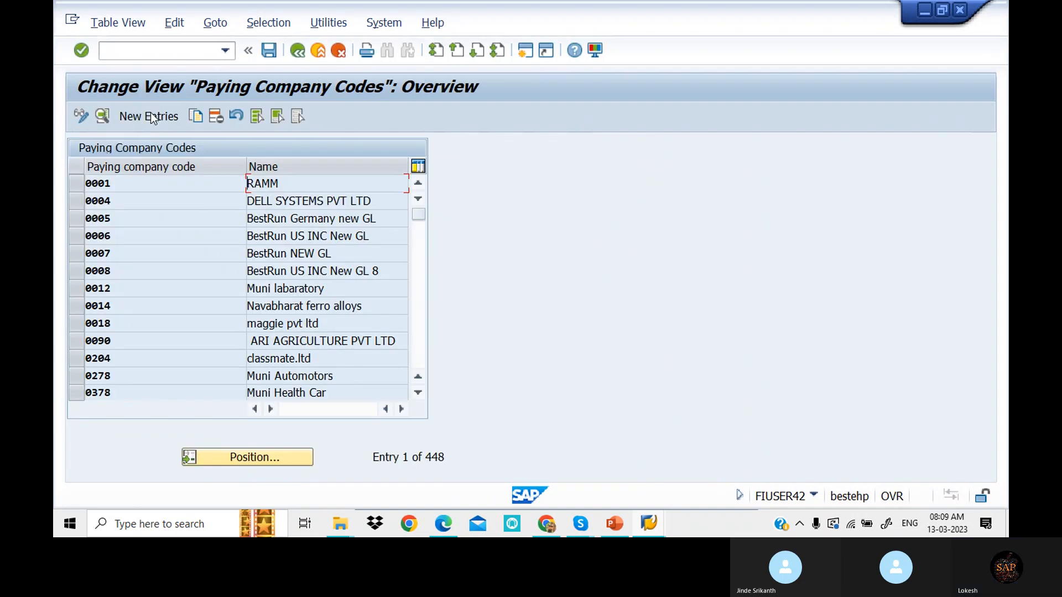
{"action": "double_click", "coordinate": [327, 187]}
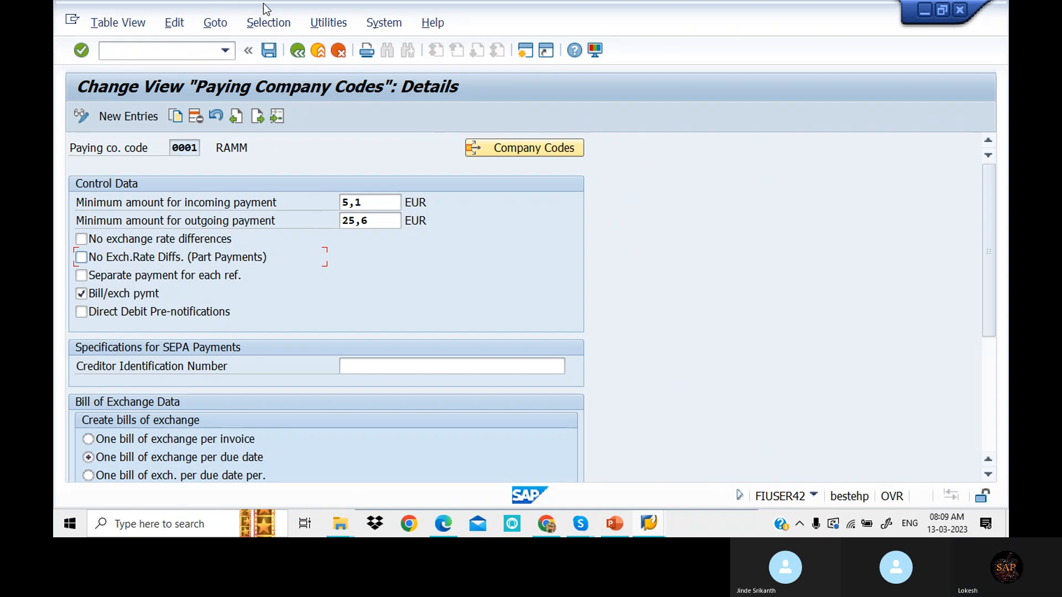
{"action": "left_click", "coordinate": [297, 53]}
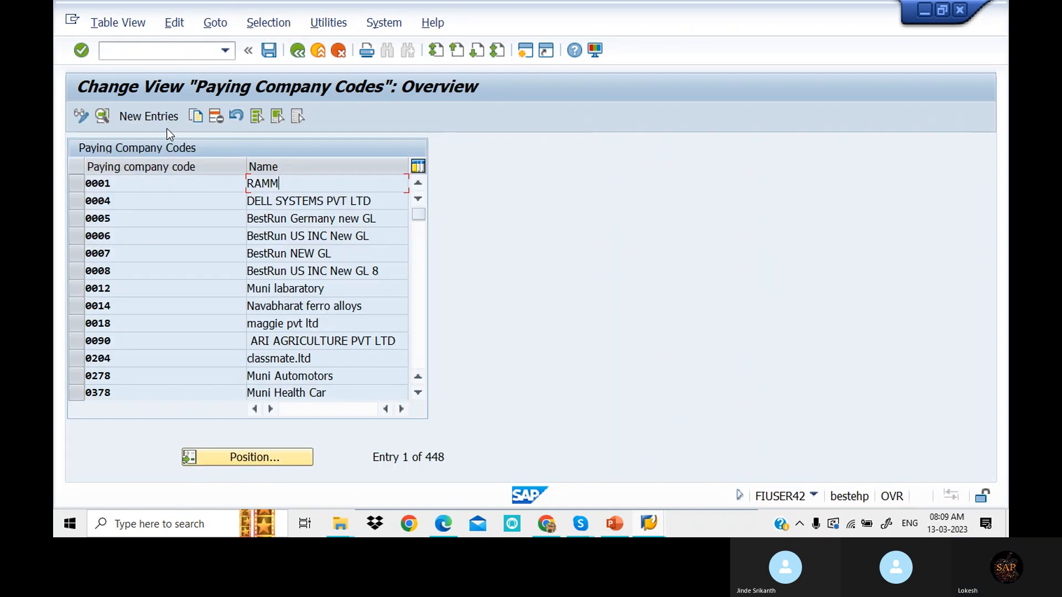
- Start a new paying company code entry for WING
{"action": "left_click", "coordinate": [151, 118]}
{"action": "left_click", "coordinate": [179, 146]}
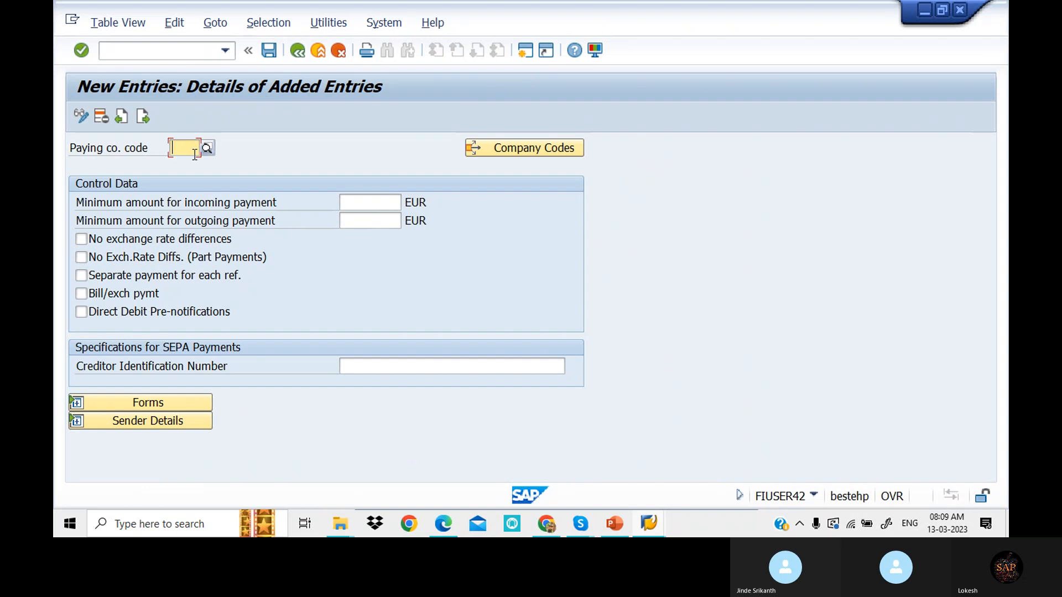
{"action": "left_click", "coordinate": [189, 161]}
- Set both the minimum incoming and minimum outgoing payment amounts to 100
{"action": "left_click", "coordinate": [368, 202]}
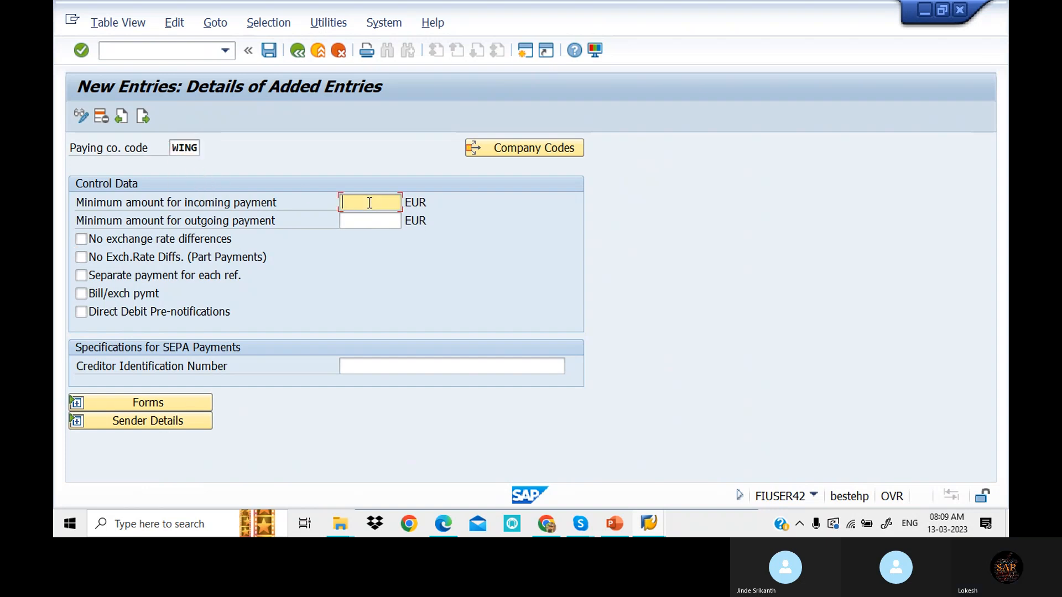
{"action": "left_click", "coordinate": [365, 216]}
{"action": "left_click", "coordinate": [356, 222]}
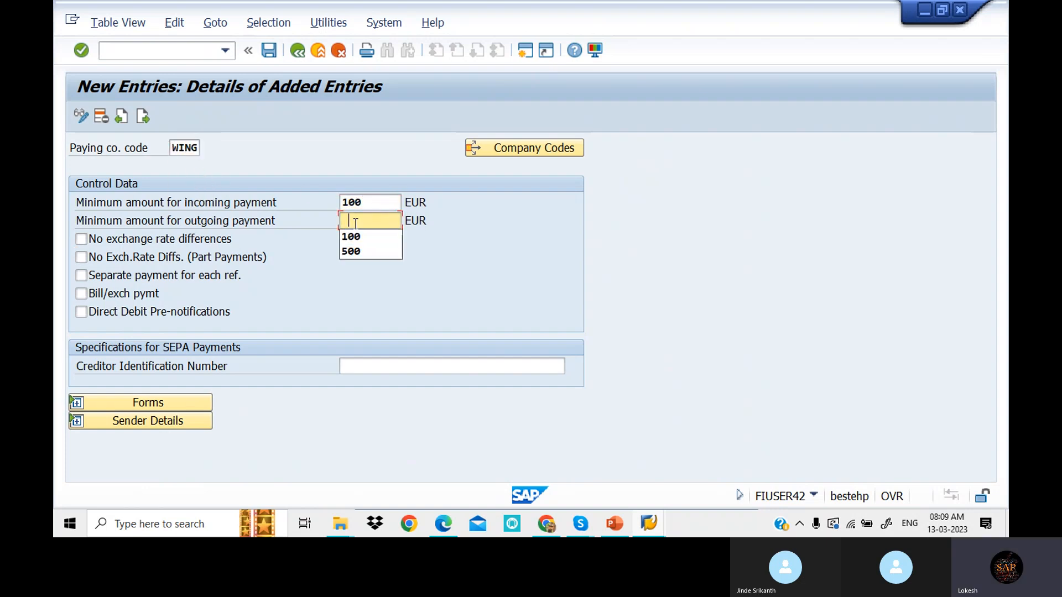
{"action": "left_click", "coordinate": [358, 243]}
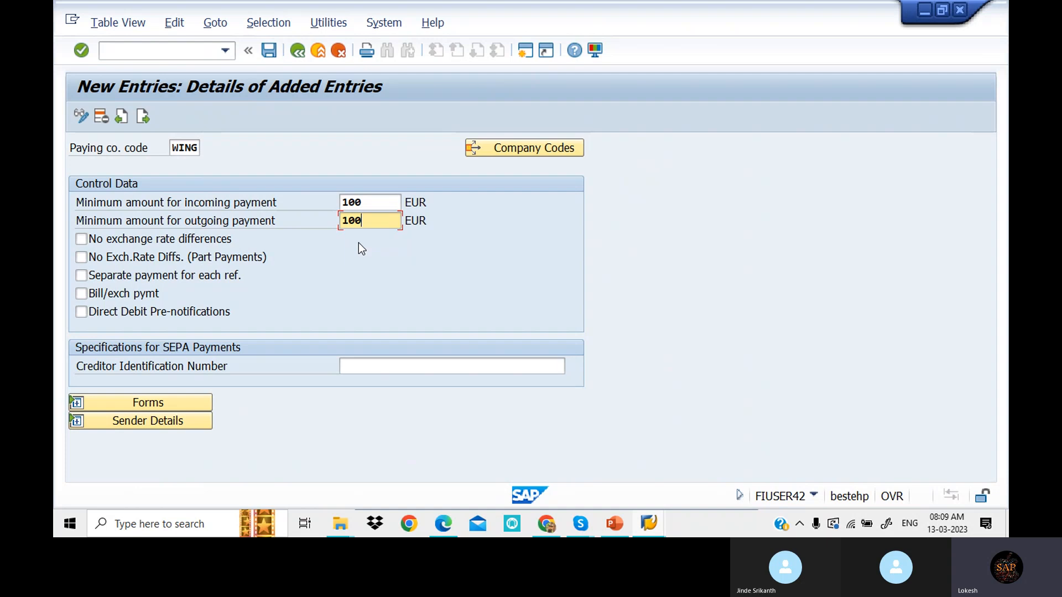
- Tick 'No exchange rate differences' and 'No Exch.Rate Diffs. (Part Payments)', then expand the Forms settings
{"action": "left_click", "coordinate": [81, 242]}
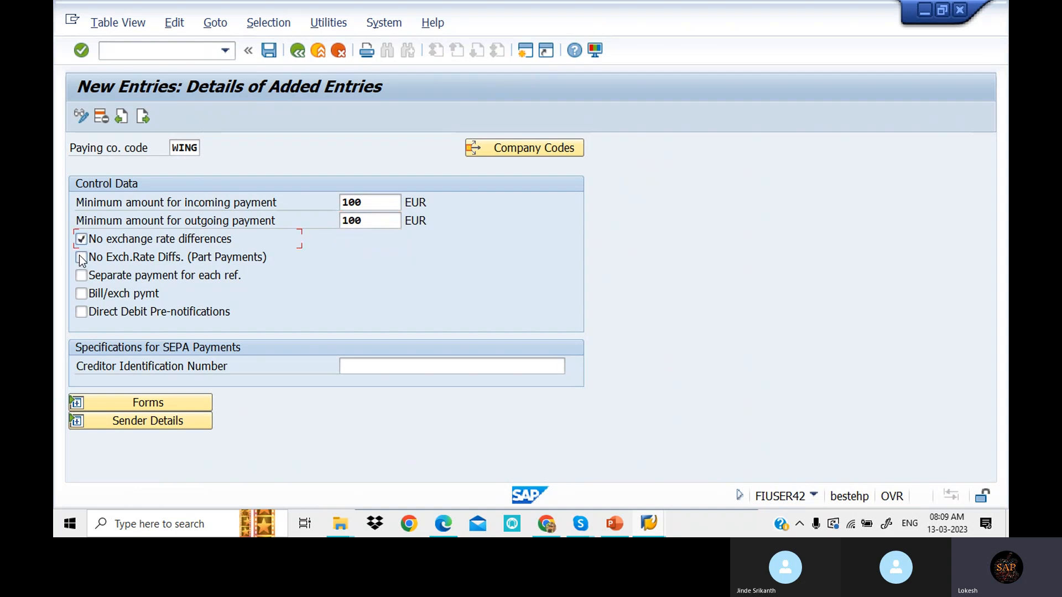
{"action": "left_click", "coordinate": [81, 257]}
{"action": "left_click", "coordinate": [164, 402]}
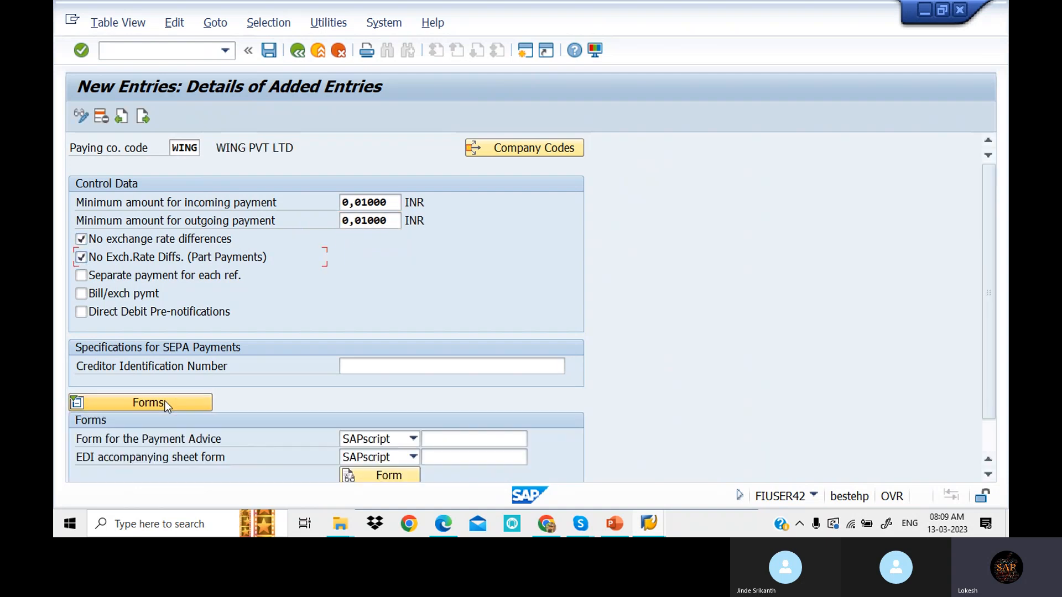
{"action": "scroll", "coordinate": [702, 320], "scroll_direction": "down", "scroll_amount": 1}
{"action": "scroll", "coordinate": [705, 325], "scroll_direction": "down", "scroll_amount": 1}
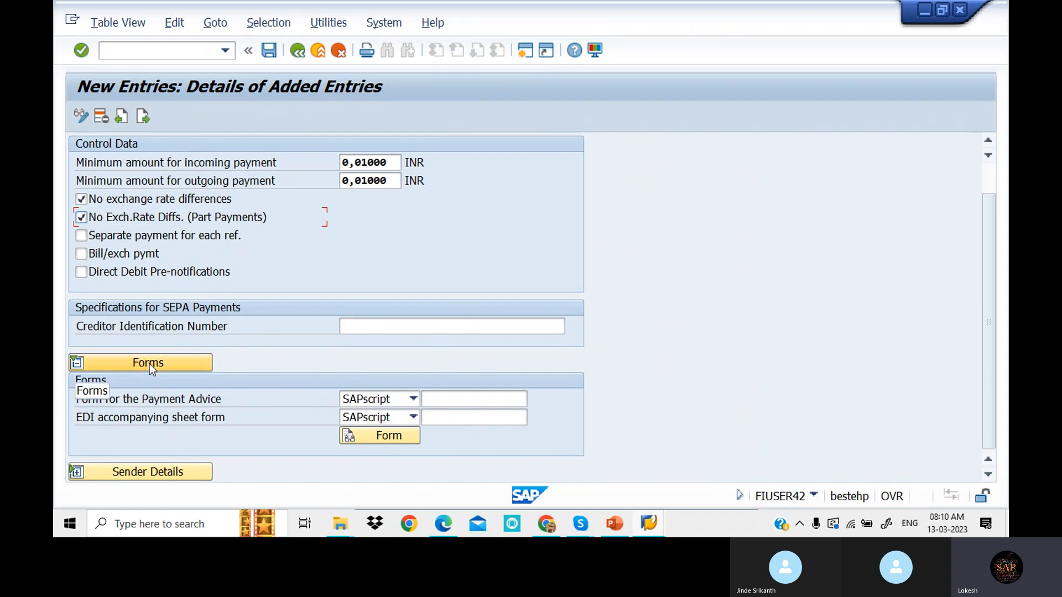
- Pick F110_D_AVIS for Payment Advice and F110_EDI_01 for the EDI accompanying sheet from field history
{"action": "left_click", "coordinate": [466, 395]}
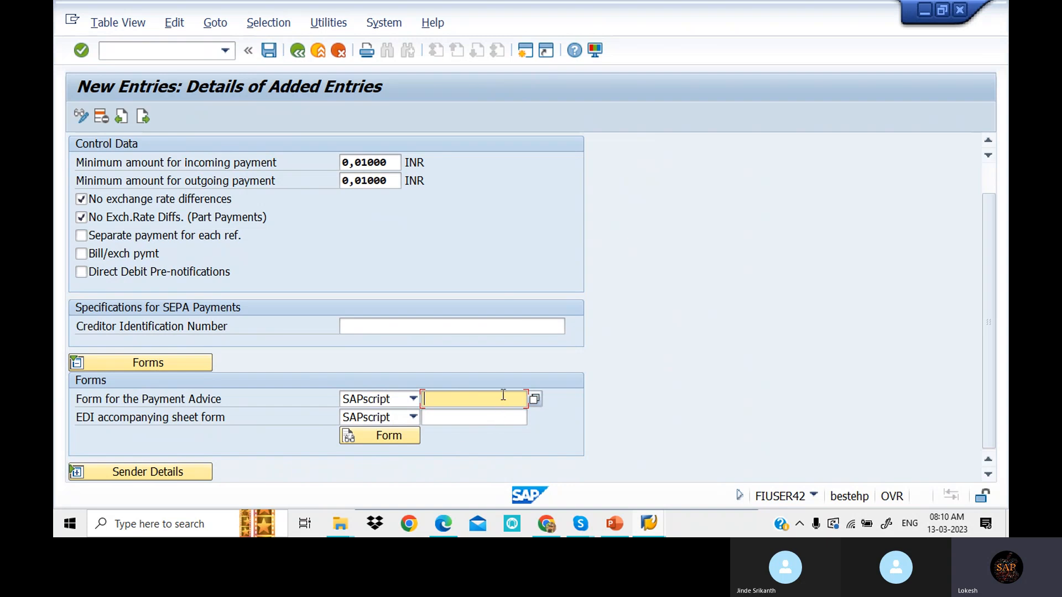
{"action": "left_click", "coordinate": [461, 399]}
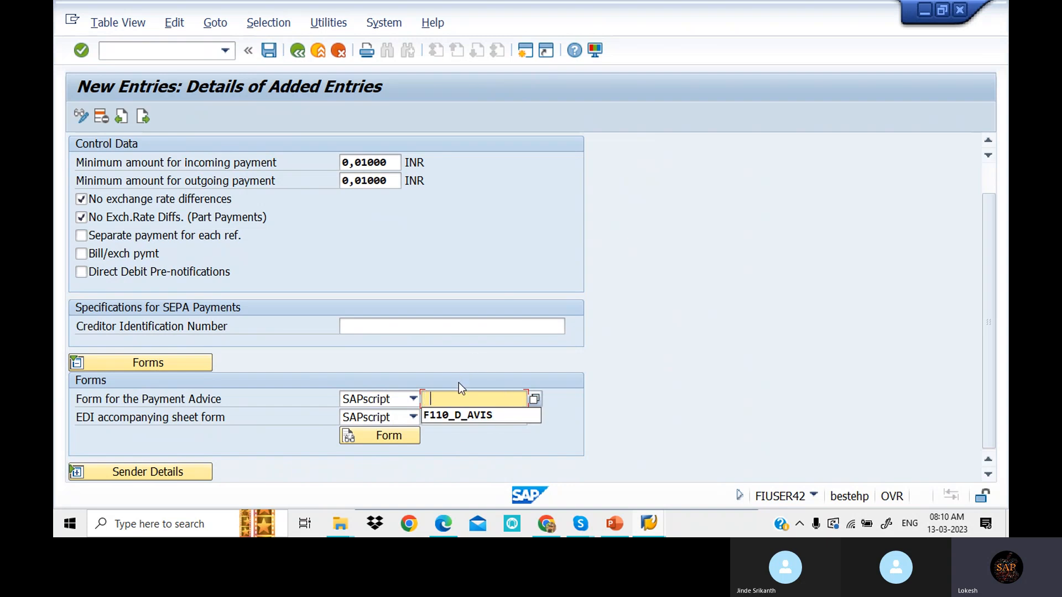
{"action": "left_click", "coordinate": [505, 416]}
{"action": "left_click", "coordinate": [451, 415]}
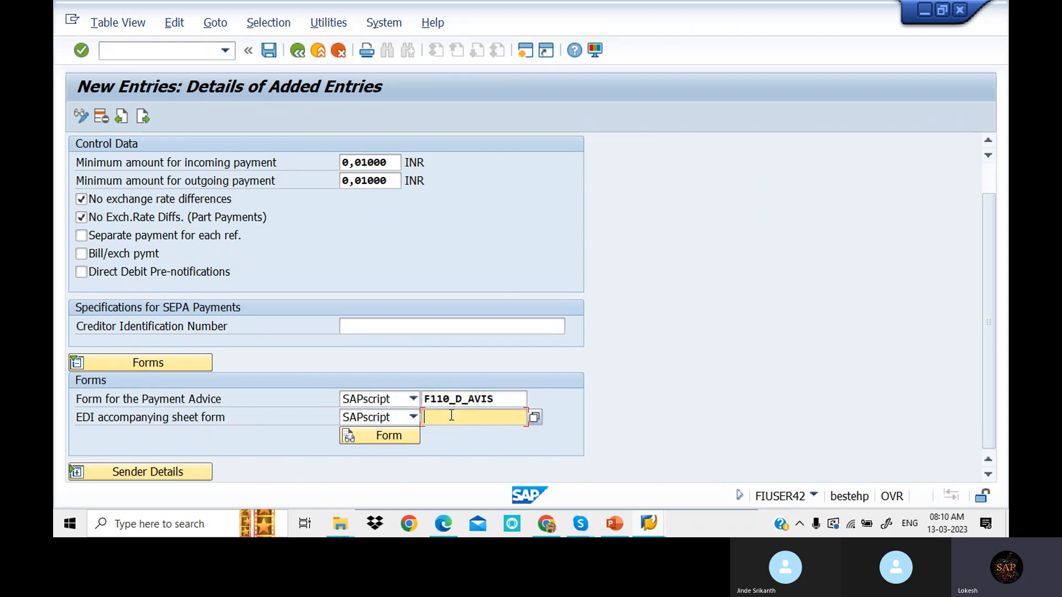
{"action": "left_click", "coordinate": [449, 416]}
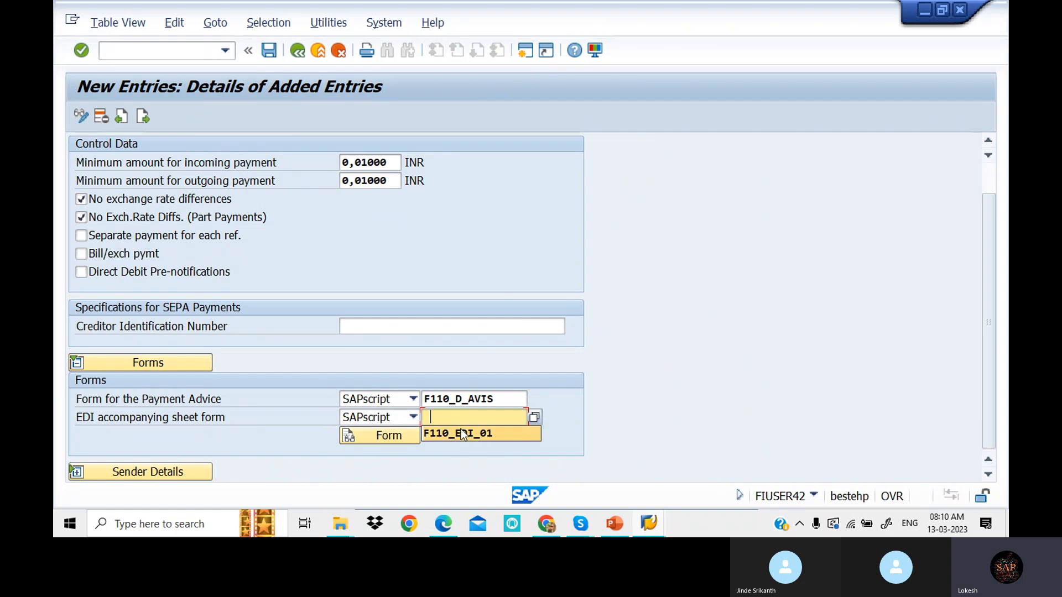
{"action": "left_click", "coordinate": [462, 434]}
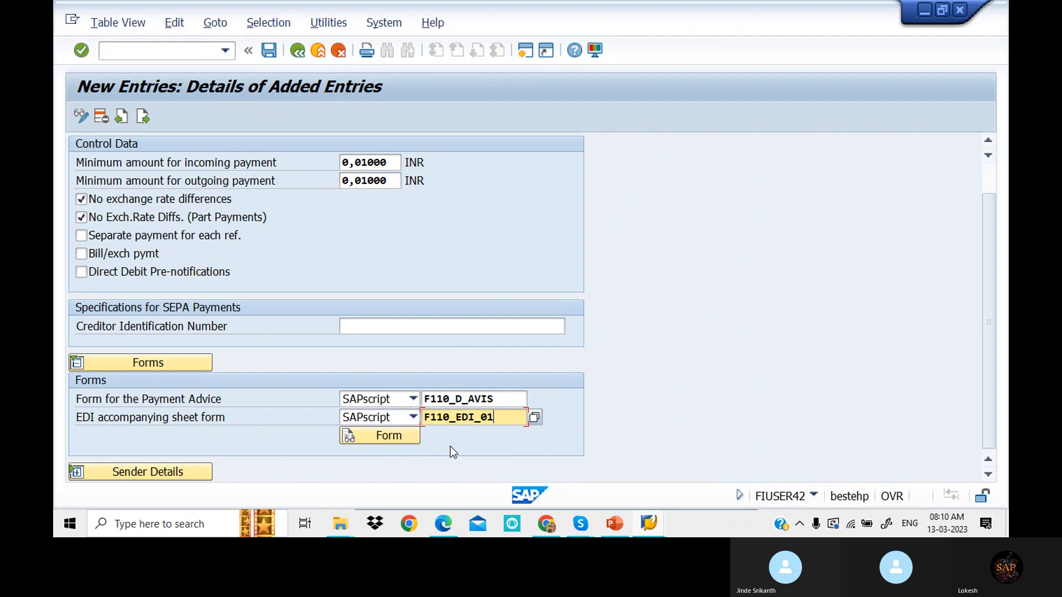
- Test-print form F110_EDI_01 on output device LP01 with an SAP cover page, as a print preview
{"action": "left_click", "coordinate": [400, 433]}
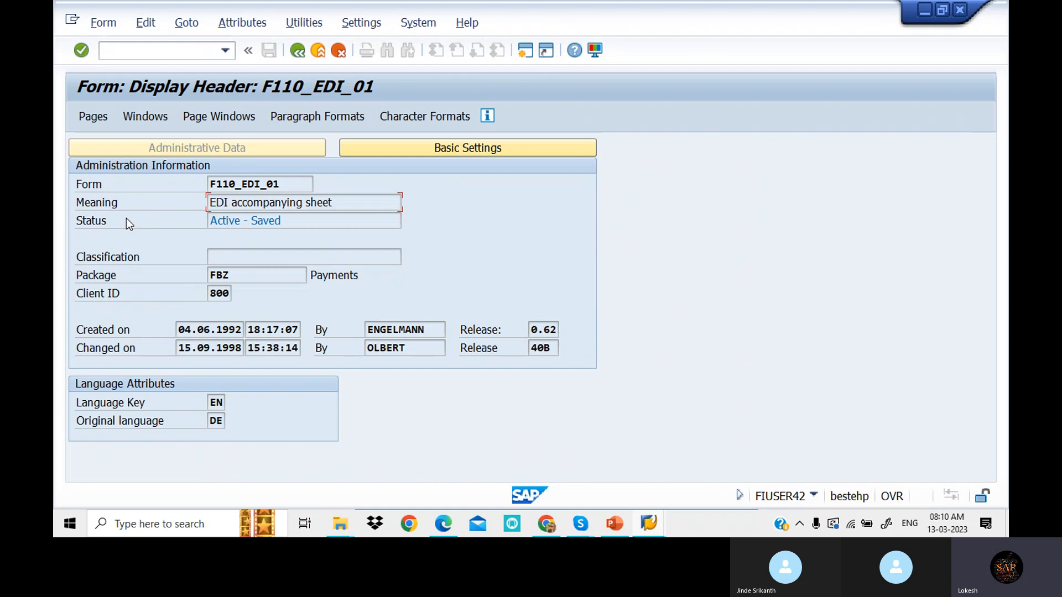
{"action": "left_click", "coordinate": [304, 23]}
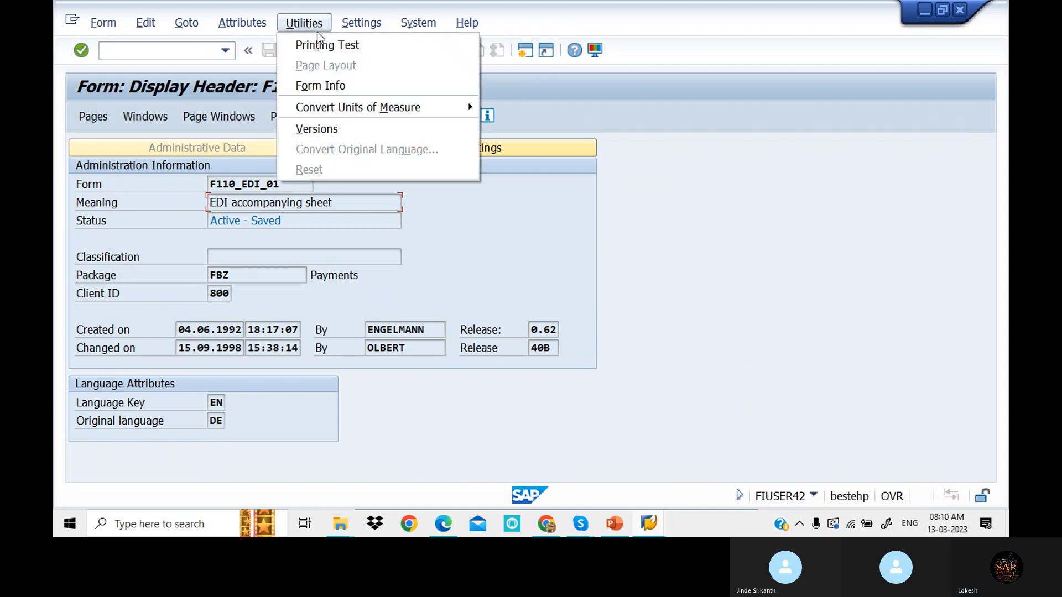
{"action": "left_click", "coordinate": [330, 42]}
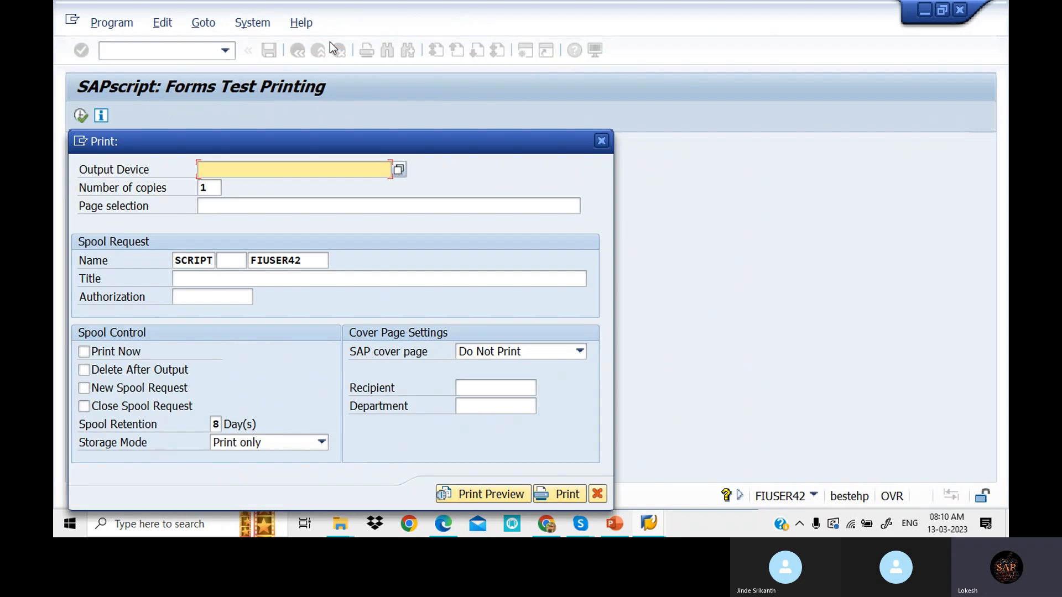
{"action": "type", "text": "LP01"}
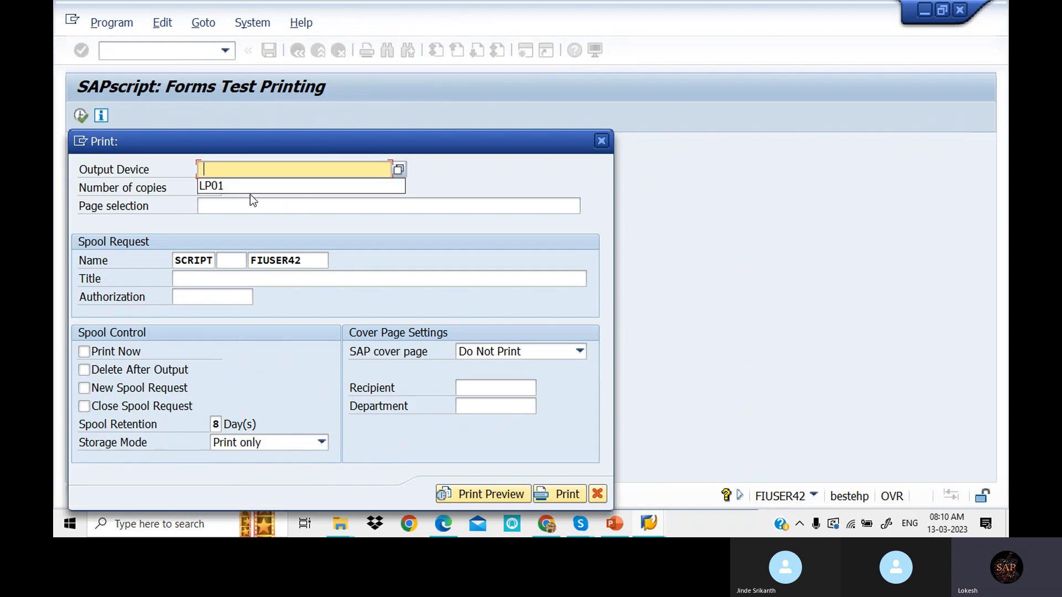
{"action": "left_click", "coordinate": [244, 190]}
{"action": "left_click", "coordinate": [559, 351]}
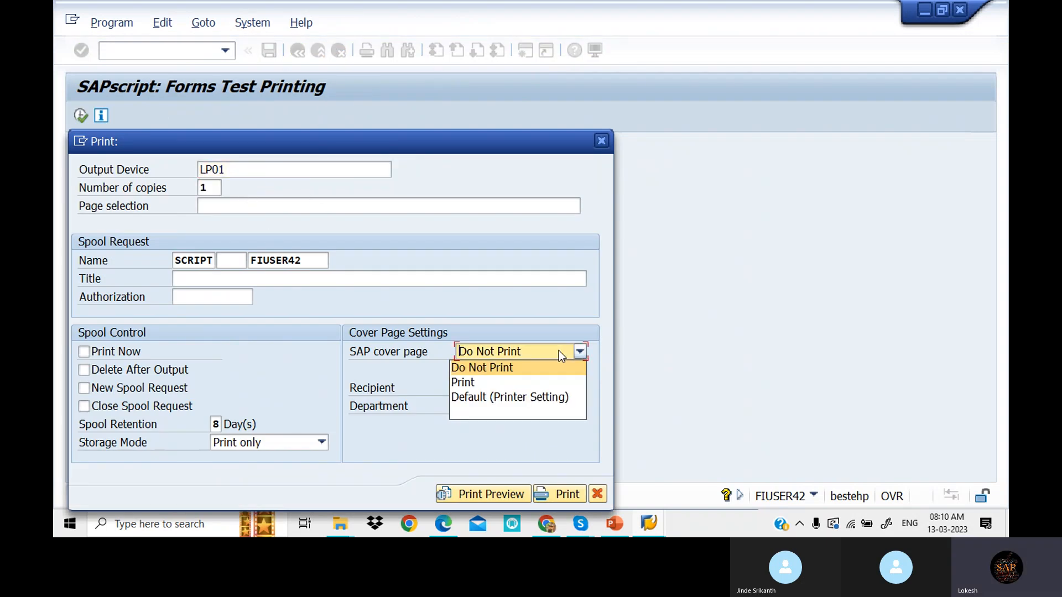
{"action": "left_click", "coordinate": [504, 378]}
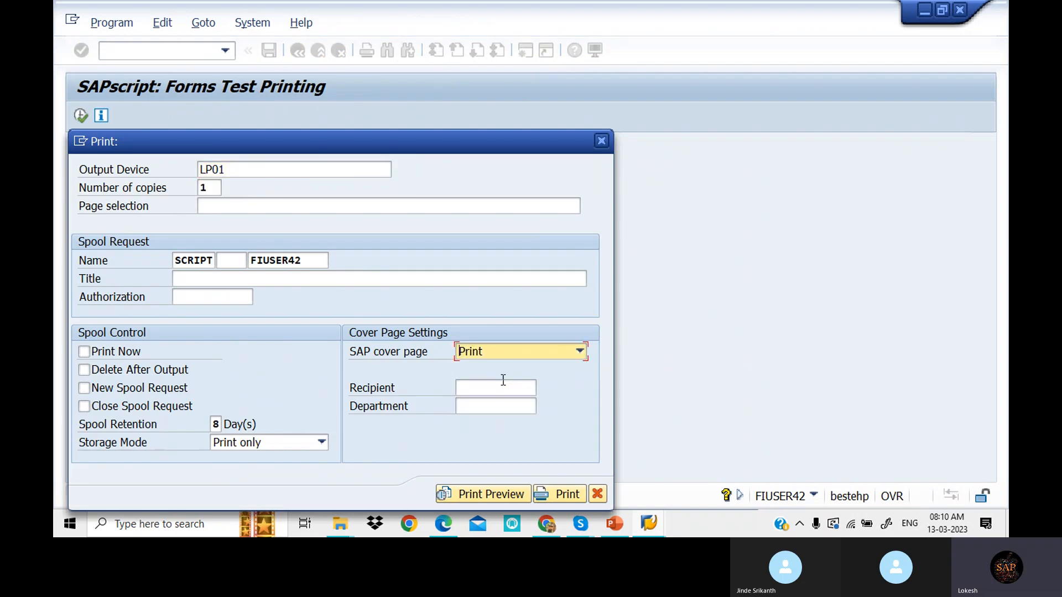
{"action": "left_click", "coordinate": [498, 495]}
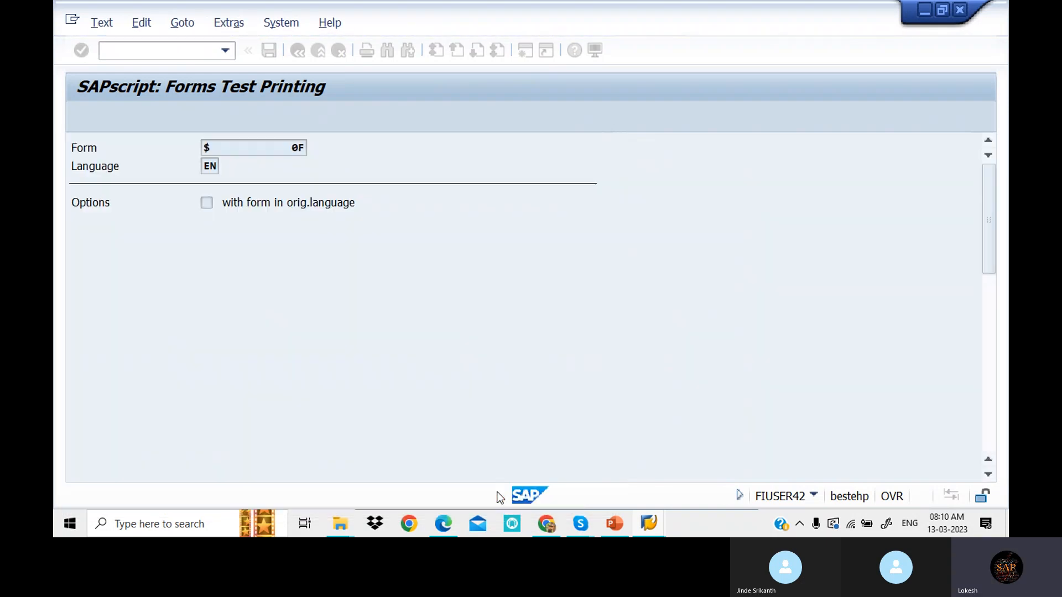
- Scroll through the EDI accompanying sheet preview to the bottom and back to the top
{"action": "scroll", "coordinate": [450, 298], "scroll_direction": "down", "scroll_amount": 3}
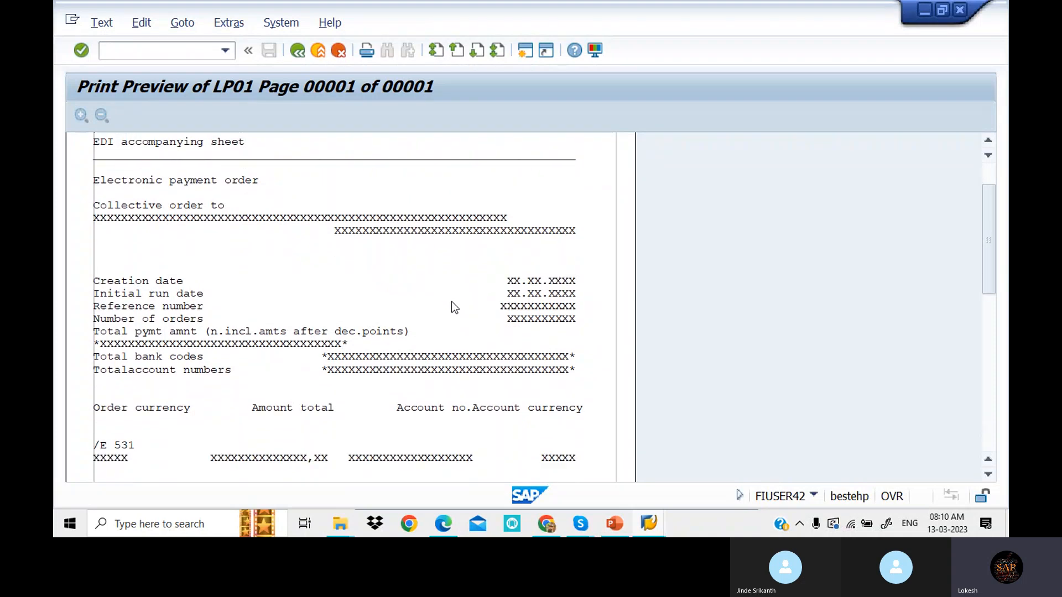
{"action": "scroll", "coordinate": [453, 305], "scroll_direction": "down", "scroll_amount": 5}
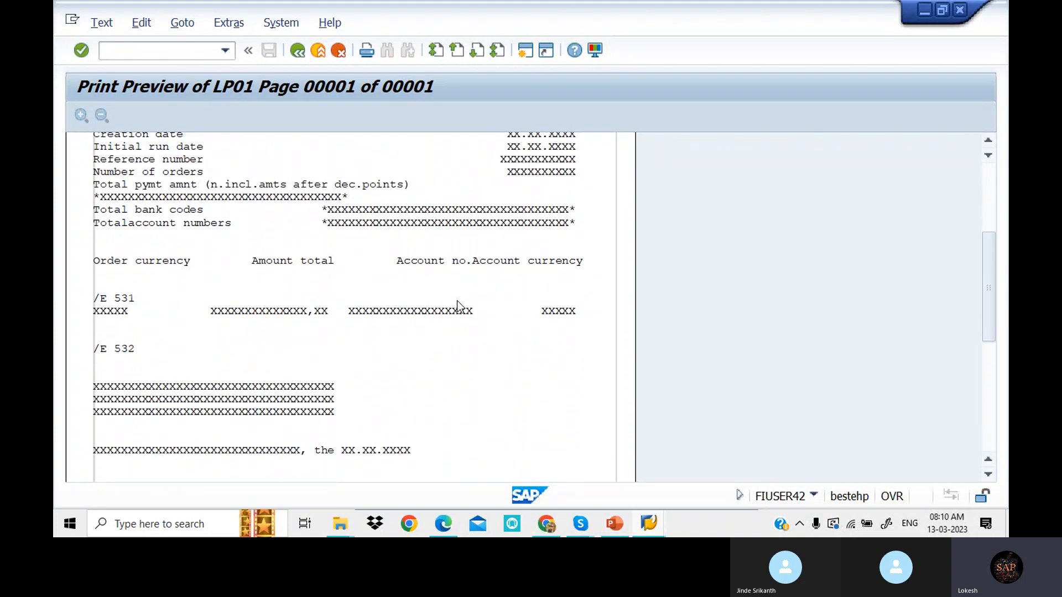
{"action": "scroll", "coordinate": [469, 284], "scroll_direction": "down", "scroll_amount": 6}
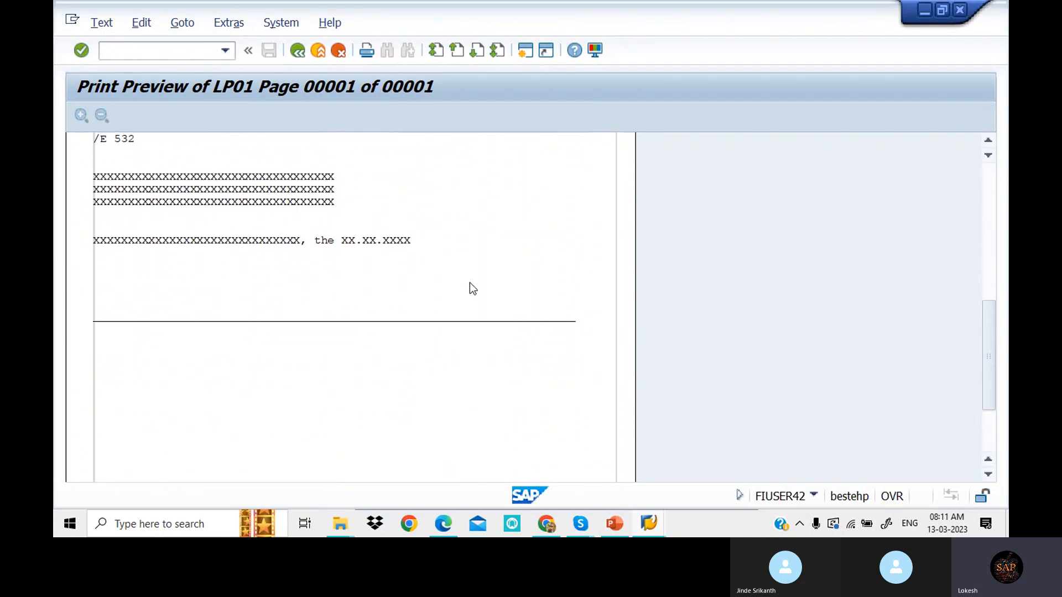
{"action": "scroll", "coordinate": [469, 283], "scroll_direction": "up", "scroll_amount": 8}
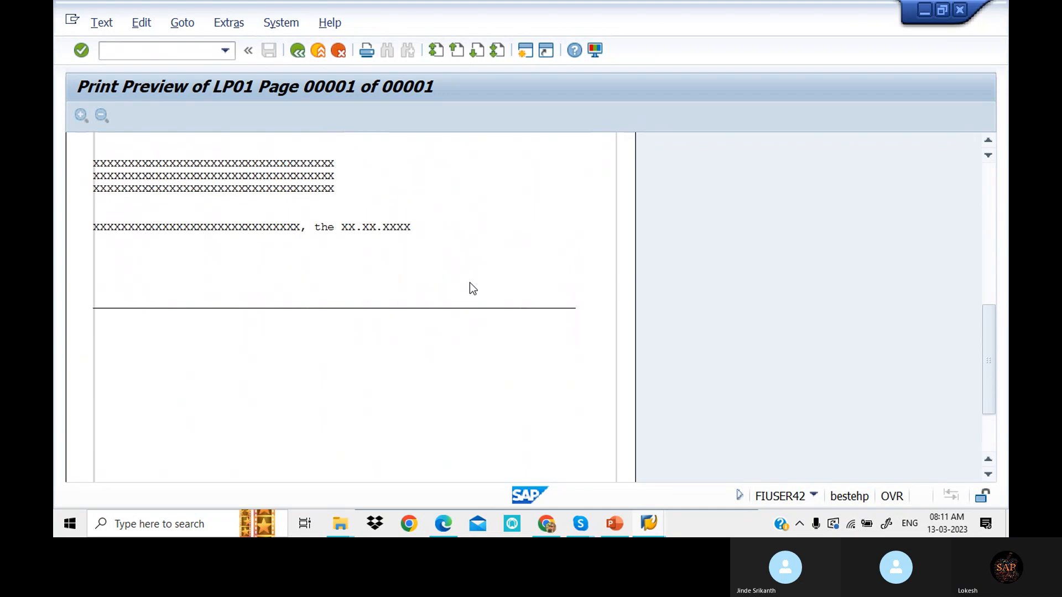
{"action": "scroll", "coordinate": [470, 284], "scroll_direction": "up", "scroll_amount": 5}
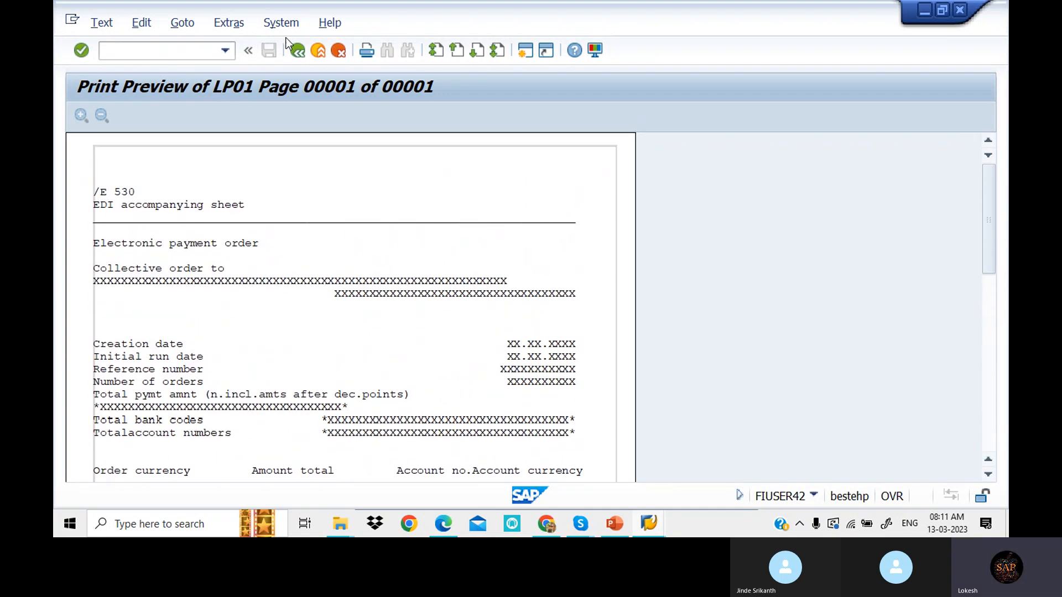
- Go back twice to WING's paying company code details and scroll to Sender Details
{"action": "left_click", "coordinate": [304, 53]}
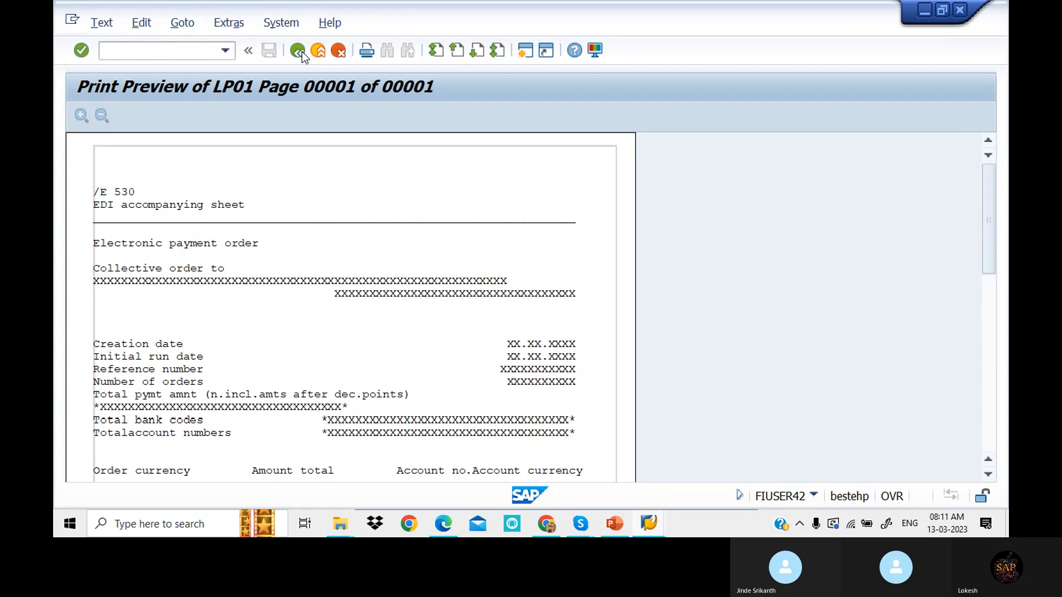
{"action": "left_click", "coordinate": [304, 53]}
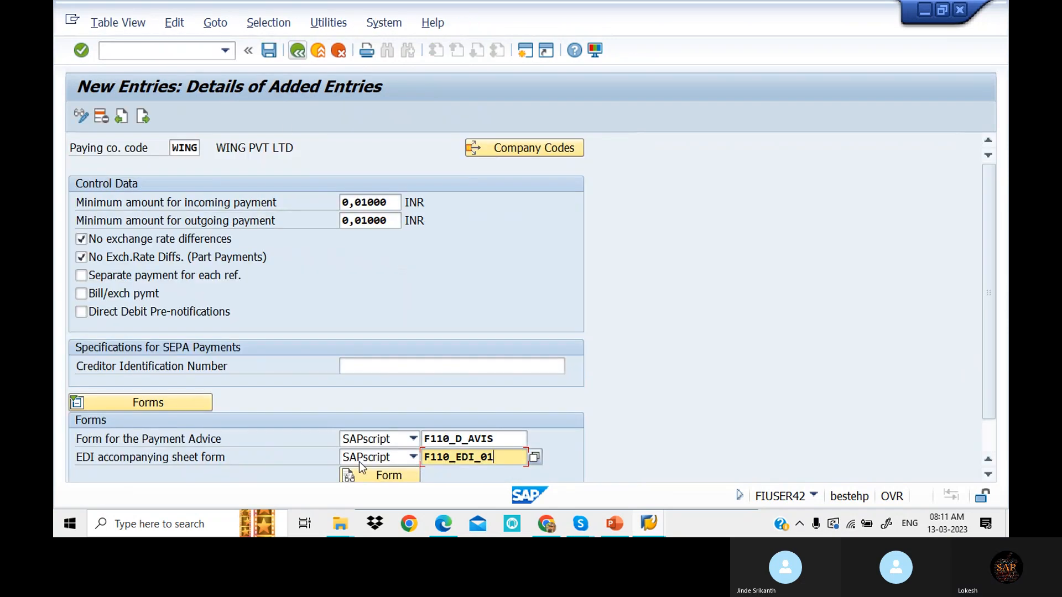
{"action": "scroll", "coordinate": [630, 423], "scroll_direction": "down", "scroll_amount": 2}
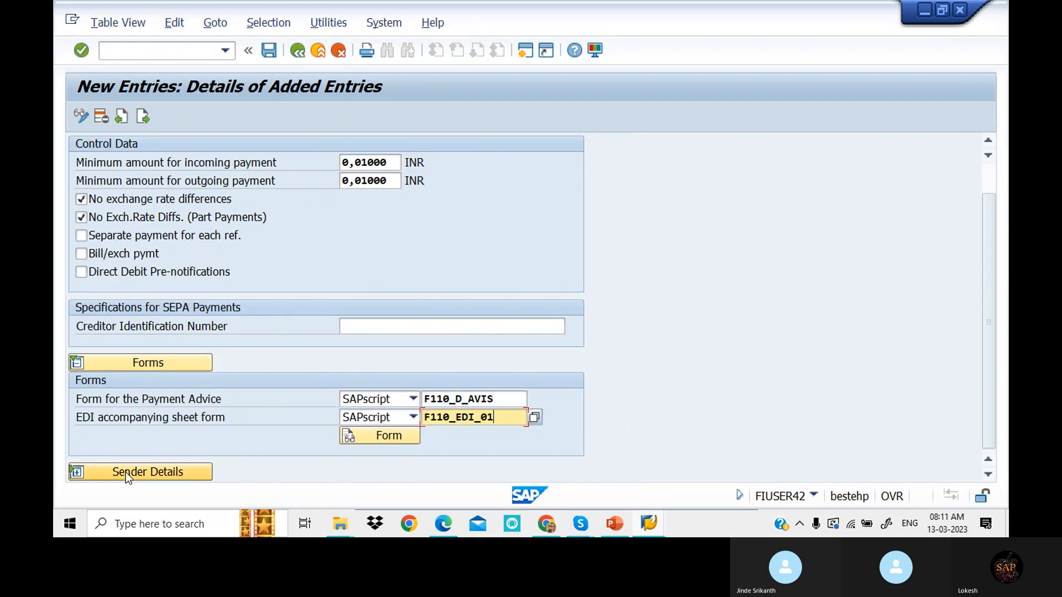
{"action": "scroll", "coordinate": [144, 471], "scroll_direction": "up", "scroll_amount": 2}
{"action": "scroll", "coordinate": [407, 405], "scroll_direction": "down", "scroll_amount": 9}
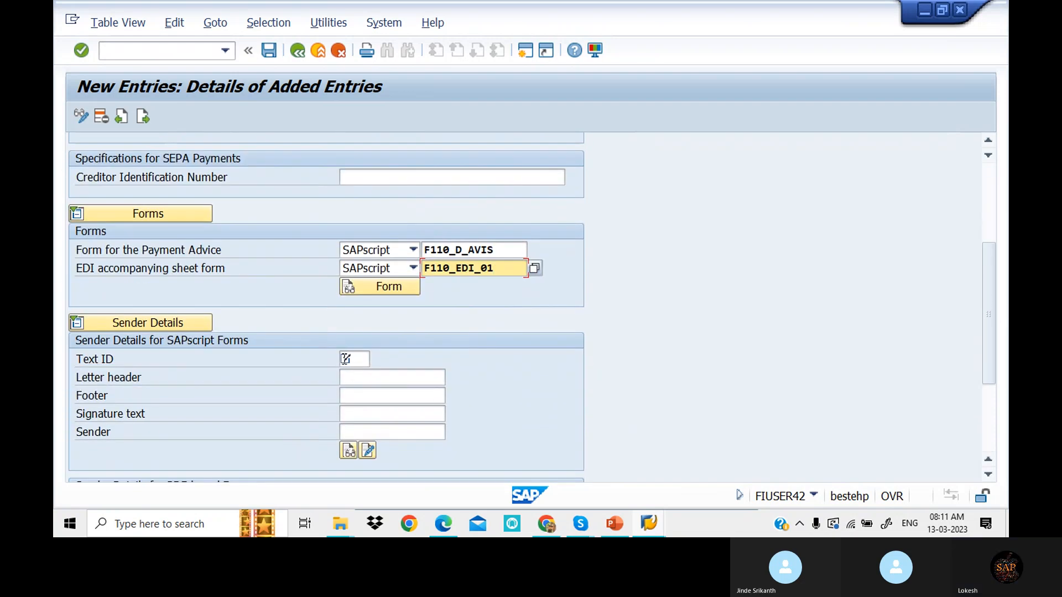
- Enter text ID ADRS with header ADRS_HEADER, footer ADRS_FOOTER, signature ADRS_SIGNATURE and sender ADR_SENDER
{"action": "left_click", "coordinate": [345, 359]}
{"action": "type", "text": "ADRS"}
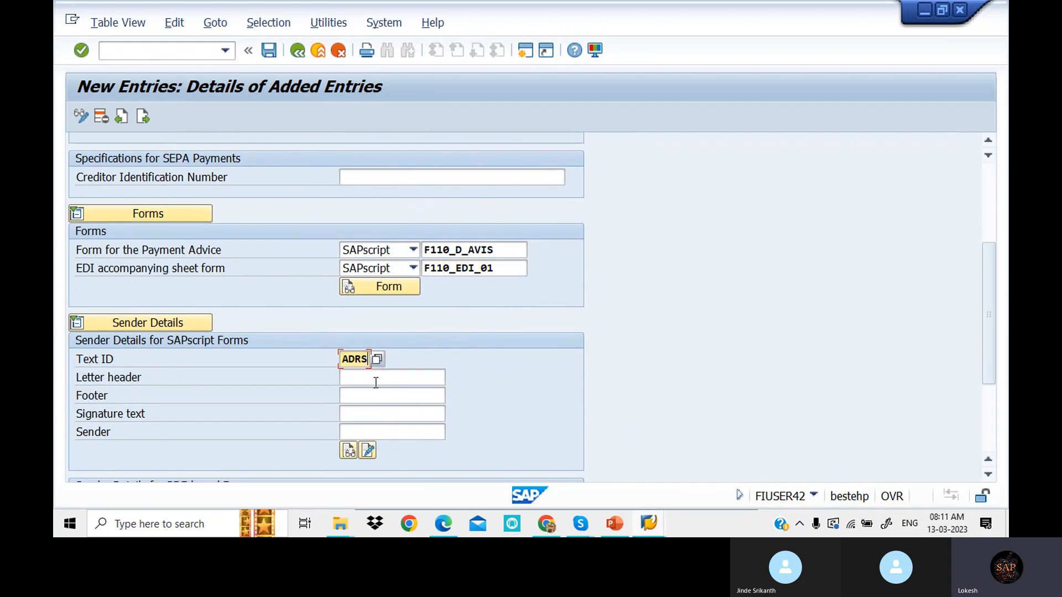
{"action": "left_click", "coordinate": [376, 382]}
{"action": "left_click", "coordinate": [384, 391]}
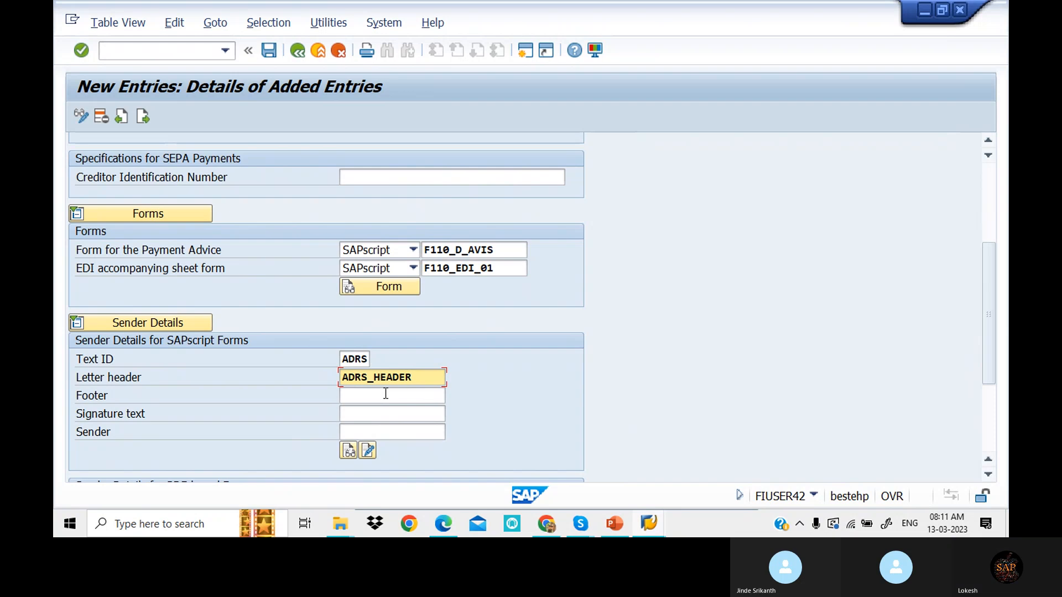
{"action": "left_click", "coordinate": [385, 394]}
{"action": "left_click", "coordinate": [376, 412]}
{"action": "left_click", "coordinate": [372, 416]}
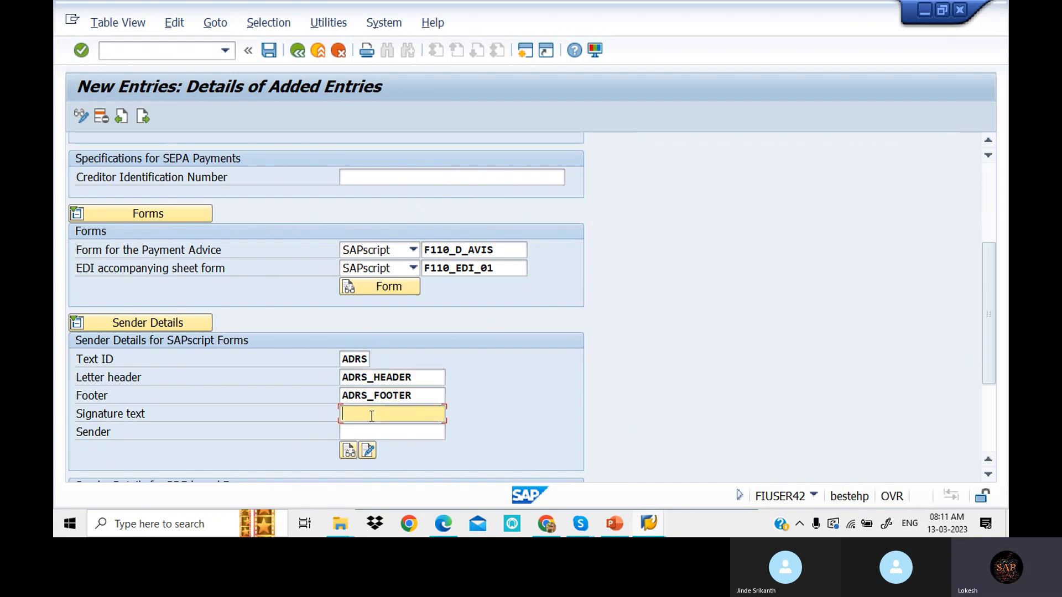
{"action": "left_click", "coordinate": [369, 430]}
{"action": "left_click", "coordinate": [370, 432]}
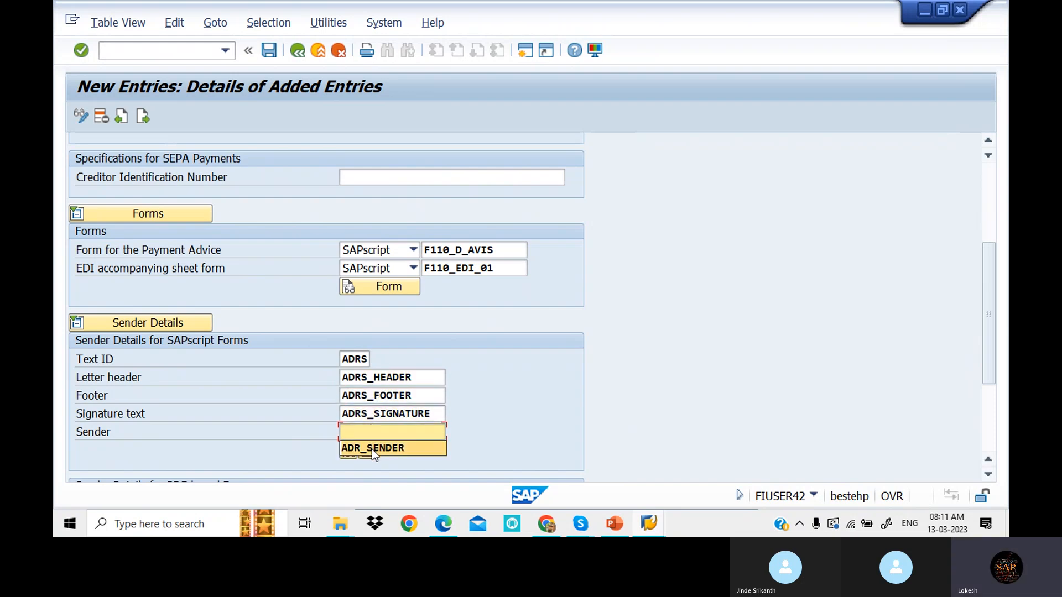
{"action": "left_click", "coordinate": [372, 449]}
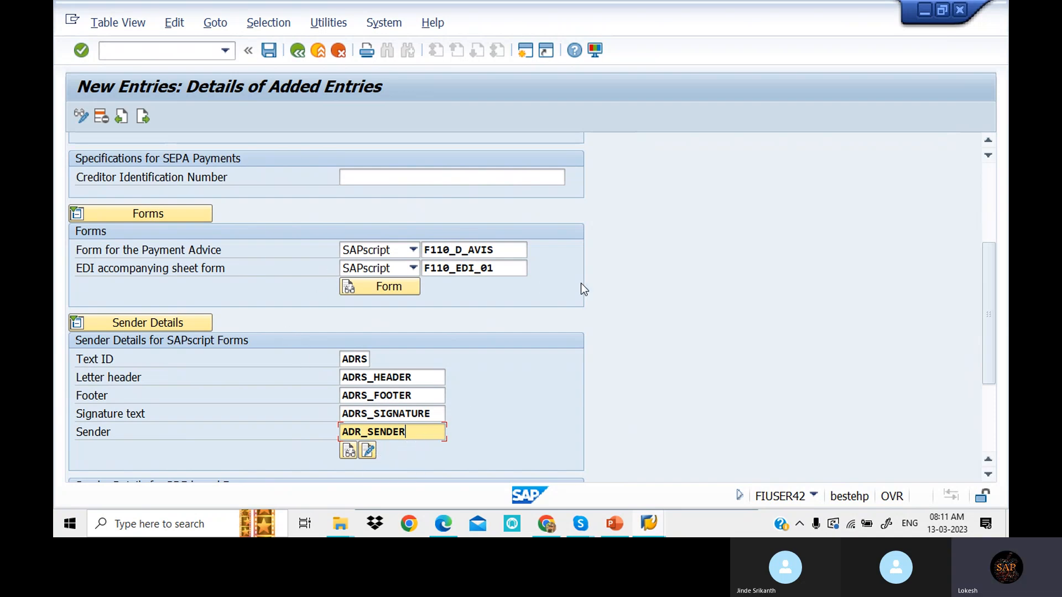
{"action": "scroll", "coordinate": [705, 249], "scroll_direction": "up", "scroll_amount": 6}
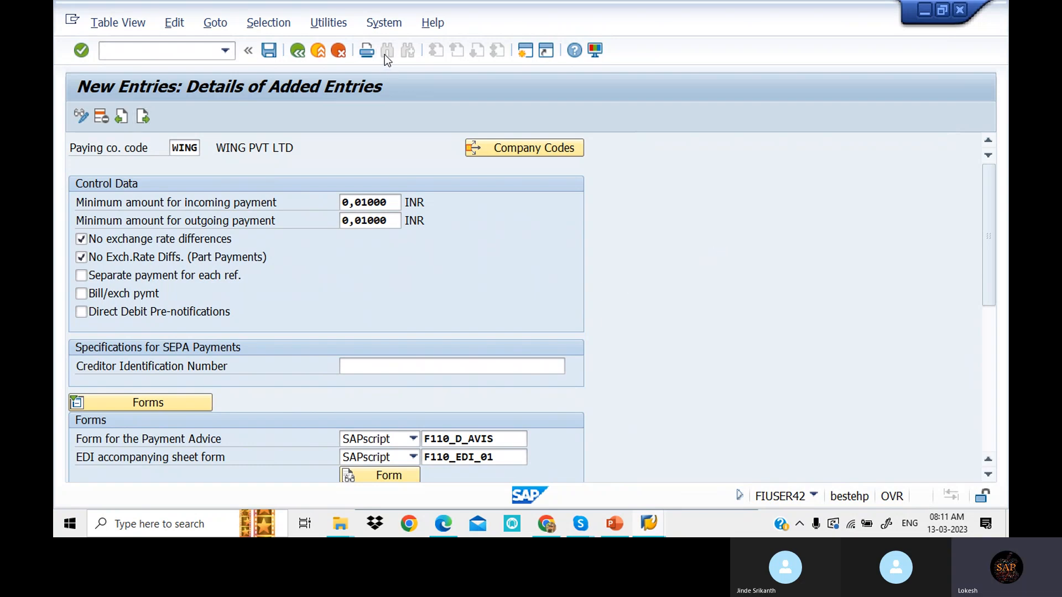
- Save the WING entry to the customizing request and go back to Maintain Payment Program
{"action": "left_click", "coordinate": [274, 51]}
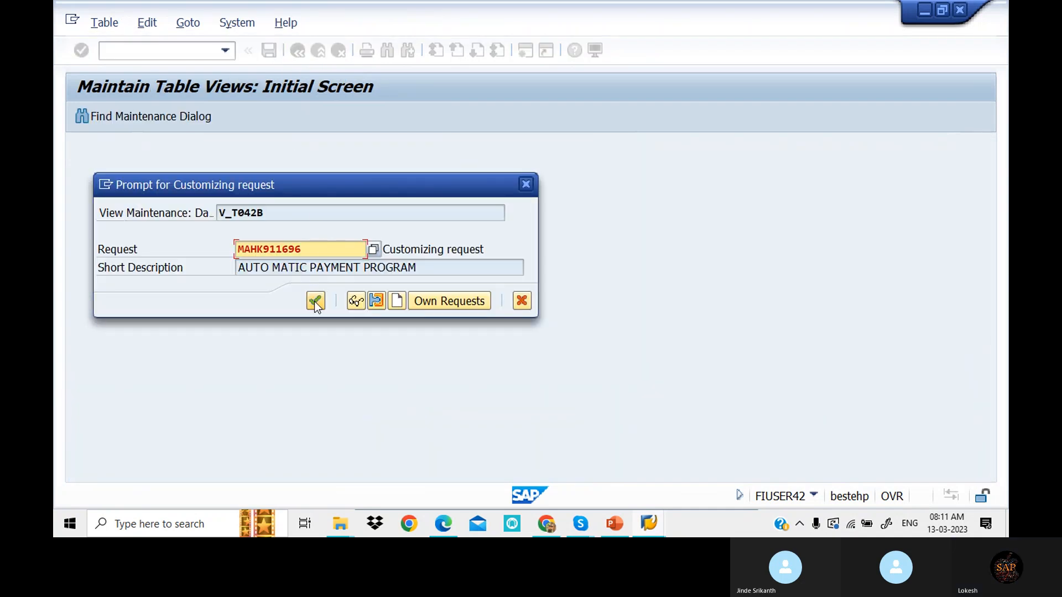
{"action": "left_click", "coordinate": [315, 302]}
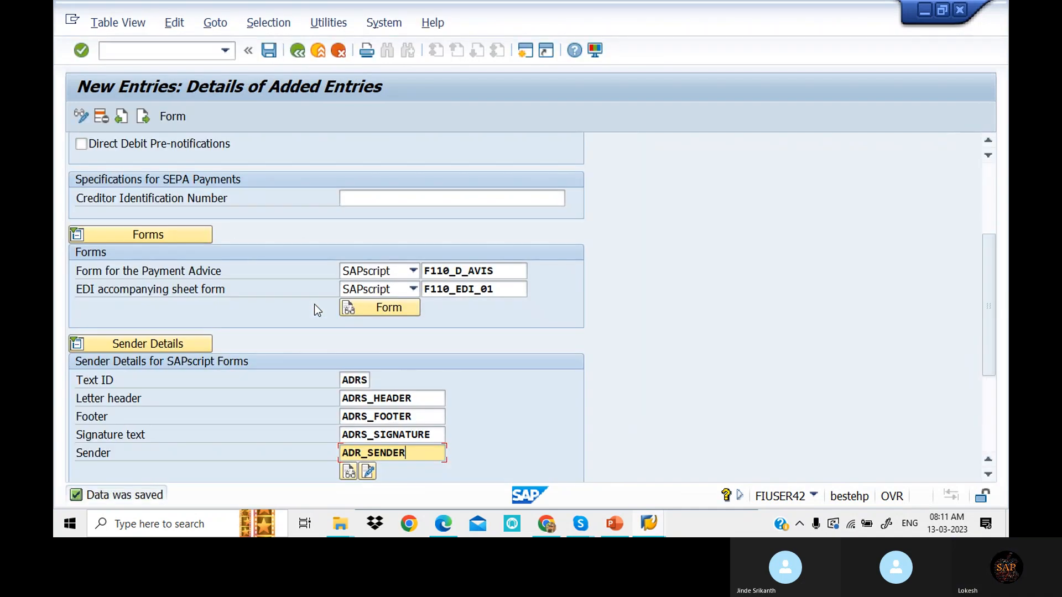
{"action": "left_click", "coordinate": [302, 58]}
{"action": "left_click", "coordinate": [303, 58]}
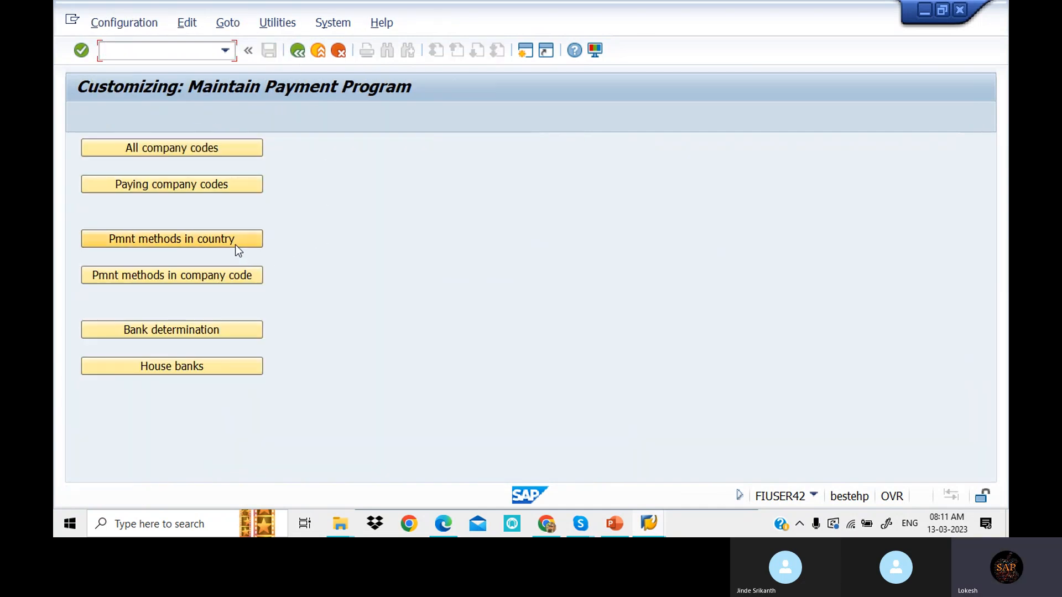
- In payment methods per country, jump to IN and open the + CHECK method's details
{"action": "left_click", "coordinate": [235, 246]}
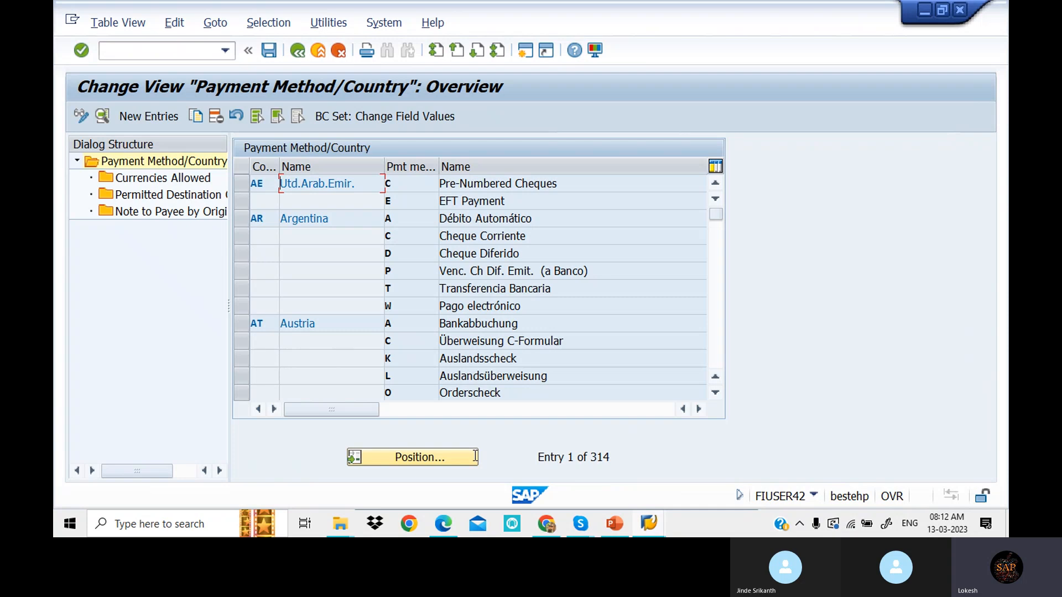
{"action": "left_click", "coordinate": [440, 462]}
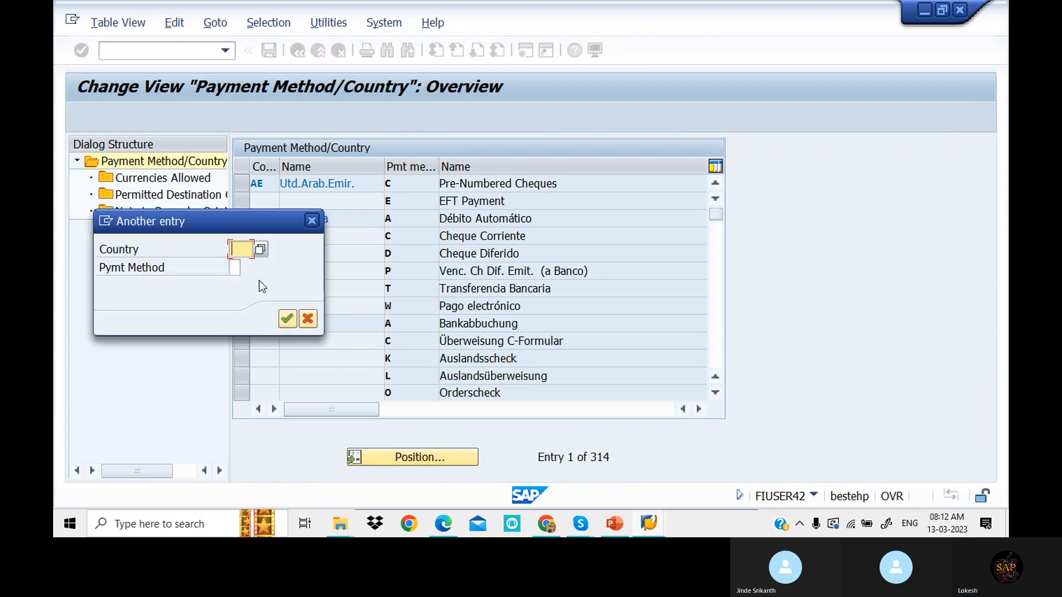
{"action": "key", "text": "Return"}
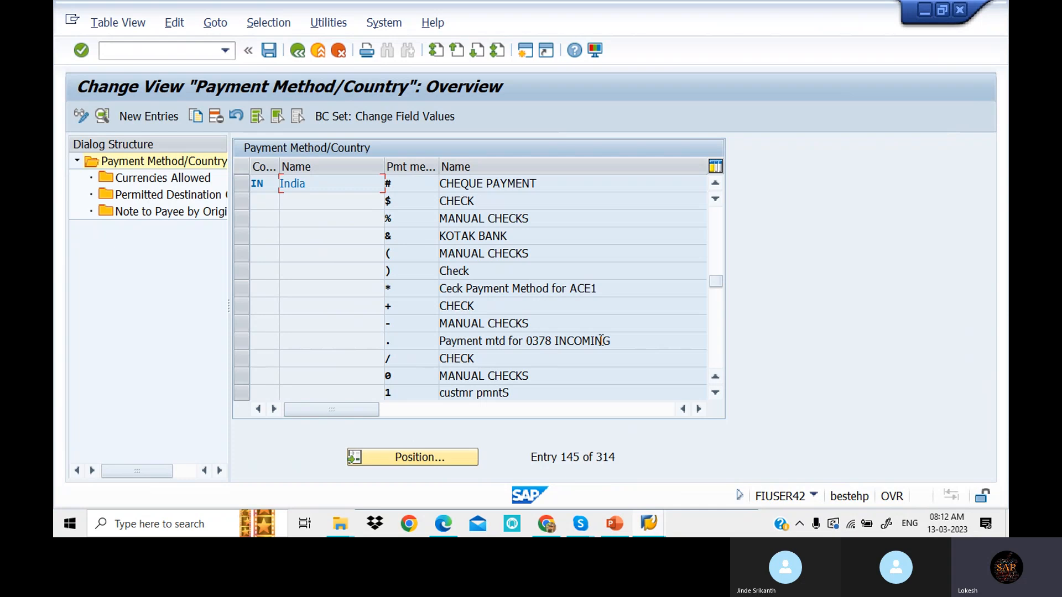
{"action": "left_click", "coordinate": [719, 339]}
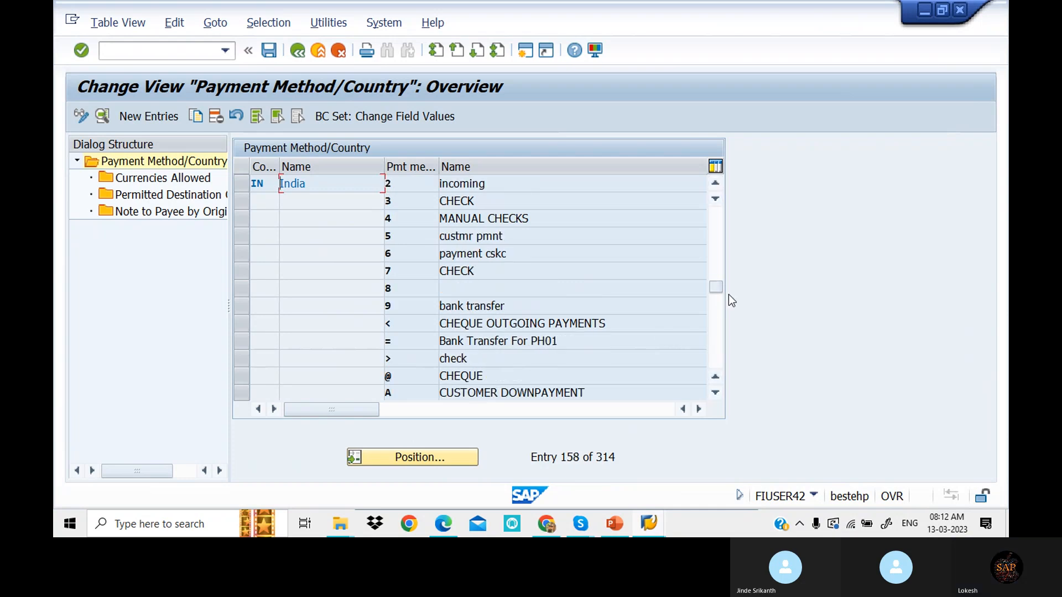
{"action": "left_click", "coordinate": [715, 263]}
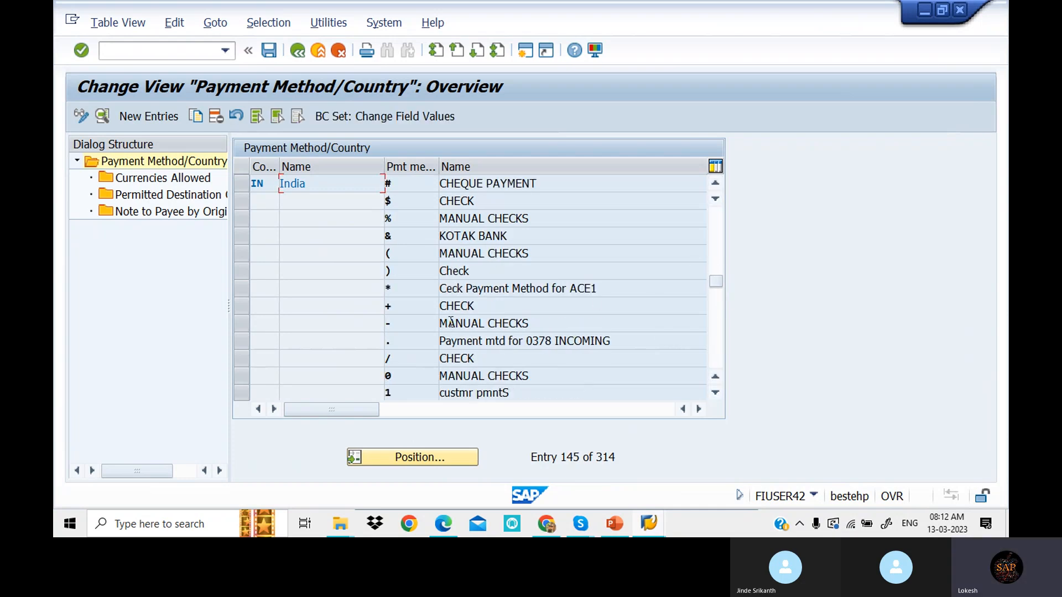
{"action": "double_click", "coordinate": [486, 303]}
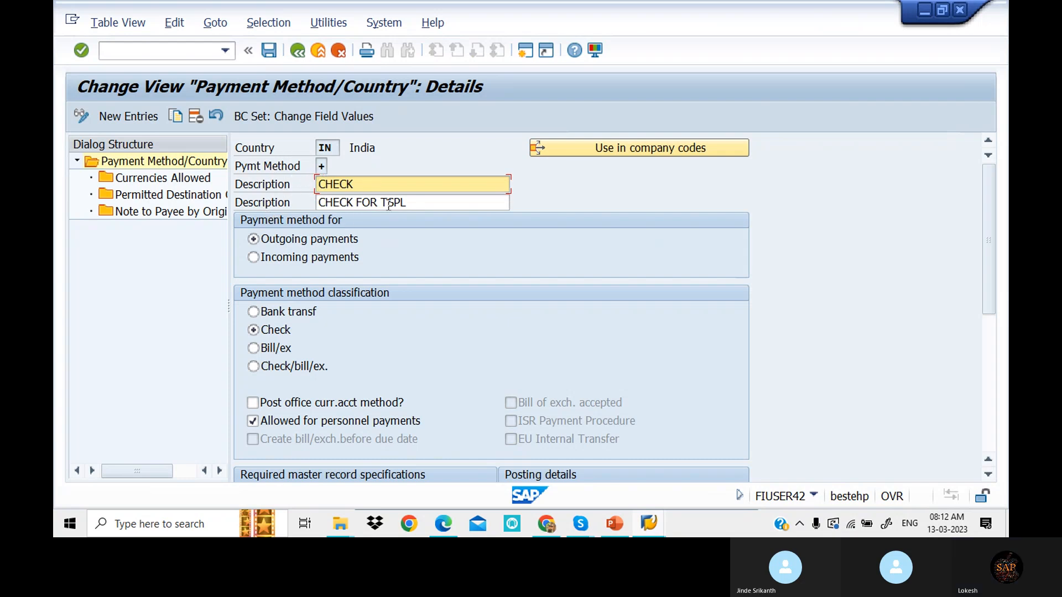
- Change the second description to CHECK FOR WING
{"action": "left_click", "coordinate": [428, 202]}
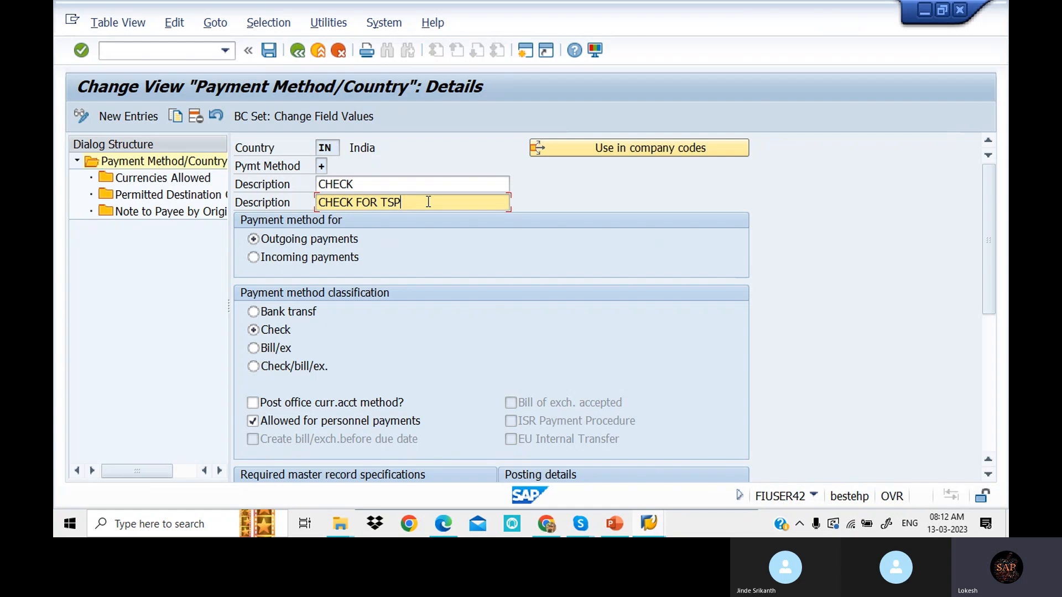
{"action": "key", "text": "BackSpace"}
{"action": "key", "text": "BackSpace"}
{"action": "key", "text": "BackSpace"}
{"action": "type", "text": "WING"}
- Require street or P.O. box in master records, leave bank details unticked, and review the payment medium settings
{"action": "scroll", "coordinate": [797, 349], "scroll_direction": "down", "scroll_amount": 5}
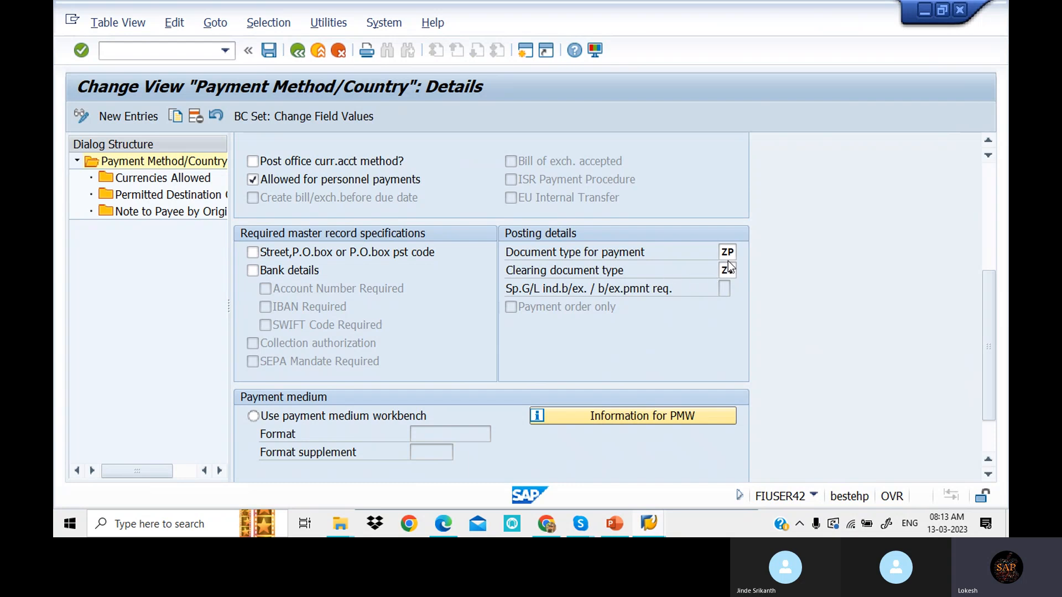
{"action": "left_click", "coordinate": [252, 253]}
{"action": "left_click", "coordinate": [253, 270]}
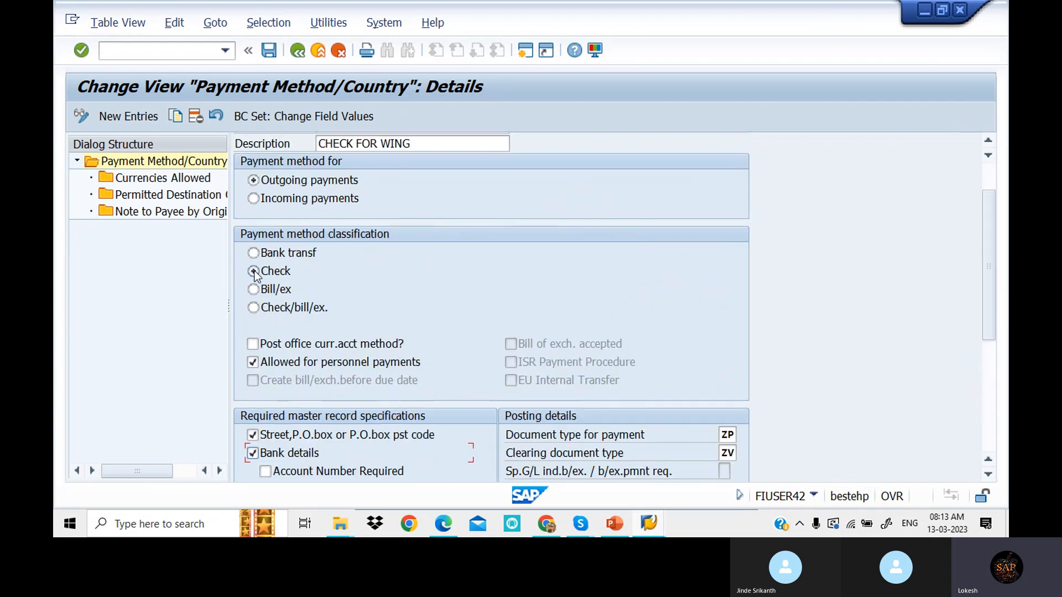
{"action": "scroll", "coordinate": [440, 367], "scroll_direction": "down", "scroll_amount": 5}
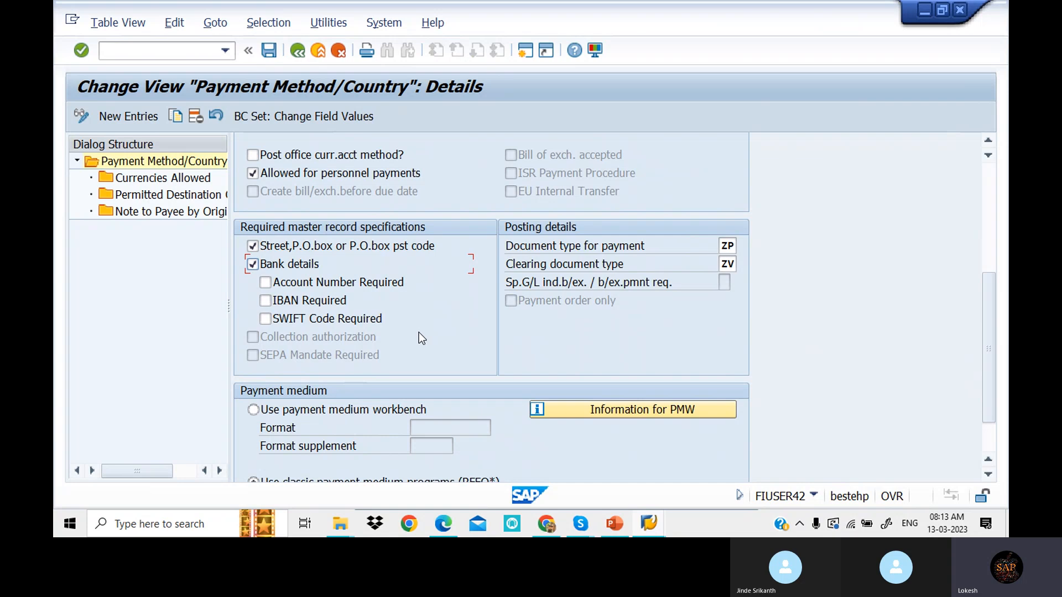
{"action": "left_click", "coordinate": [253, 265]}
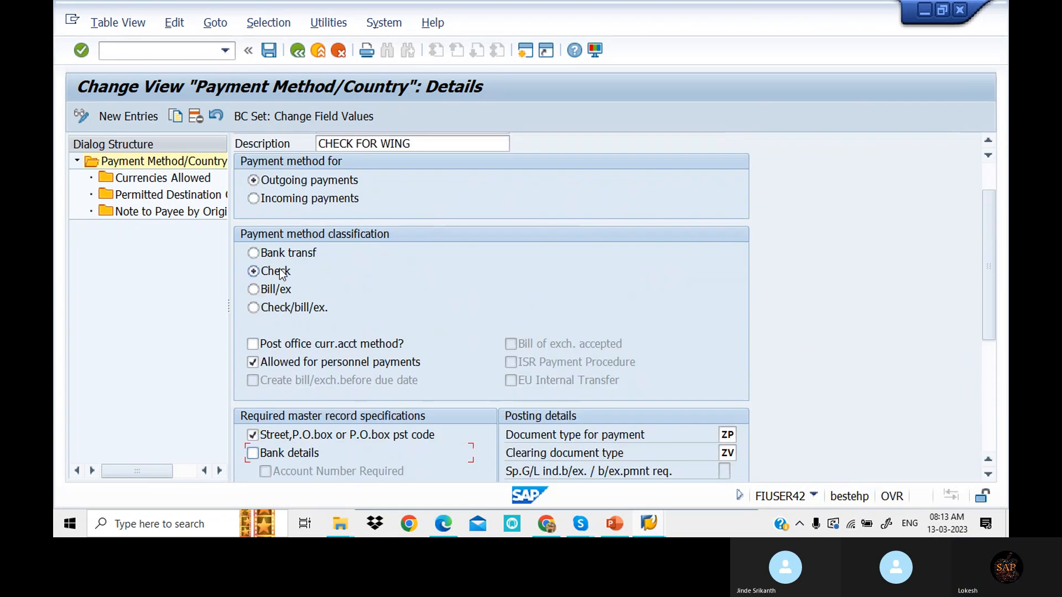
{"action": "scroll", "coordinate": [433, 368], "scroll_direction": "down", "scroll_amount": 1}
{"action": "scroll", "coordinate": [463, 353], "scroll_direction": "down", "scroll_amount": 3}
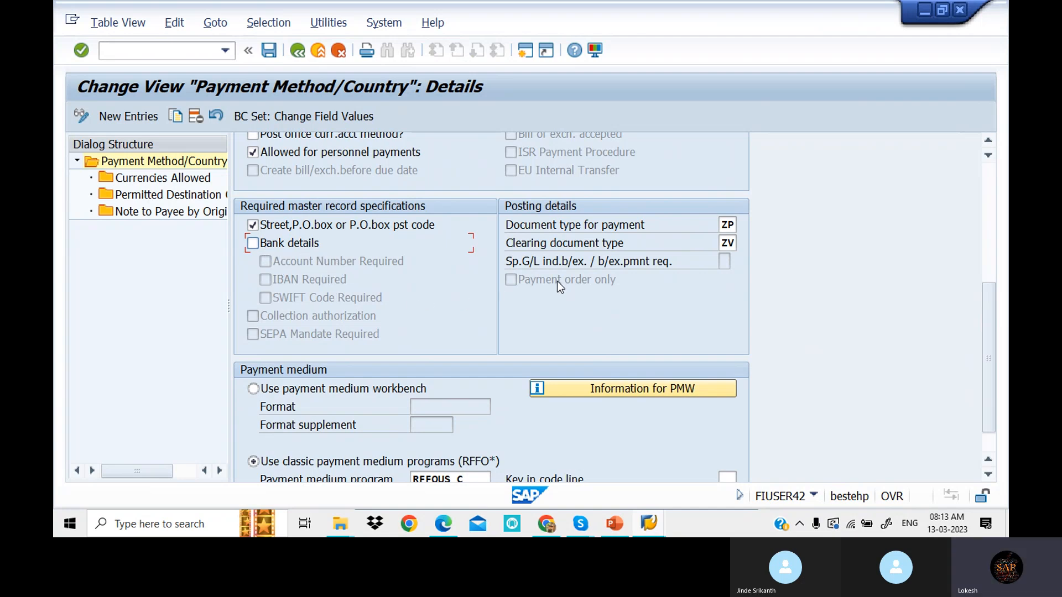
{"action": "scroll", "coordinate": [580, 285], "scroll_direction": "down", "scroll_amount": 1}
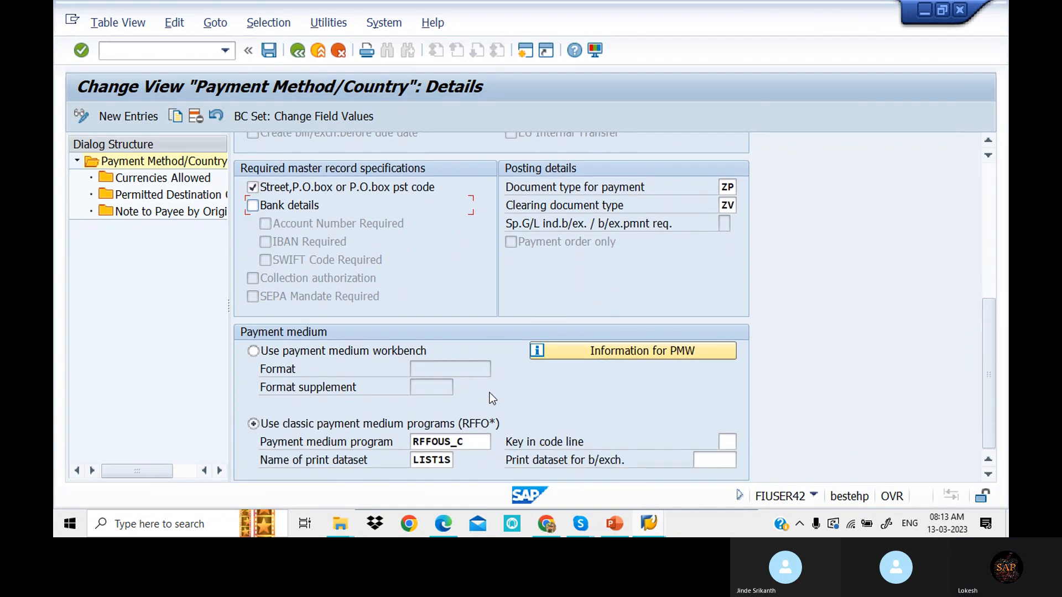
{"action": "scroll", "coordinate": [490, 393], "scroll_direction": "up", "scroll_amount": 5}
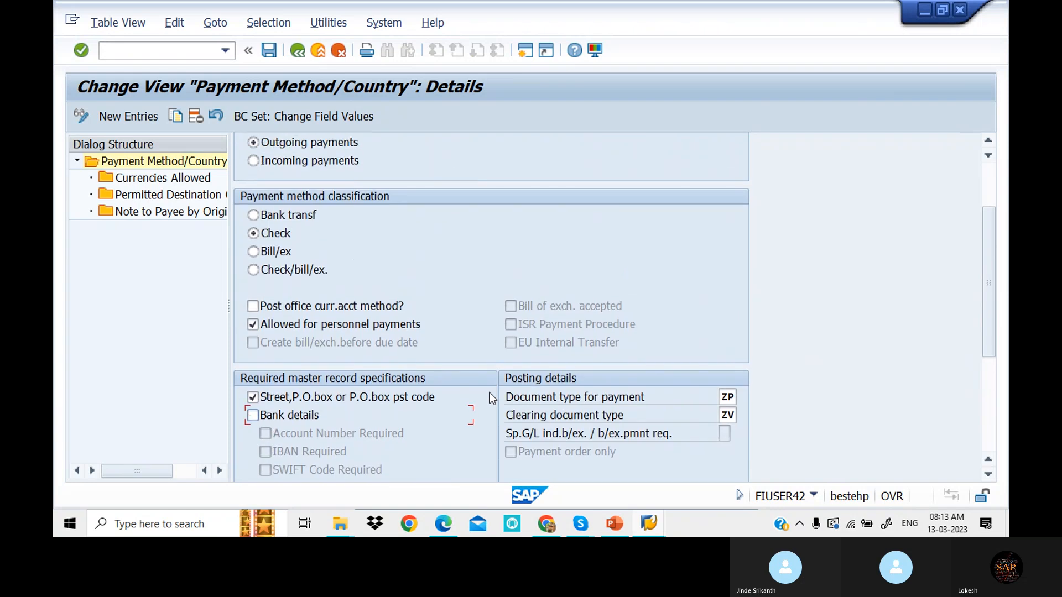
{"action": "scroll", "coordinate": [489, 398], "scroll_direction": "up", "scroll_amount": 2}
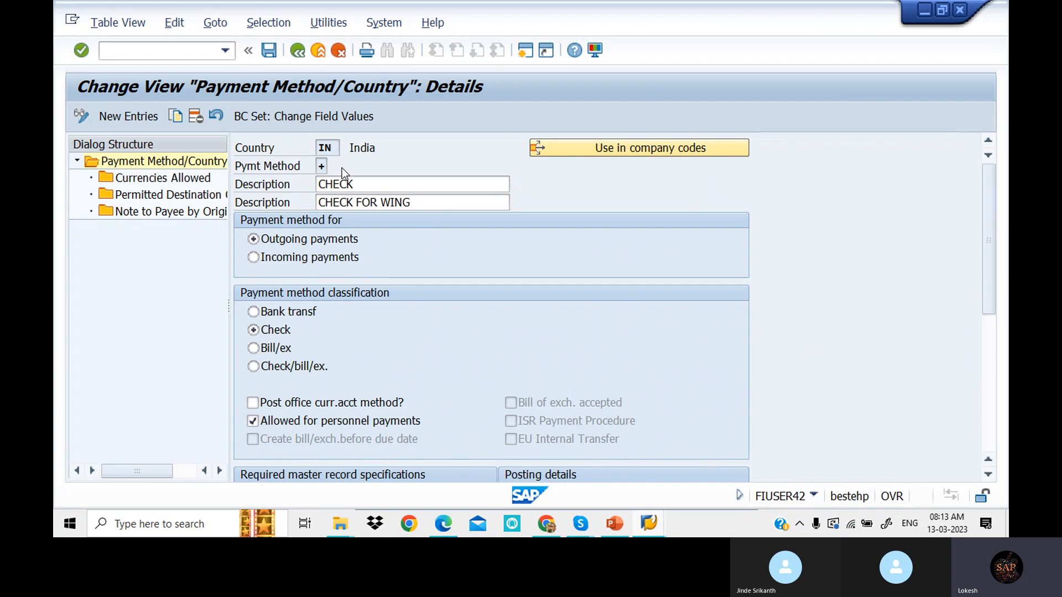
- Review allowed currencies and destination countries IN and US, save to the customizing request, and return to Maintain Payment Program
{"action": "double_click", "coordinate": [174, 180]}
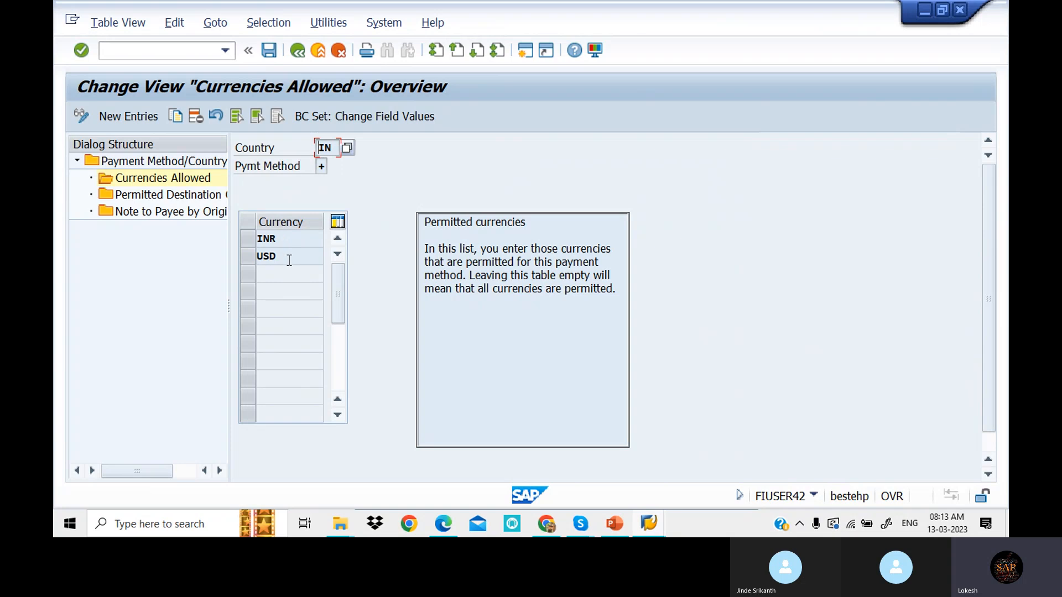
{"action": "double_click", "coordinate": [175, 196]}
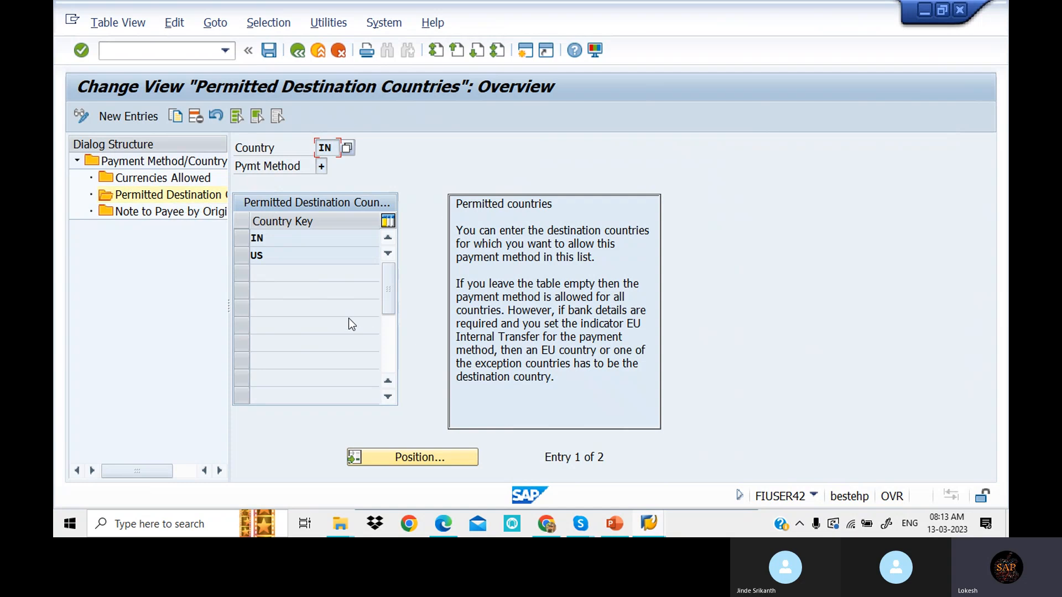
{"action": "left_click", "coordinate": [271, 54]}
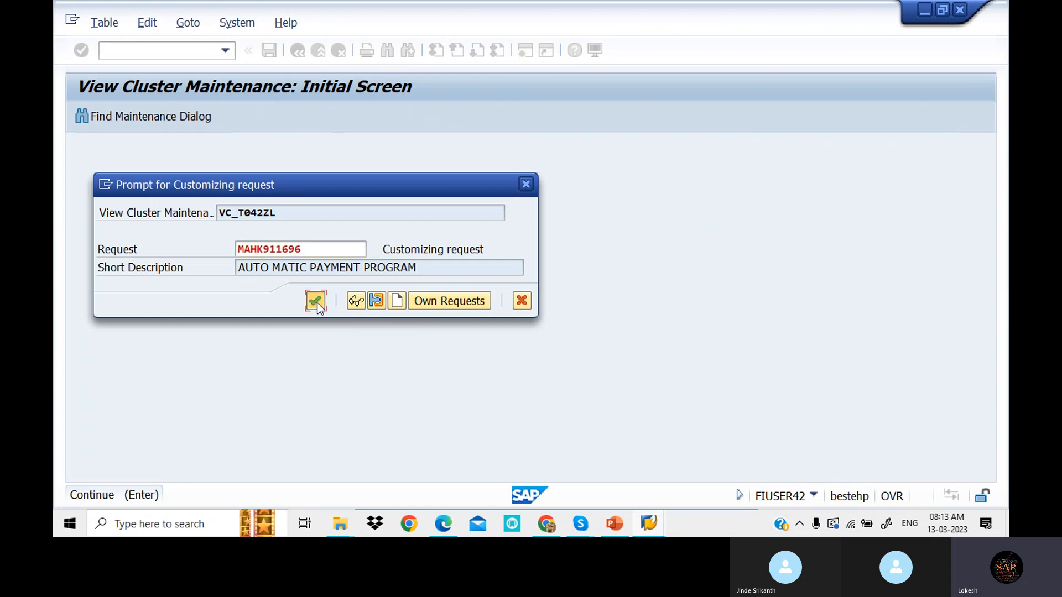
{"action": "left_click", "coordinate": [317, 303]}
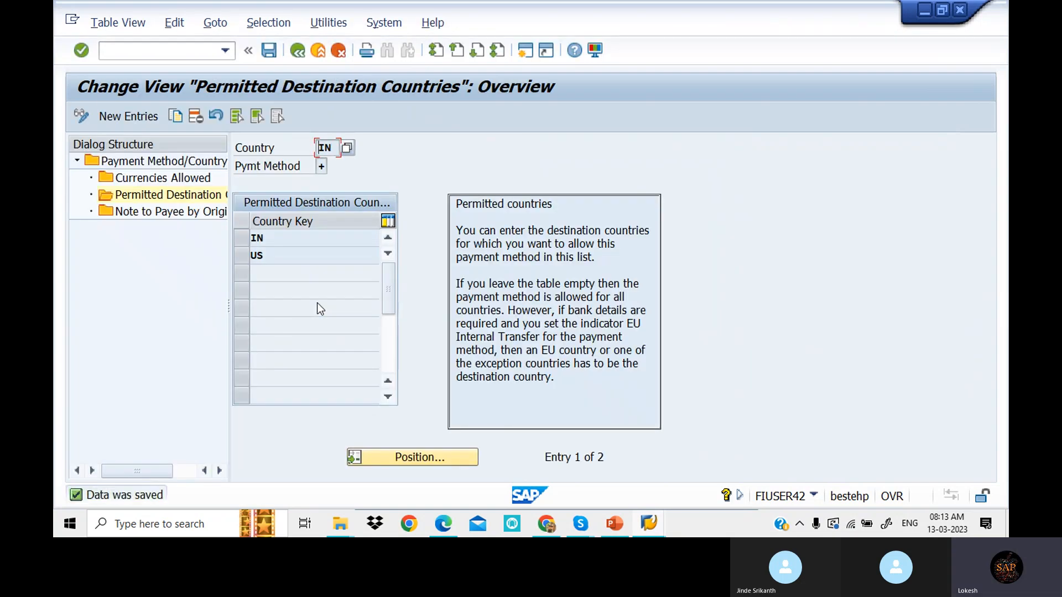
{"action": "left_click", "coordinate": [298, 51]}
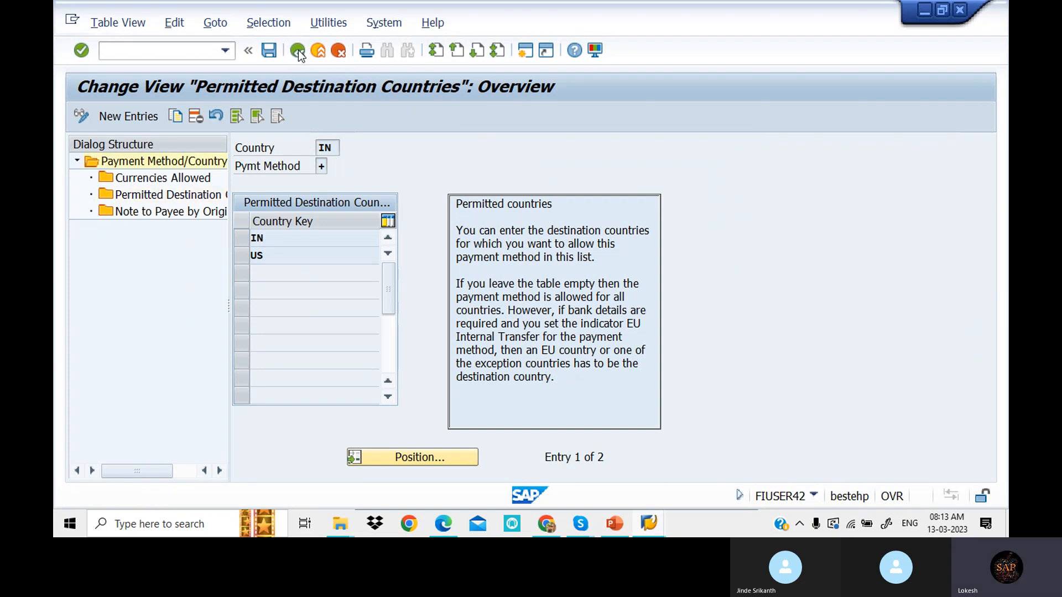
{"action": "left_click", "coordinate": [297, 49]}
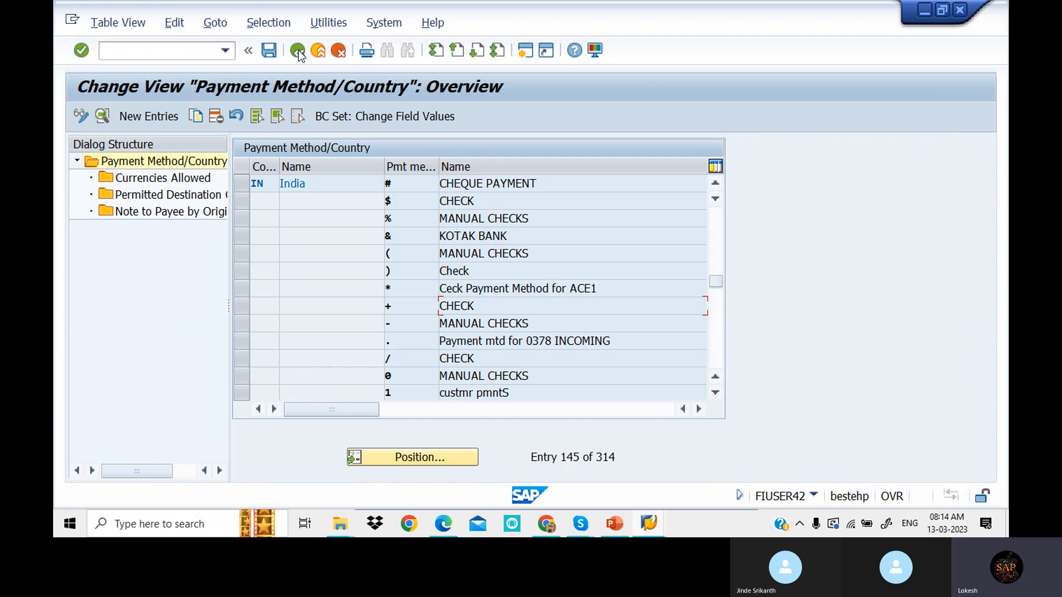
{"action": "left_click", "coordinate": [298, 50]}
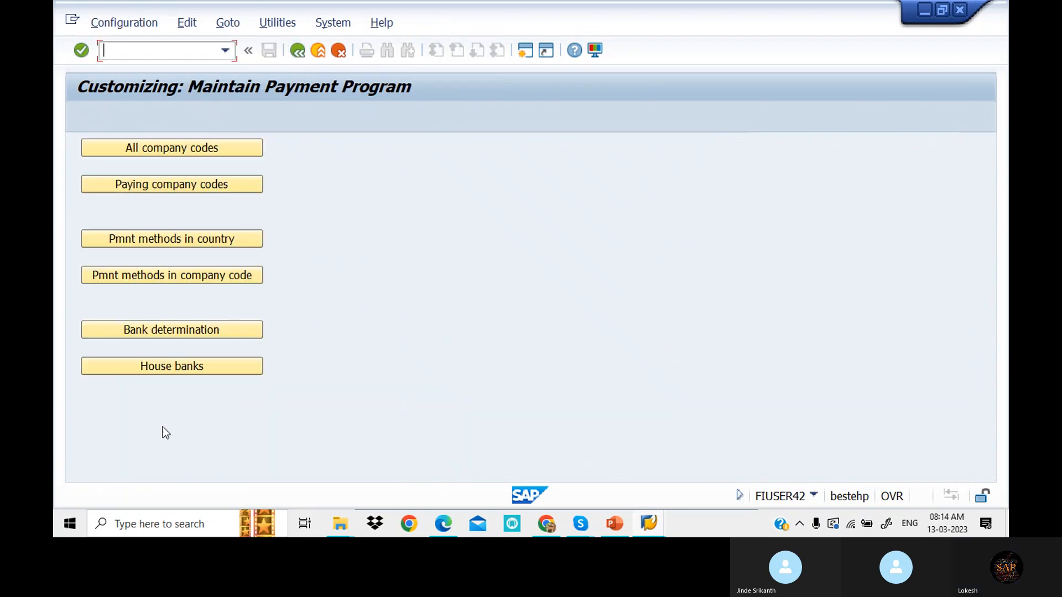
- Add a new company-code payment method entry with paying company code WING and payment method +
{"action": "left_click", "coordinate": [224, 277]}
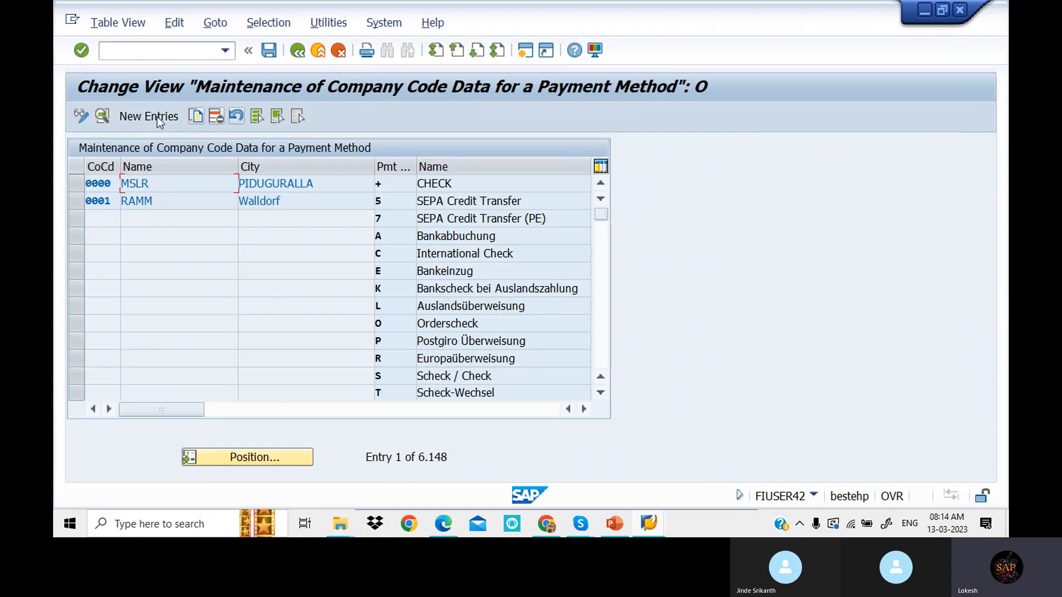
{"action": "left_click", "coordinate": [155, 117]}
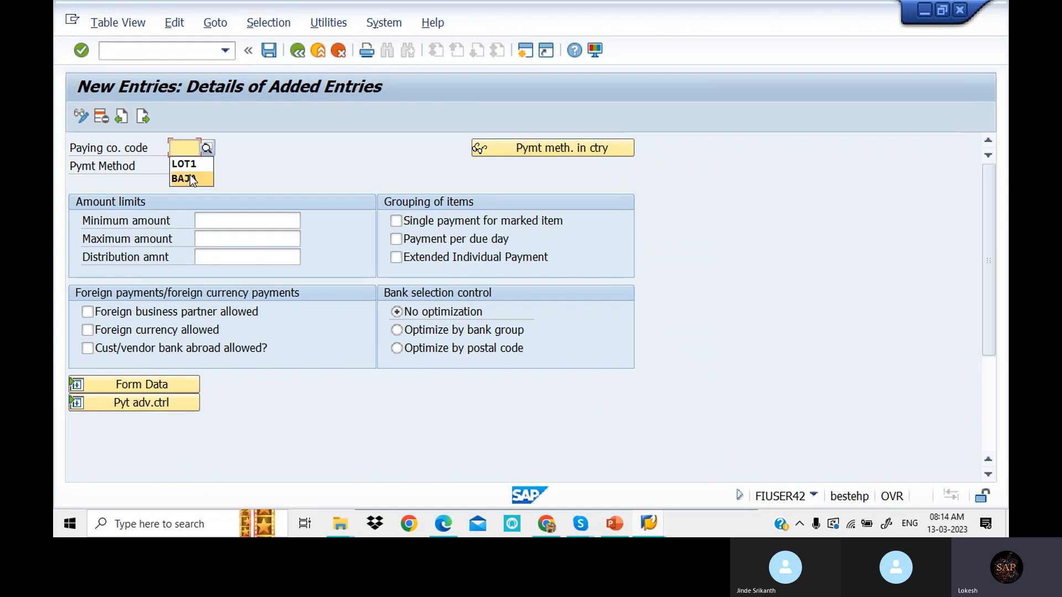
{"action": "key", "text": "BackSpace"}
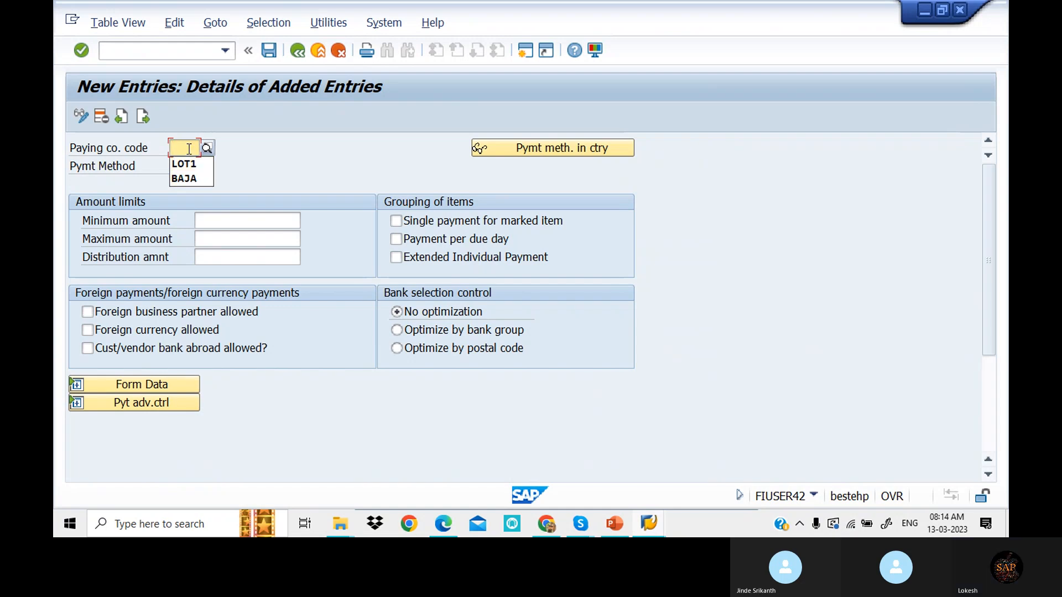
{"action": "type", "text": "WING"}
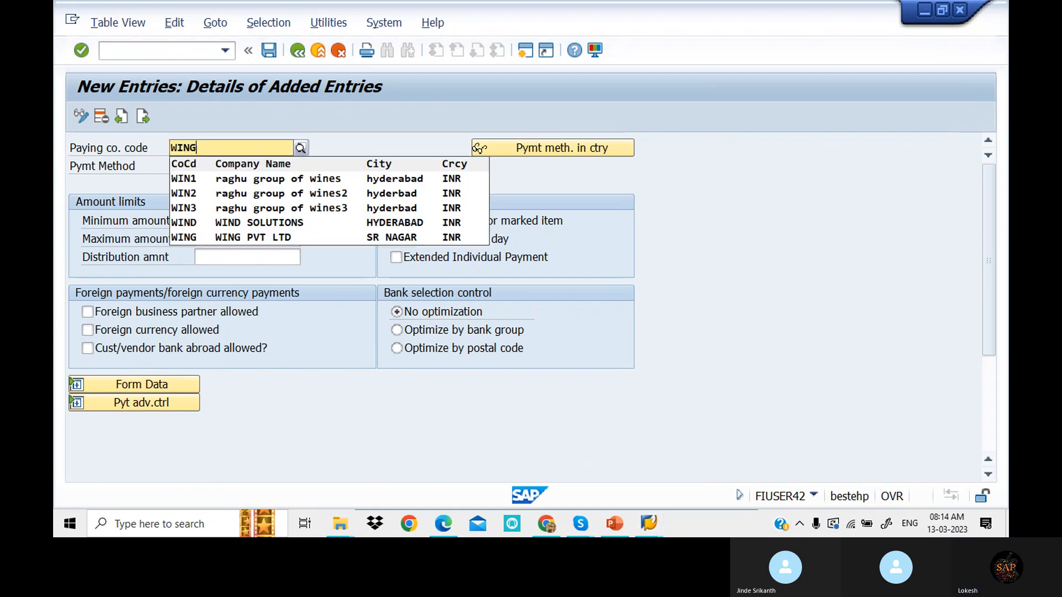
{"action": "left_click", "coordinate": [241, 181]}
{"action": "left_click", "coordinate": [175, 168]}
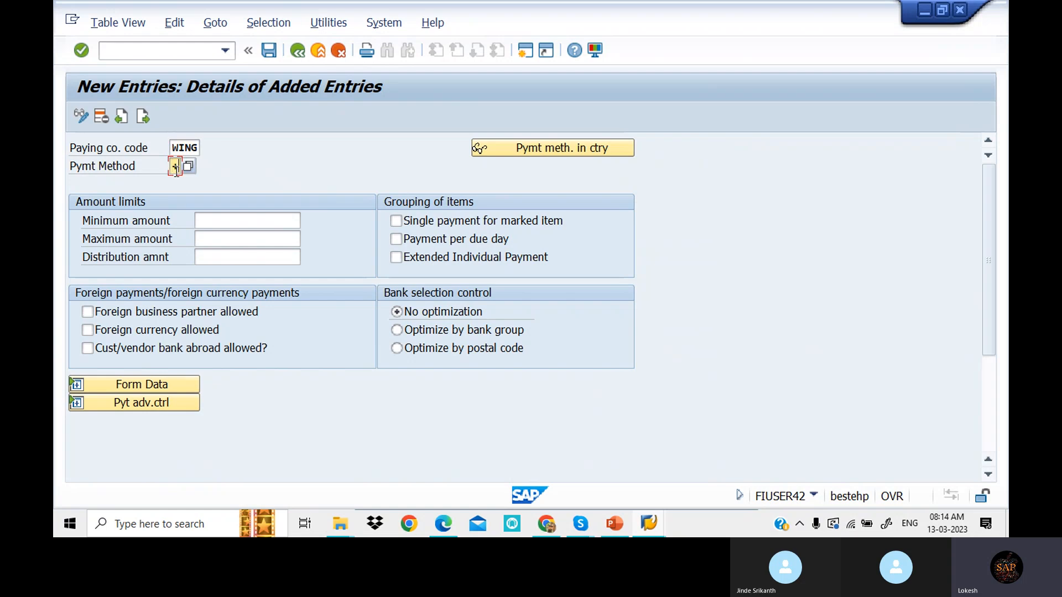
{"action": "left_click", "coordinate": [246, 221]}
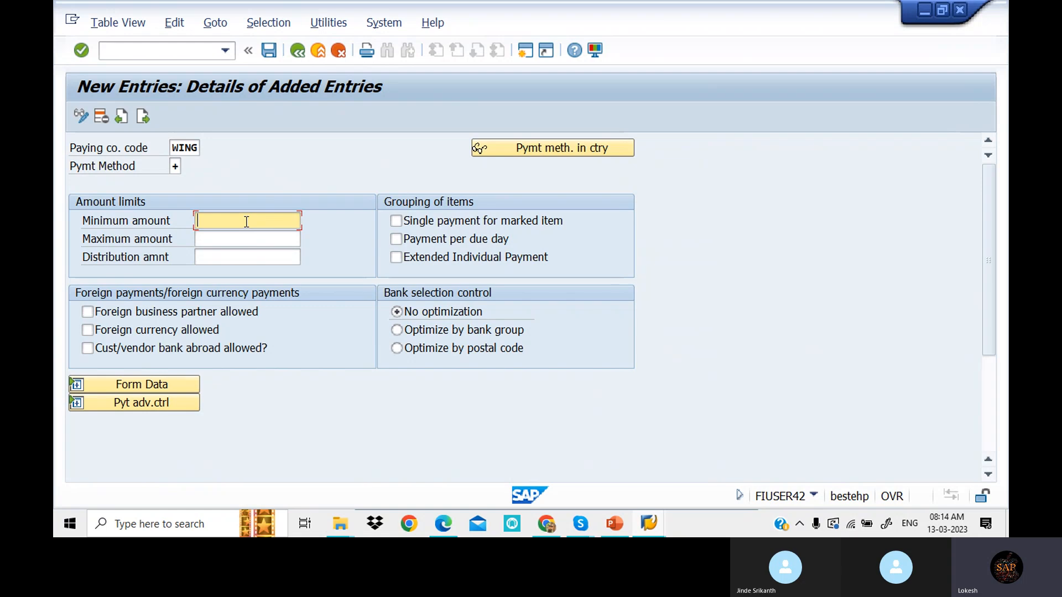
- Set the amount limits to minimum 0,10000 and maximum 999.999,99900 INR
{"action": "type", "text": "100"}
{"action": "left_click", "coordinate": [238, 241]}
{"action": "type", "text": "9"}
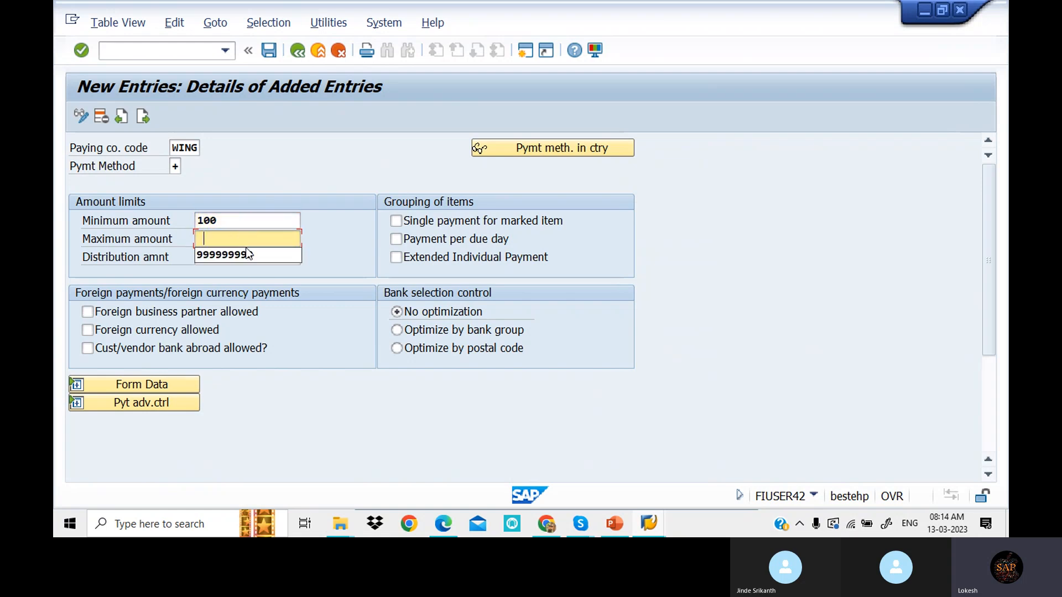
{"action": "left_click", "coordinate": [247, 254]}
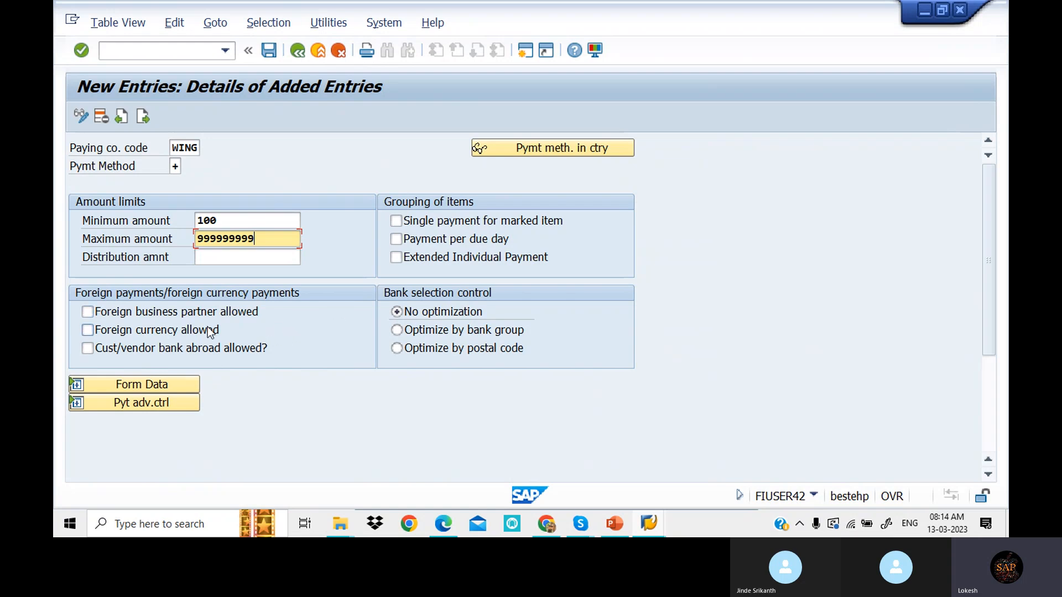
- Allow foreign business partners, foreign currency and customer/vendor banks abroad for this method
{"action": "left_click", "coordinate": [88, 313]}
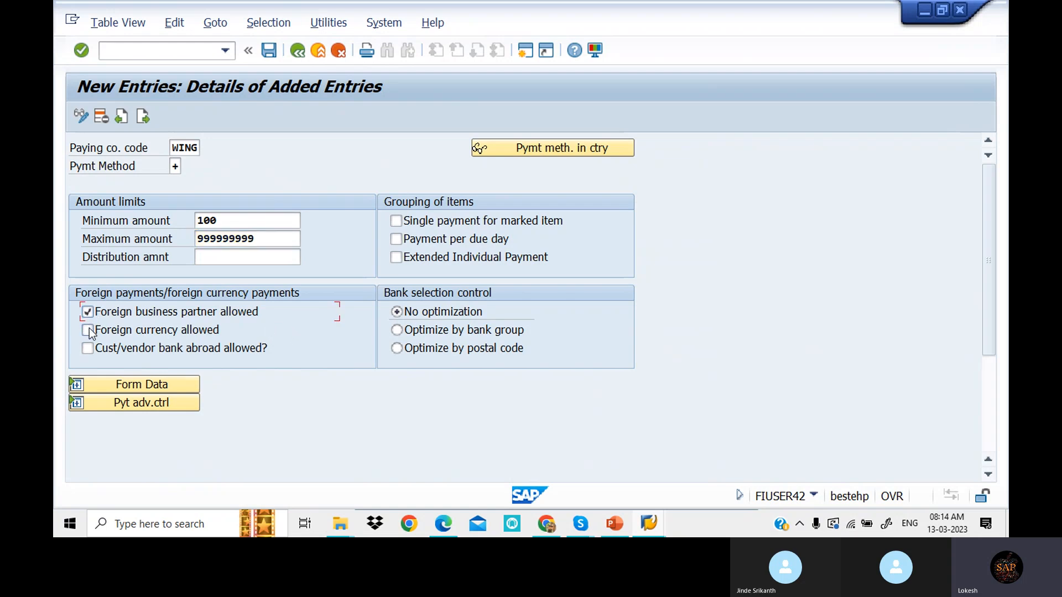
{"action": "left_click", "coordinate": [88, 331]}
{"action": "key", "text": "Return"}
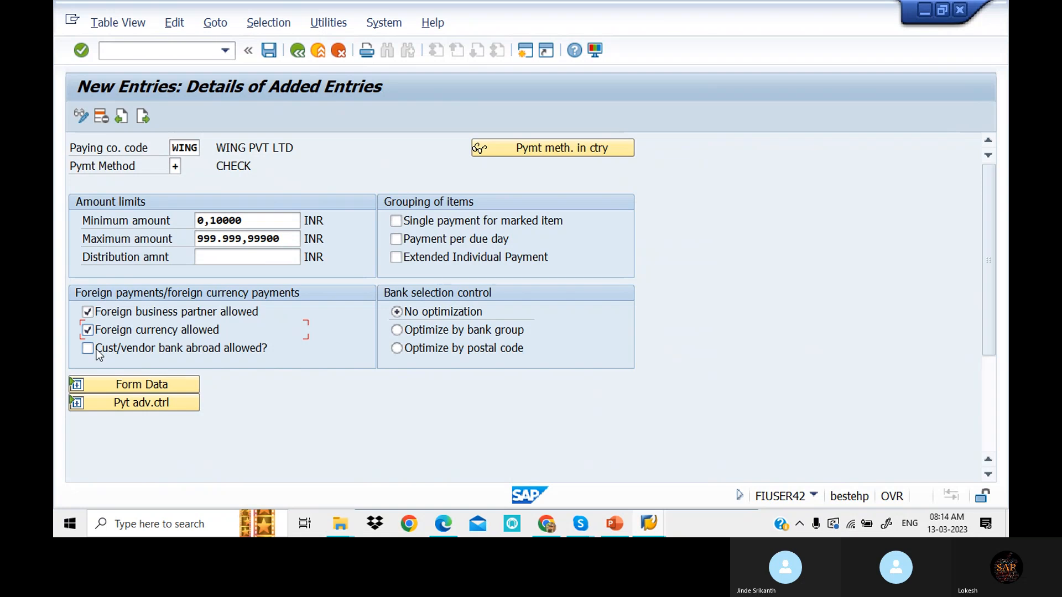
{"action": "left_click", "coordinate": [94, 350]}
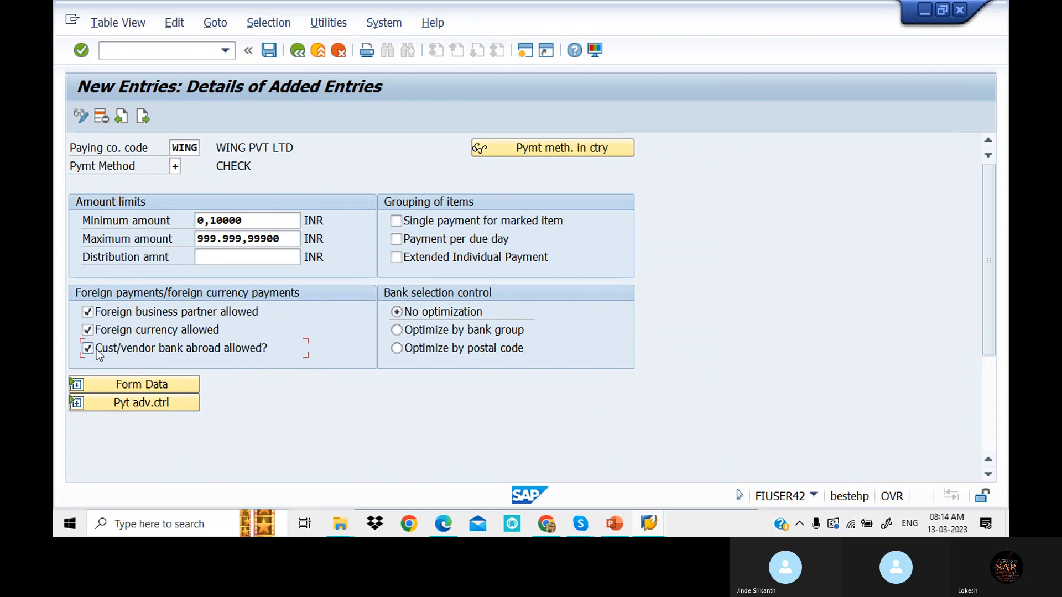
- Set the SAPscript payment medium form to F110_PRENUM_CHCK in the form data
{"action": "left_click", "coordinate": [185, 382]}
{"action": "scroll", "coordinate": [722, 342], "scroll_direction": "down", "scroll_amount": 2}
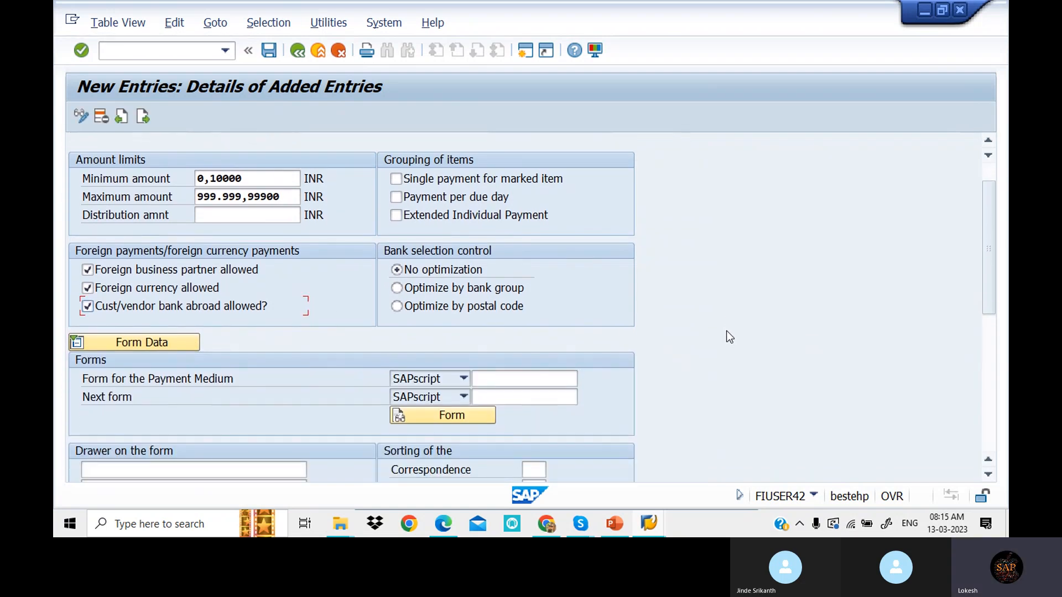
{"action": "scroll", "coordinate": [726, 336], "scroll_direction": "down", "scroll_amount": 2}
{"action": "left_click", "coordinate": [510, 338]}
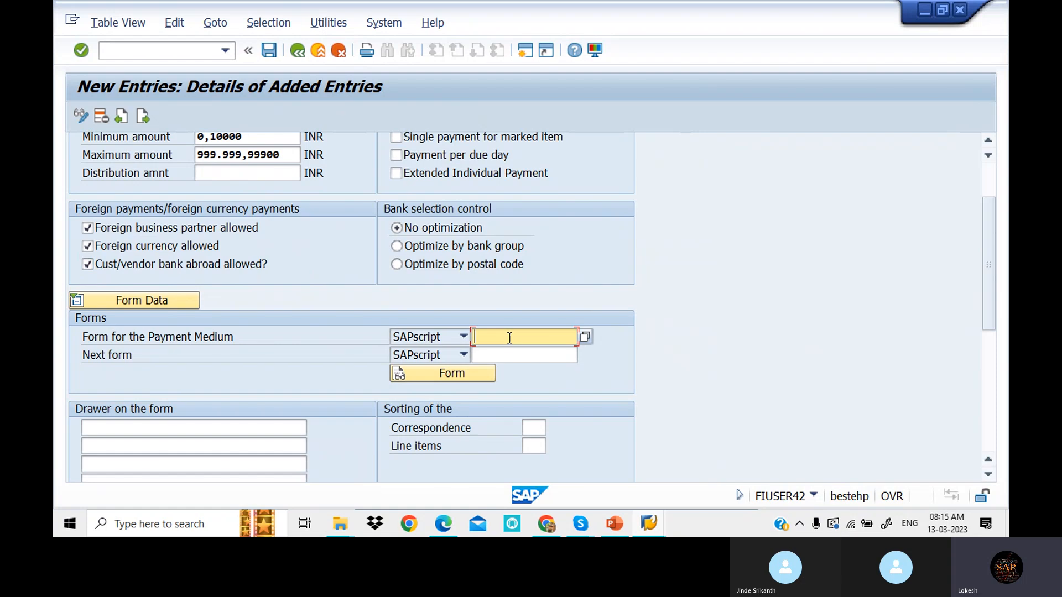
{"action": "type", "text": "F"}
{"action": "left_click", "coordinate": [532, 354]}
{"action": "scroll", "coordinate": [748, 280], "scroll_direction": "down", "scroll_amount": 5}
{"action": "scroll", "coordinate": [748, 283], "scroll_direction": "up", "scroll_amount": 2}
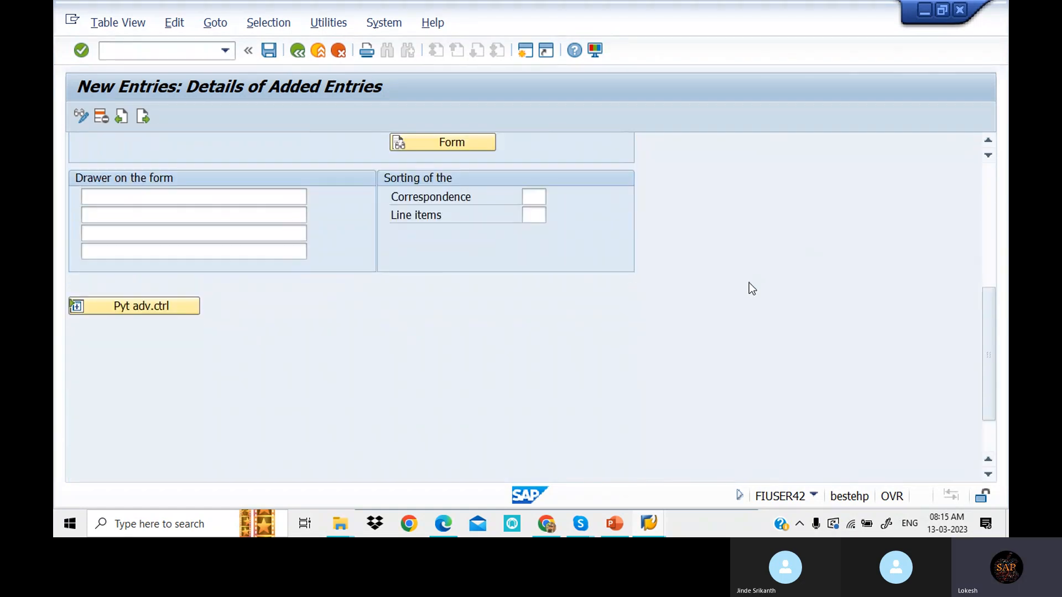
{"action": "scroll", "coordinate": [751, 289], "scroll_direction": "up", "scroll_amount": 4}
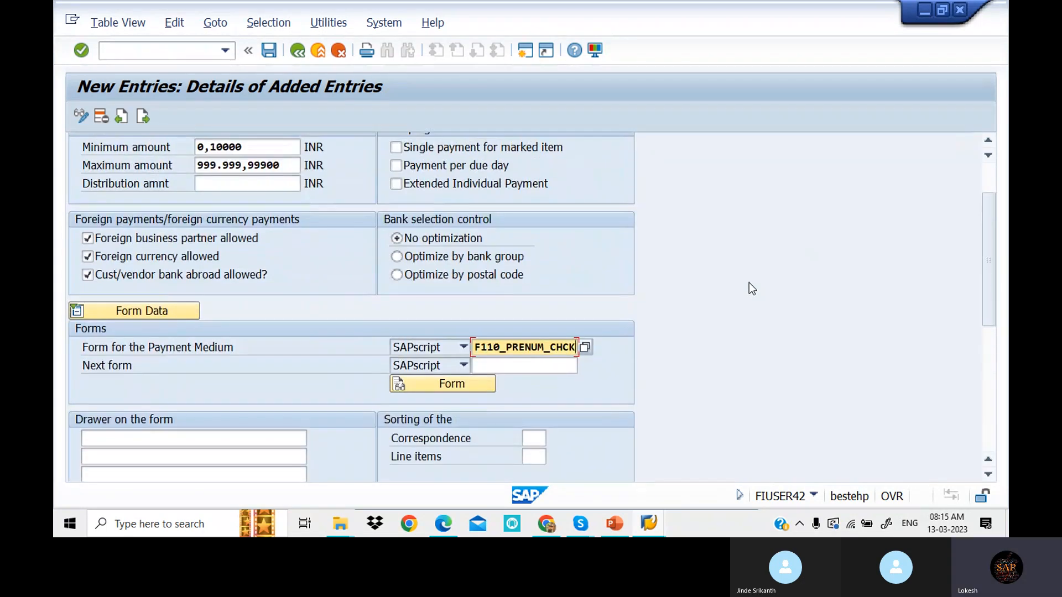
{"action": "scroll", "coordinate": [698, 261], "scroll_direction": "up", "scroll_amount": 3}
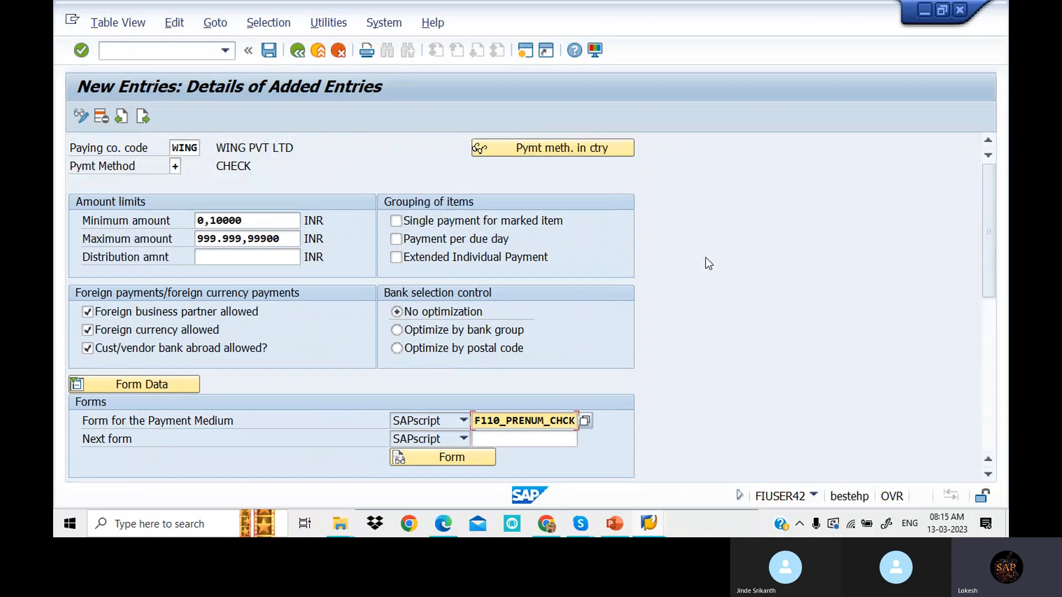
- Save the WING + CHECK payment method under the customizing request and go back
{"action": "left_click", "coordinate": [270, 51]}
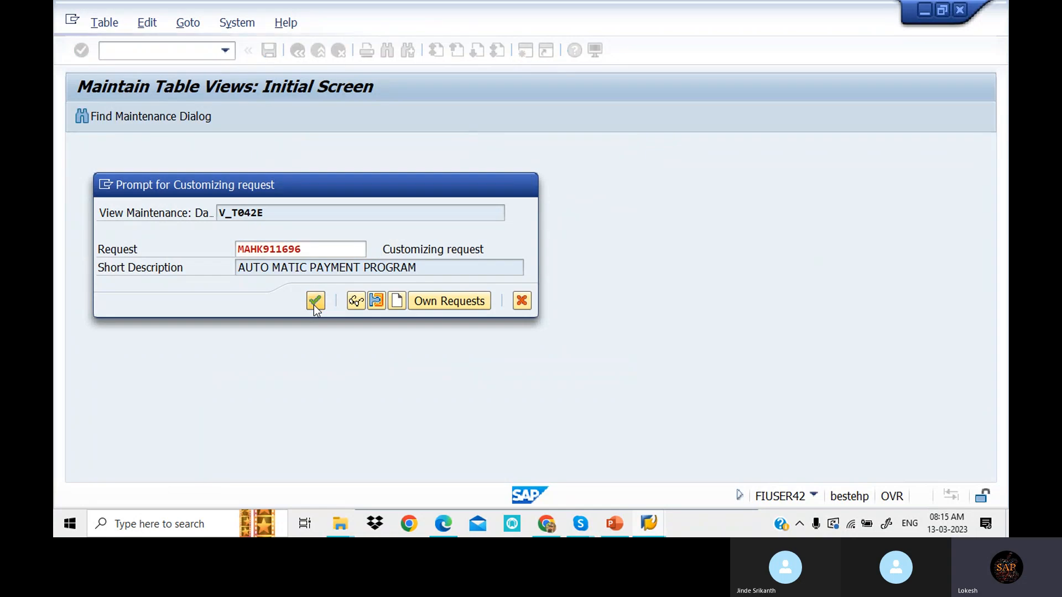
{"action": "left_click", "coordinate": [315, 302]}
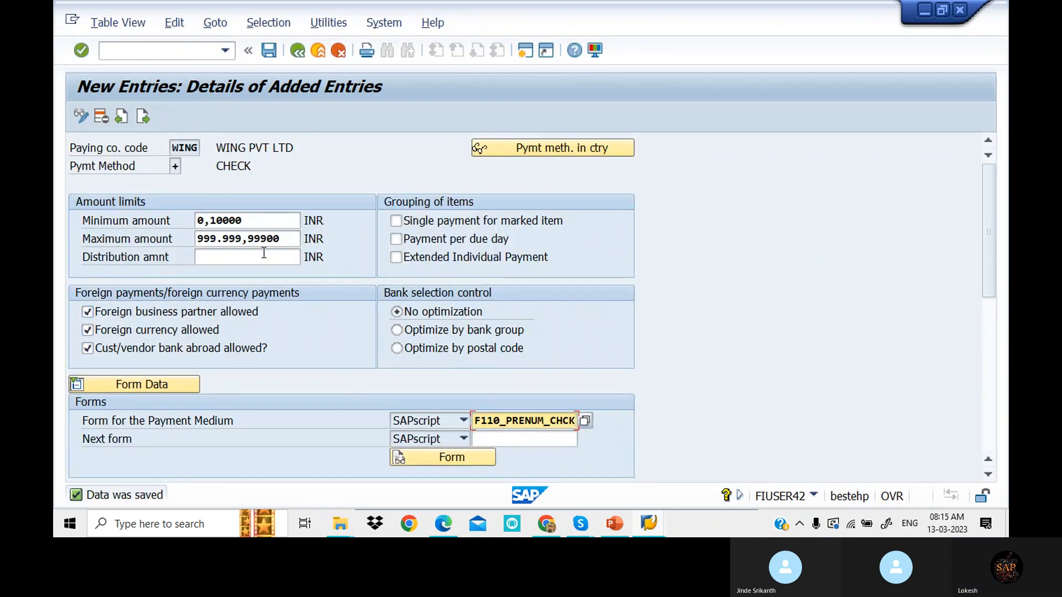
{"action": "left_click", "coordinate": [298, 50]}
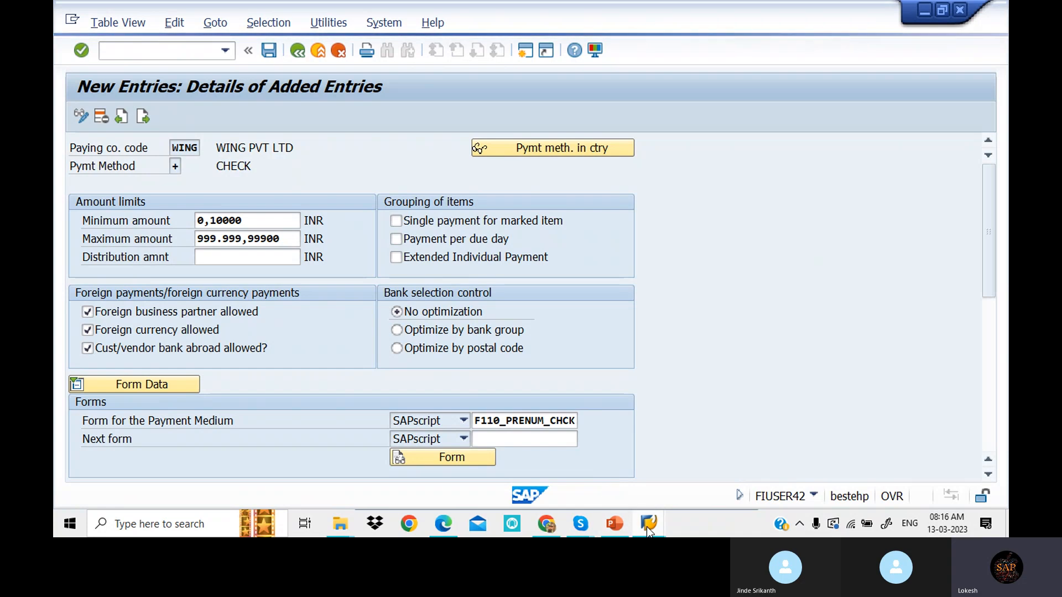
- Log on to the listed system with user and password, continuing this logon over the existing one
{"action": "mouse_move", "coordinate": [650, 529]}
{"action": "left_click", "coordinate": [588, 465]}
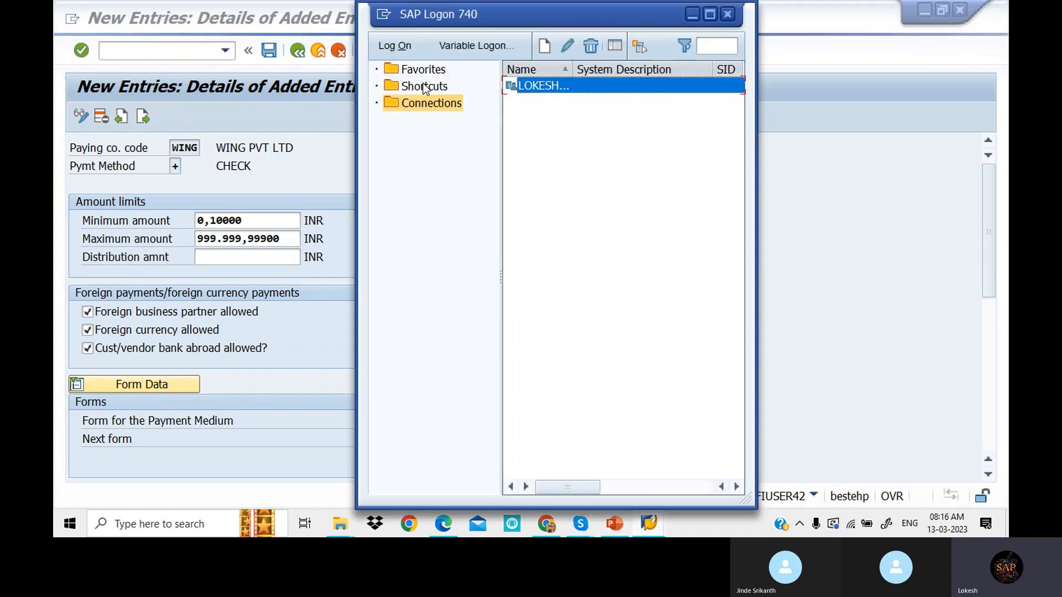
{"action": "double_click", "coordinate": [541, 86]}
{"action": "left_click", "coordinate": [245, 199]}
{"action": "left_click", "coordinate": [244, 200]}
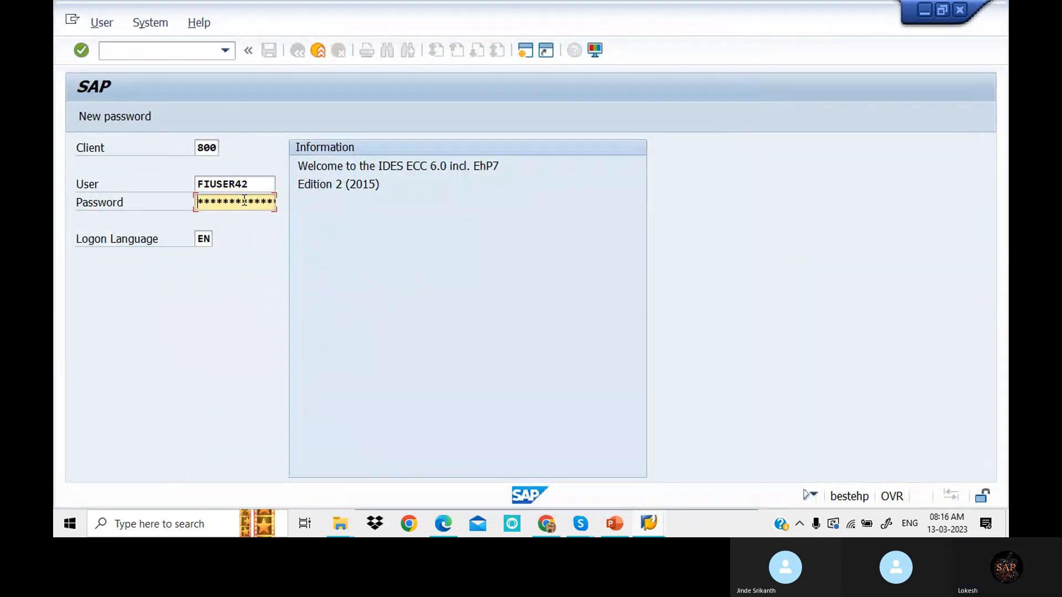
{"action": "type", "text": "****"}
{"action": "key", "text": "Return"}
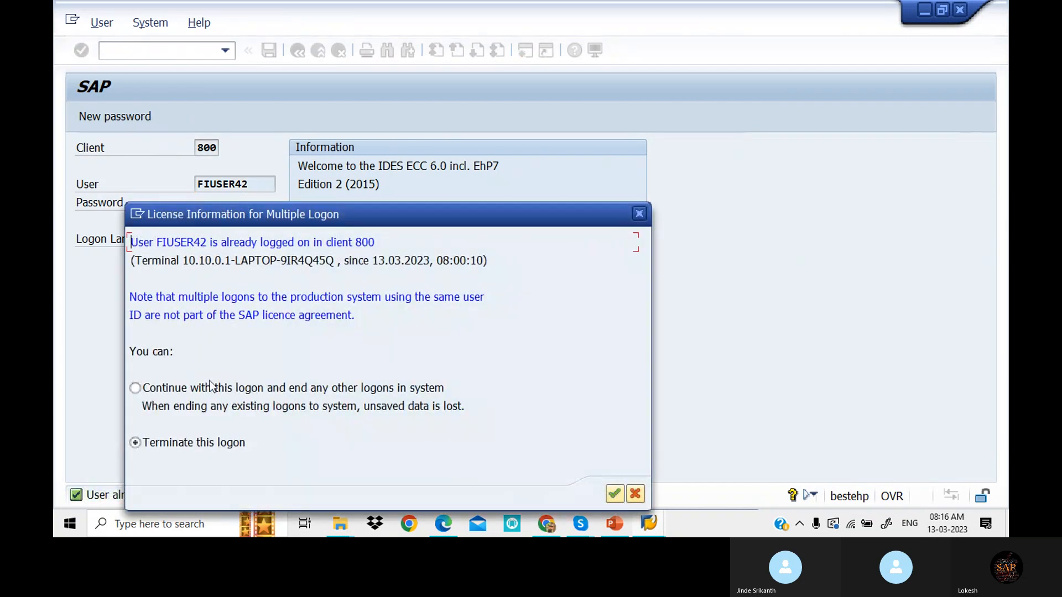
{"action": "left_click", "coordinate": [147, 391]}
{"action": "left_click", "coordinate": [615, 494]}
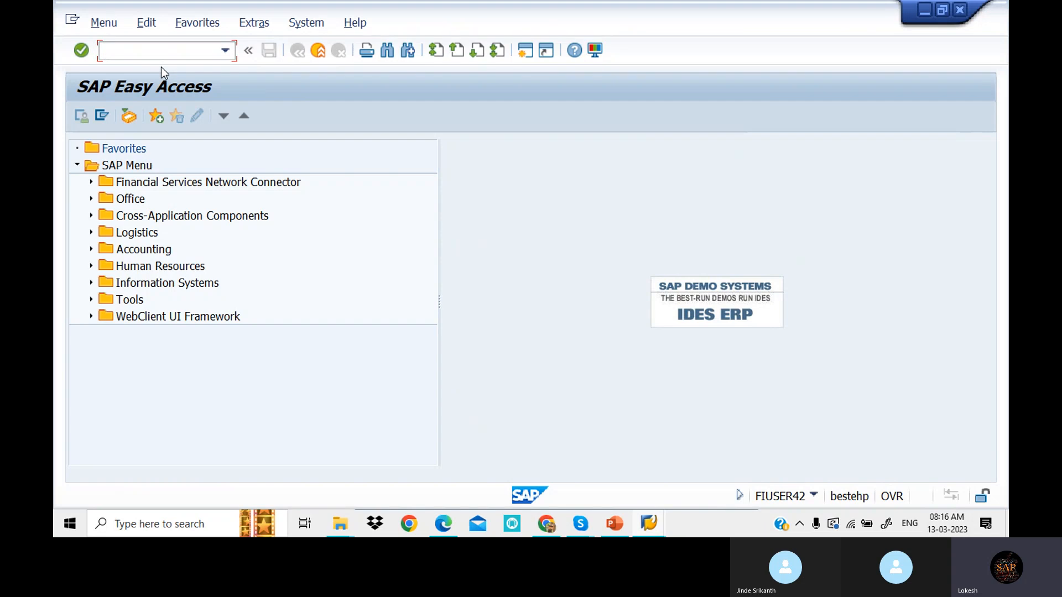
- Run FBZP and open House banks with WING as the company code work area
{"action": "type", "text": "FBZP"}
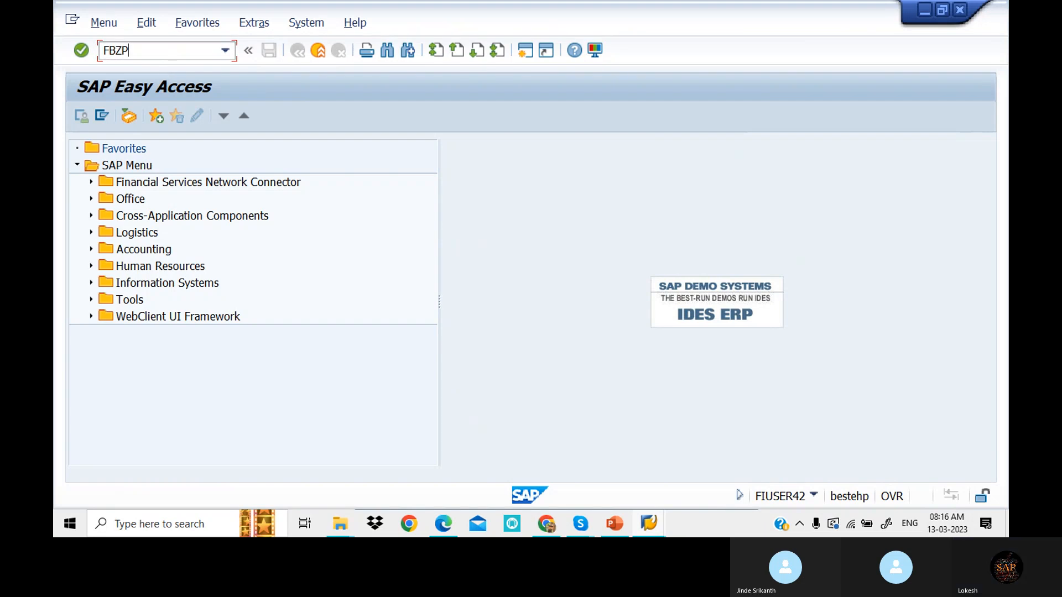
{"action": "key", "text": "Return"}
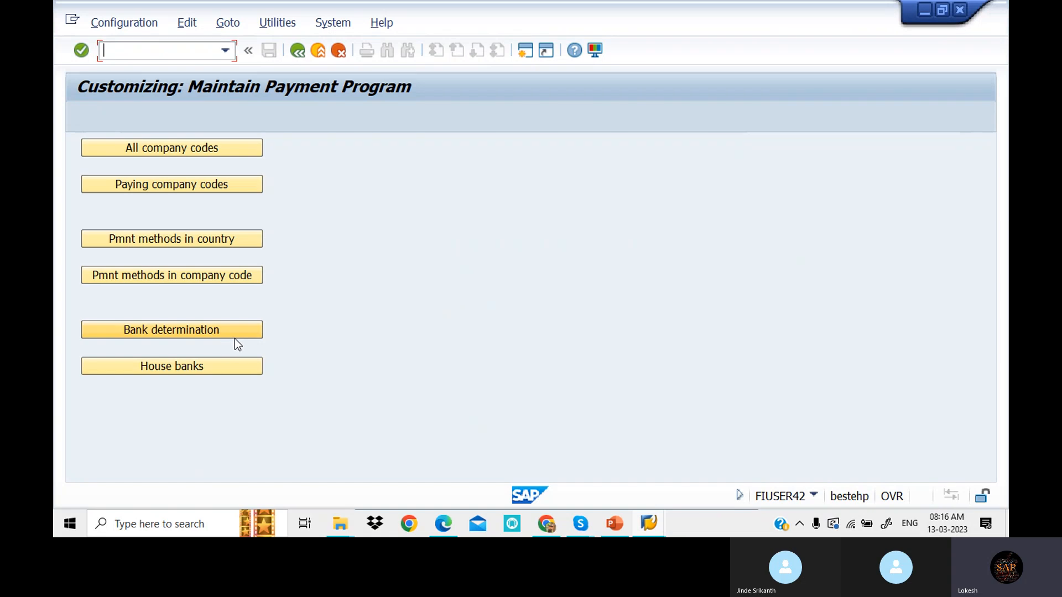
{"action": "left_click", "coordinate": [218, 367]}
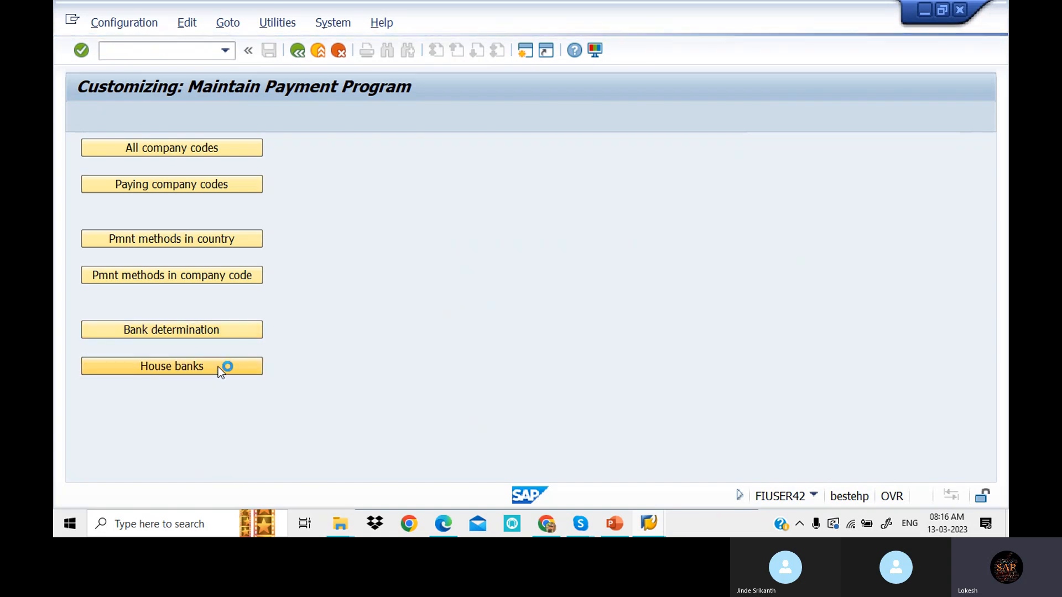
{"action": "left_click_drag", "start_coordinate": [278, 176], "coordinate": [569, 181]}
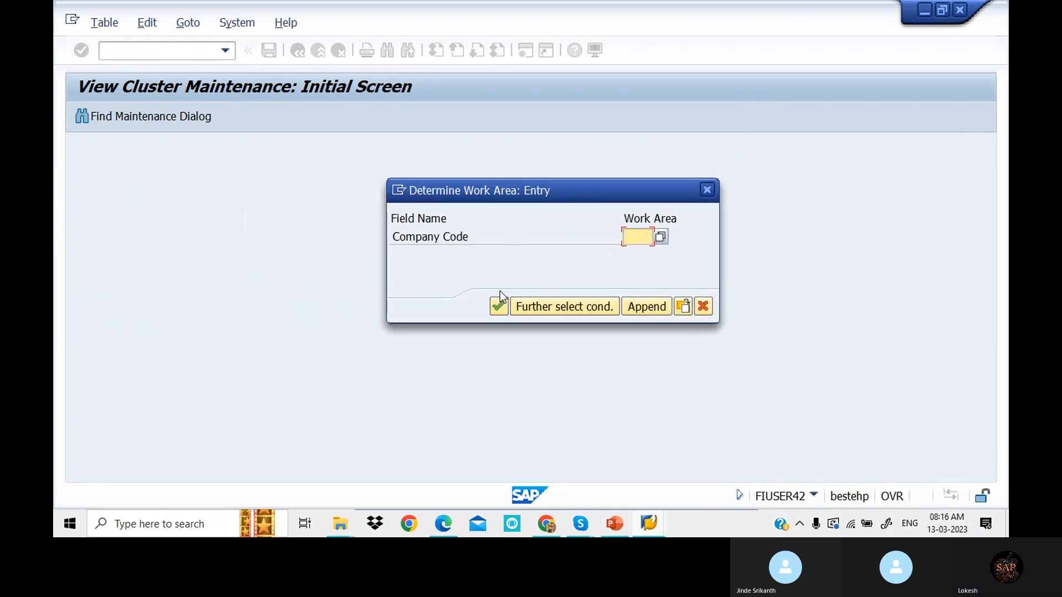
{"action": "type", "text": "WING"}
{"action": "left_click", "coordinate": [498, 307]}
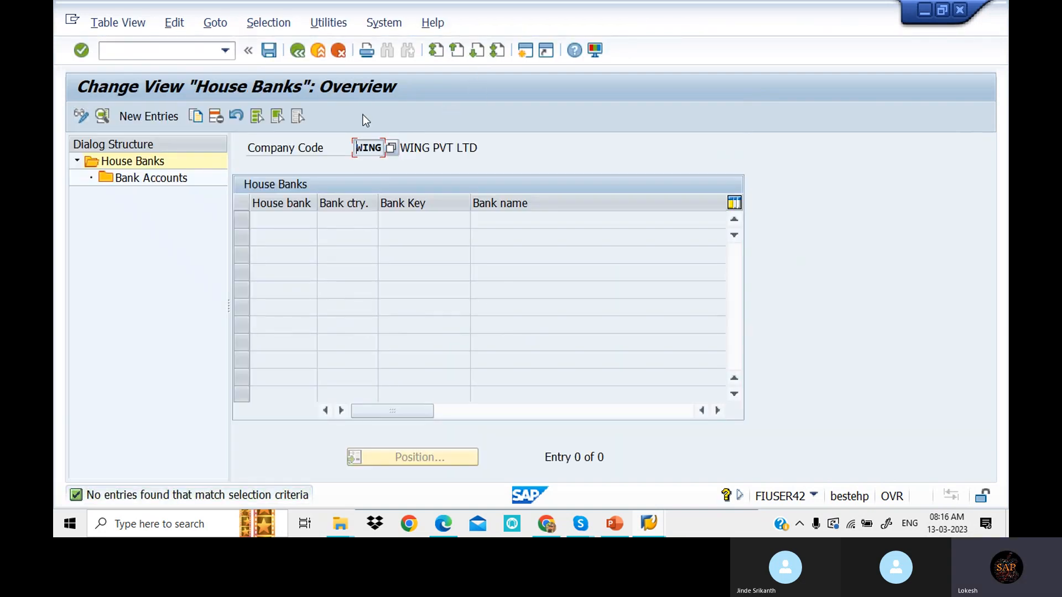
- Start a new WING house bank entry, then list Current Assets G/L accounts via FS00 in a new session
{"action": "left_click", "coordinate": [150, 117]}
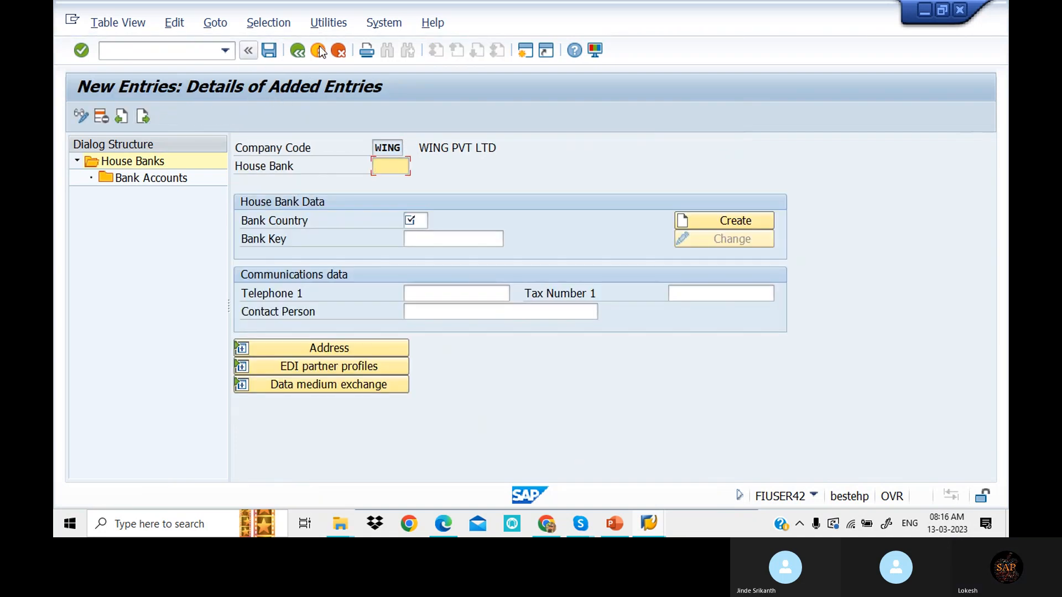
{"action": "left_click", "coordinate": [524, 51]}
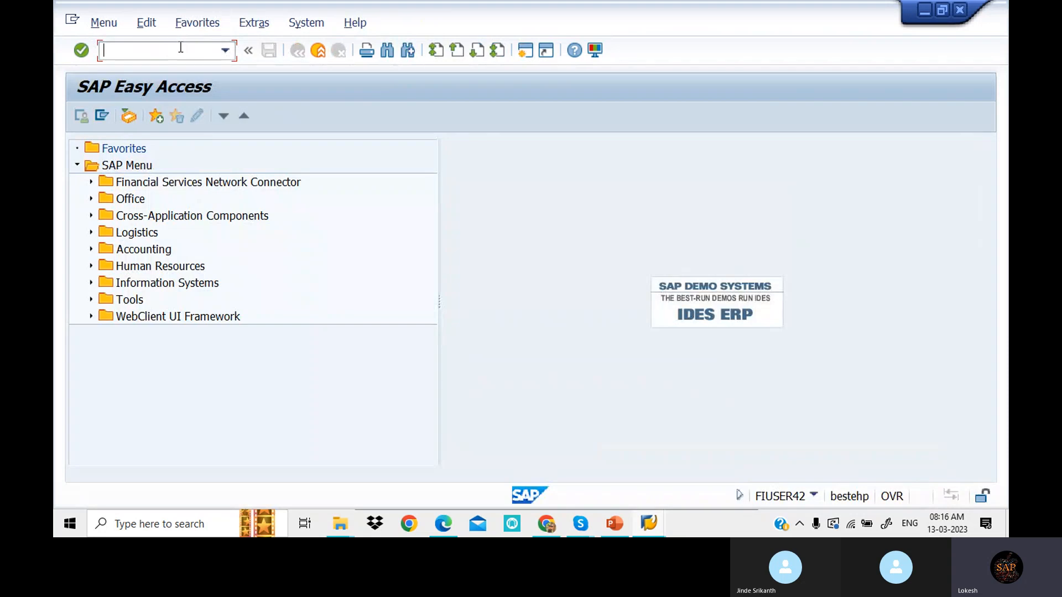
{"action": "type", "text": "FS00"}
{"action": "key", "text": "Return"}
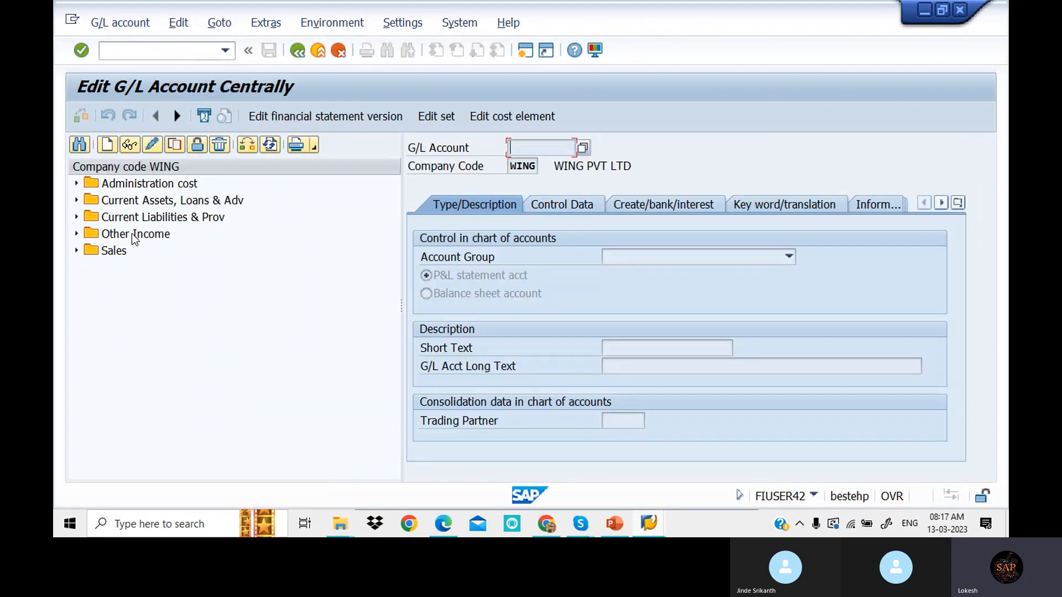
{"action": "left_click", "coordinate": [77, 200]}
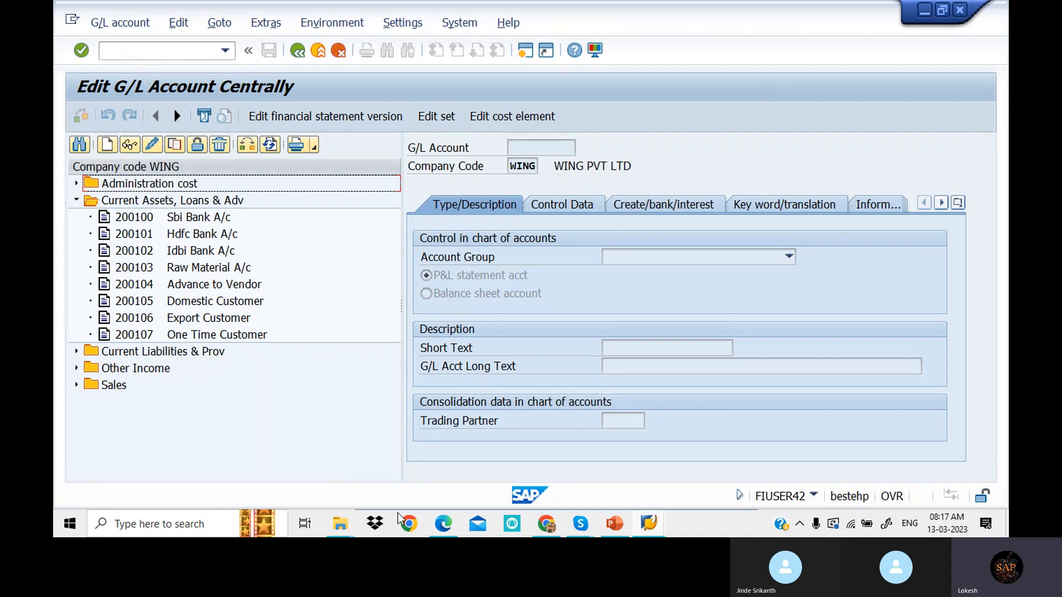
{"action": "left_click", "coordinate": [655, 530]}
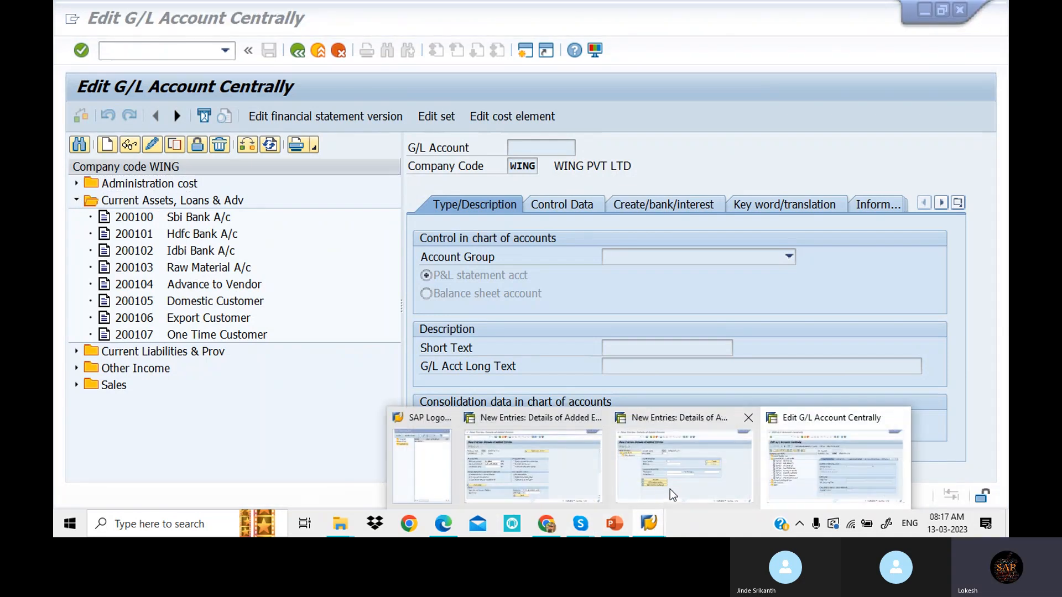
- Enter house bank SBI with bank country IN, bank key 67891 and the bank's telephone number
{"action": "left_click", "coordinate": [688, 468]}
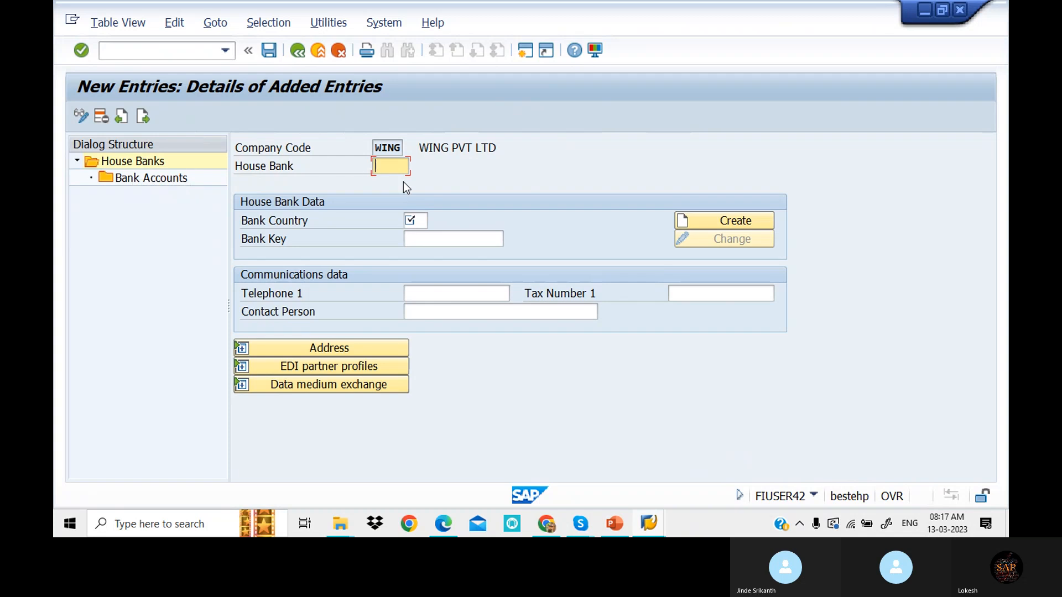
{"action": "type", "text": "SB"}
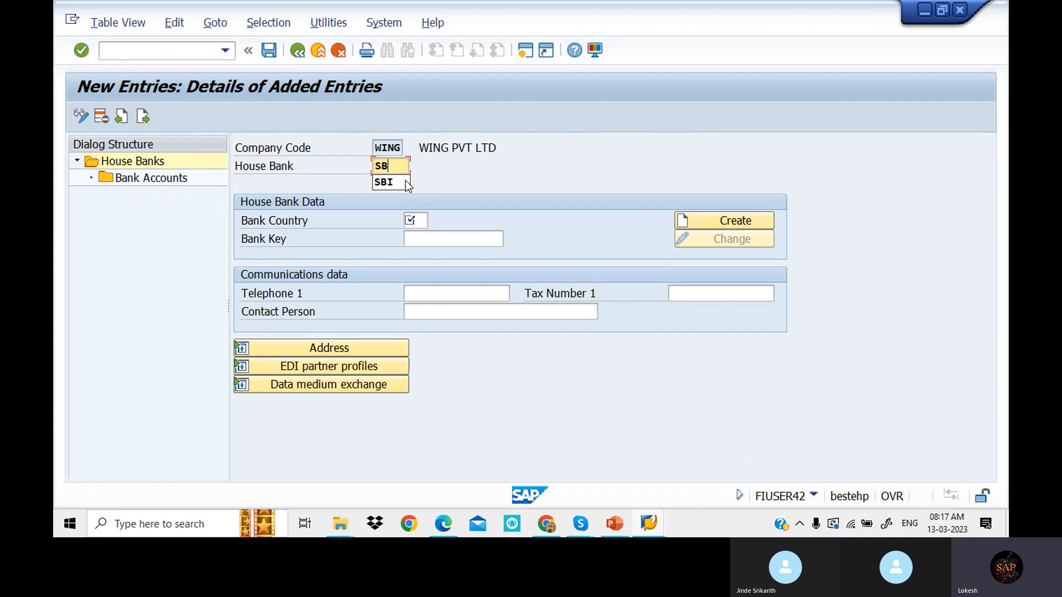
{"action": "left_click", "coordinate": [406, 183]}
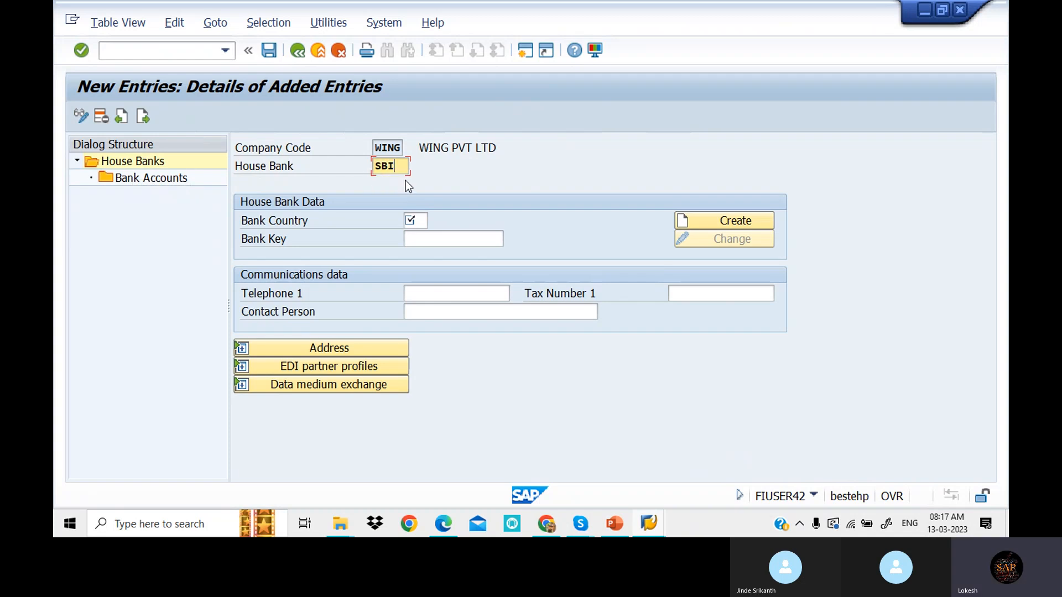
{"action": "left_click", "coordinate": [428, 220]}
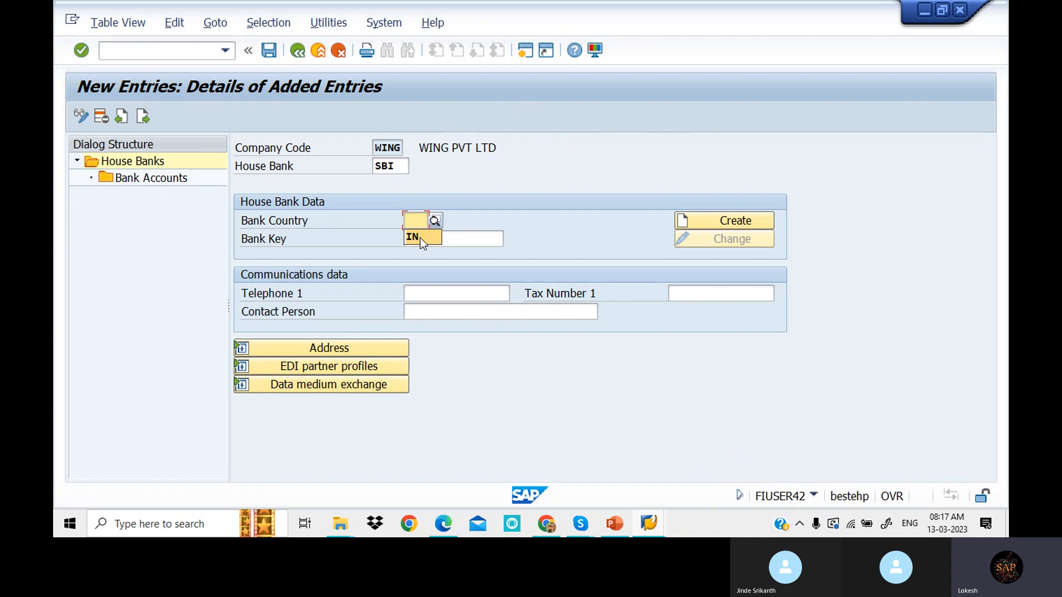
{"action": "left_click", "coordinate": [420, 237]}
{"action": "left_click", "coordinate": [473, 245]}
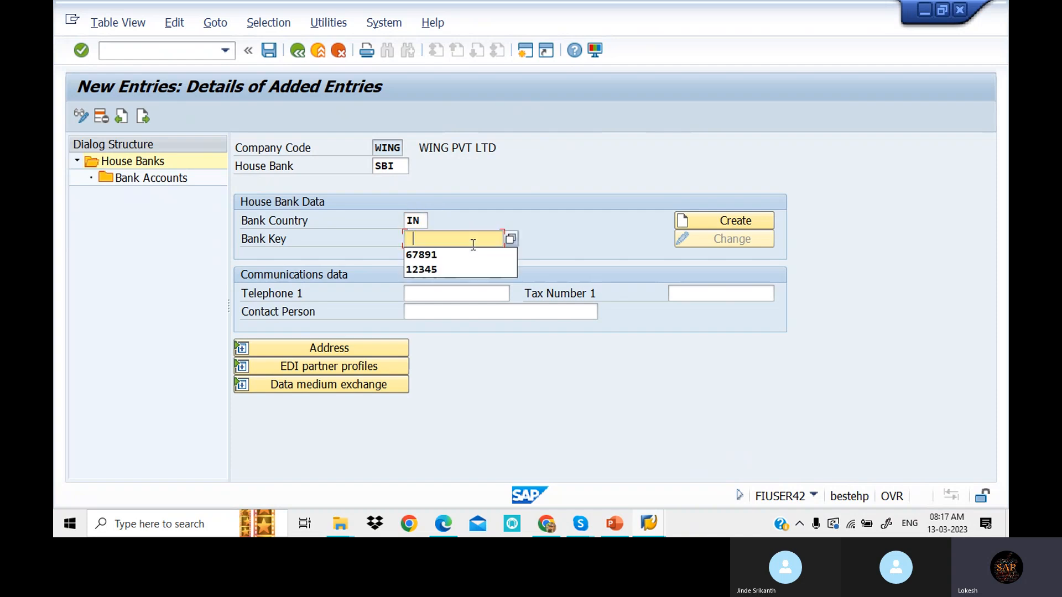
{"action": "left_click", "coordinate": [449, 254]}
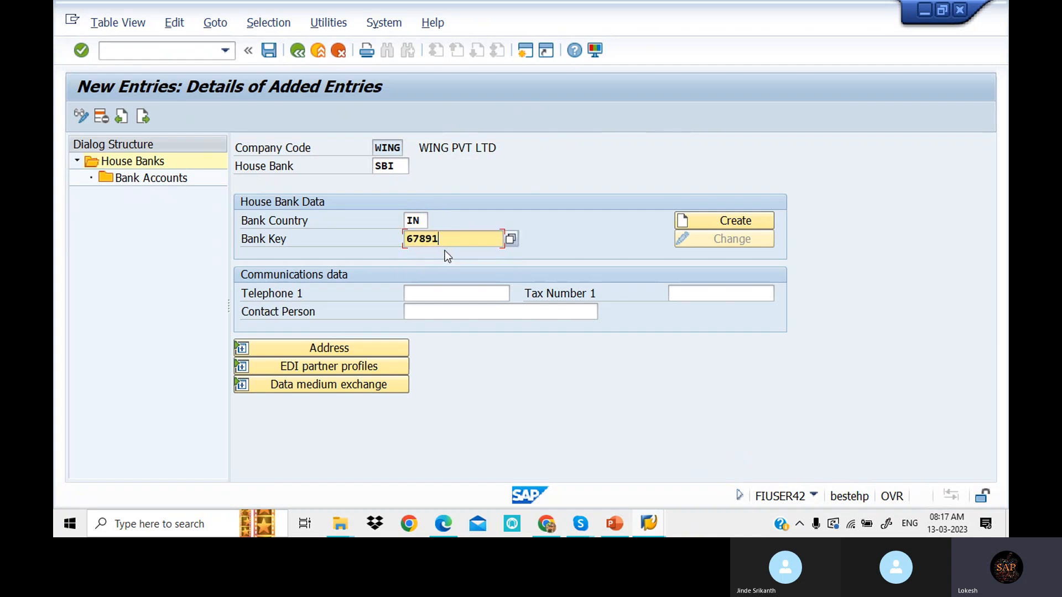
{"action": "left_click", "coordinate": [726, 224]}
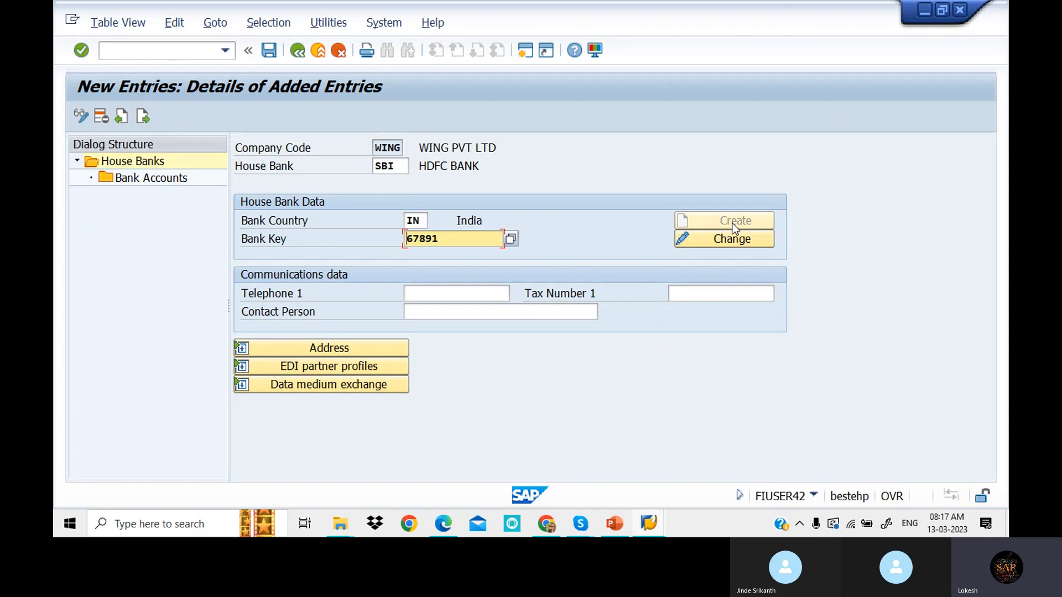
{"action": "left_click", "coordinate": [445, 293]}
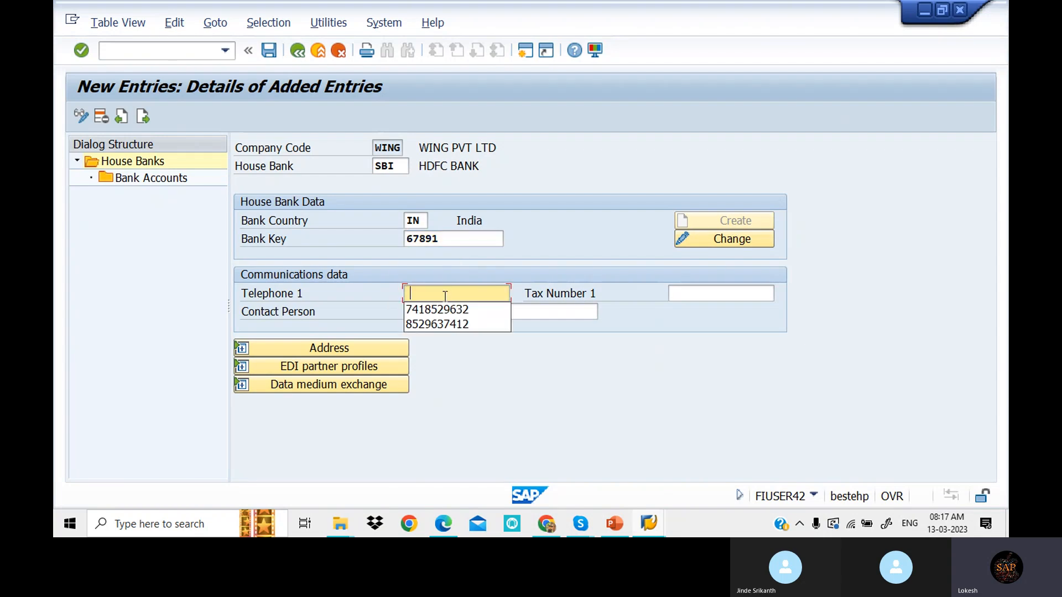
{"action": "left_click", "coordinate": [442, 310]}
{"action": "left_click", "coordinate": [449, 315]}
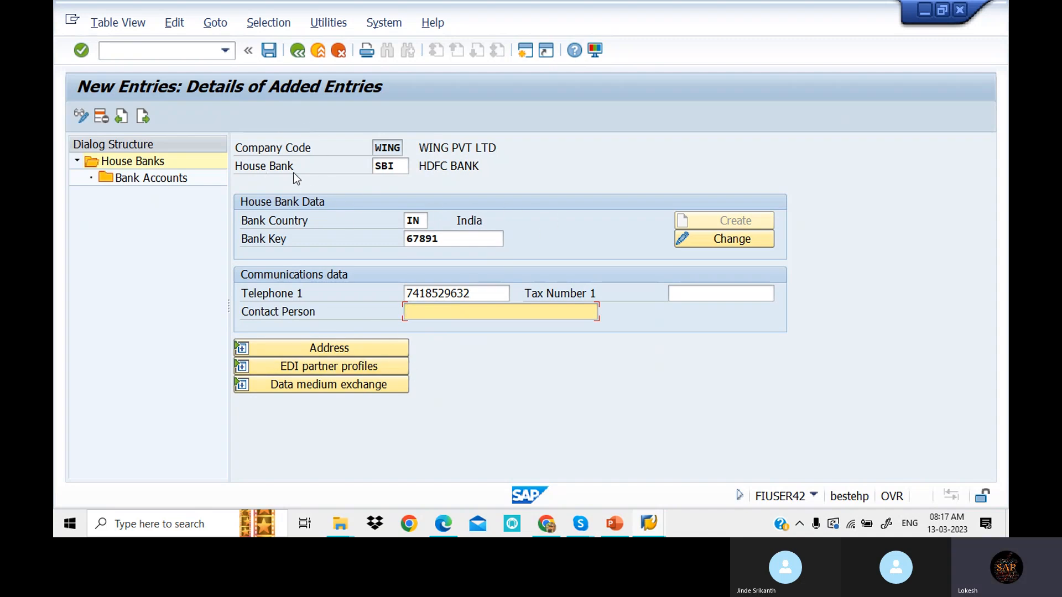
- Create bank account SBI1 with description SBI BANK under house bank SBI
{"action": "double_click", "coordinate": [170, 178]}
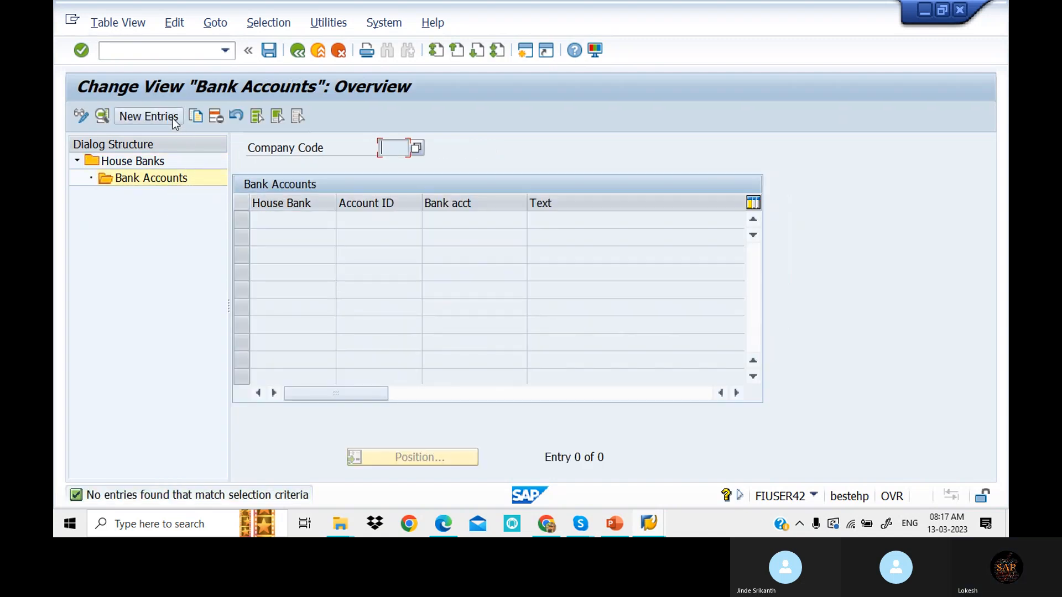
{"action": "left_click", "coordinate": [173, 118]}
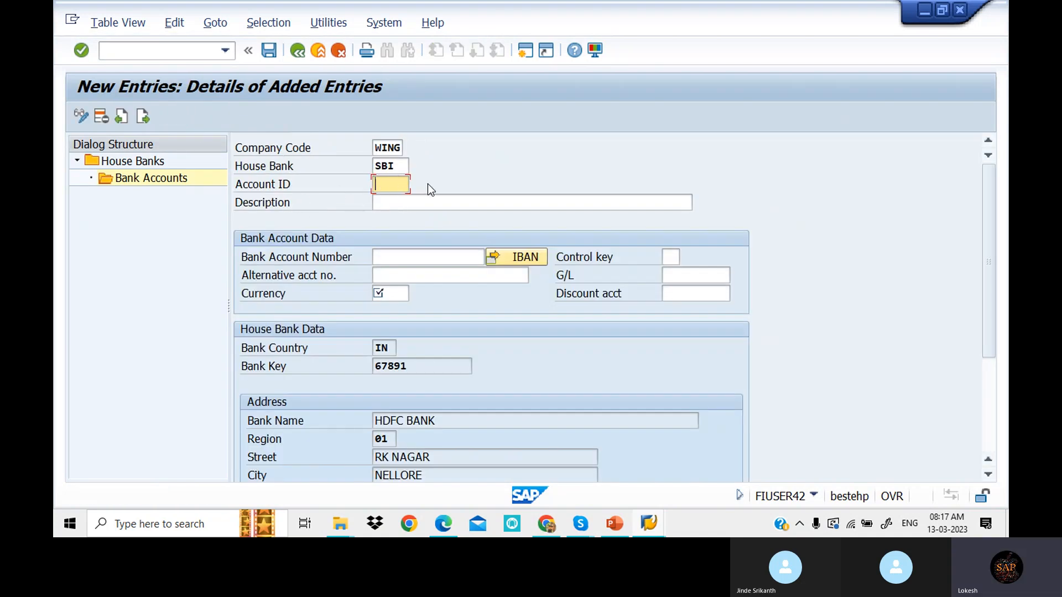
{"action": "type", "text": "S"}
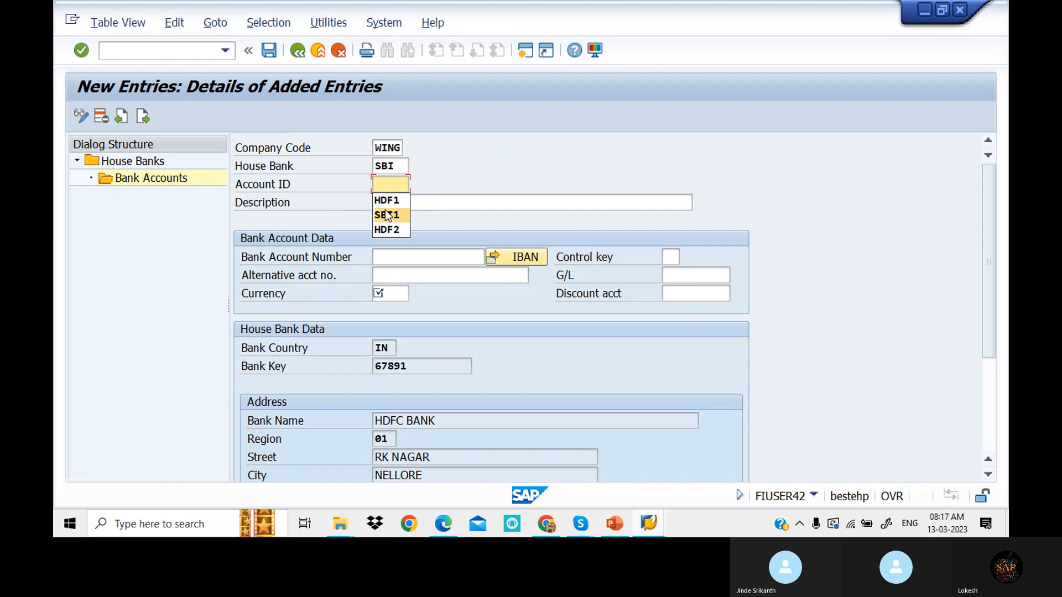
{"action": "left_click", "coordinate": [390, 213]}
{"action": "left_click", "coordinate": [391, 198]}
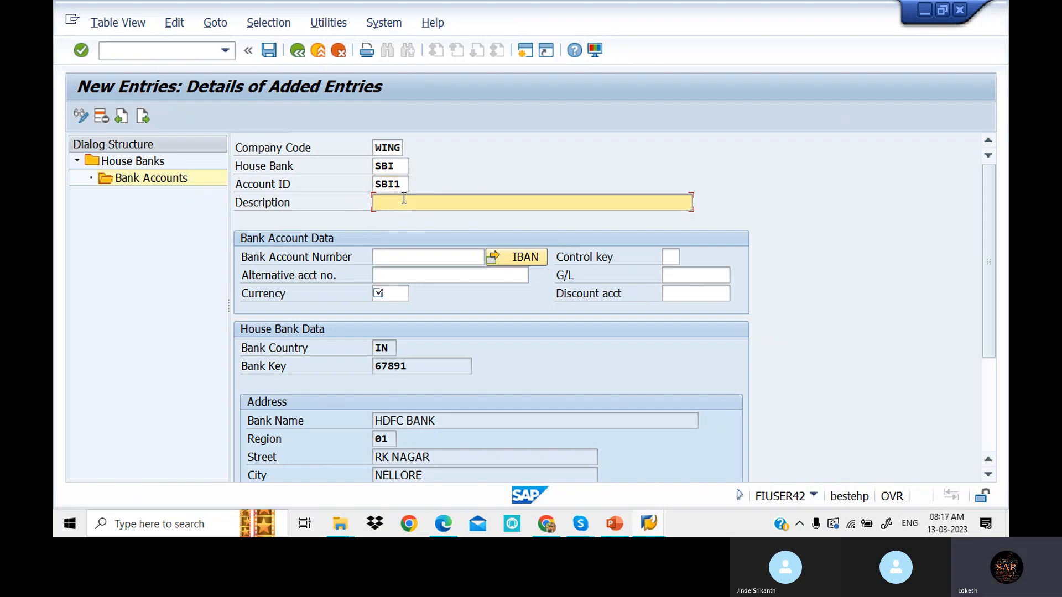
{"action": "left_click", "coordinate": [391, 200]}
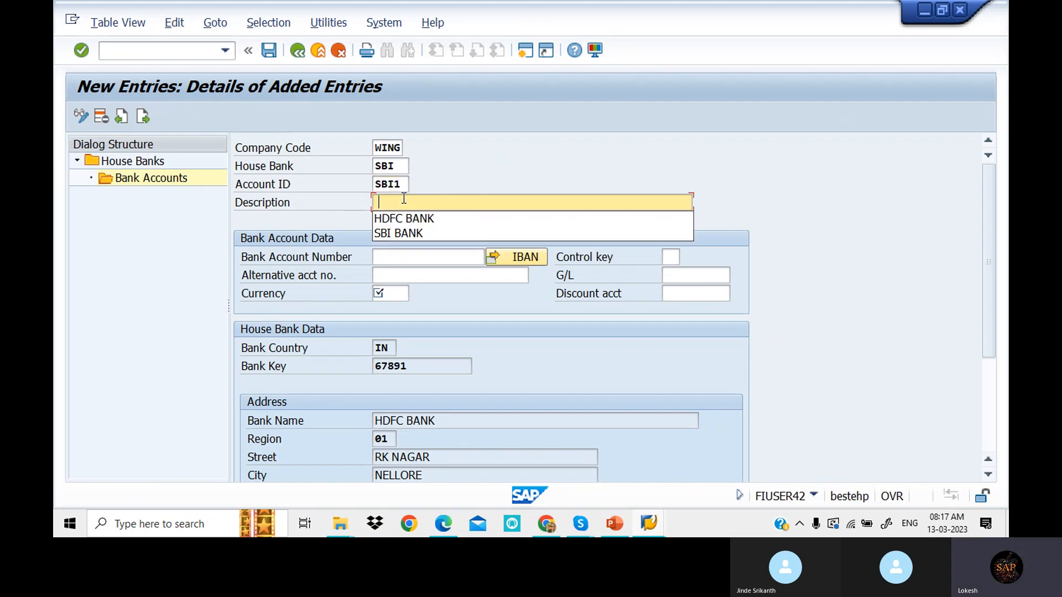
{"action": "left_click", "coordinate": [416, 231]}
- Fill in the bank and alternative account numbers, currency INR and G/L account 200100
{"action": "left_click", "coordinate": [409, 255]}
{"action": "left_click", "coordinate": [407, 256]}
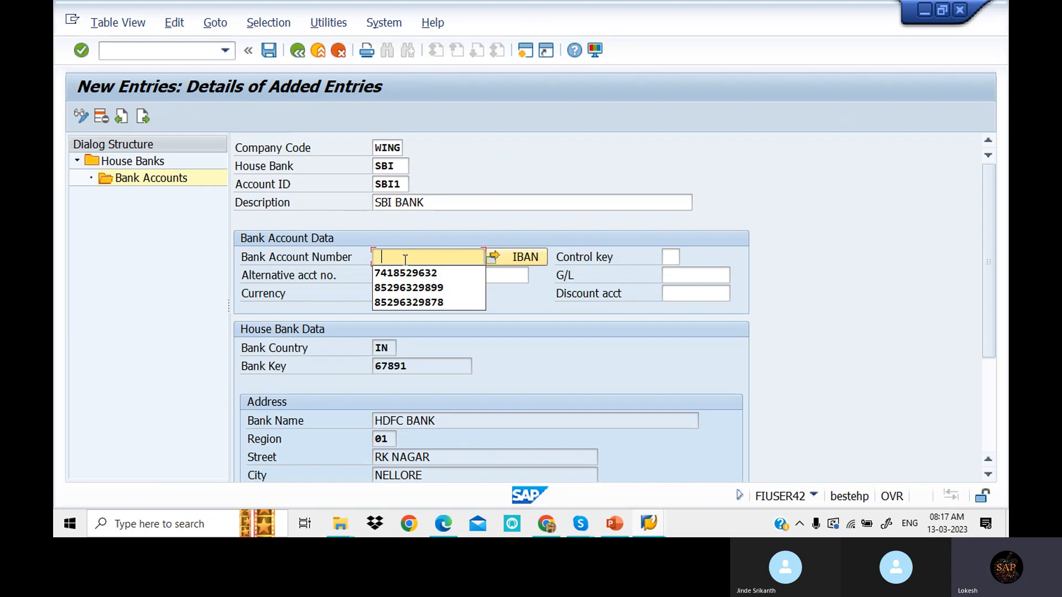
{"action": "left_click", "coordinate": [413, 273]}
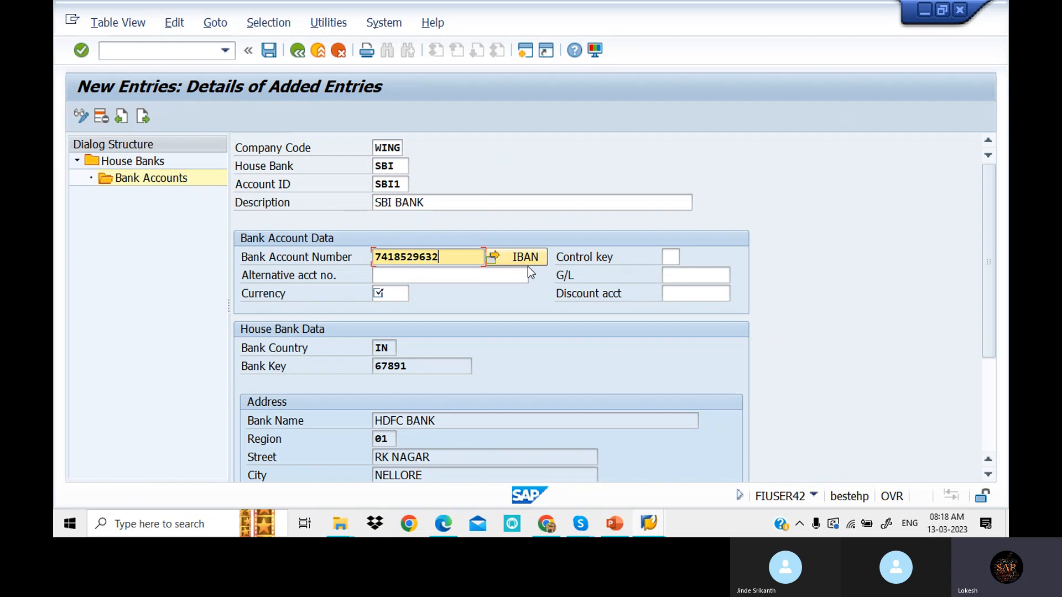
{"action": "left_click", "coordinate": [447, 276]}
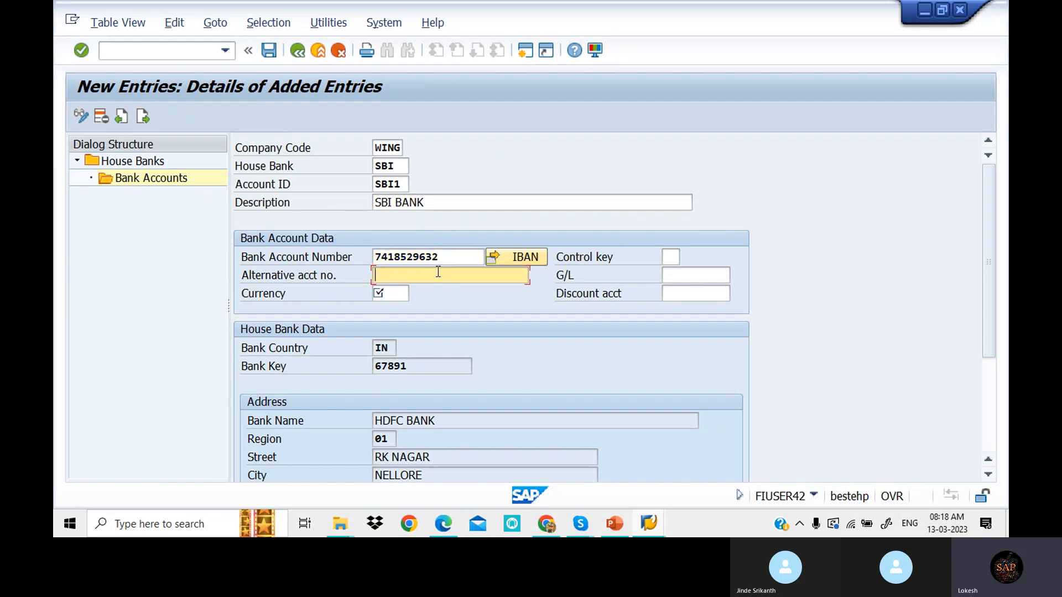
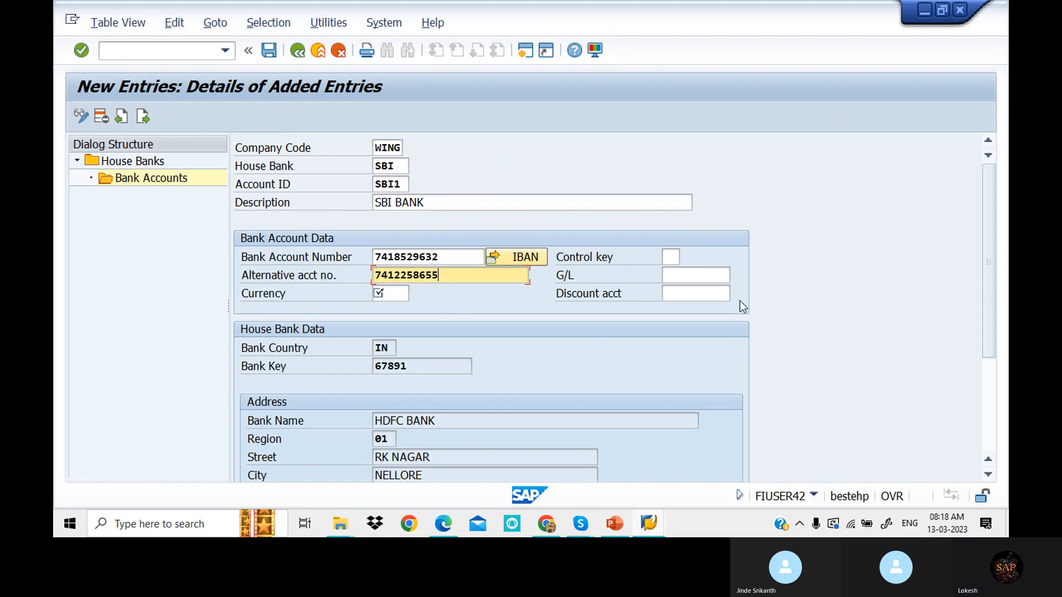
{"action": "left_click", "coordinate": [703, 275]}
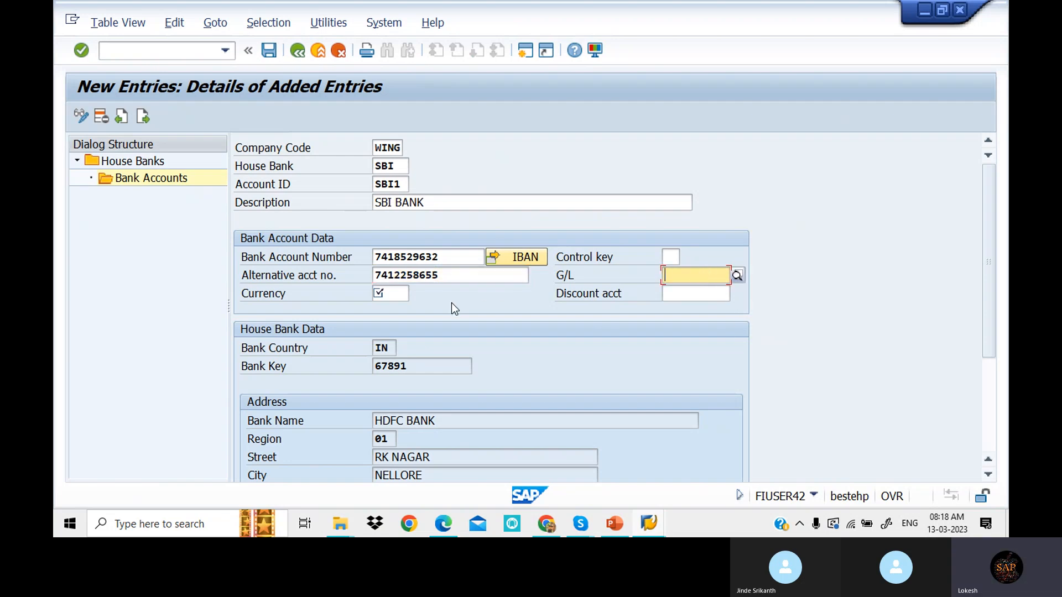
{"action": "left_click", "coordinate": [391, 293]}
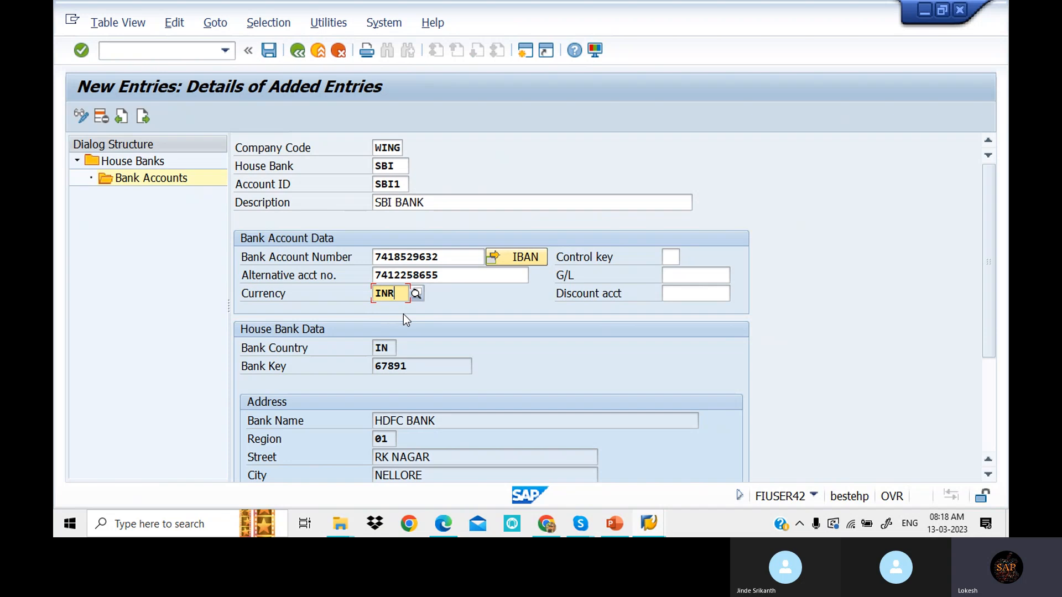
{"action": "left_click", "coordinate": [695, 275]}
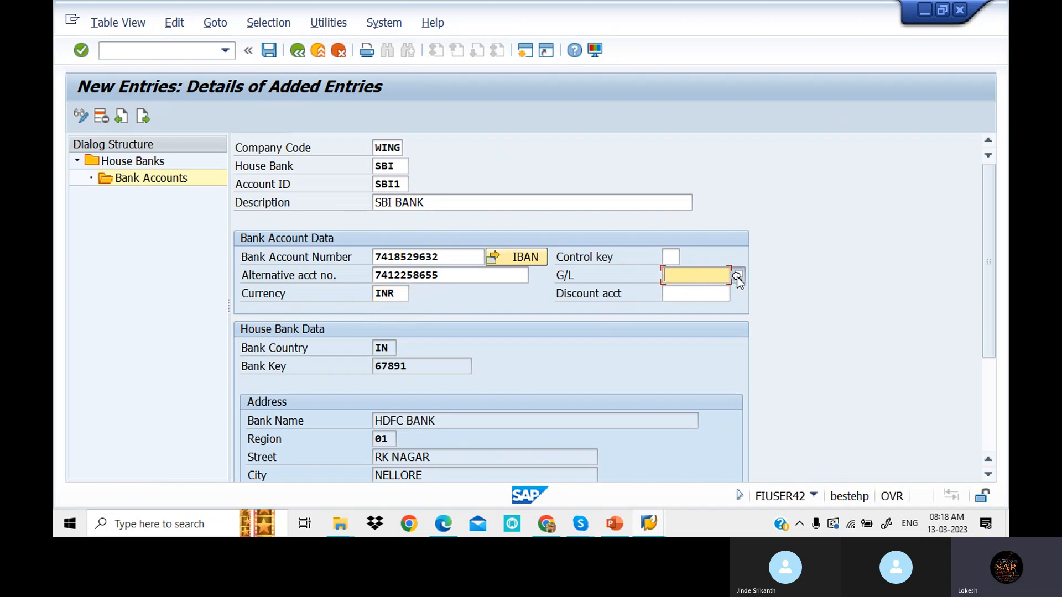
{"action": "left_click", "coordinate": [736, 275]}
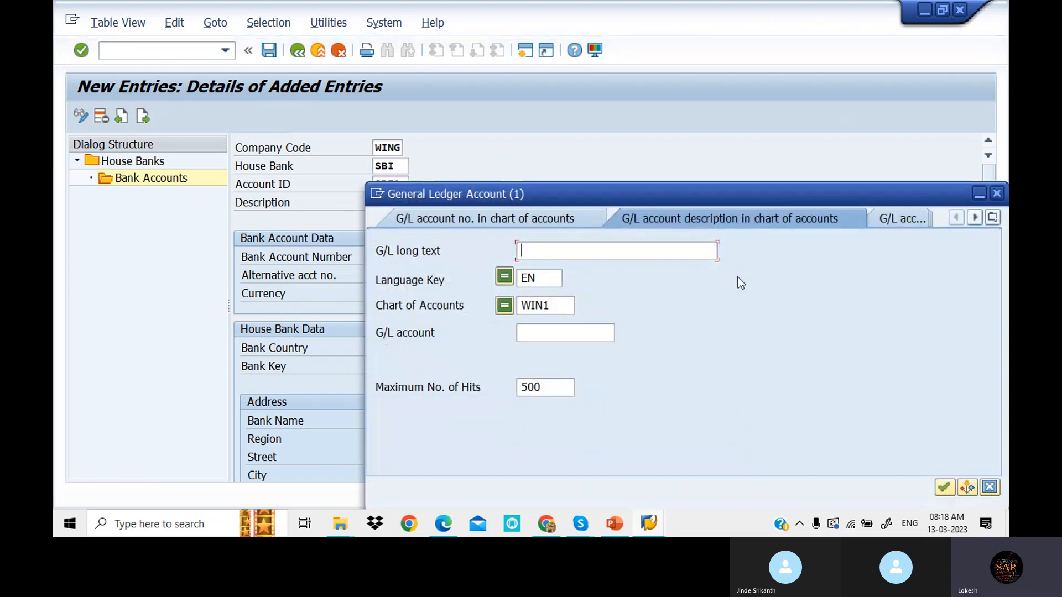
{"action": "key", "text": "Return"}
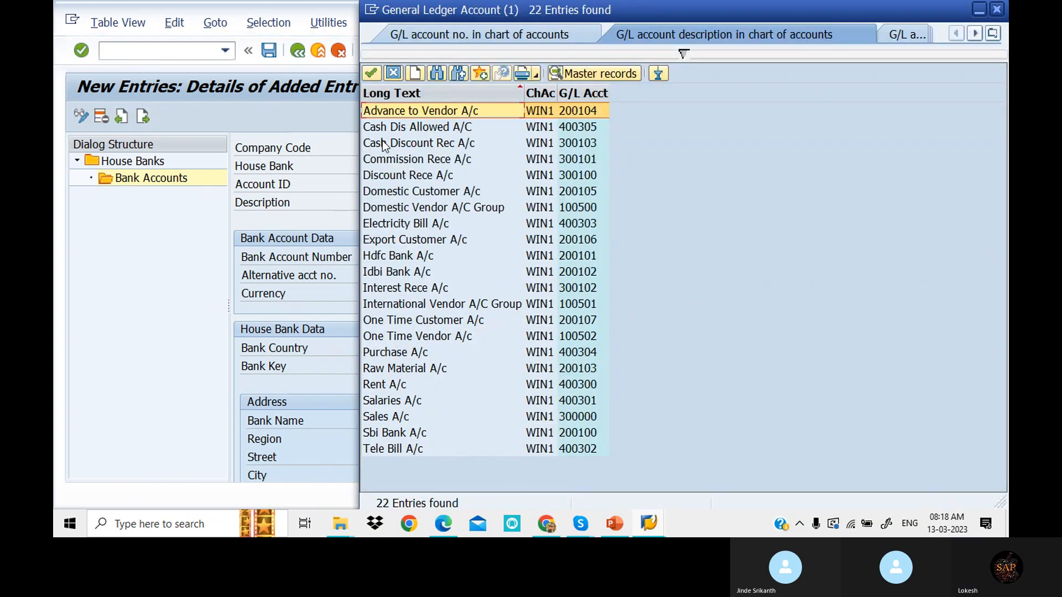
{"action": "double_click", "coordinate": [406, 435]}
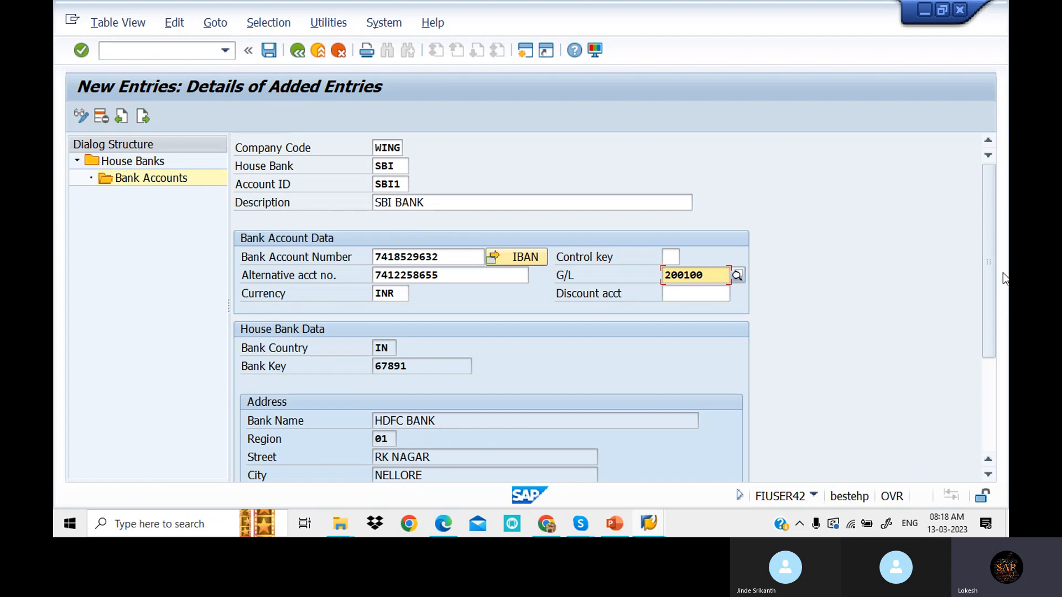
{"action": "mouse_move", "coordinate": [992, 268]}
{"action": "left_mouse_down"}
{"action": "mouse_move", "coordinate": [980, 320]}
{"action": "mouse_move", "coordinate": [969, 212]}
{"action": "mouse_move", "coordinate": [962, 393]}
{"action": "mouse_move", "coordinate": [990, 264]}
{"action": "left_mouse_up"}
- Save SBI1 under the customizing request without transporting the IBAN, and return to house bank SBI
{"action": "left_click", "coordinate": [267, 51]}
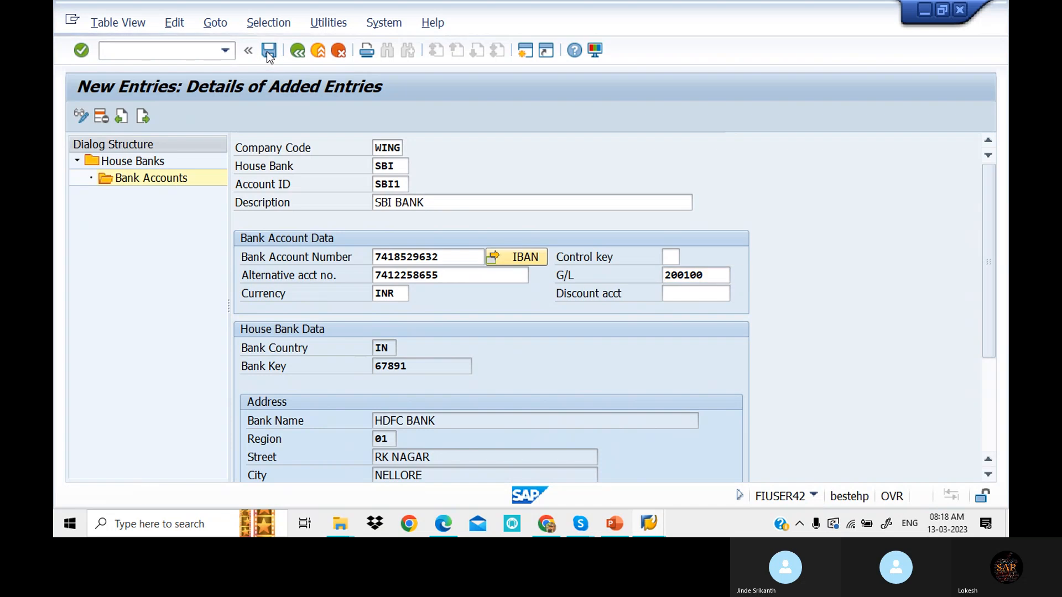
{"action": "left_click", "coordinate": [318, 301]}
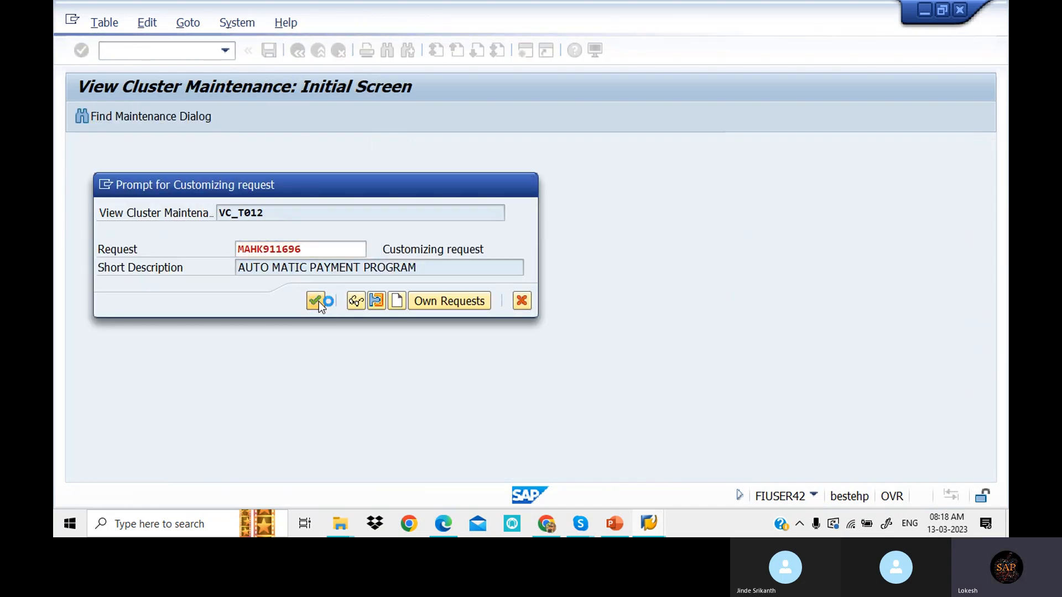
{"action": "left_click", "coordinate": [395, 341]}
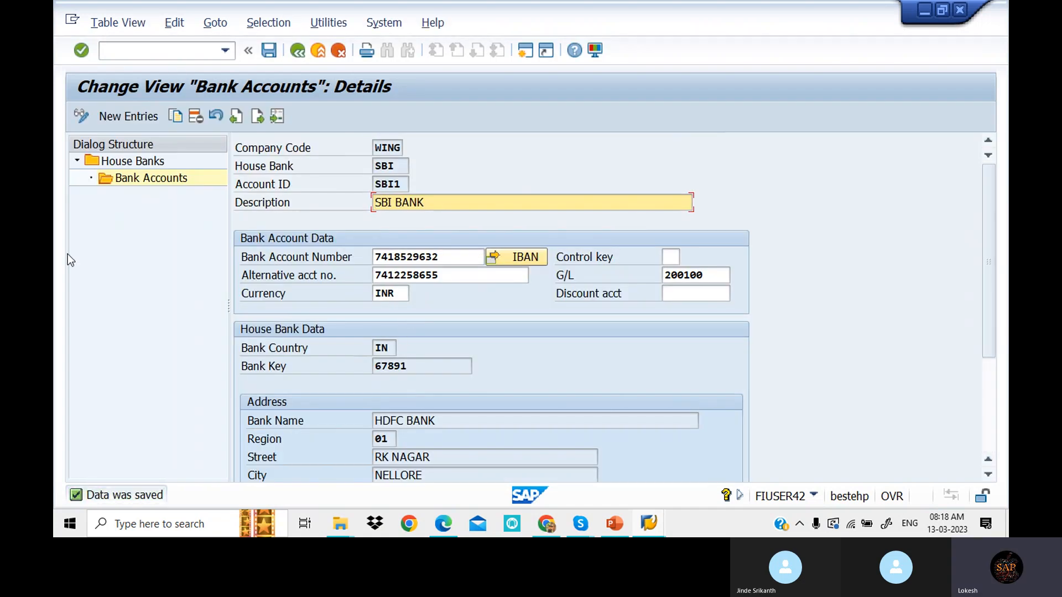
{"action": "left_click", "coordinate": [297, 53]}
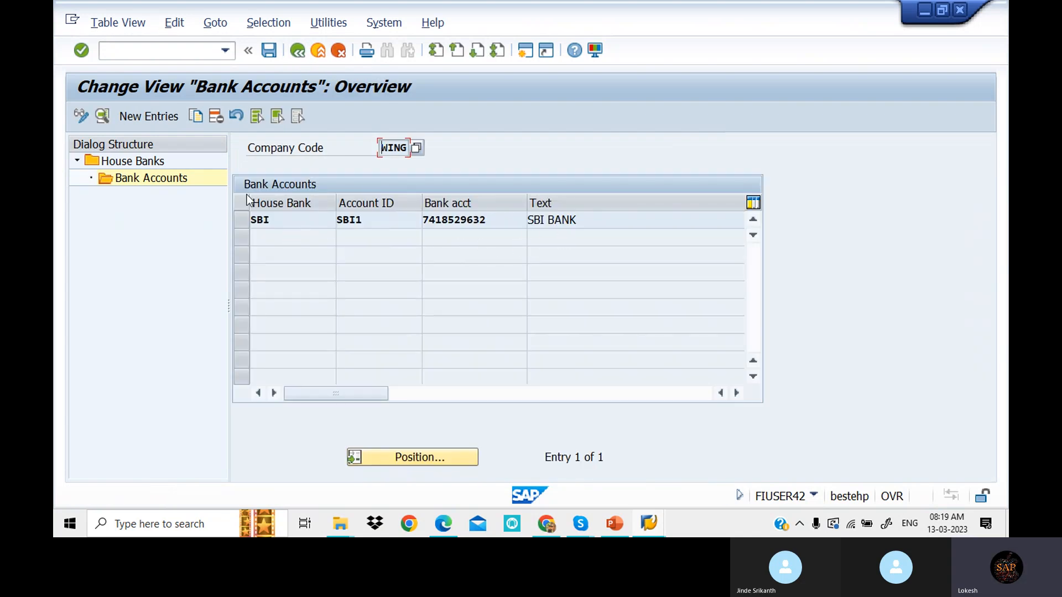
{"action": "left_click", "coordinate": [298, 52]}
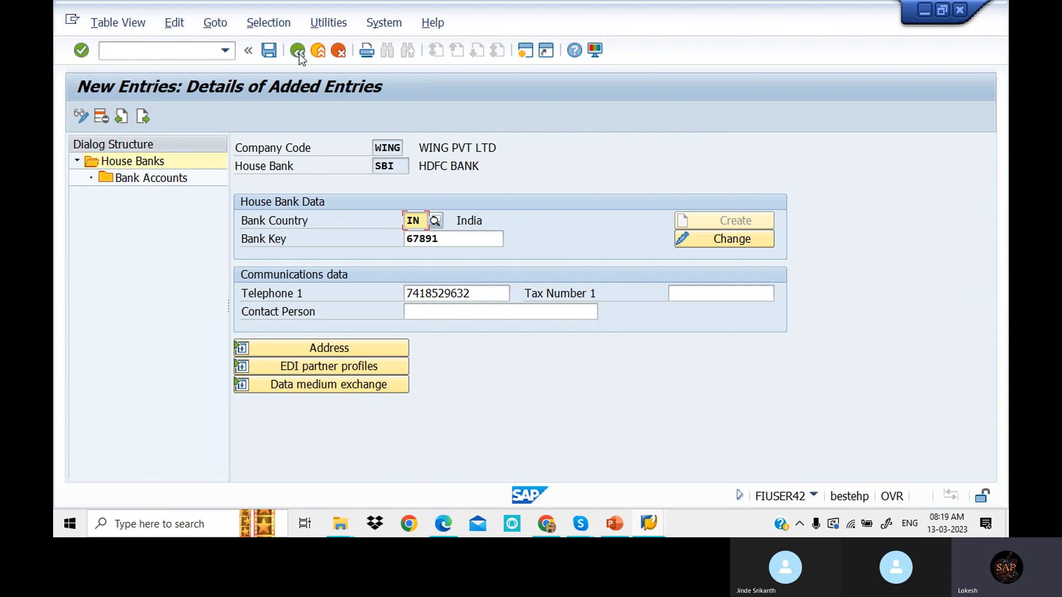
- Review the SBI house bank's address and EDI partner profile details
{"action": "left_click", "coordinate": [383, 347]}
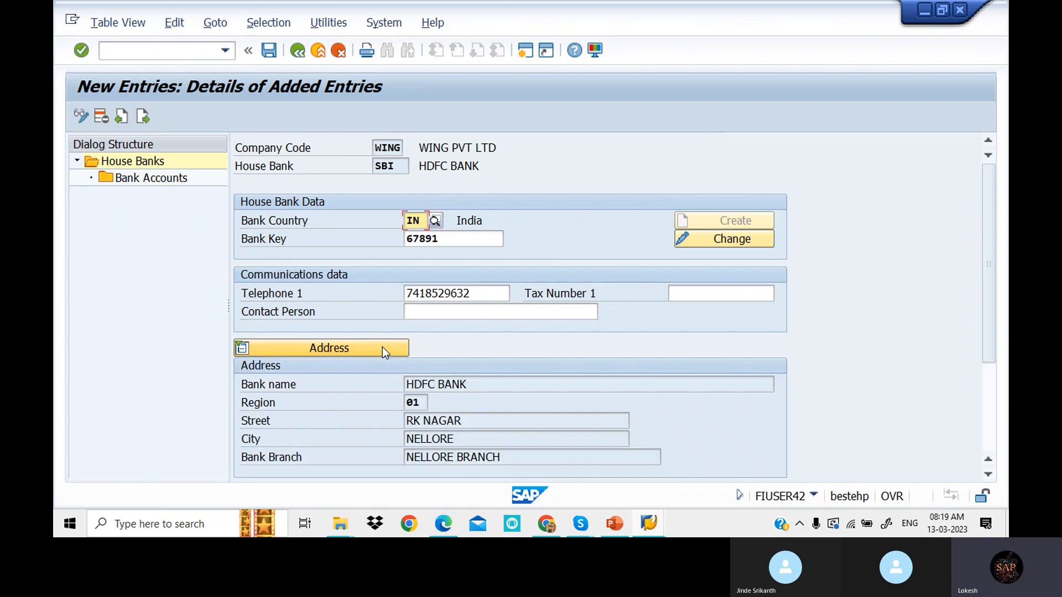
{"action": "scroll", "coordinate": [418, 359], "scroll_direction": "down", "scroll_amount": 3}
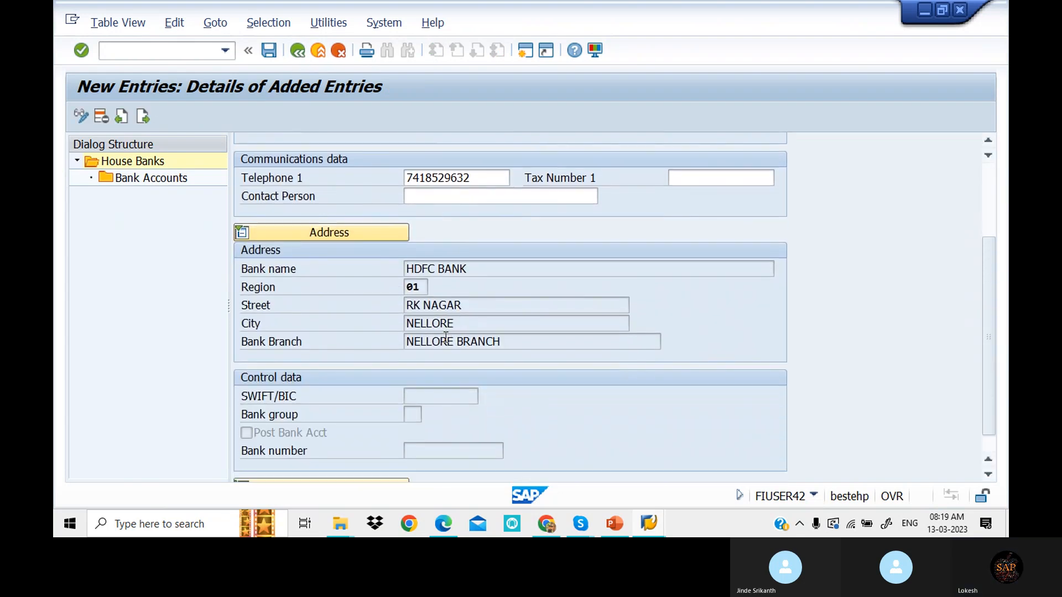
{"action": "left_click", "coordinate": [373, 454]}
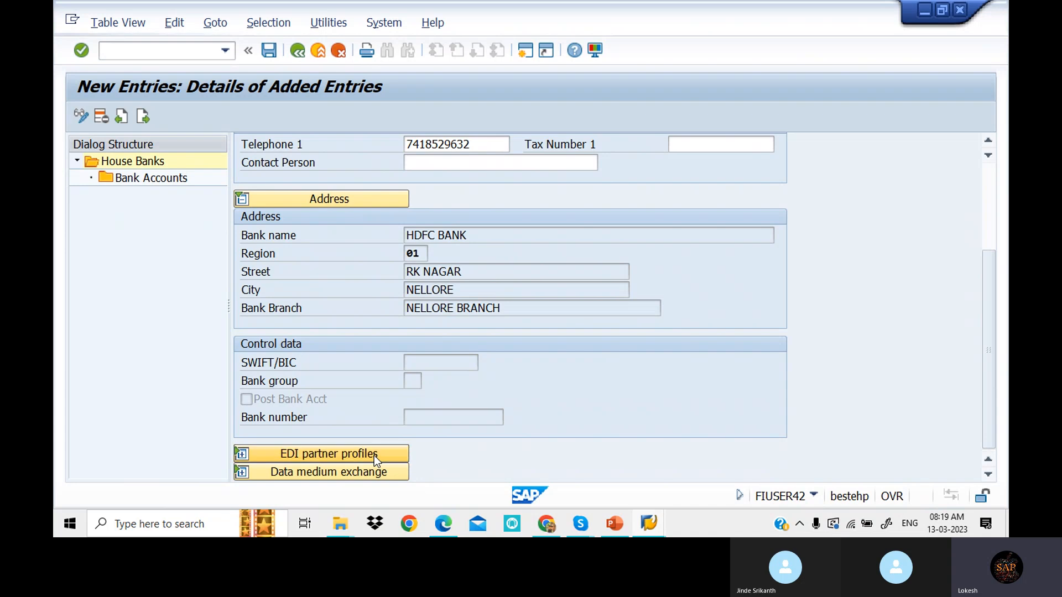
{"action": "scroll", "coordinate": [499, 336], "scroll_direction": "down", "scroll_amount": 2}
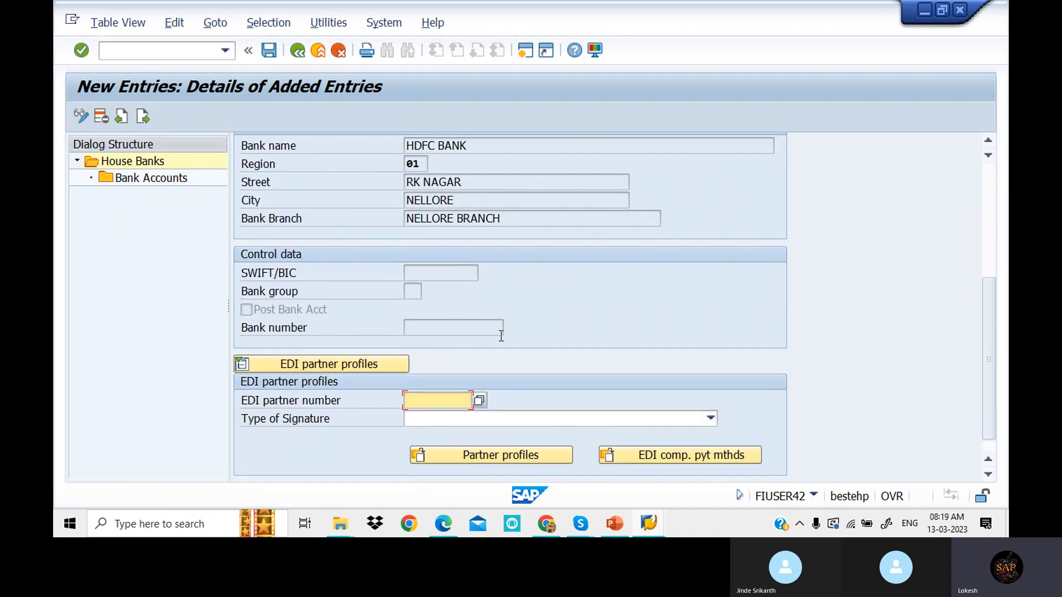
{"action": "scroll", "coordinate": [502, 339], "scroll_direction": "up", "scroll_amount": 2}
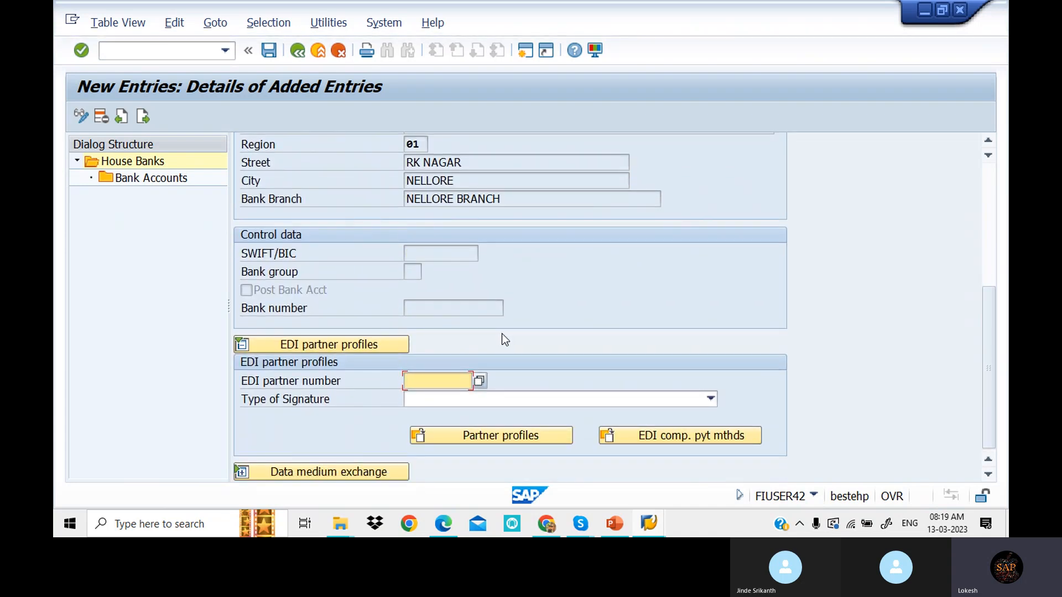
{"action": "scroll", "coordinate": [502, 334], "scroll_direction": "up", "scroll_amount": 6}
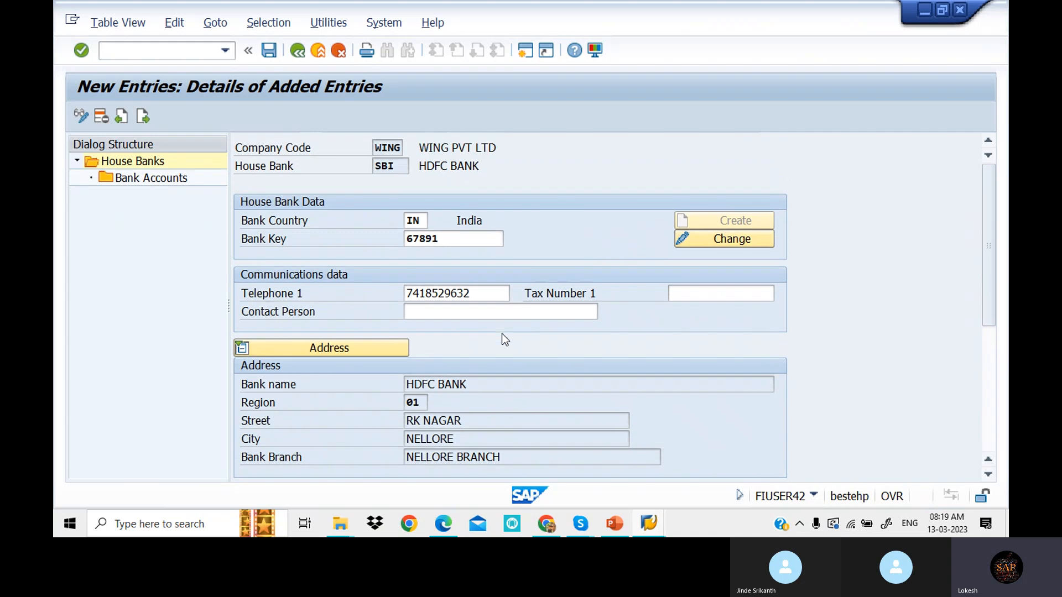
- In the bank data, change the bank name to SBI BANK, city to KADAPA and branch to KADAPA BRANCH
{"action": "left_click", "coordinate": [732, 240]}
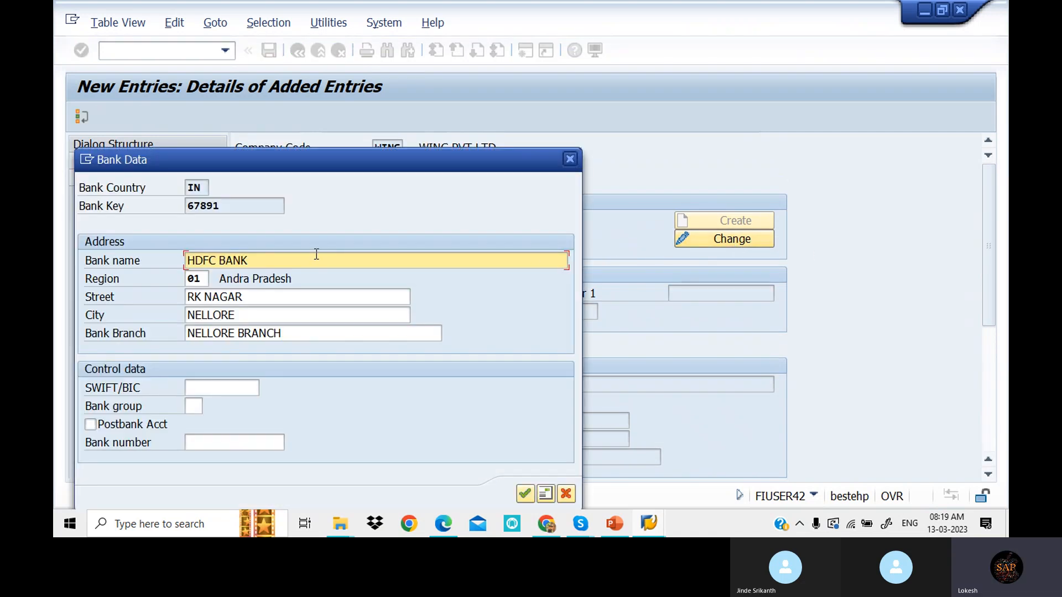
{"action": "left_click_drag", "start_coordinate": [336, 166], "coordinate": [464, 205]}
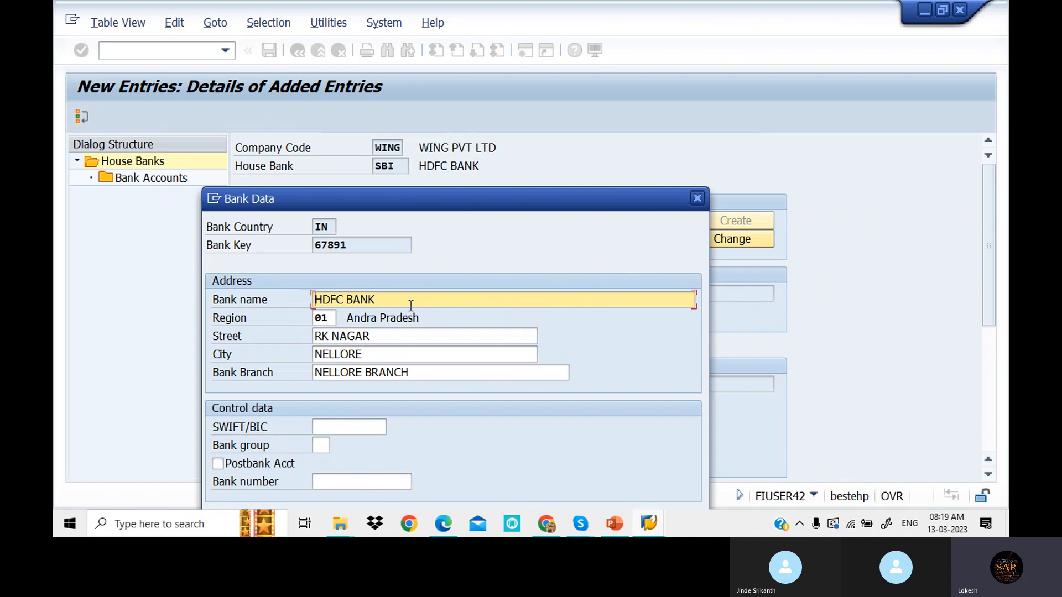
{"action": "left_click_drag", "start_coordinate": [415, 302], "coordinate": [194, 291]}
{"action": "type", "text": "SBI BANK"}
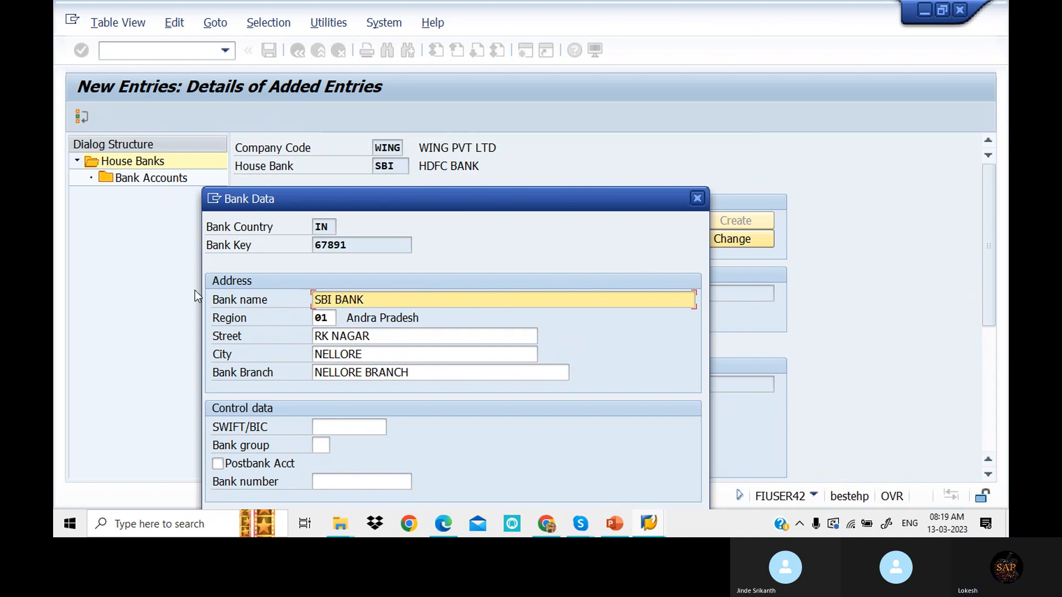
{"action": "left_click_drag", "start_coordinate": [382, 356], "coordinate": [223, 351]}
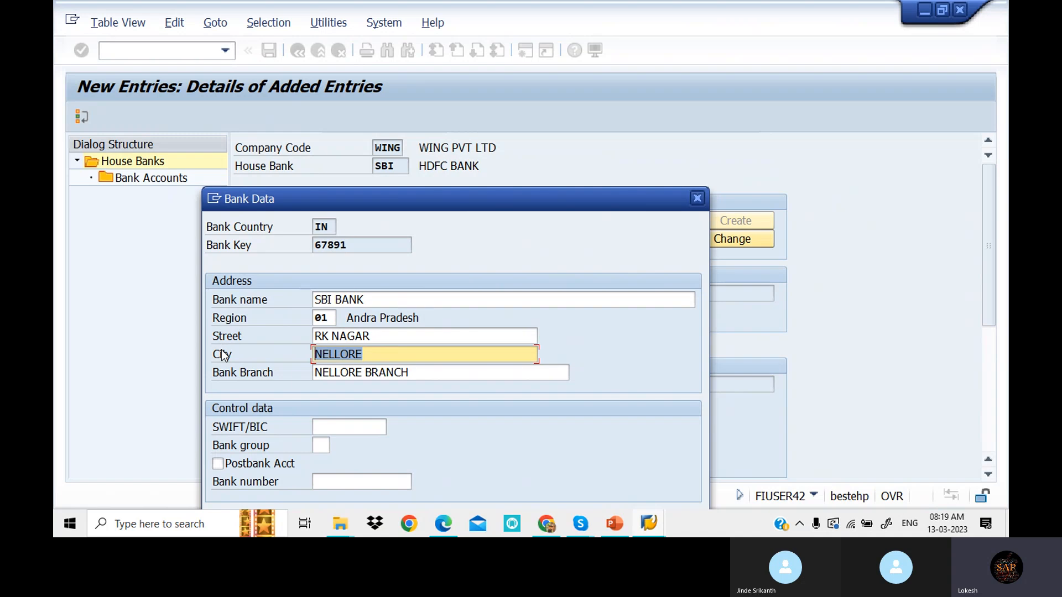
{"action": "type", "text": "KADAPA"}
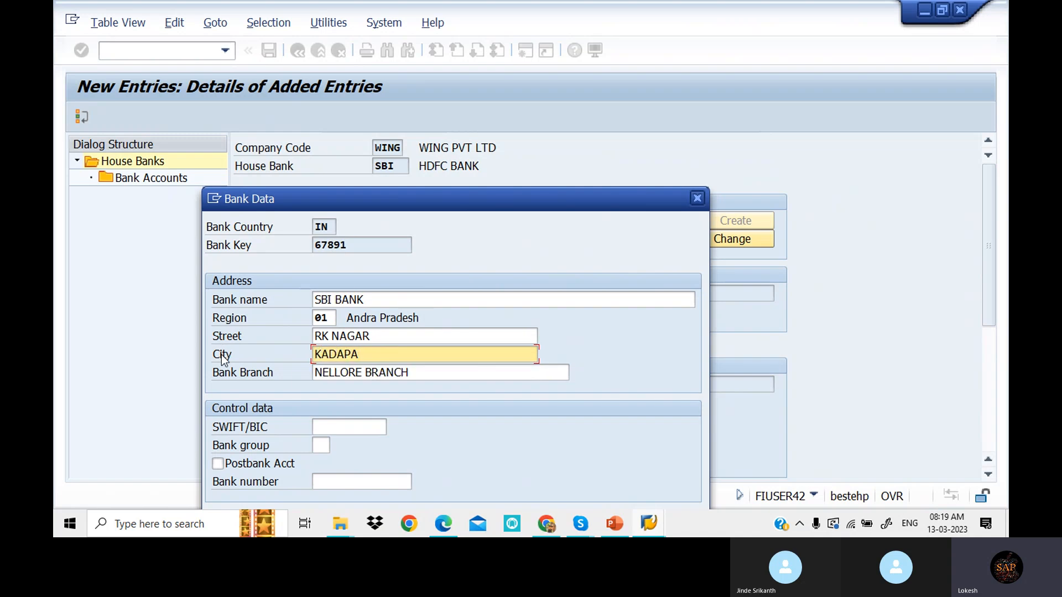
{"action": "left_click_drag", "start_coordinate": [444, 373], "coordinate": [166, 350]}
{"action": "type", "text": "KADA"}
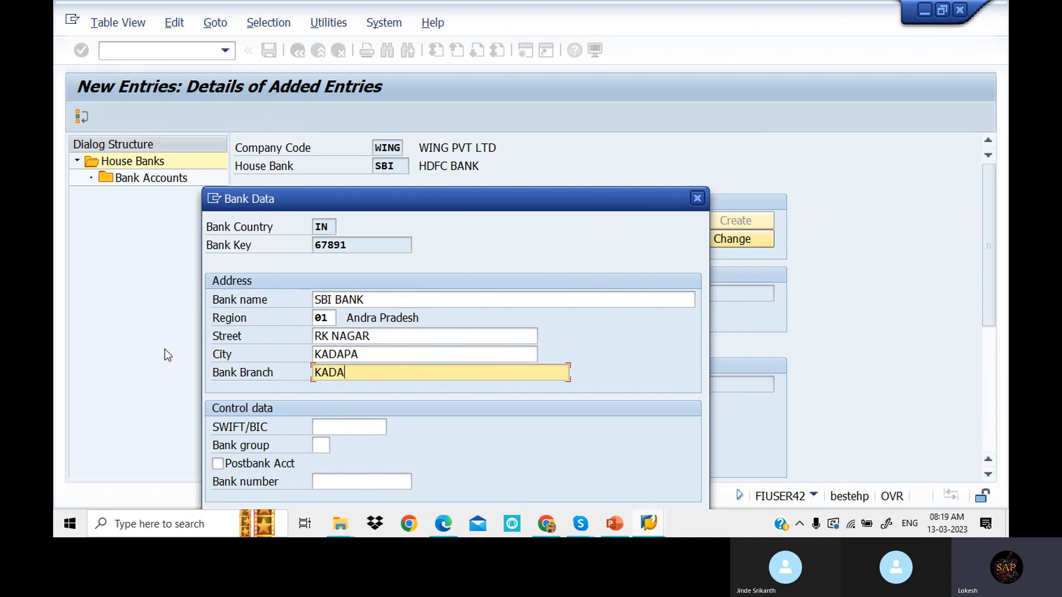
{"action": "type", "text": "PA BRANCH"}
- Set the street to 7 ROADS, confirm the address and save the house bank
{"action": "left_click_drag", "start_coordinate": [385, 337], "coordinate": [219, 340]}
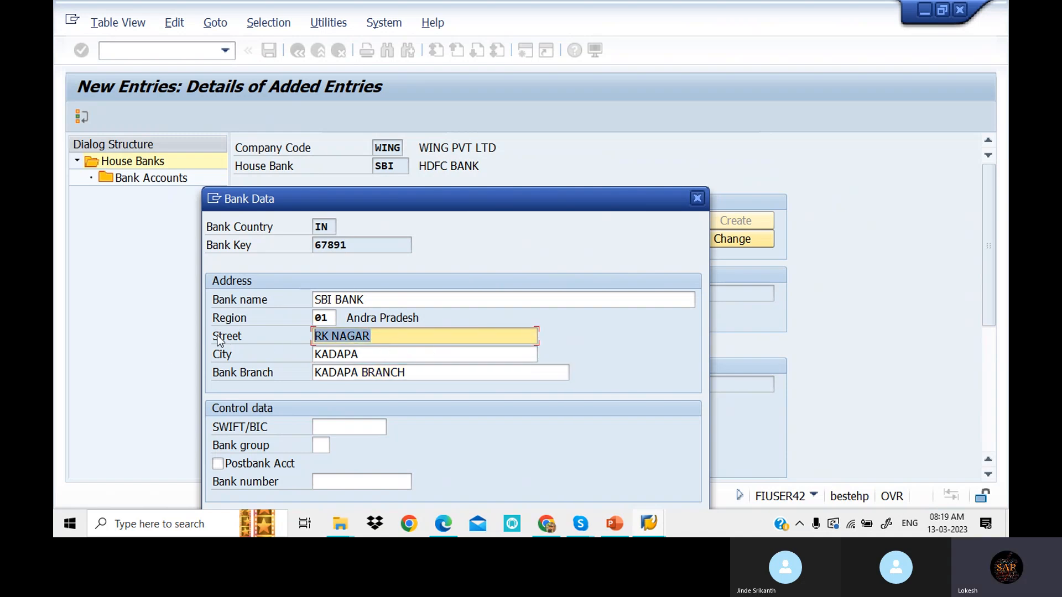
{"action": "type", "text": "7 RJOAD"}
{"action": "key", "text": "BackSpace"}
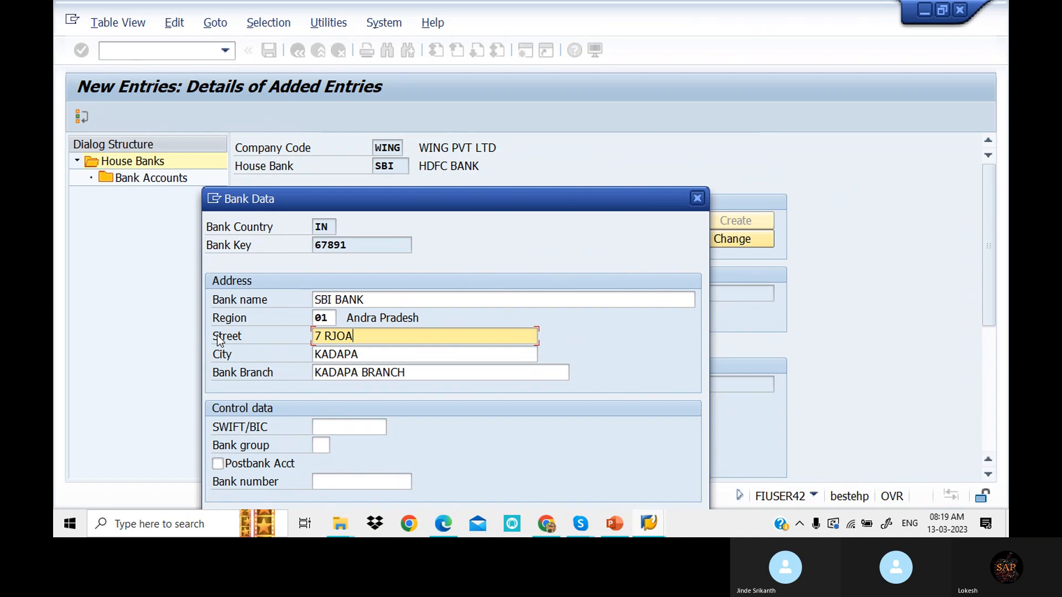
{"action": "key", "text": "BackSpace"}
{"action": "key", "text": "BackSpace"}
{"action": "key", "text": "BackSpace"}
{"action": "type", "text": "OADS"}
{"action": "left_click_drag", "start_coordinate": [541, 198], "coordinate": [562, 95]}
{"action": "left_click", "coordinate": [673, 432]}
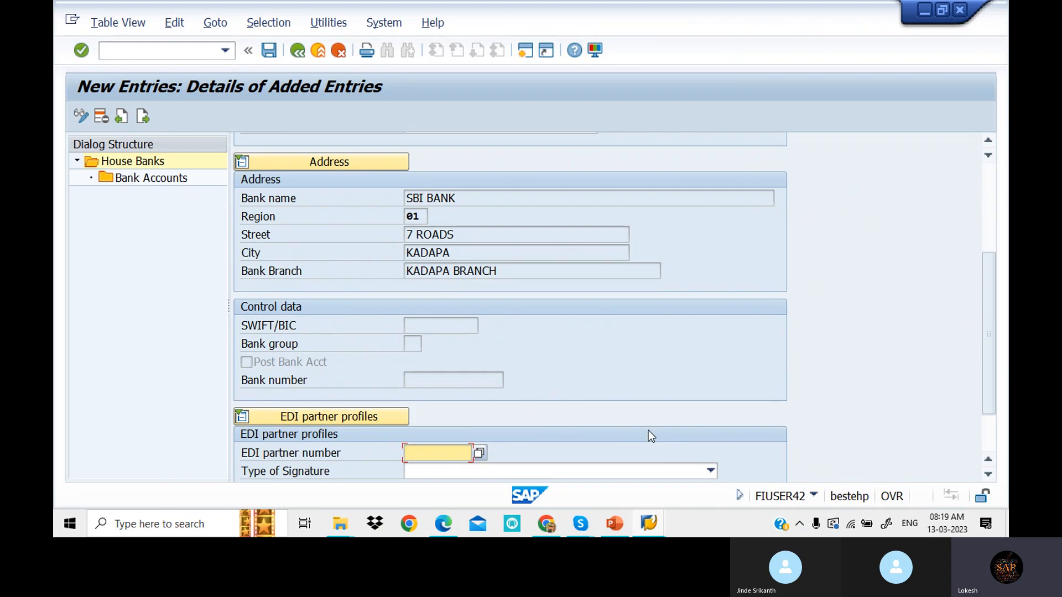
{"action": "left_click", "coordinate": [269, 50]}
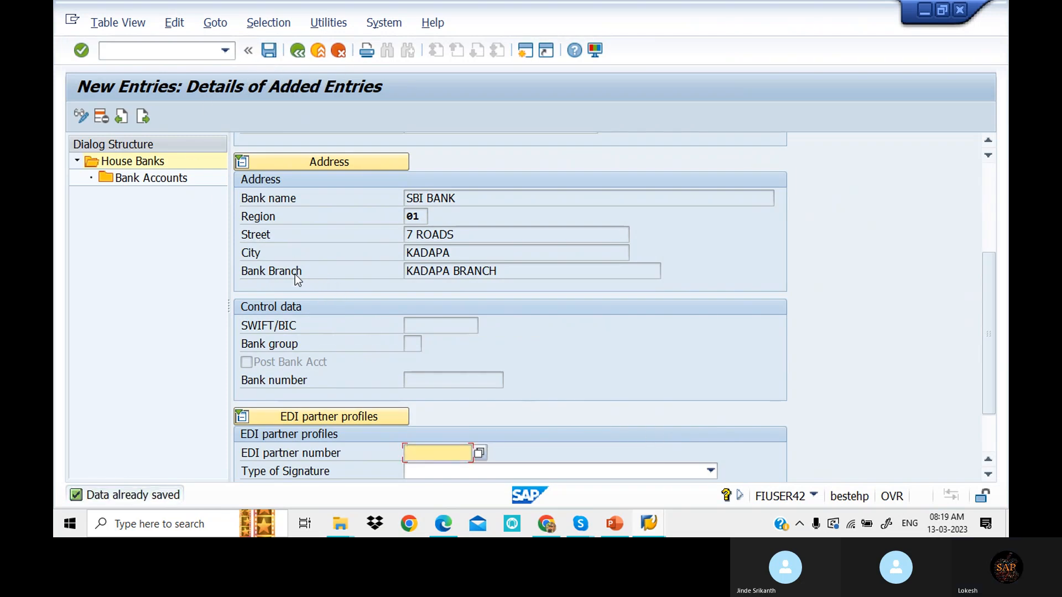
- Back out to the payment program settings and open House banks for company code WING
{"action": "left_click", "coordinate": [296, 51]}
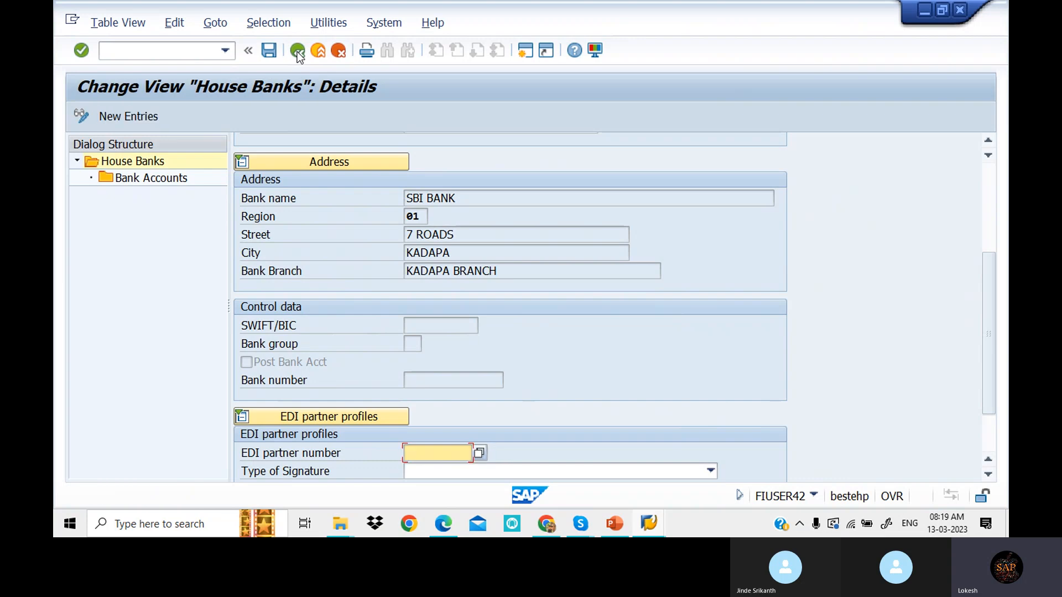
{"action": "left_click", "coordinate": [297, 51]}
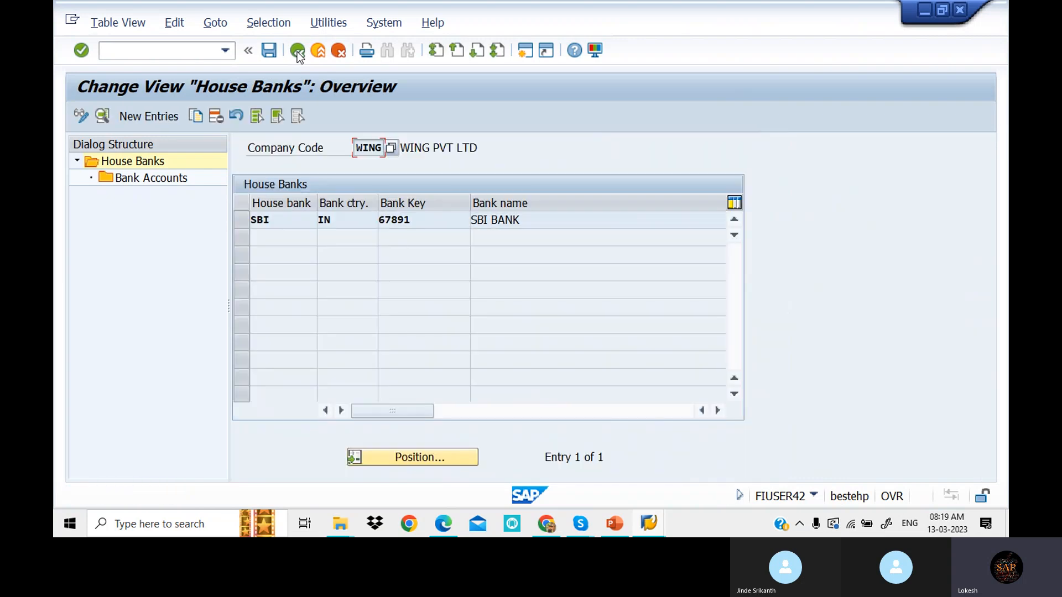
{"action": "left_click", "coordinate": [297, 51]}
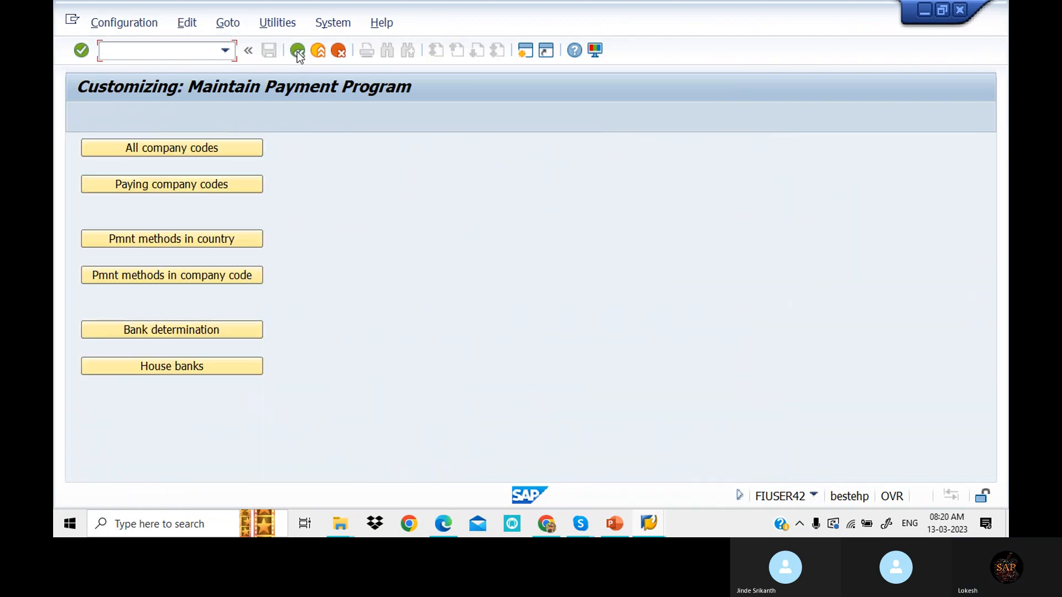
{"action": "left_click", "coordinate": [224, 367]}
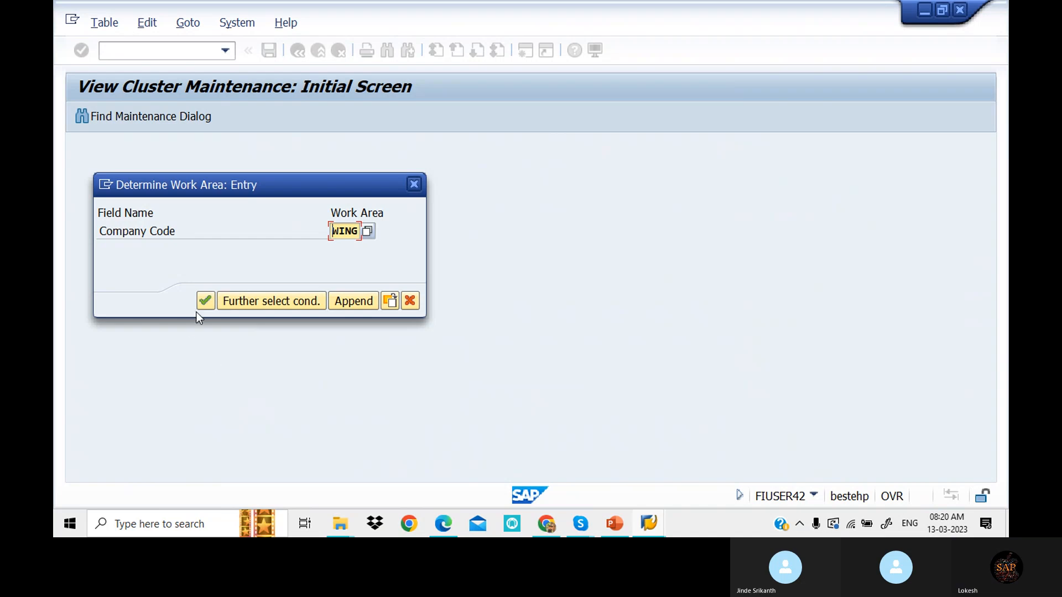
{"action": "left_click", "coordinate": [204, 302]}
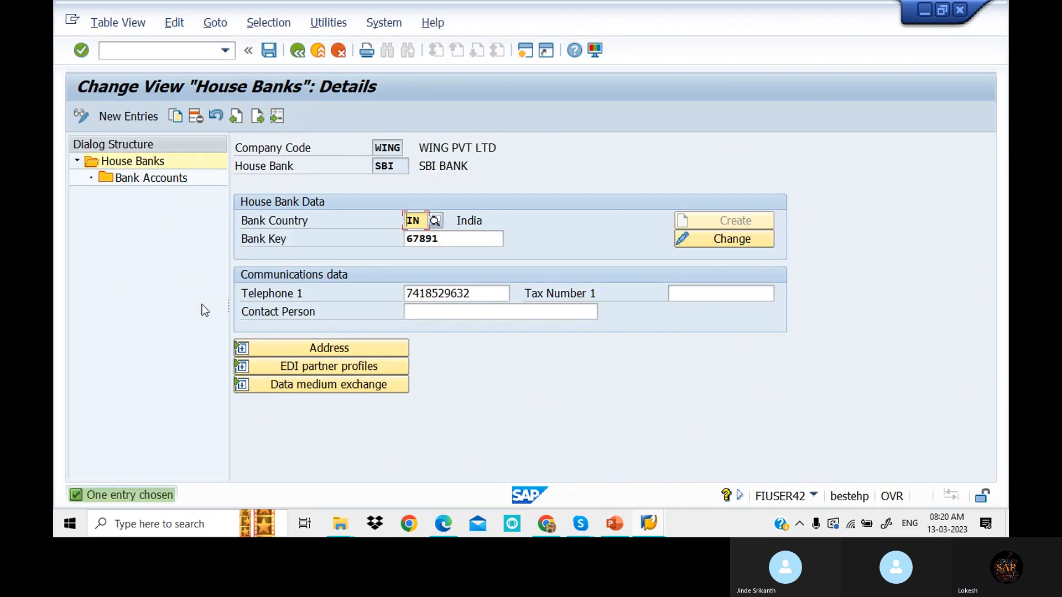
- Create house bank HDFC with country IN, bank key 12345 and a telephone number, then open its bank accounts
{"action": "left_click", "coordinate": [135, 115]}
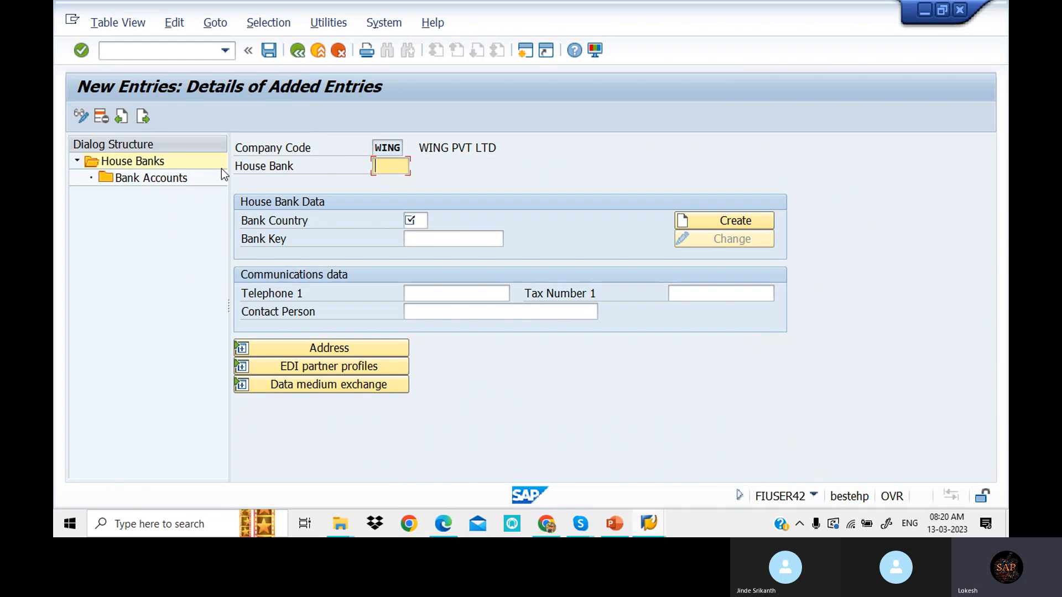
{"action": "left_click", "coordinate": [388, 196]}
{"action": "left_click", "coordinate": [414, 220]}
{"action": "left_click", "coordinate": [416, 236]}
{"action": "left_click", "coordinate": [423, 237]}
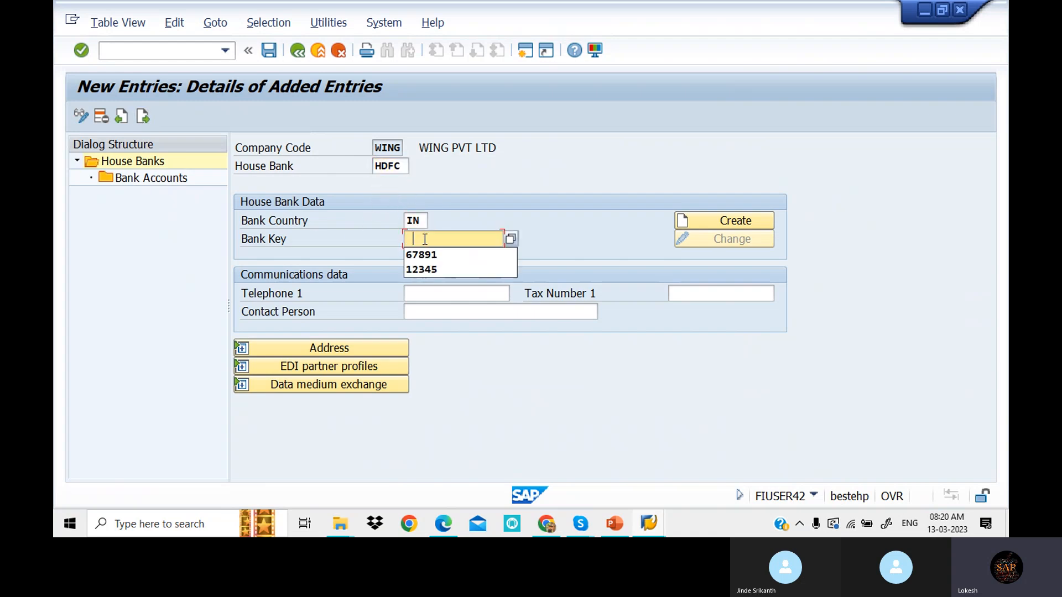
{"action": "left_click", "coordinate": [430, 268]}
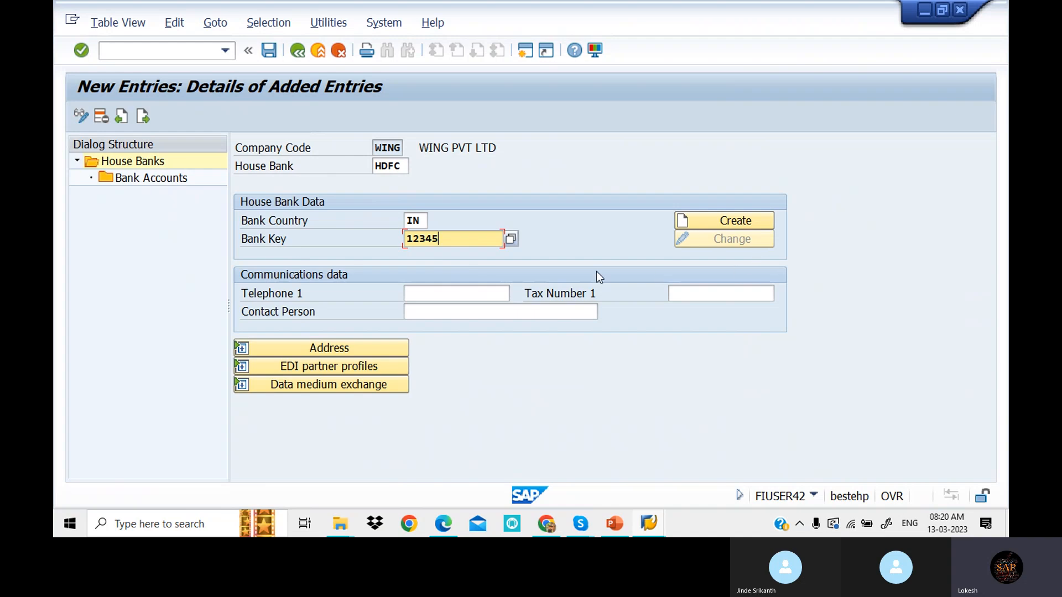
{"action": "left_click", "coordinate": [448, 293]}
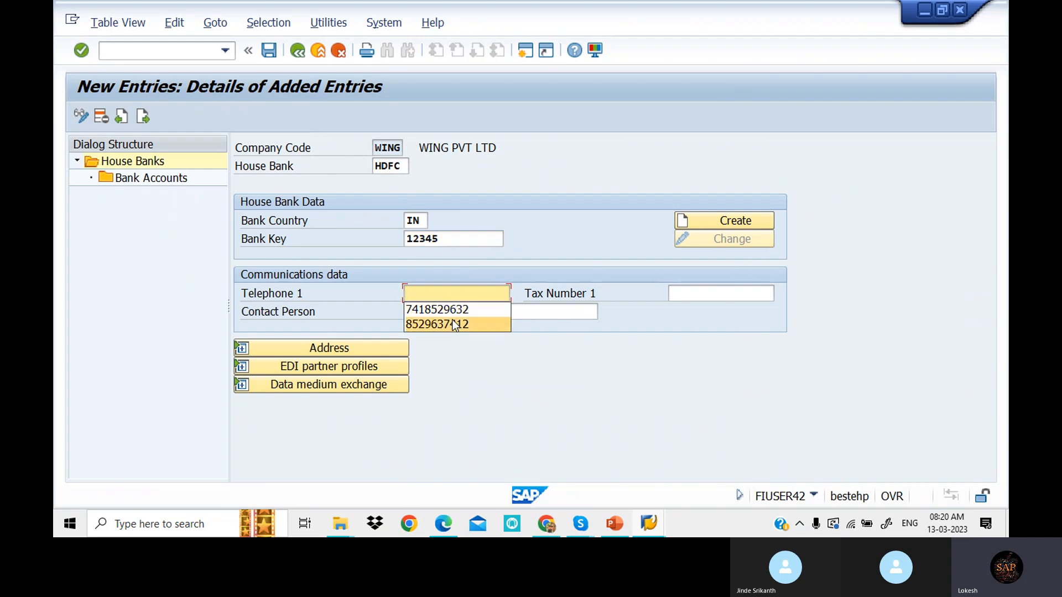
{"action": "left_click", "coordinate": [462, 323]}
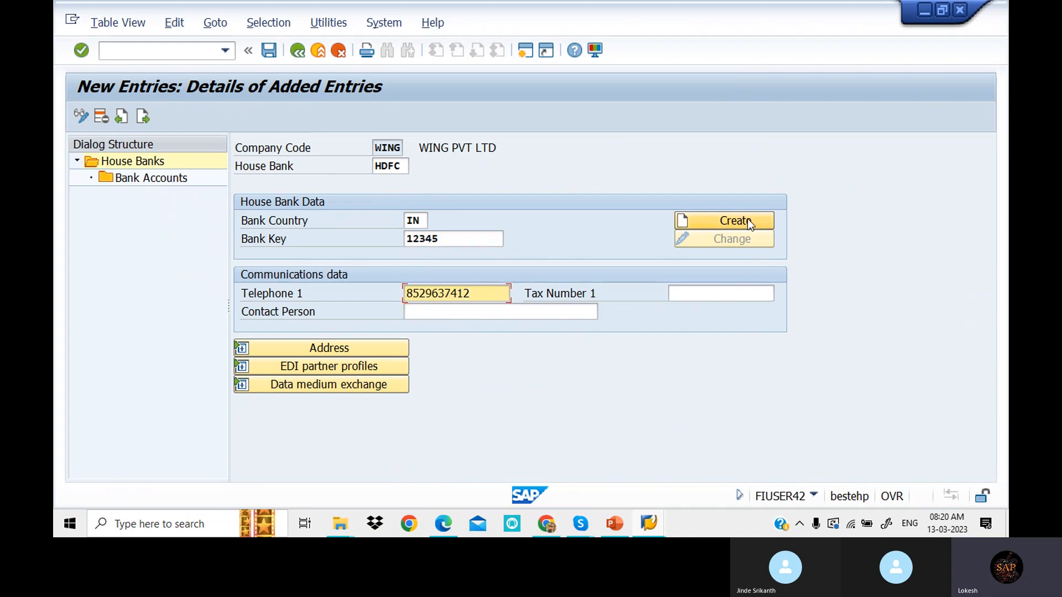
{"action": "double_click", "coordinate": [169, 179]}
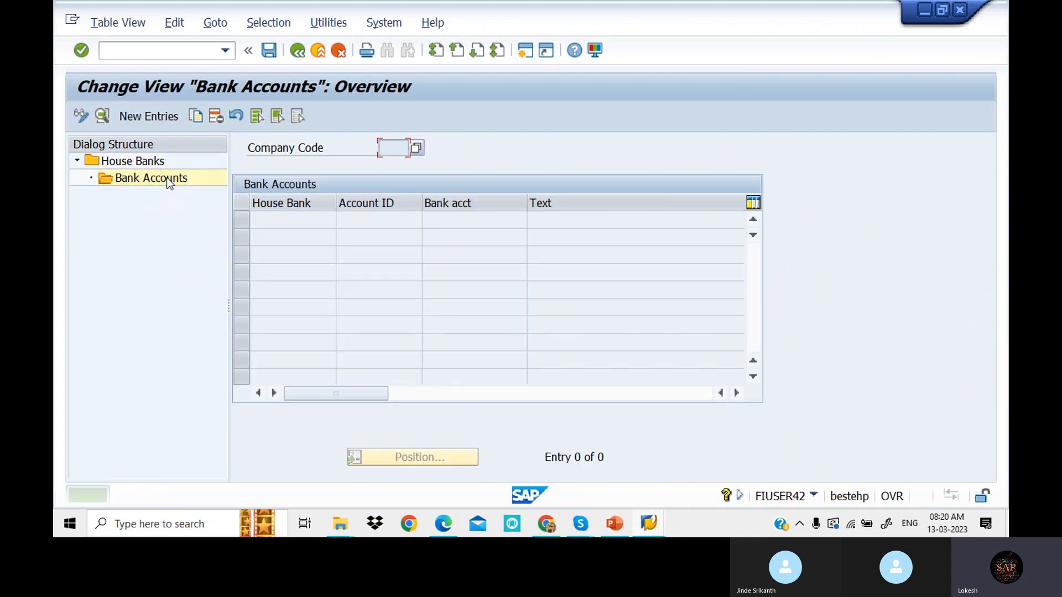
- Start a new bank account HDF1 described HDFC BANK, filling in the bank and alternative account numbers
{"action": "left_click", "coordinate": [155, 121]}
{"action": "left_click", "coordinate": [390, 184]}
{"action": "left_click", "coordinate": [387, 212]}
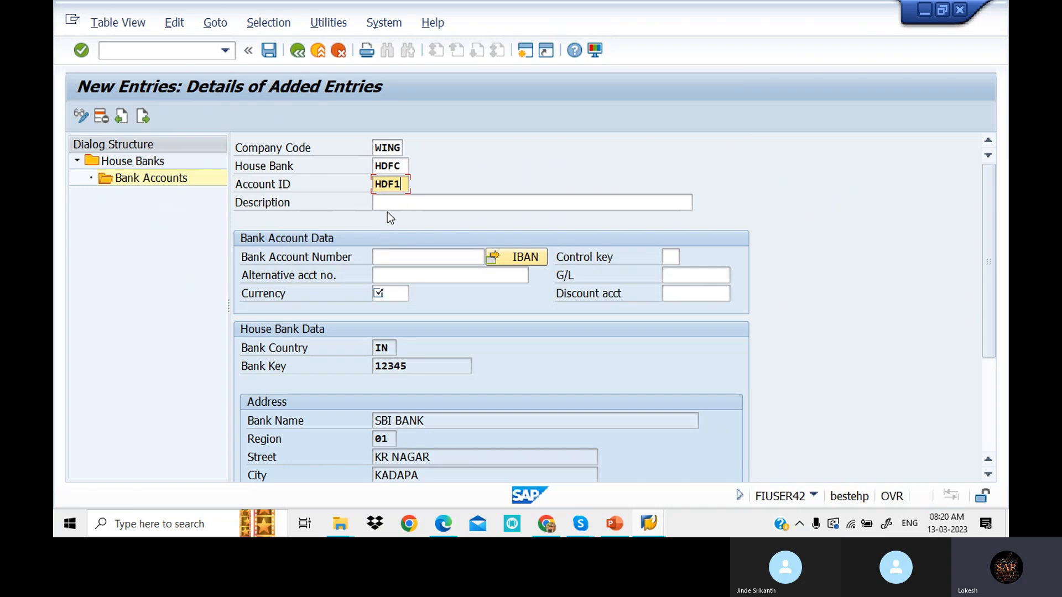
{"action": "left_click", "coordinate": [395, 204]}
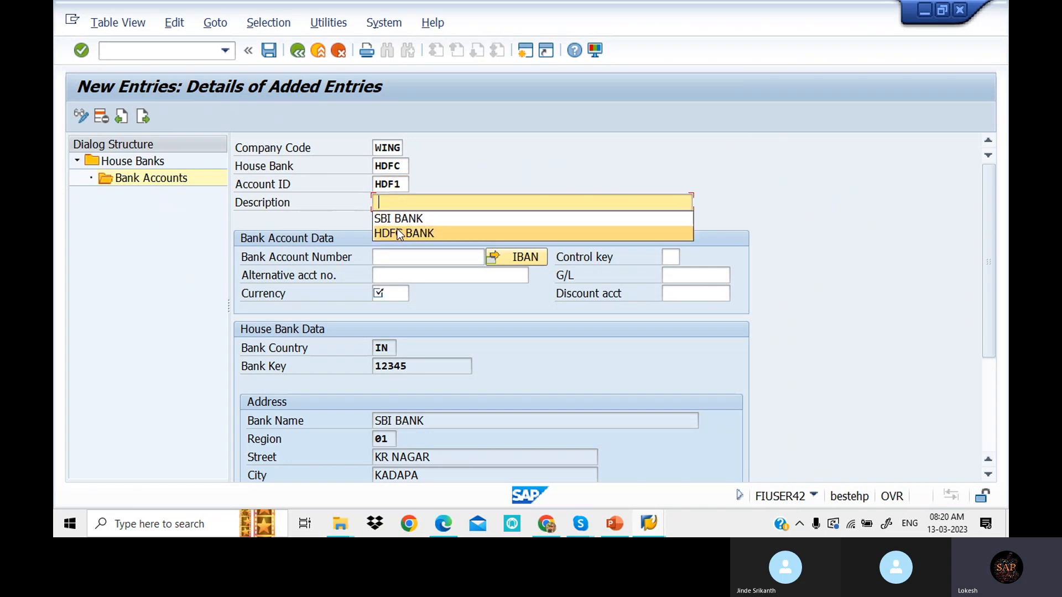
{"action": "left_click", "coordinate": [397, 231]}
{"action": "left_click", "coordinate": [404, 257]}
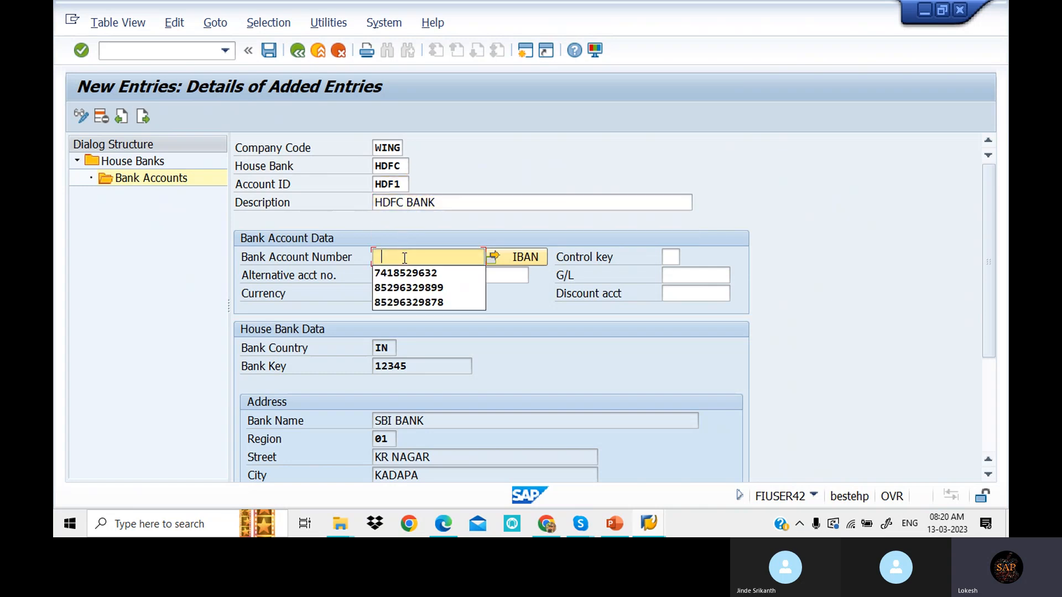
{"action": "left_click", "coordinate": [412, 287]}
{"action": "left_click", "coordinate": [424, 276]}
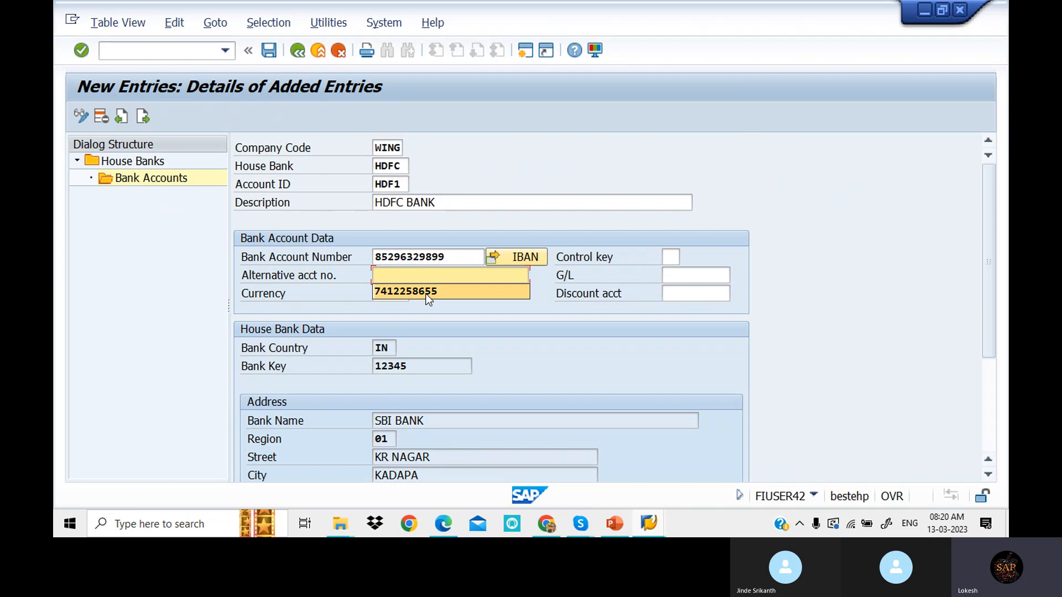
{"action": "left_click", "coordinate": [407, 291]}
- Assign G/L account 200101 (Hdfc Bank A/c) and currency INR to the account
{"action": "left_click", "coordinate": [684, 272]}
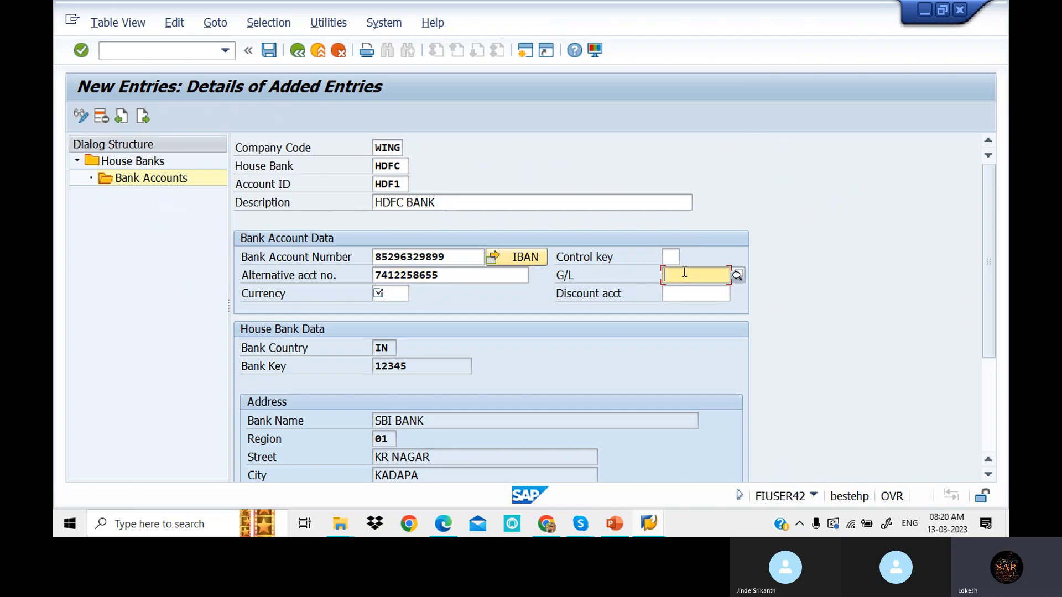
{"action": "left_click", "coordinate": [737, 275]}
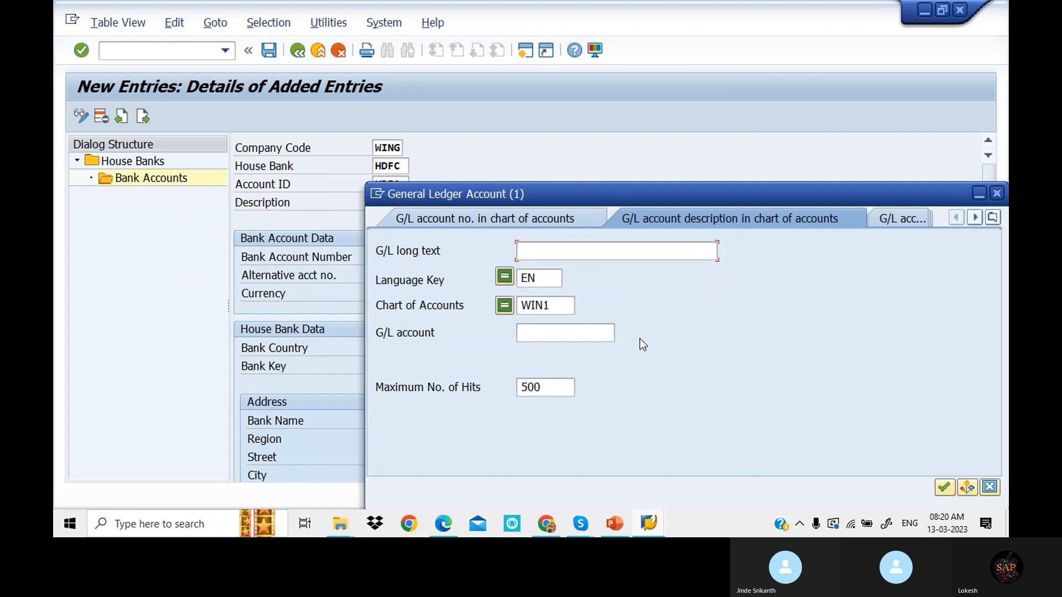
{"action": "key", "text": "Return"}
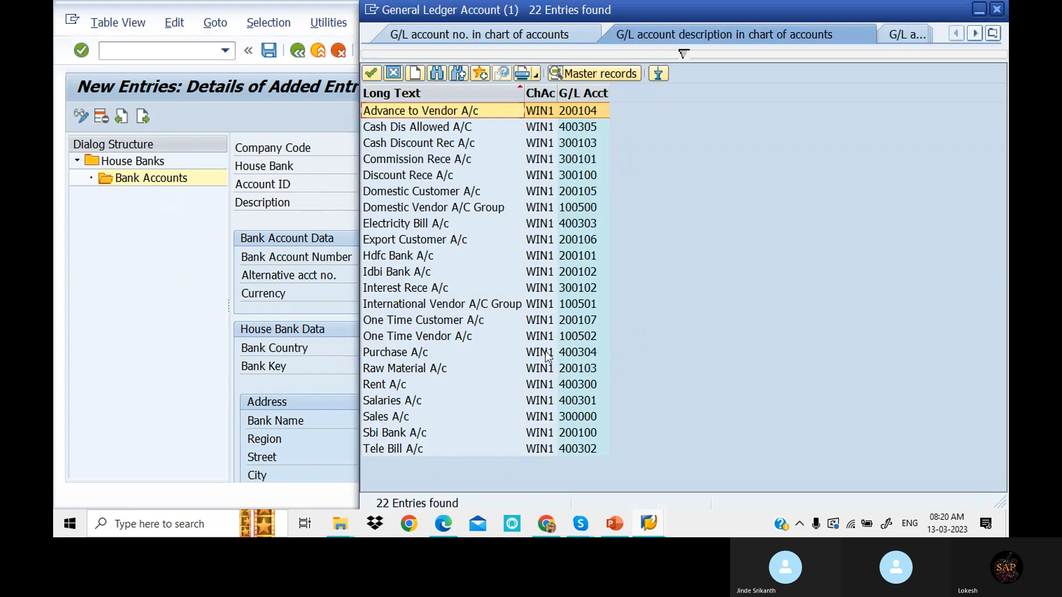
{"action": "double_click", "coordinate": [416, 256]}
{"action": "left_click", "coordinate": [395, 297]}
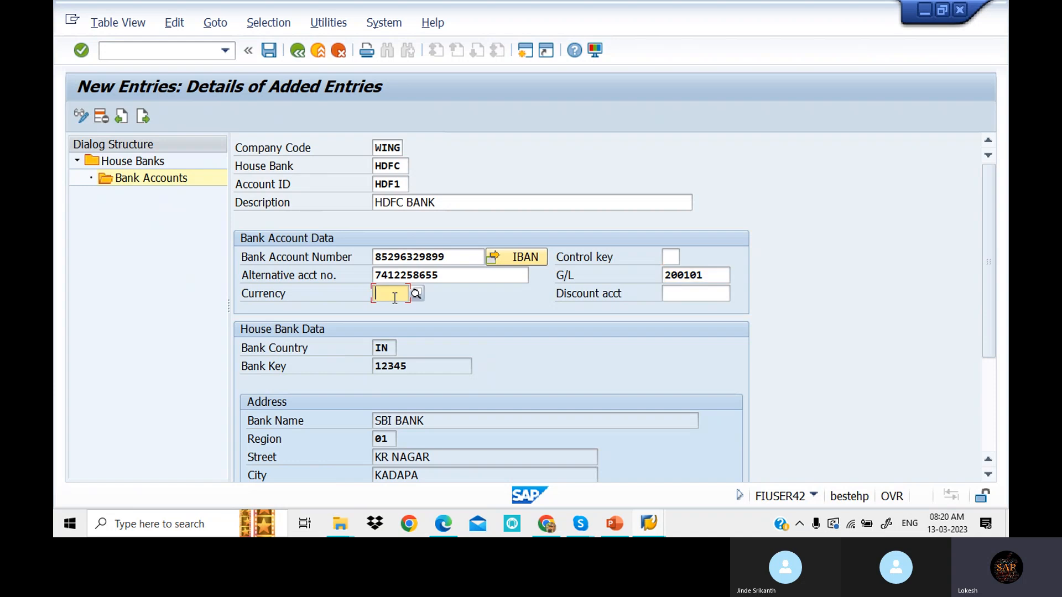
{"action": "left_click", "coordinate": [395, 310]}
{"action": "scroll", "coordinate": [478, 325], "scroll_direction": "down", "scroll_amount": 5}
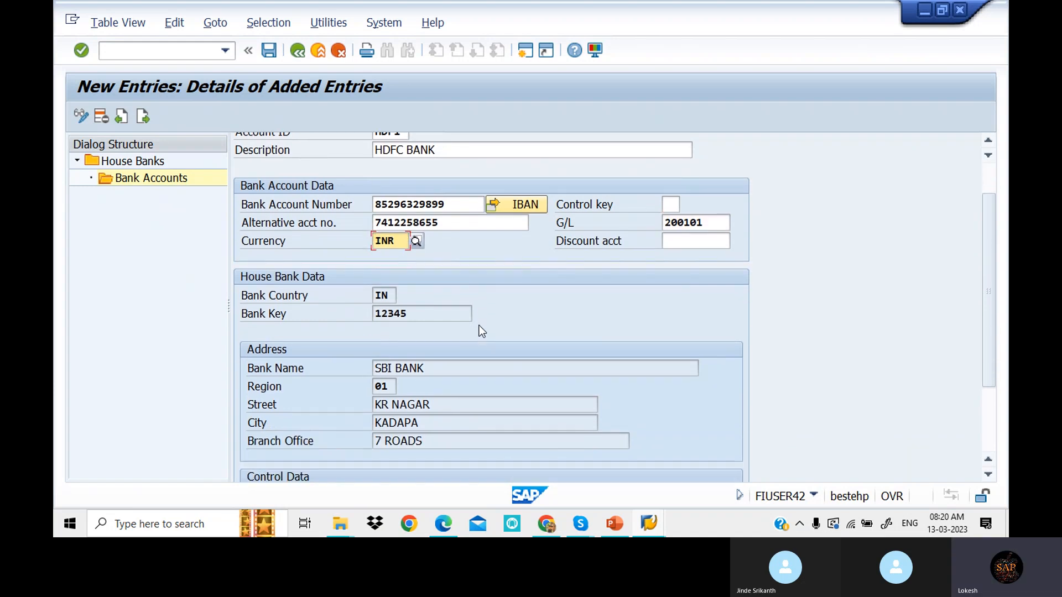
{"action": "scroll", "coordinate": [481, 325], "scroll_direction": "up", "scroll_amount": 5}
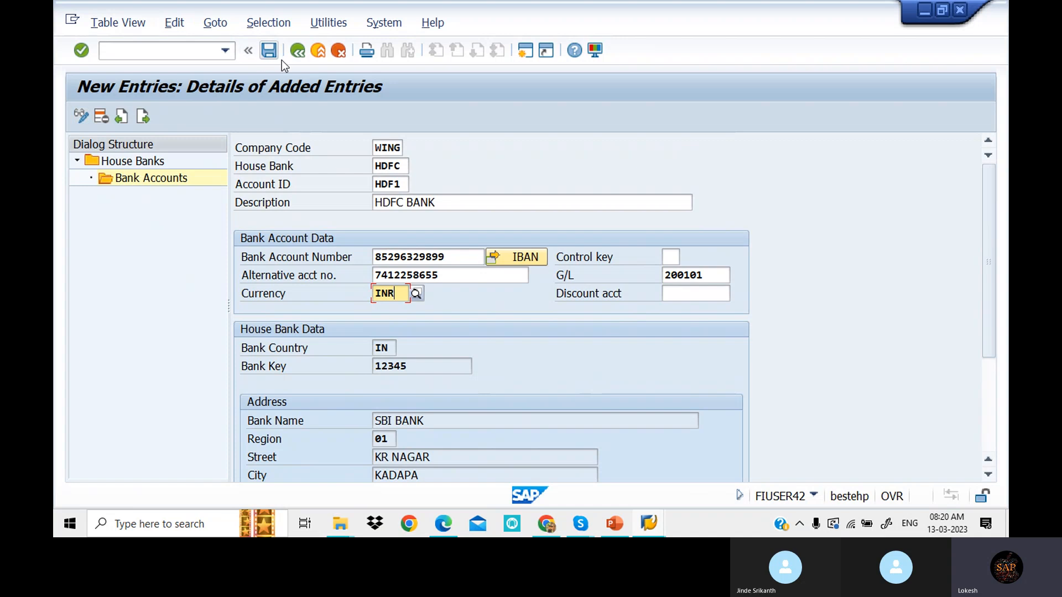
- Save the bank account under the customizing request, declining IBAN transport
{"action": "left_click", "coordinate": [269, 50]}
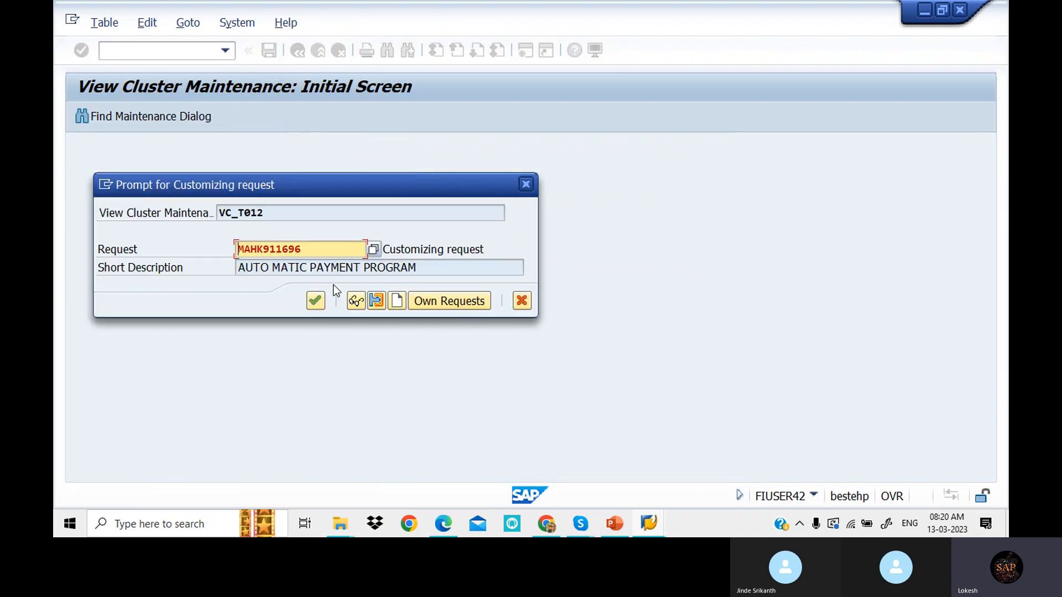
{"action": "left_click", "coordinate": [316, 300]}
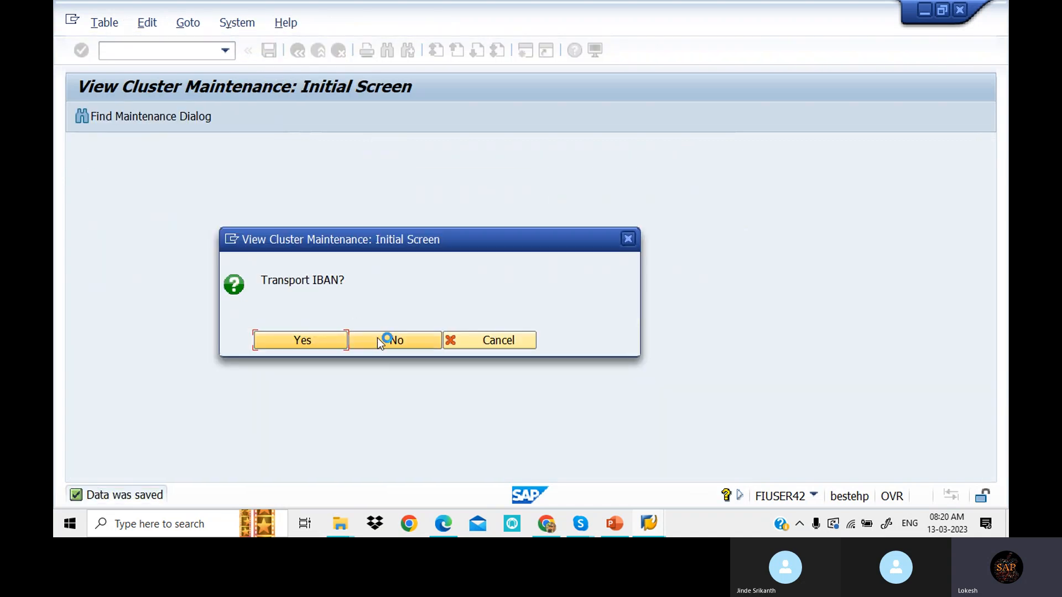
{"action": "left_click", "coordinate": [416, 346]}
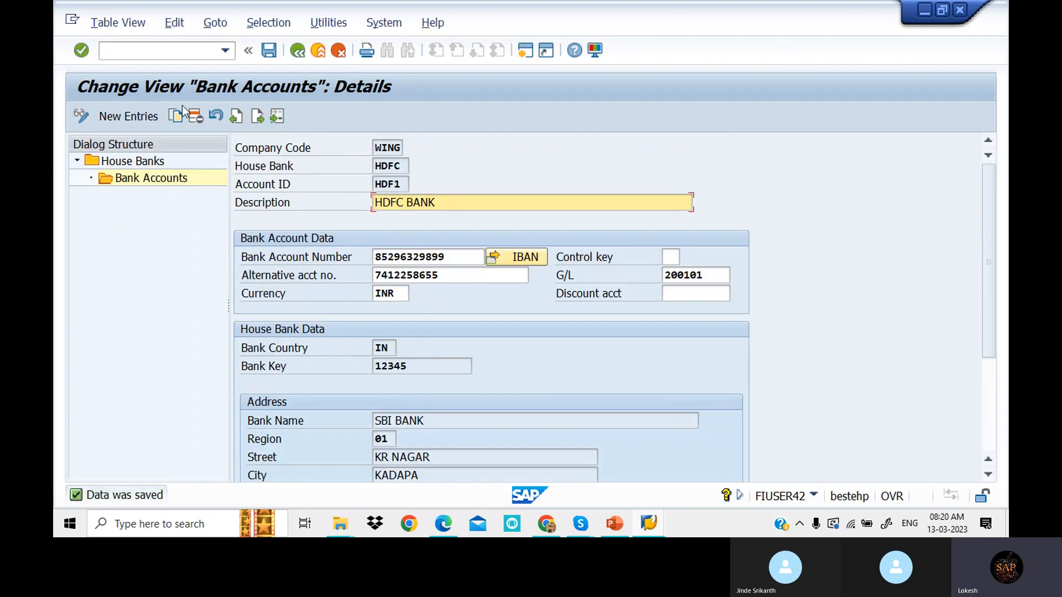
- Return to the HDFC house bank's bank data and enter bank name HDFC BANK and street RM NAGAR
{"action": "left_click", "coordinate": [297, 52]}
{"action": "left_click", "coordinate": [297, 51]}
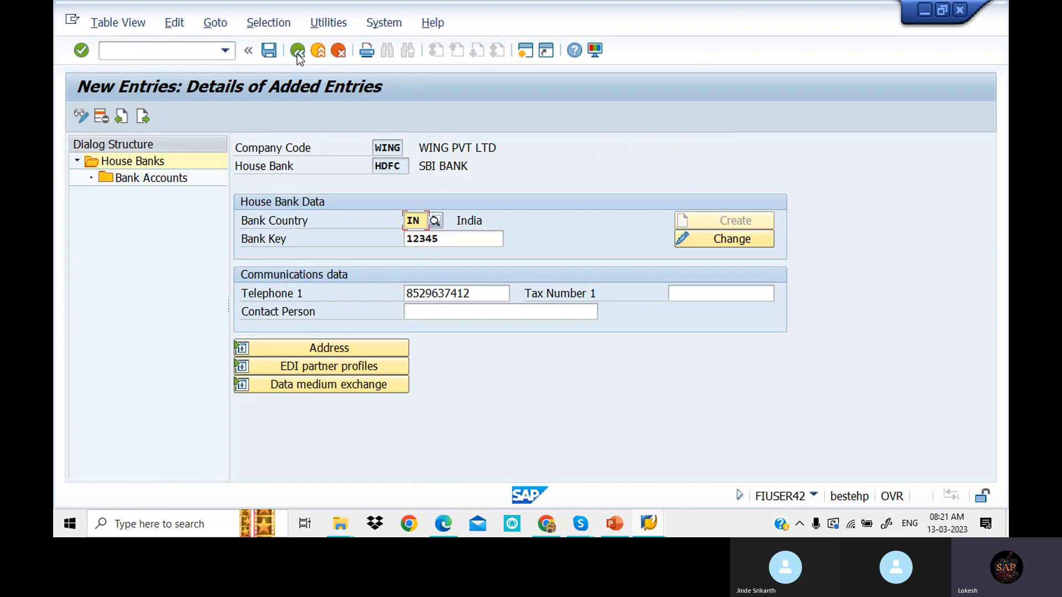
{"action": "left_click", "coordinate": [731, 240]}
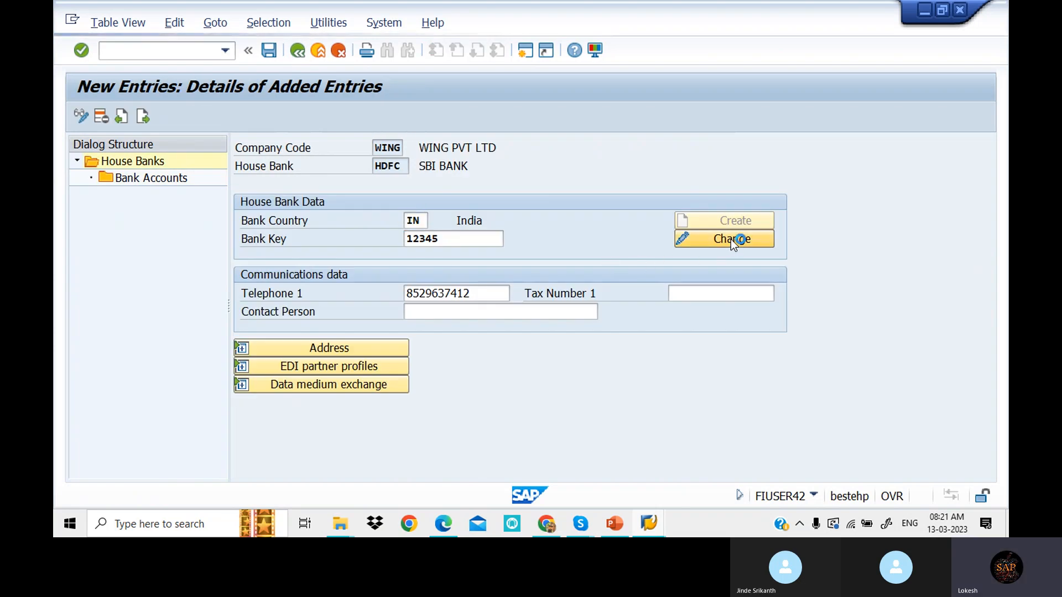
{"action": "left_click_drag", "start_coordinate": [295, 261], "coordinate": [134, 258]}
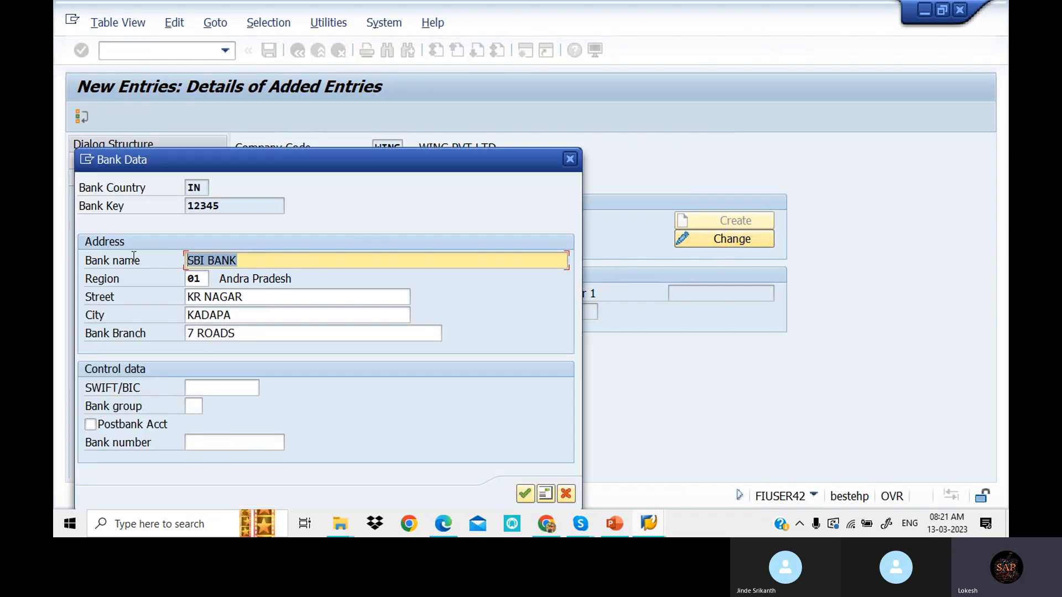
{"action": "type", "text": "HDF"}
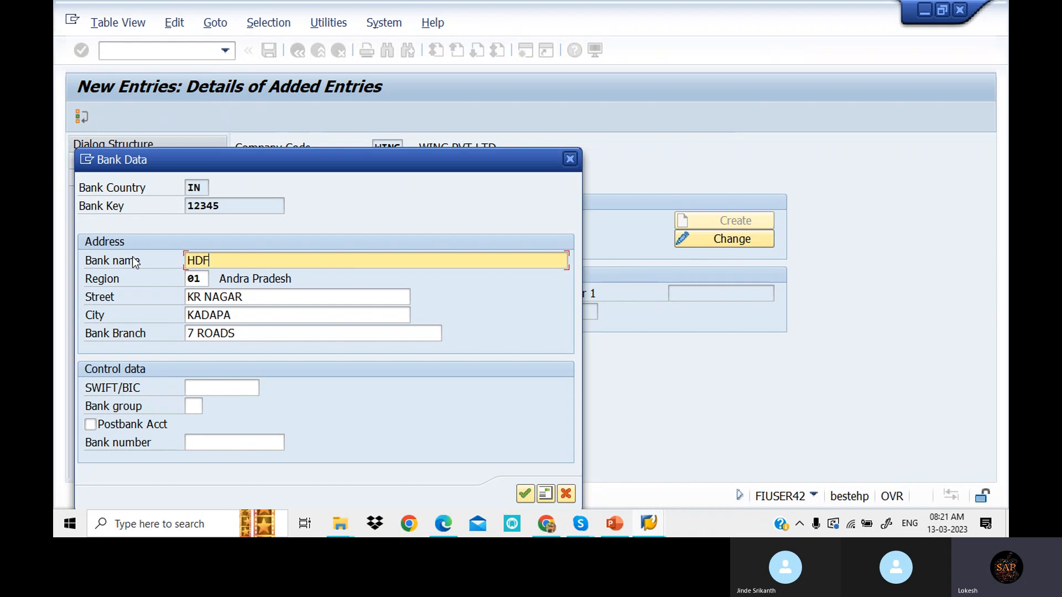
{"action": "type", "text": "C BANK"}
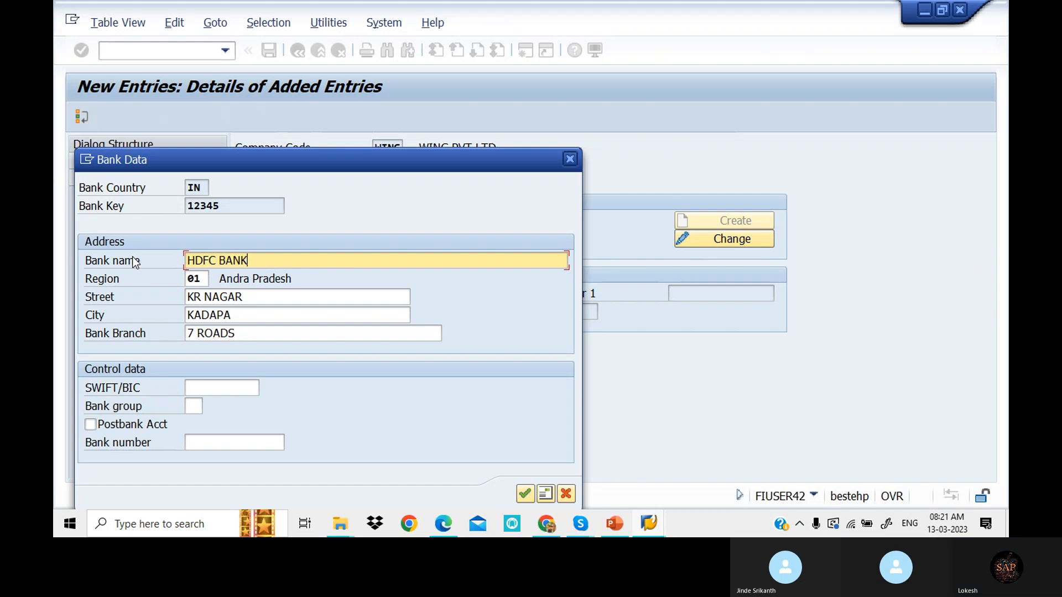
{"action": "left_click_drag", "start_coordinate": [297, 300], "coordinate": [55, 277]}
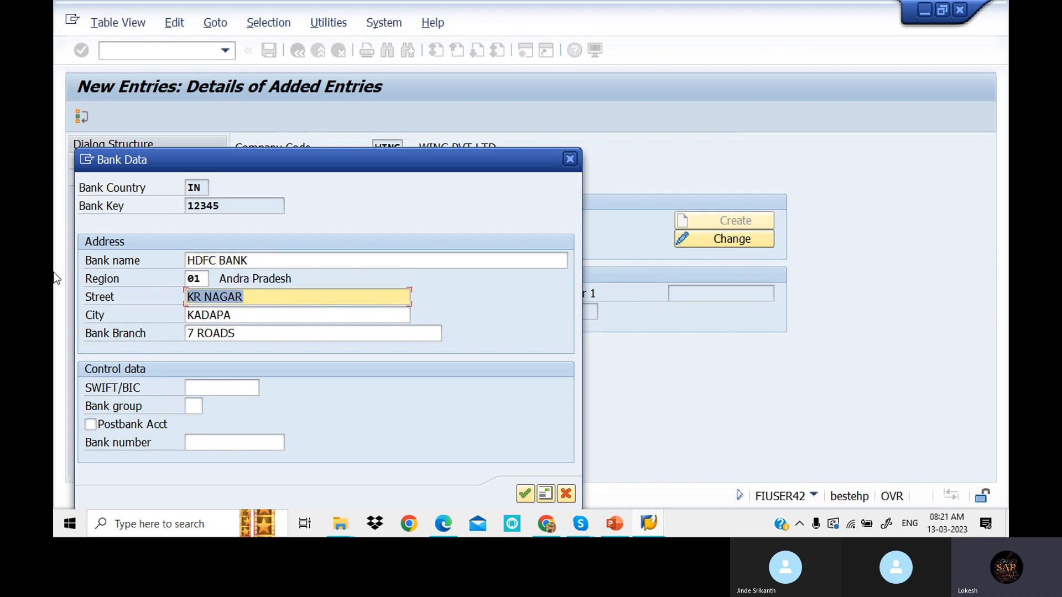
{"action": "type", "text": "RM NAGA"}
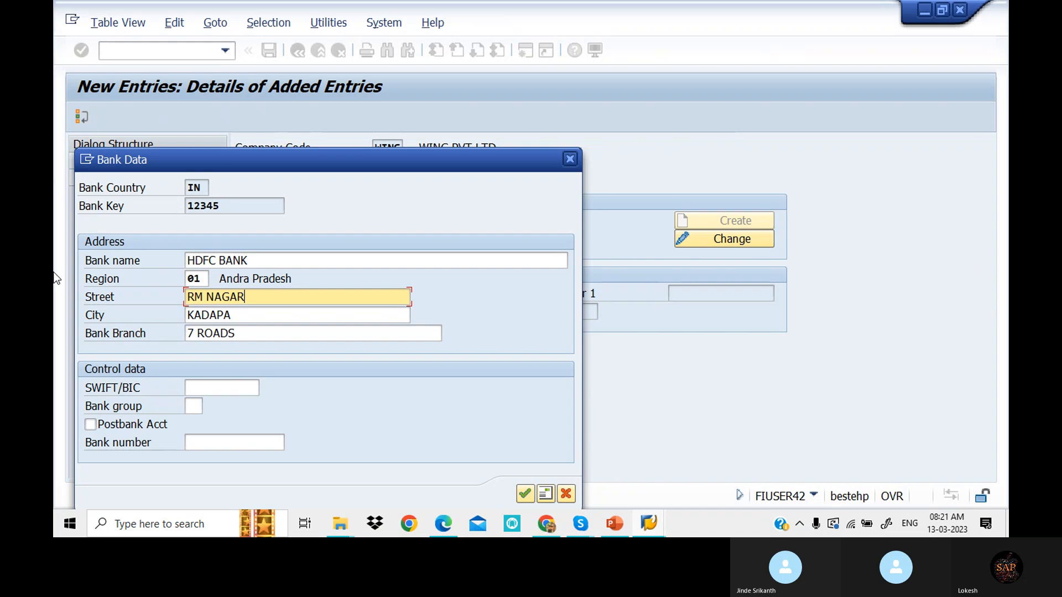
- Set city VIZAG and branch VIZAG BRANCH, confirm the address and save
{"action": "key", "text": "Tab"}
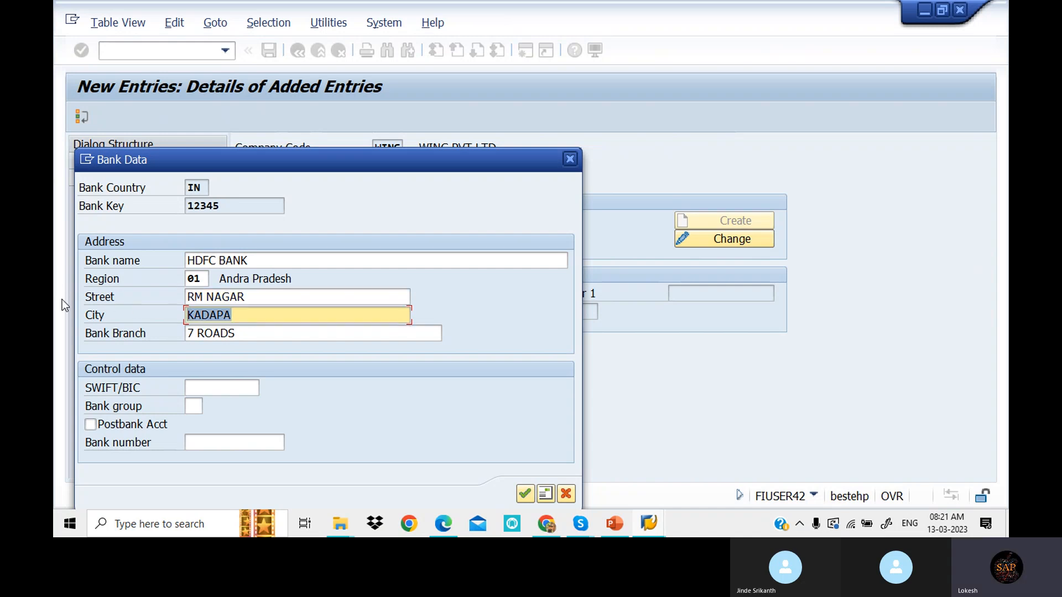
{"action": "type", "text": "VIZAG"}
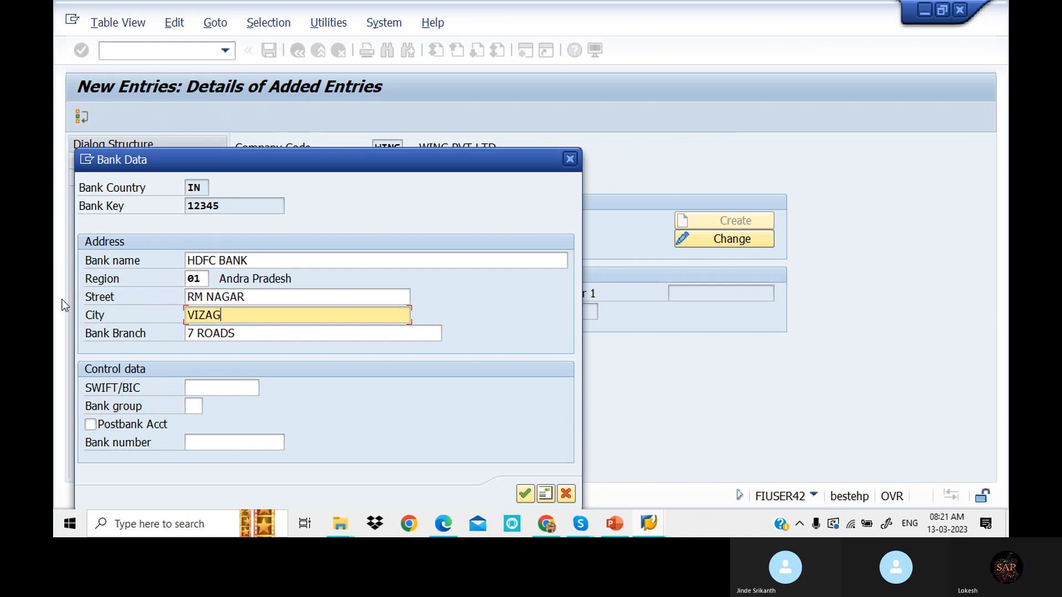
{"action": "key", "text": "Tab"}
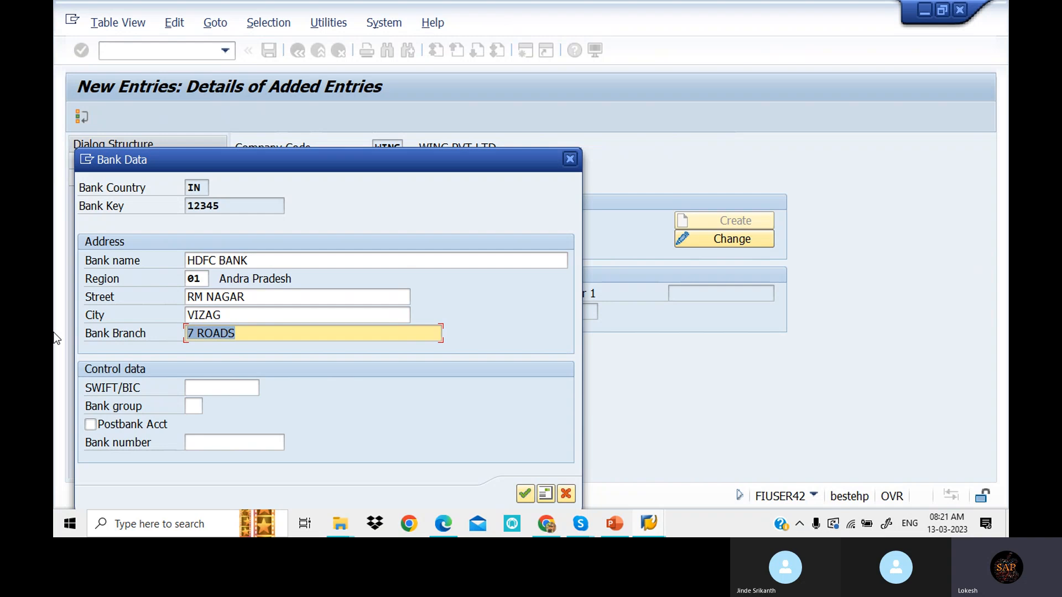
{"action": "type", "text": "VIZA"}
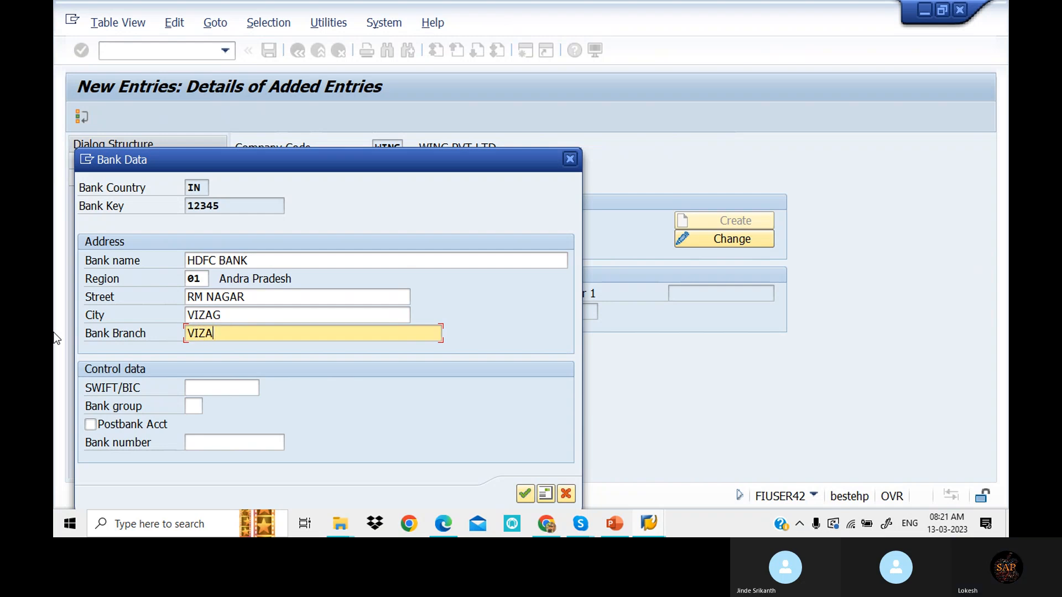
{"action": "type", "text": "G BRANCH"}
{"action": "left_click", "coordinate": [525, 494]}
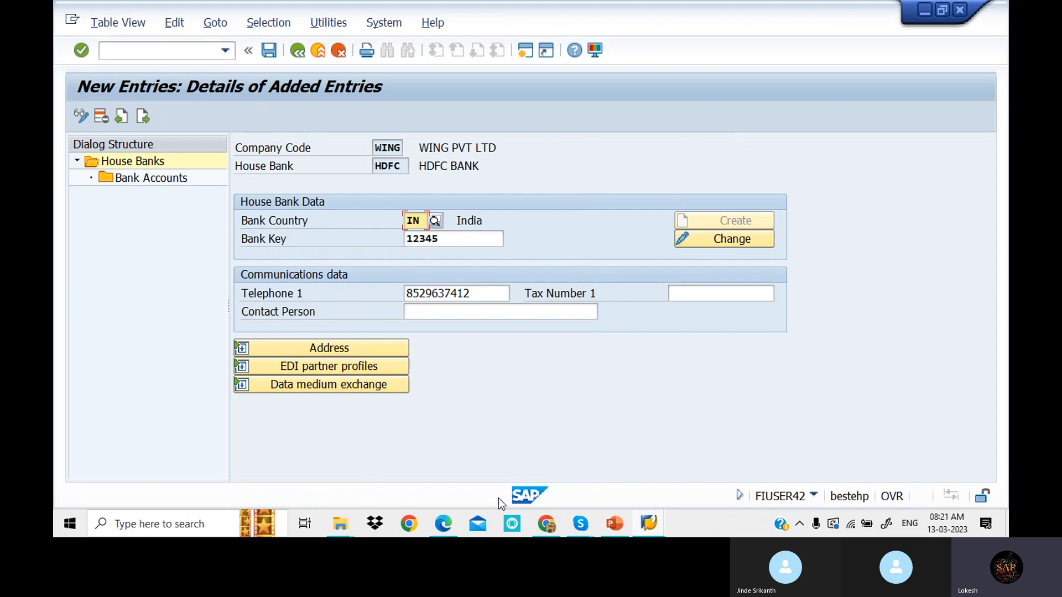
{"action": "left_click", "coordinate": [270, 51]}
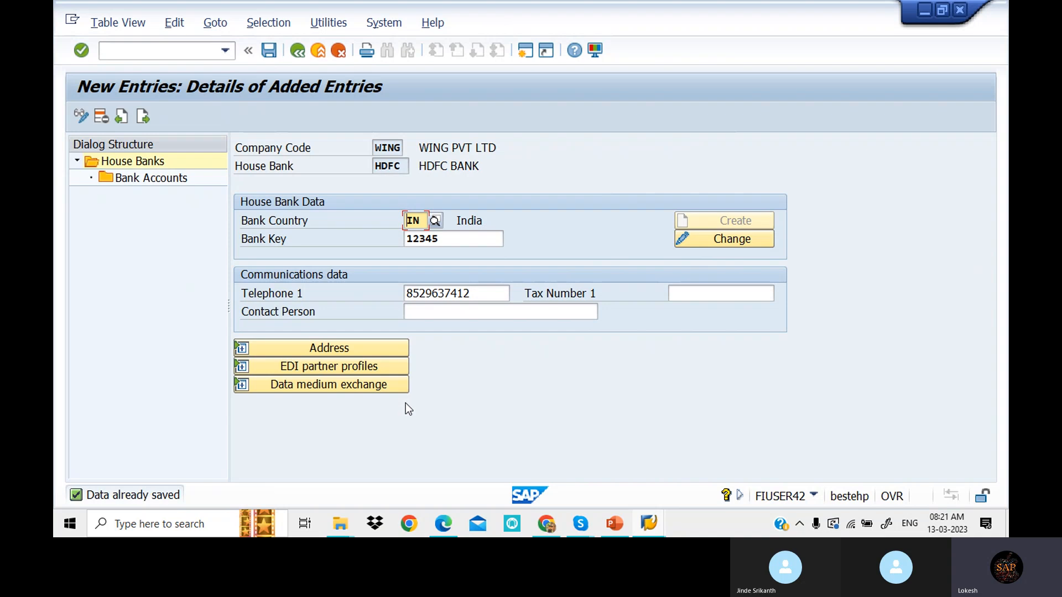
- Go back to Maintain Payment Program, open Bank determination and position the list at company code WING
{"action": "left_click", "coordinate": [297, 51]}
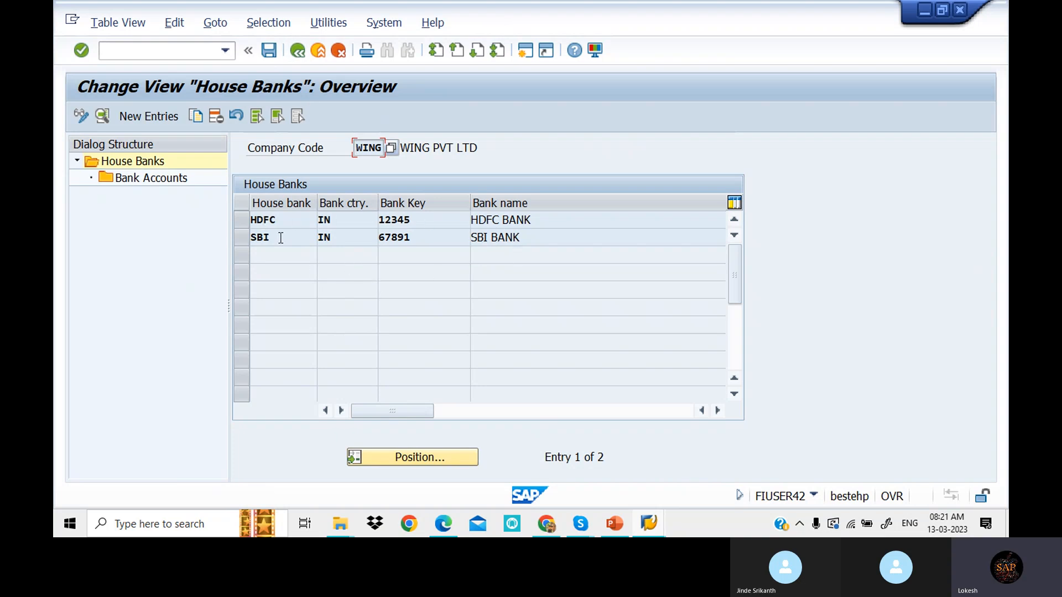
{"action": "left_click", "coordinate": [298, 53]}
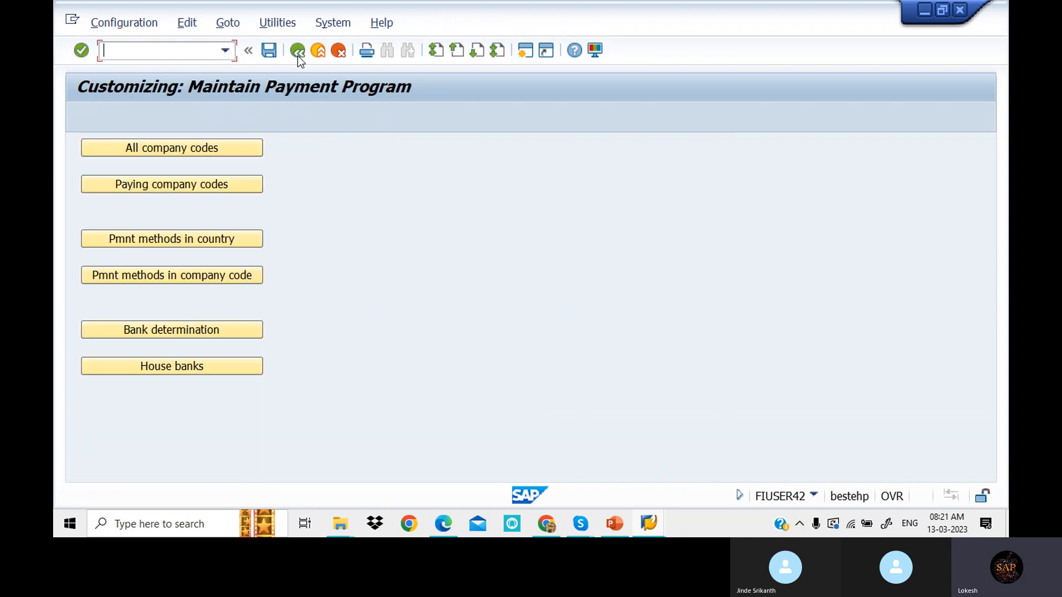
{"action": "left_click", "coordinate": [229, 333]}
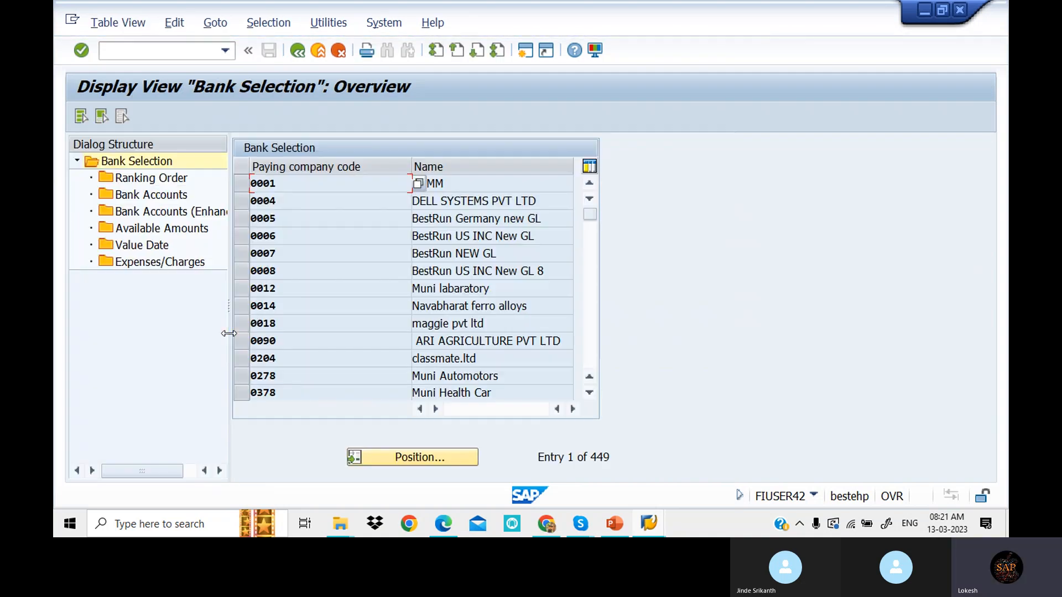
{"action": "left_click", "coordinate": [419, 462]}
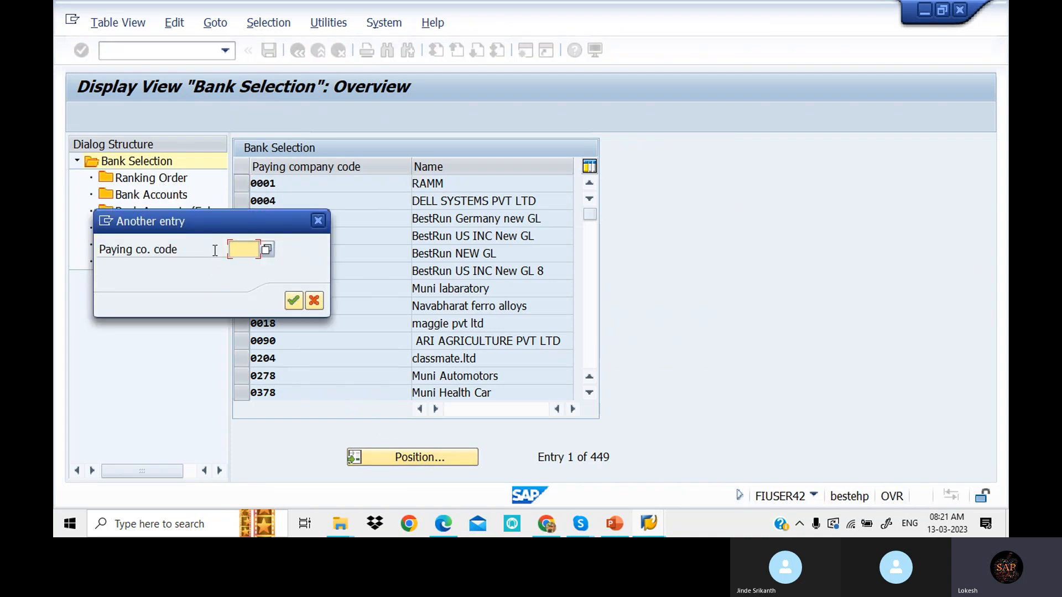
{"action": "type", "text": "WIN"}
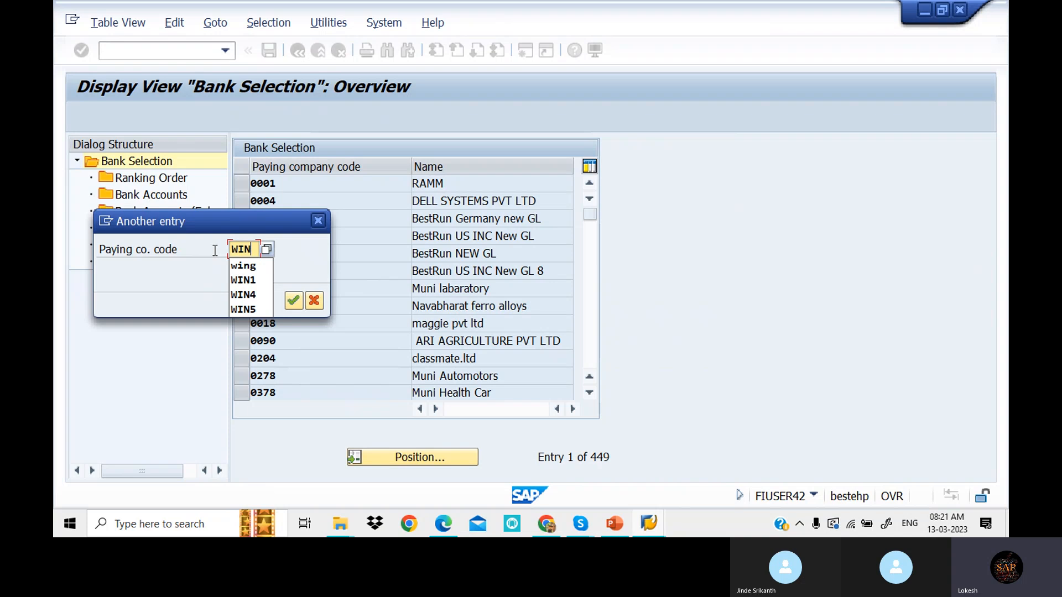
{"action": "type", "text": "G"}
{"action": "key", "text": "Return"}
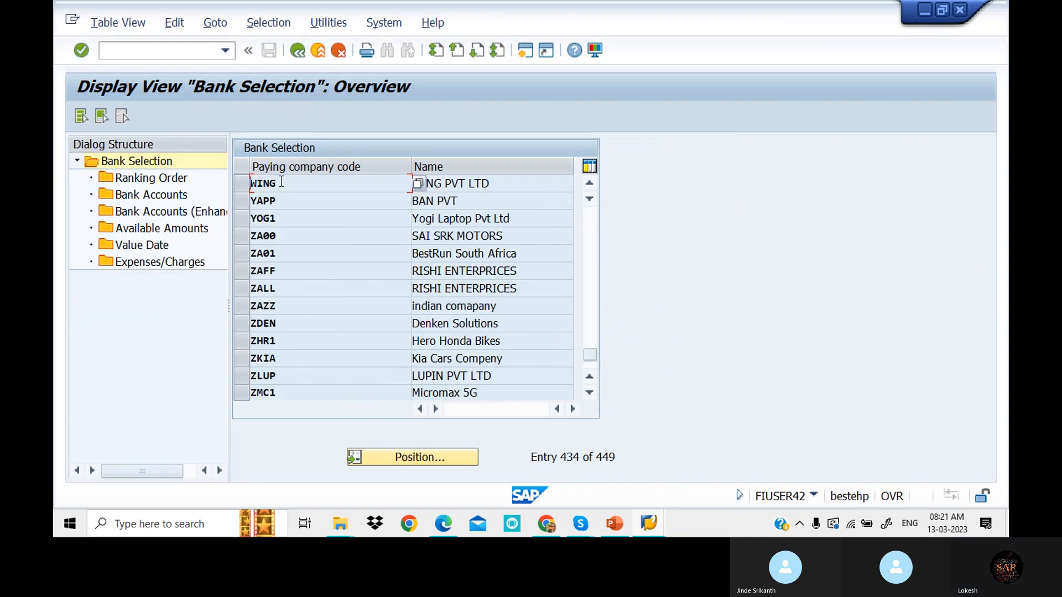
{"action": "left_click", "coordinate": [242, 183]}
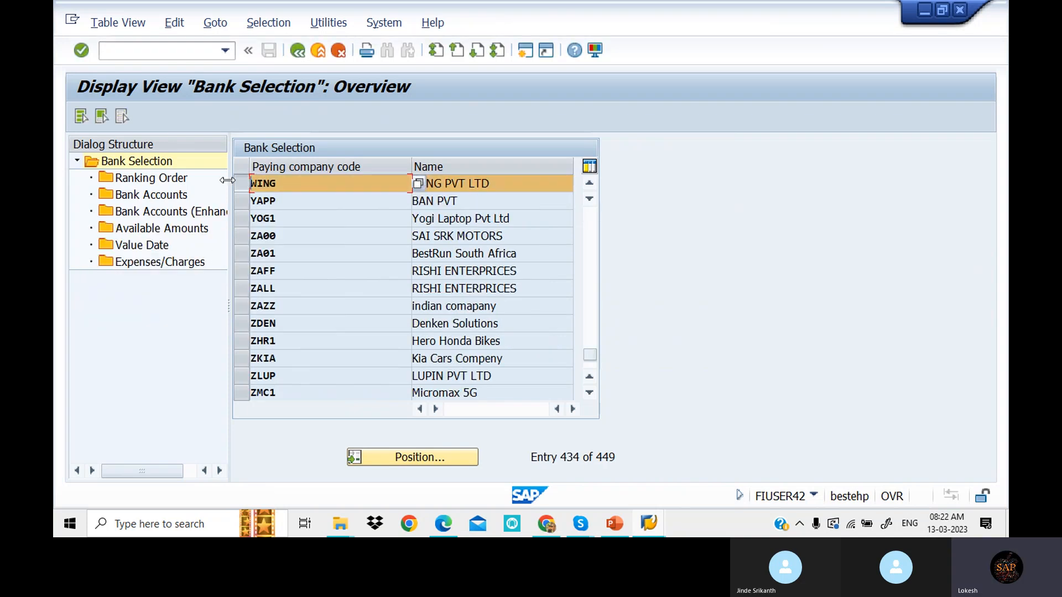
- Open WING's Ranking Order and add a row with payment method +, currency INR and rank 1
{"action": "double_click", "coordinate": [164, 180]}
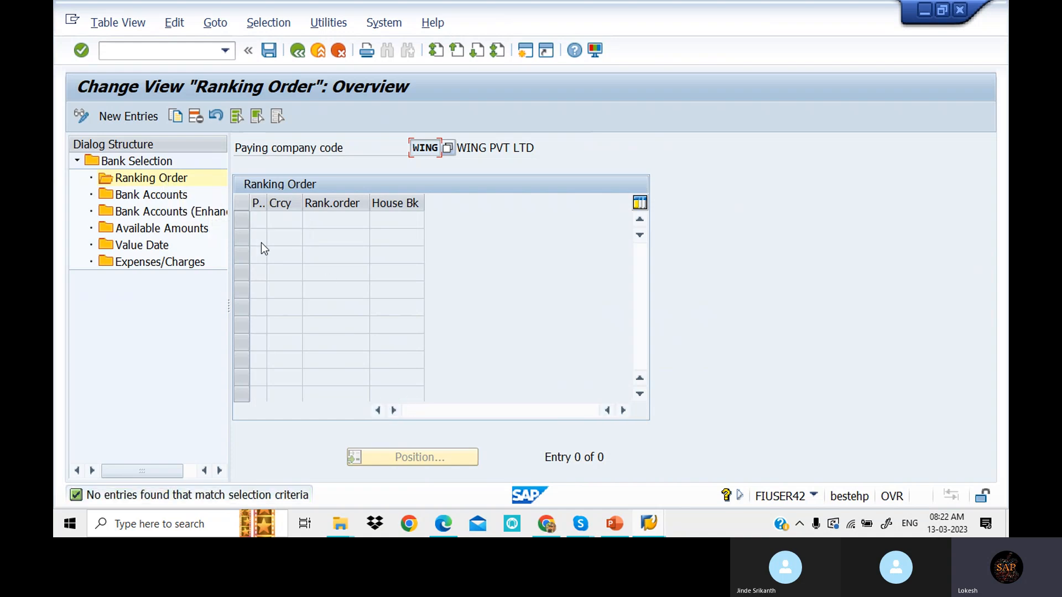
{"action": "left_click", "coordinate": [141, 121]}
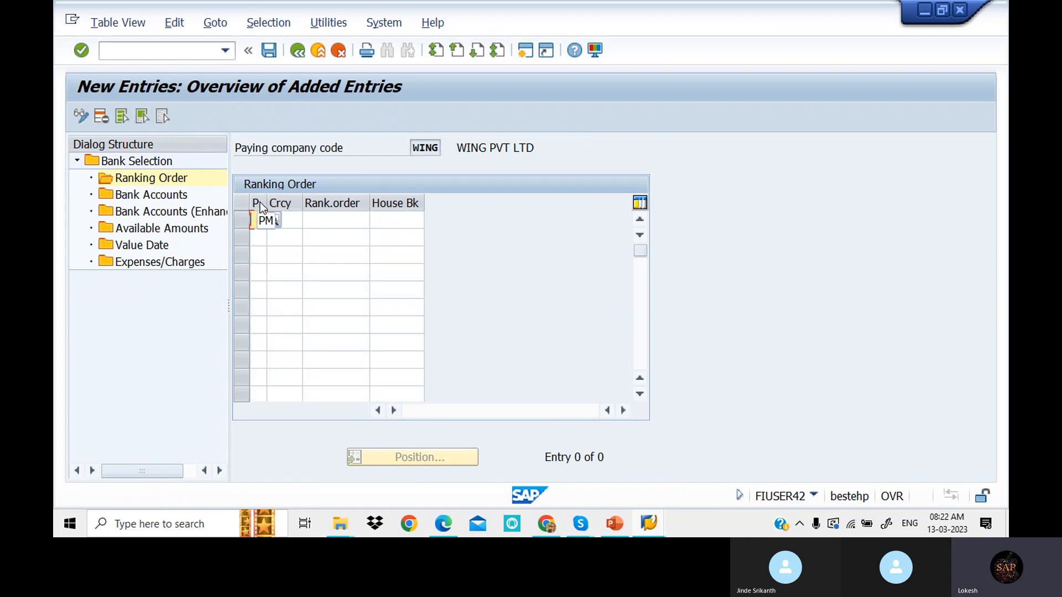
{"action": "type", "text": "+"}
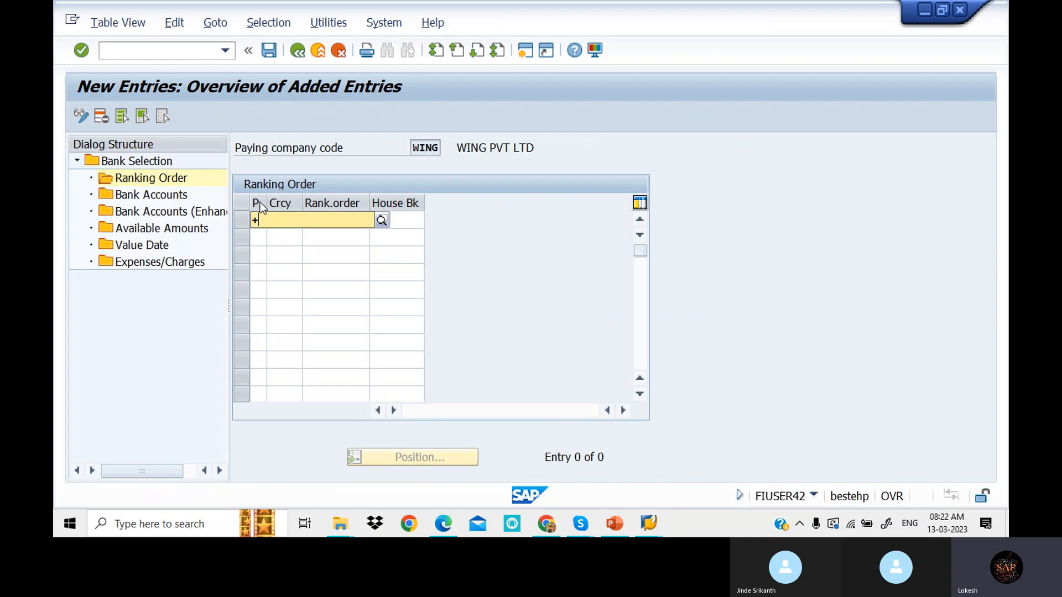
{"action": "left_click", "coordinate": [288, 251]}
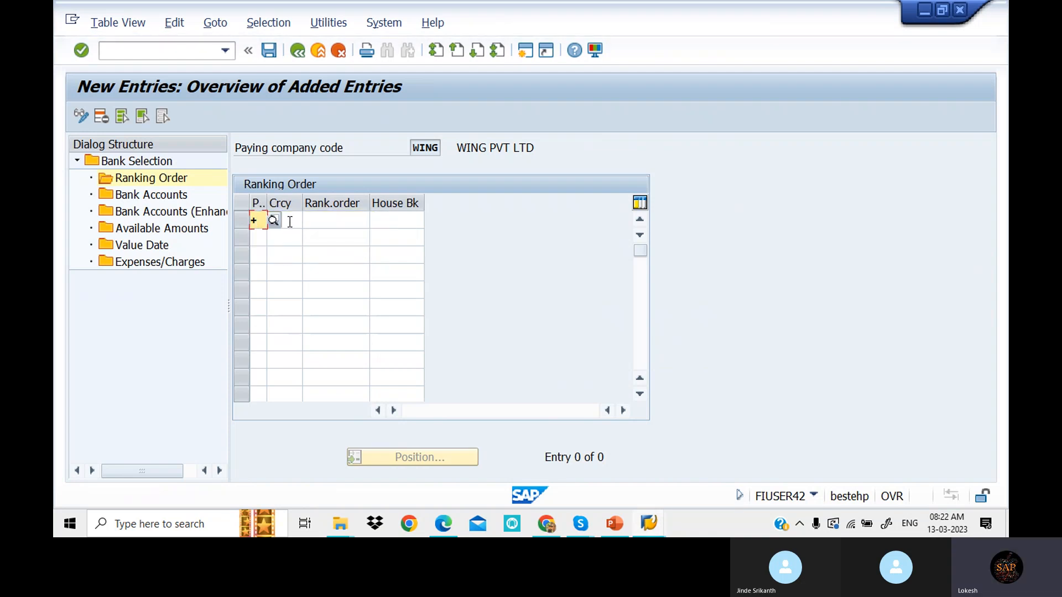
{"action": "left_click", "coordinate": [290, 221]}
{"action": "type", "text": "I"}
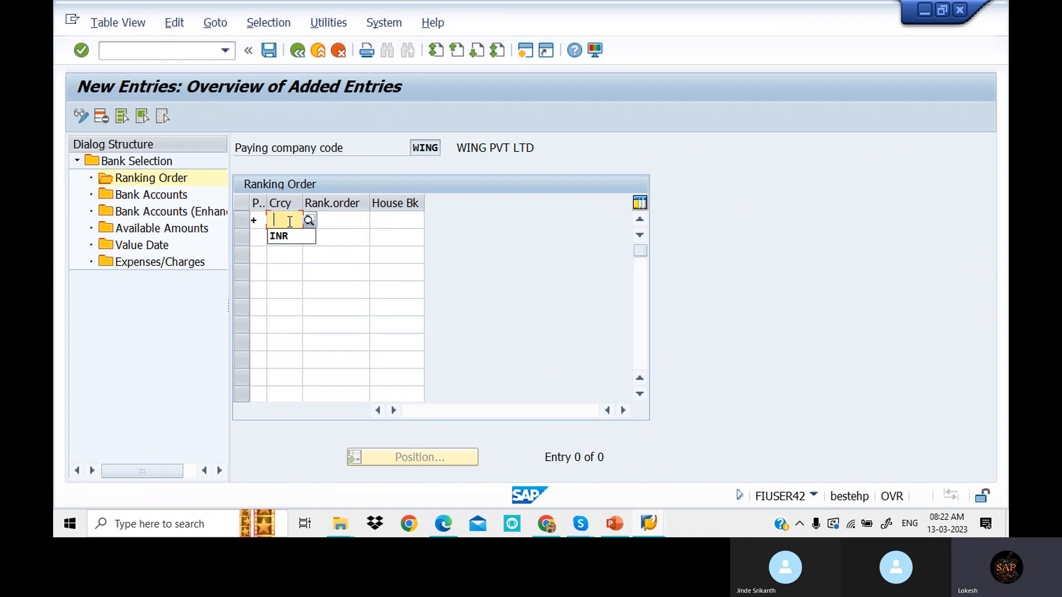
{"action": "left_click", "coordinate": [287, 234]}
{"action": "left_click", "coordinate": [349, 221]}
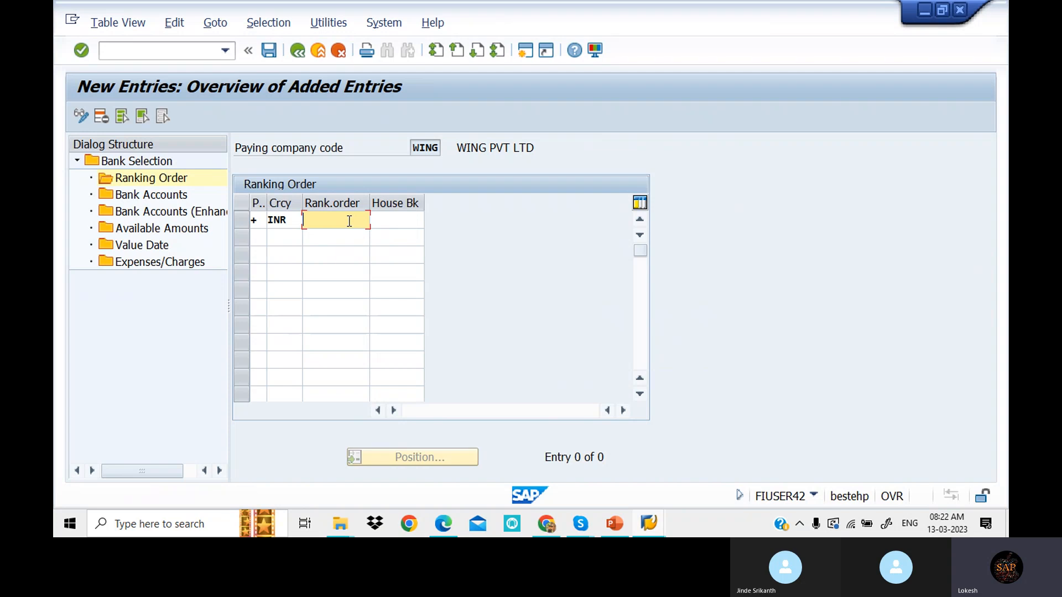
{"action": "key", "text": "space"}
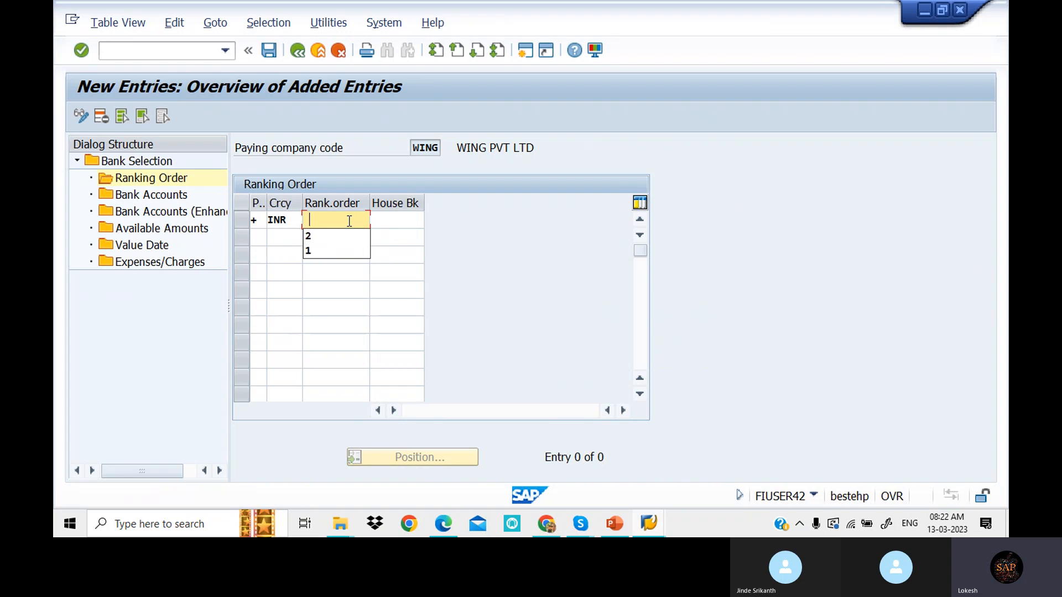
{"action": "left_click", "coordinate": [327, 247]}
- Assign house bank SBI to the first row and enter payment method + in a second row
{"action": "left_click", "coordinate": [387, 221]}
{"action": "key", "text": "space"}
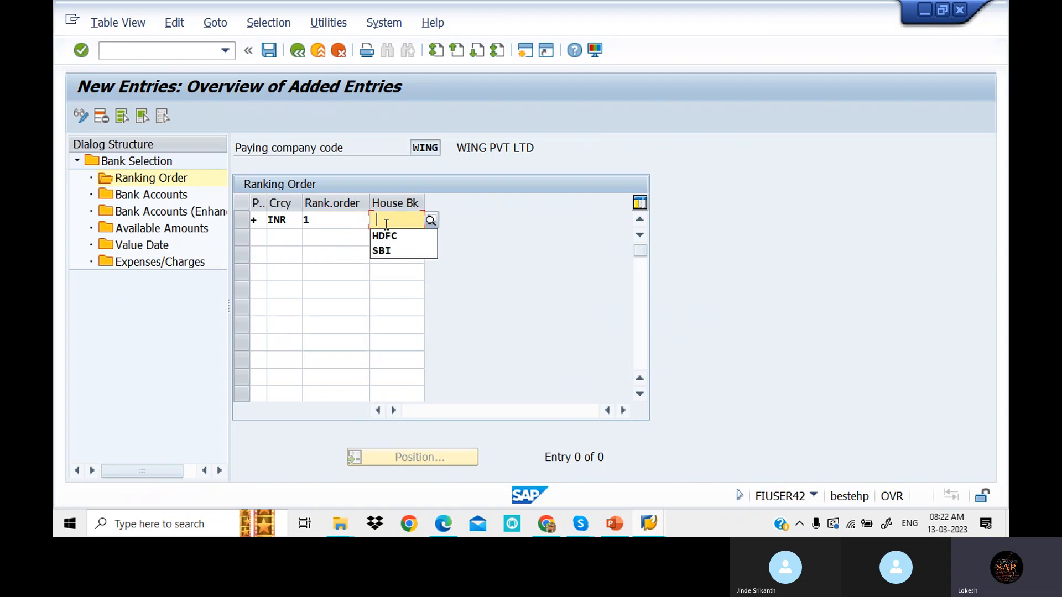
{"action": "left_click", "coordinate": [432, 219]}
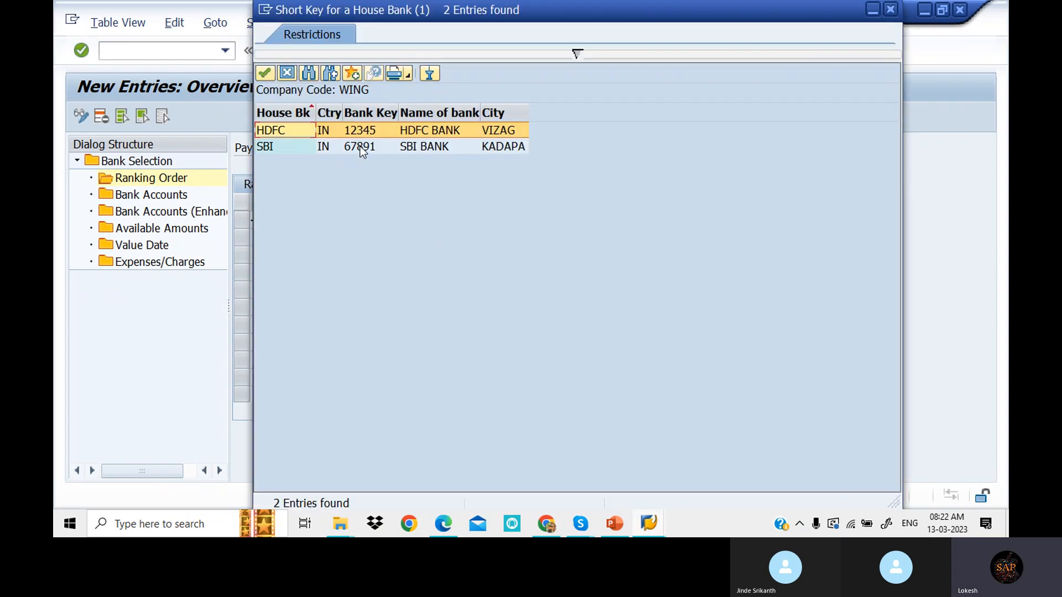
{"action": "double_click", "coordinate": [360, 146]}
{"action": "left_click", "coordinate": [262, 231]}
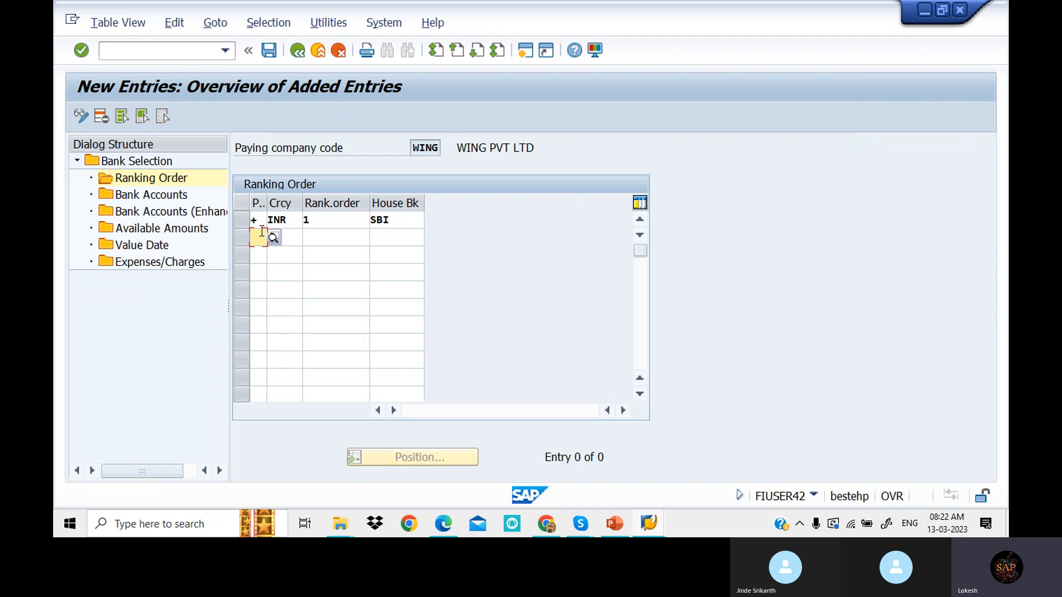
{"action": "type", "text": "+"}
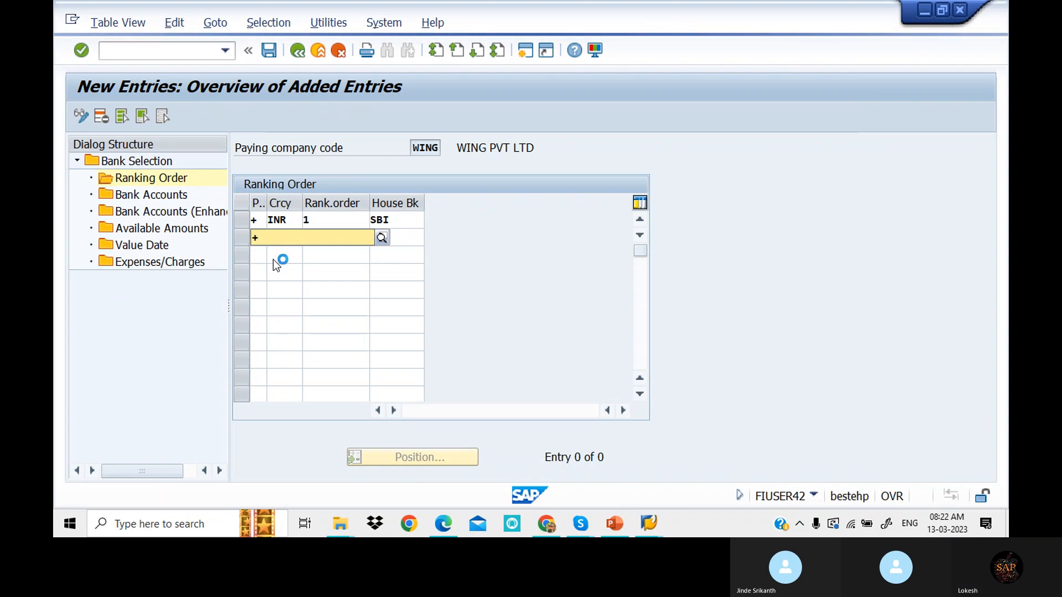
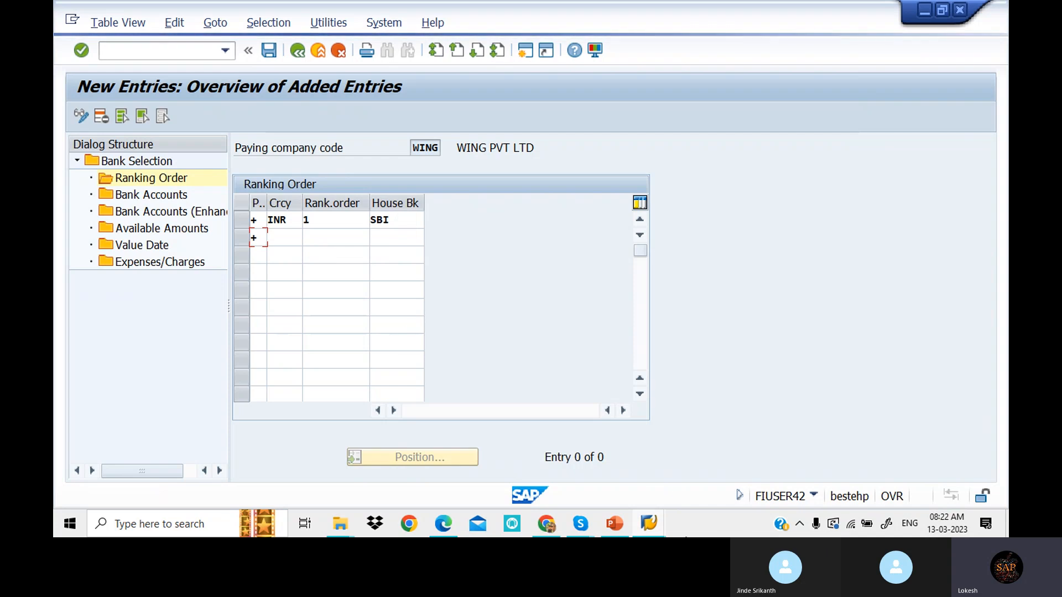
- Switch between the open SAP windows: G/L account editing, ranking order entries and CHECK payment method
{"action": "left_click", "coordinate": [653, 523]}
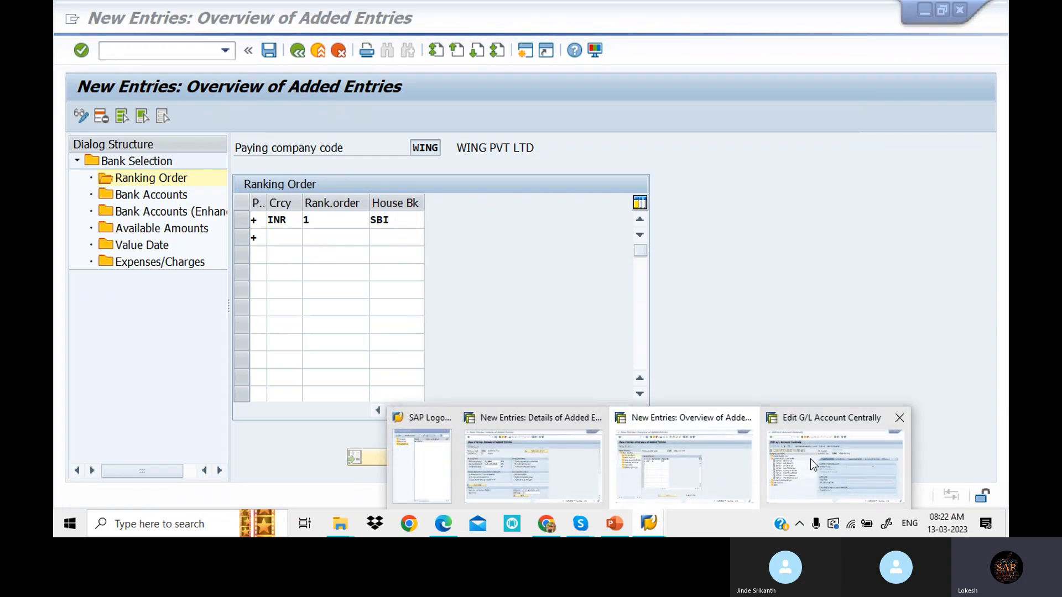
{"action": "left_click", "coordinate": [810, 474]}
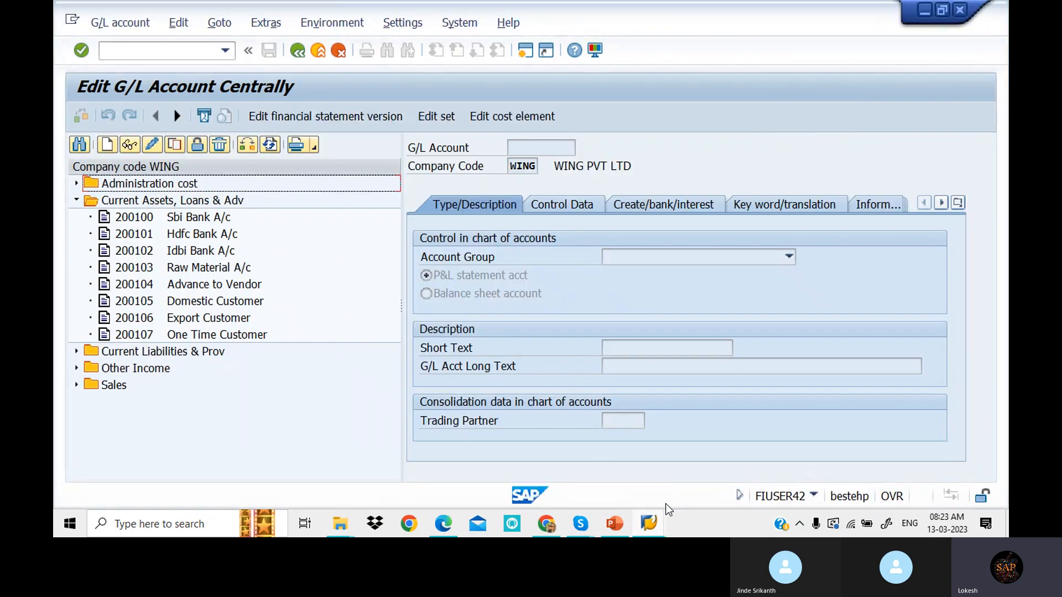
{"action": "left_click", "coordinate": [649, 525]}
{"action": "left_click", "coordinate": [679, 468]}
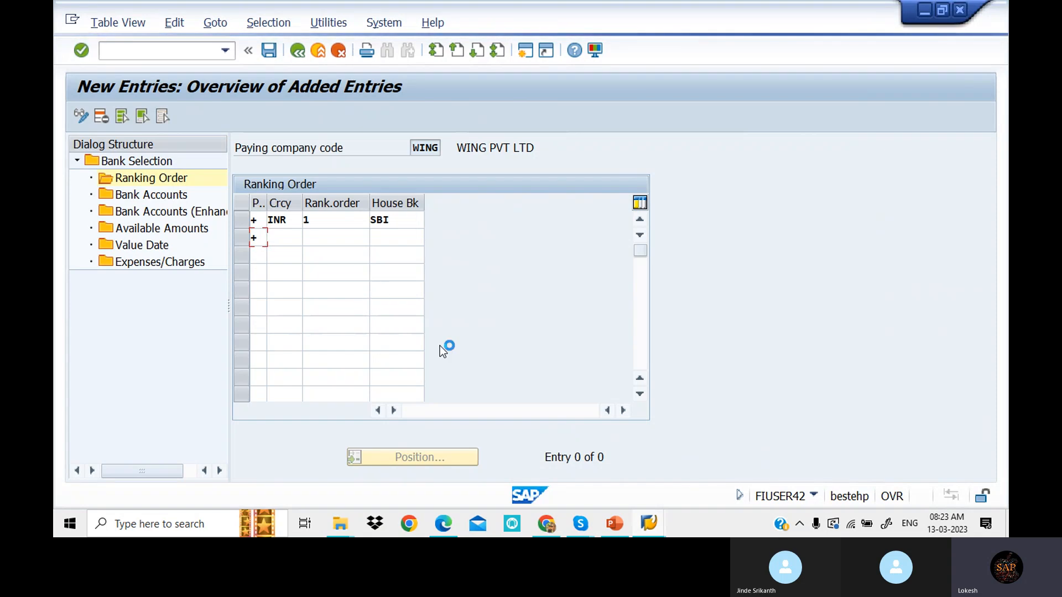
{"action": "left_click", "coordinate": [653, 525]}
{"action": "left_click", "coordinate": [552, 466]}
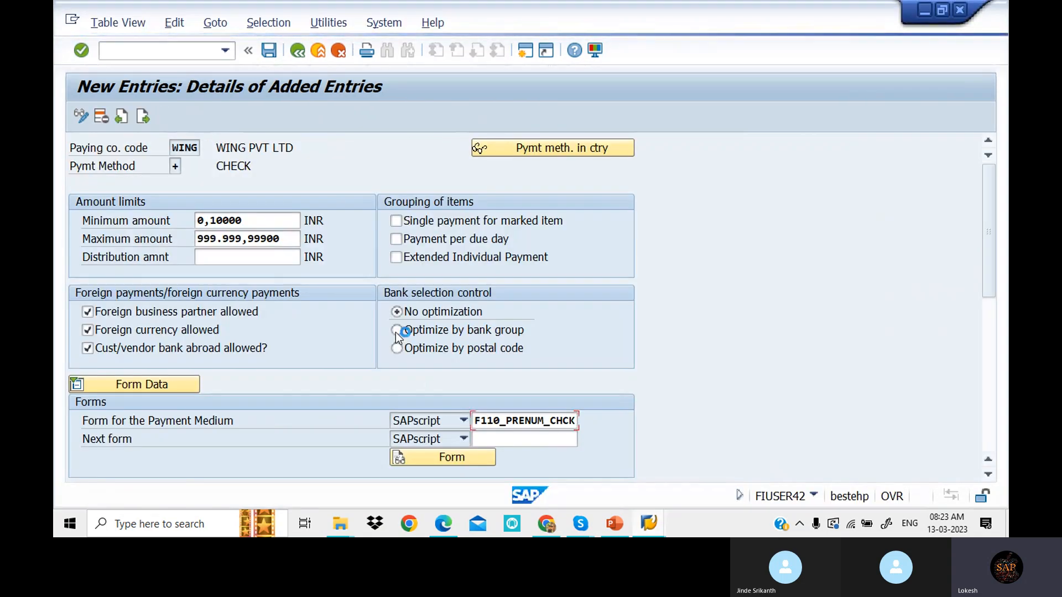
{"action": "left_click", "coordinate": [648, 525]}
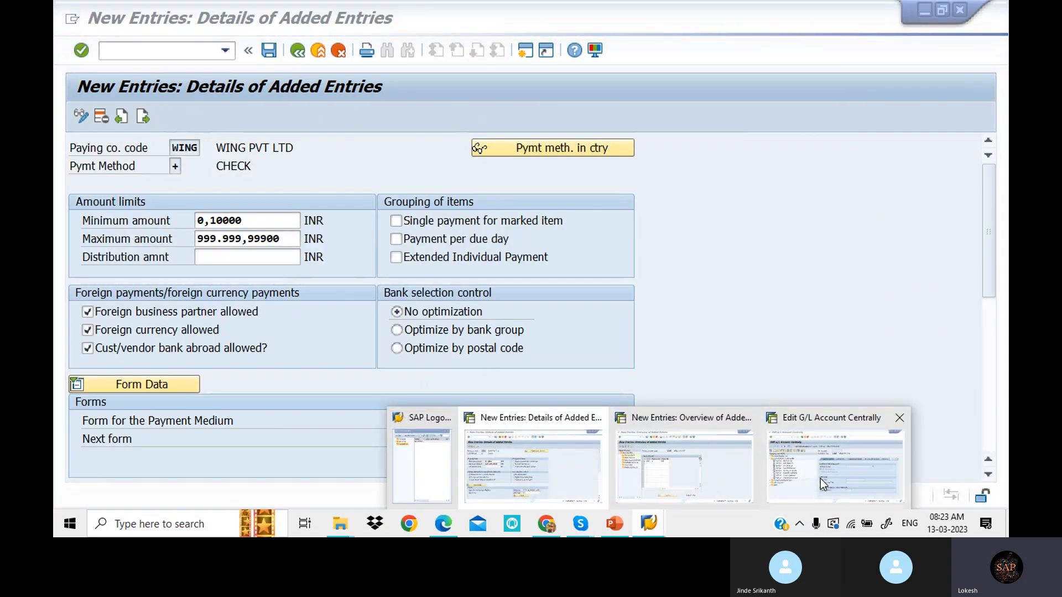
{"action": "left_click", "coordinate": [821, 479]}
- Leave the G/L account transaction with /N and return to the ranking order window
{"action": "left_click", "coordinate": [171, 52]}
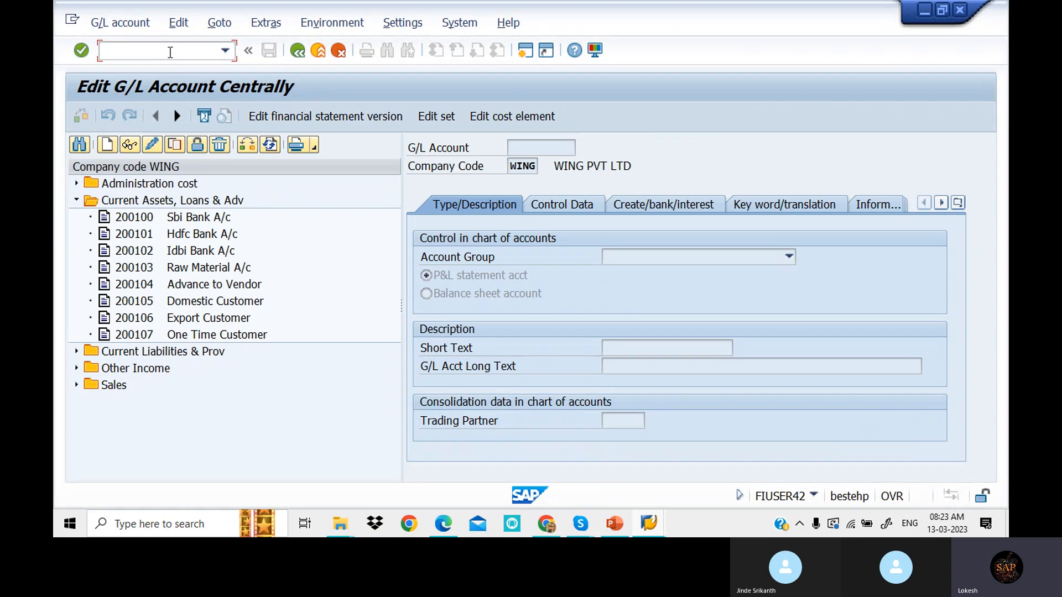
{"action": "type", "text": "/NFBZP"}
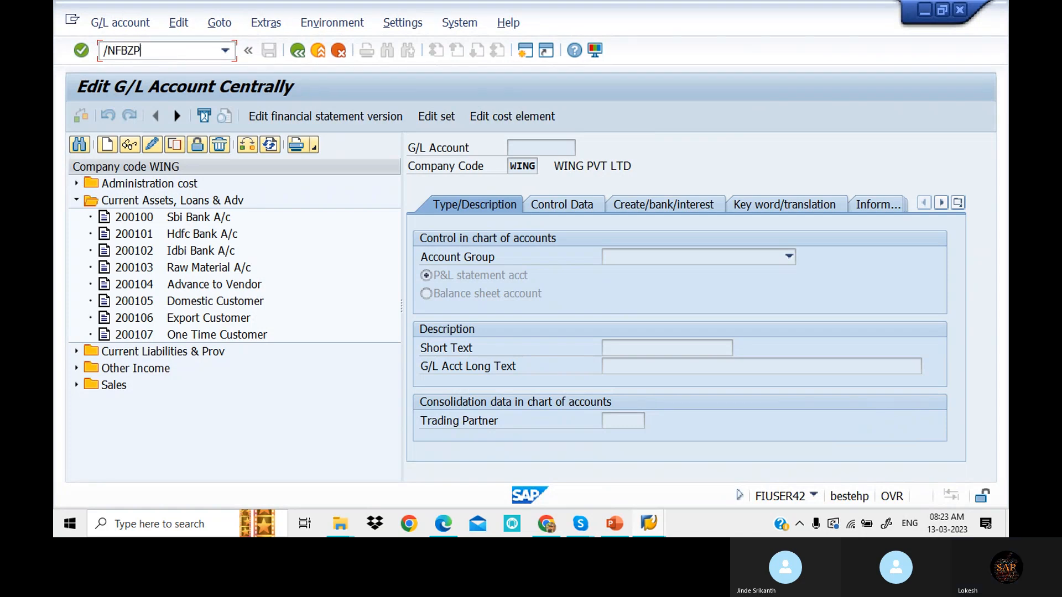
{"action": "key", "text": "Return"}
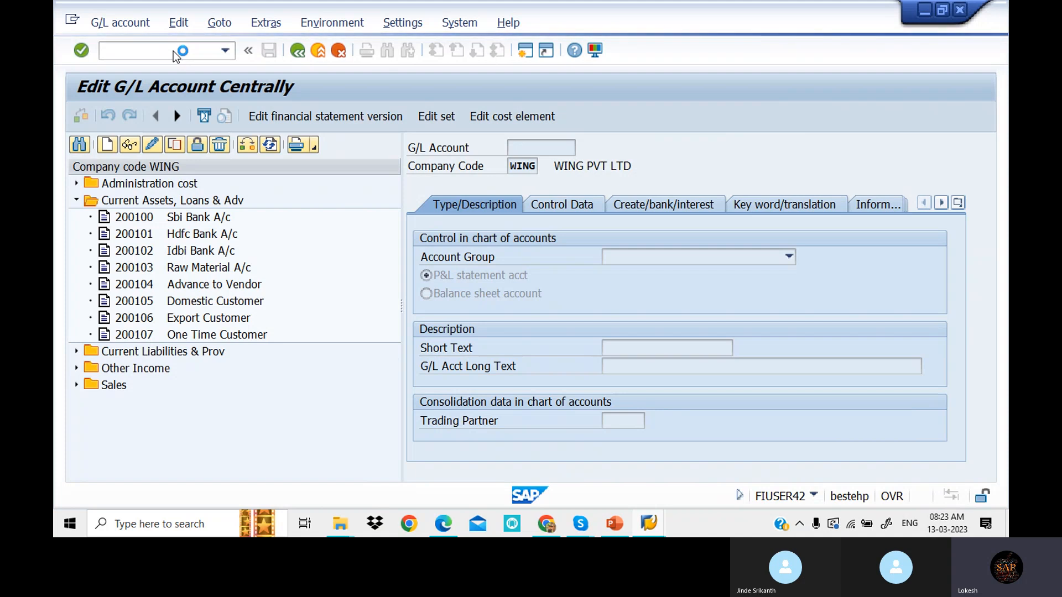
{"action": "mouse_move", "coordinate": [648, 526]}
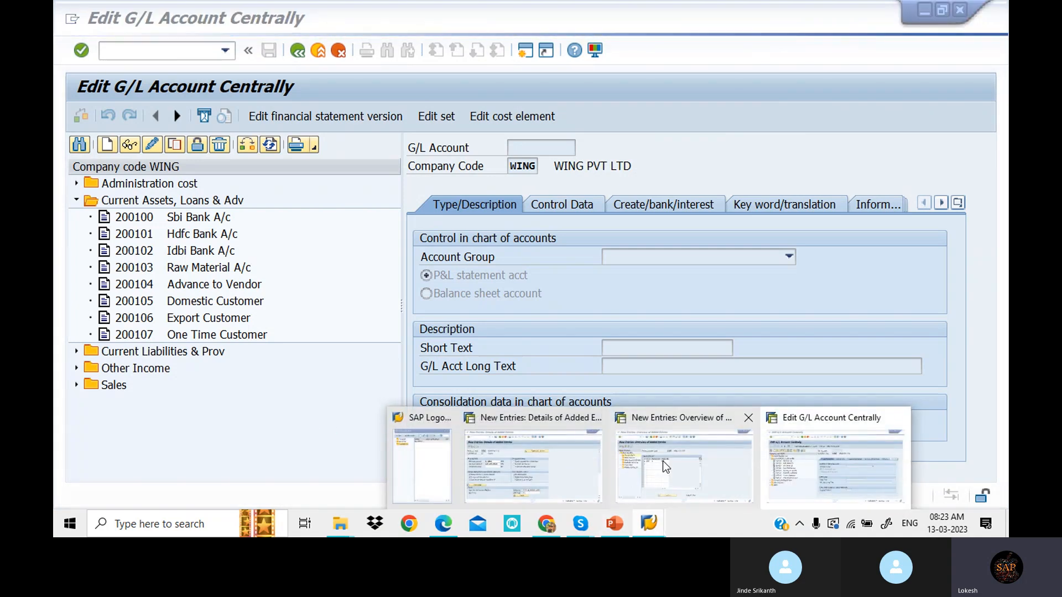
{"action": "left_click", "coordinate": [662, 460]}
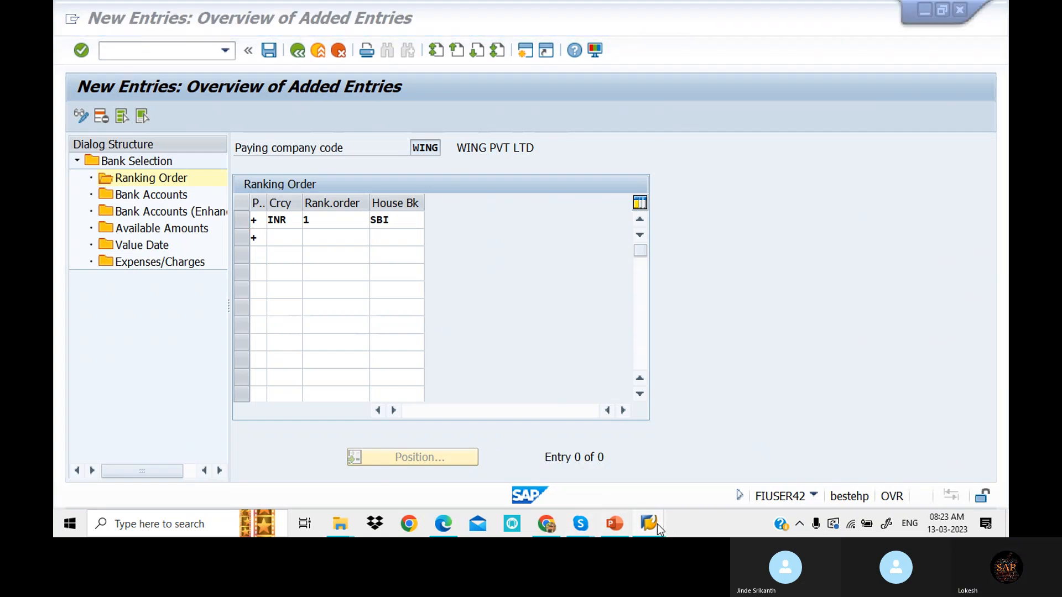
- Log on to client 800 in a new session, continuing the multiple logon, and run FBZP
{"action": "mouse_move", "coordinate": [657, 523]}
{"action": "left_click", "coordinate": [437, 476]}
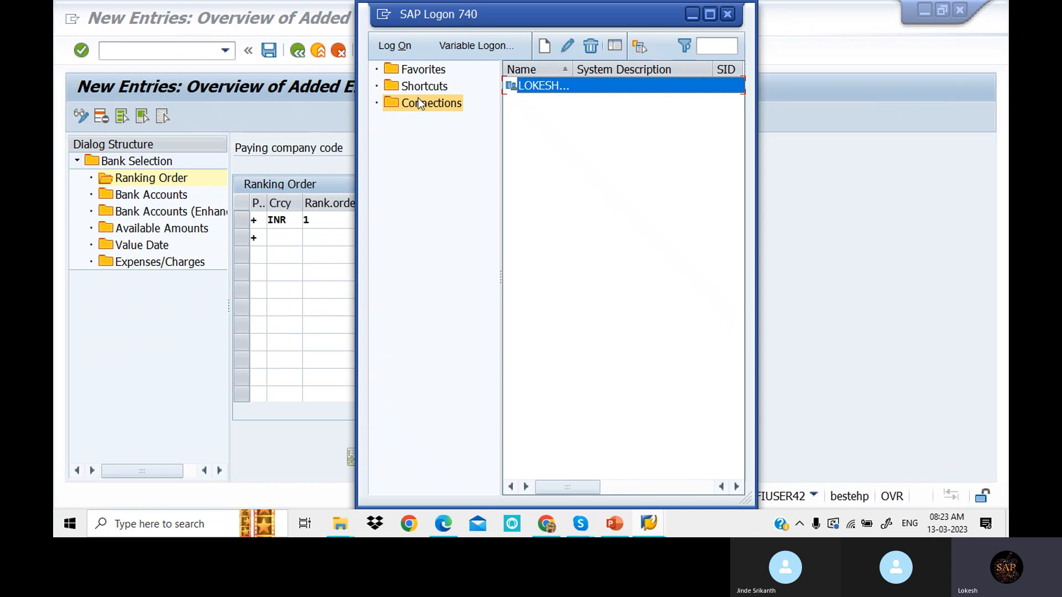
{"action": "left_click", "coordinate": [402, 51]}
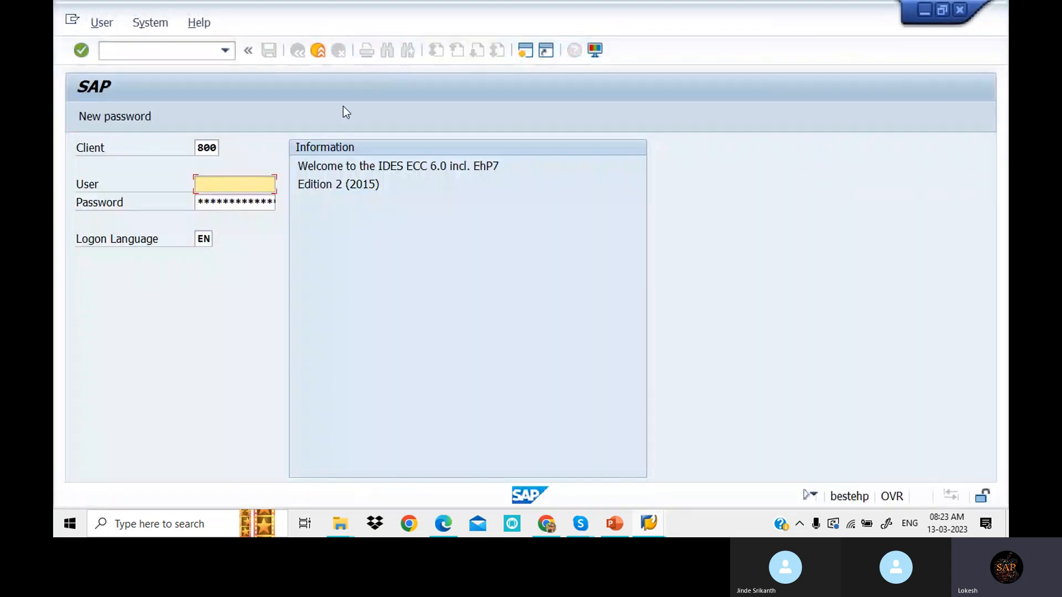
{"action": "type", "text": "F"}
{"action": "left_click", "coordinate": [240, 205]}
{"action": "left_click", "coordinate": [235, 199]}
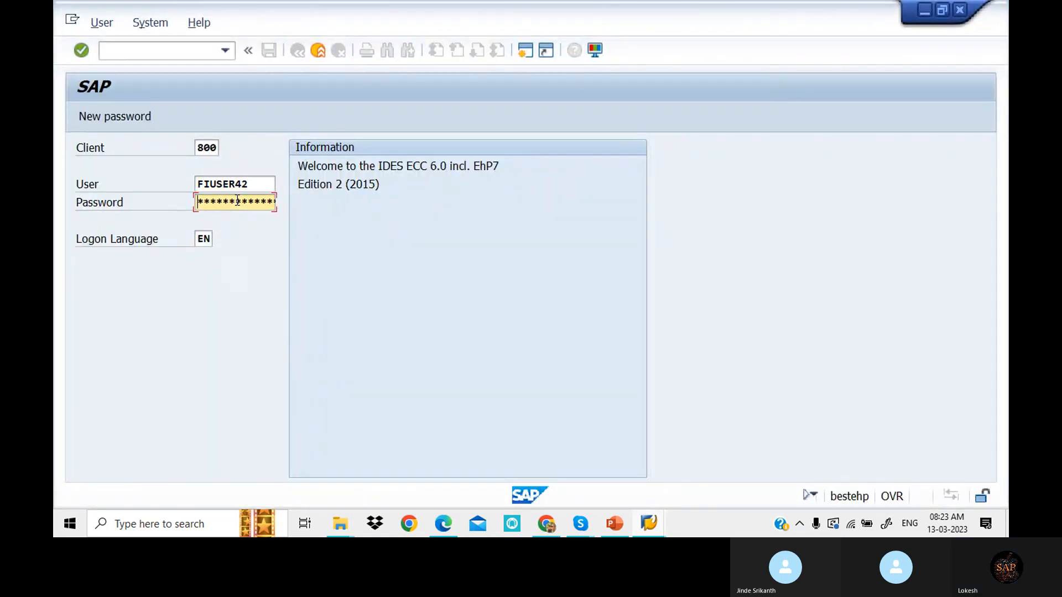
{"action": "type", "text": "****"}
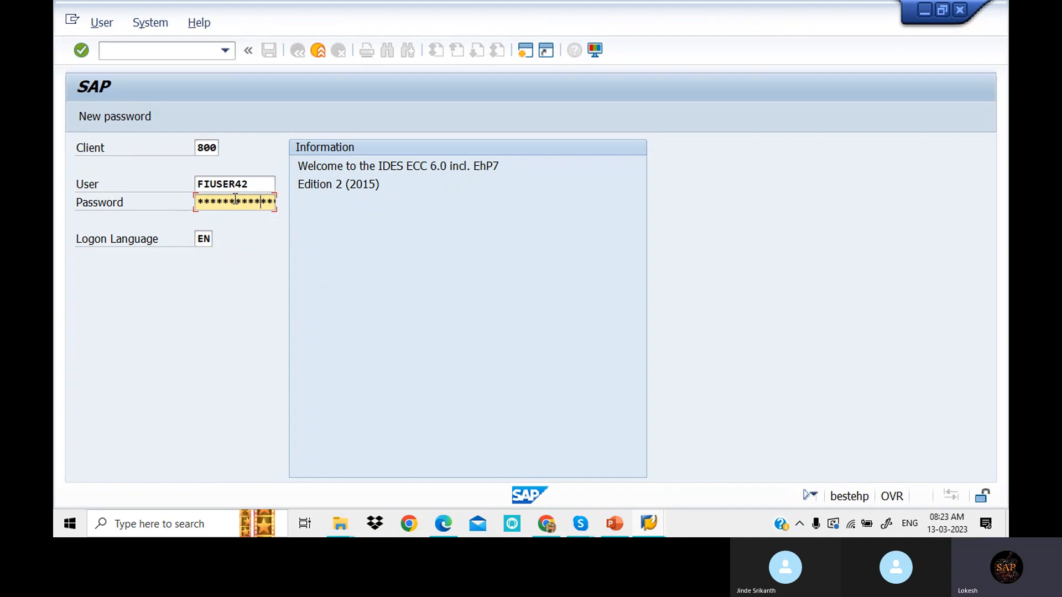
{"action": "key", "text": "Return"}
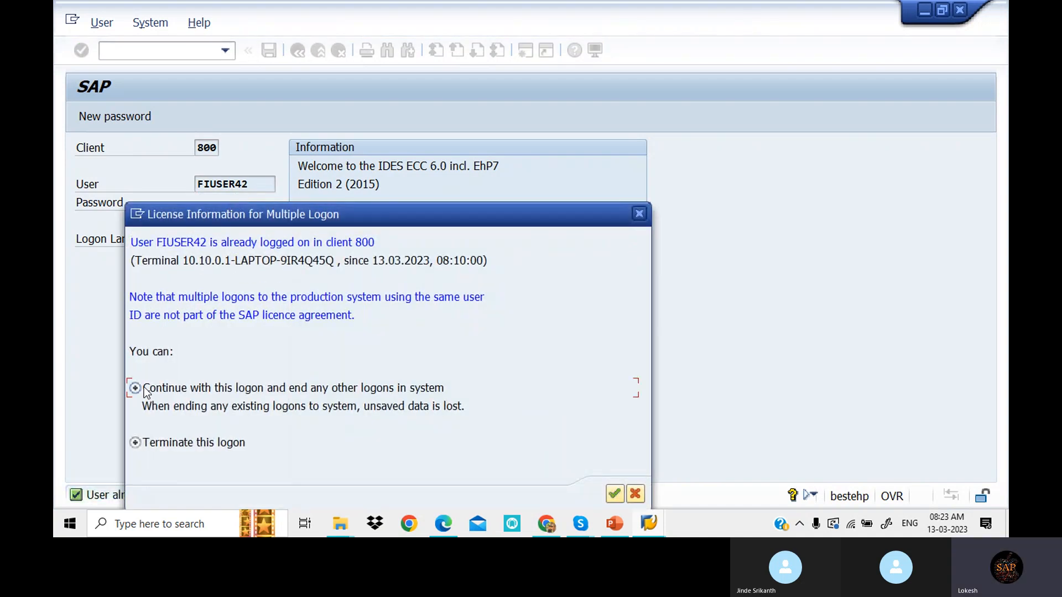
{"action": "left_click", "coordinate": [616, 496]}
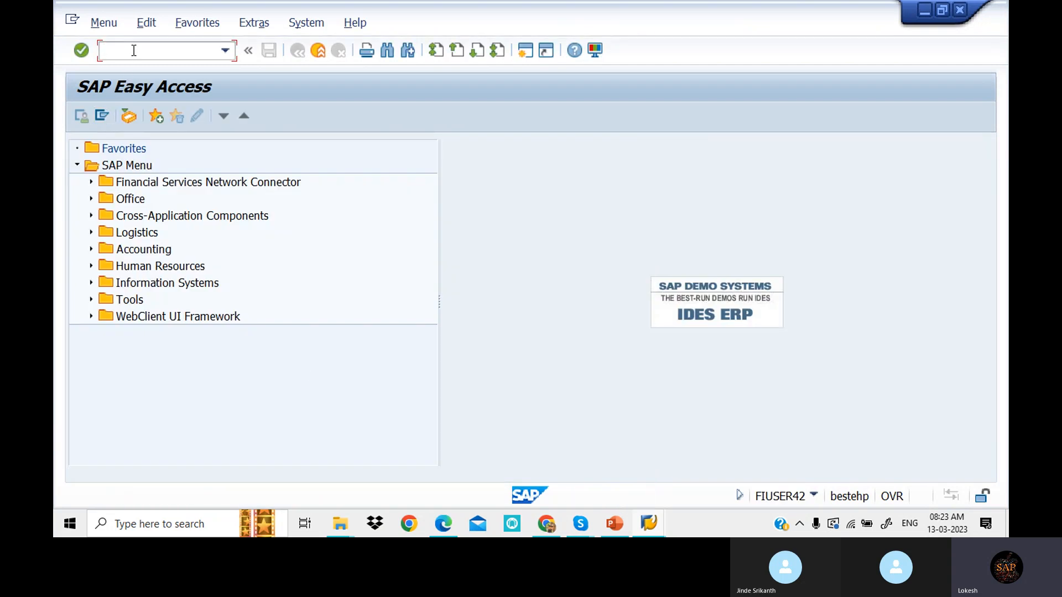
{"action": "key", "text": "Return"}
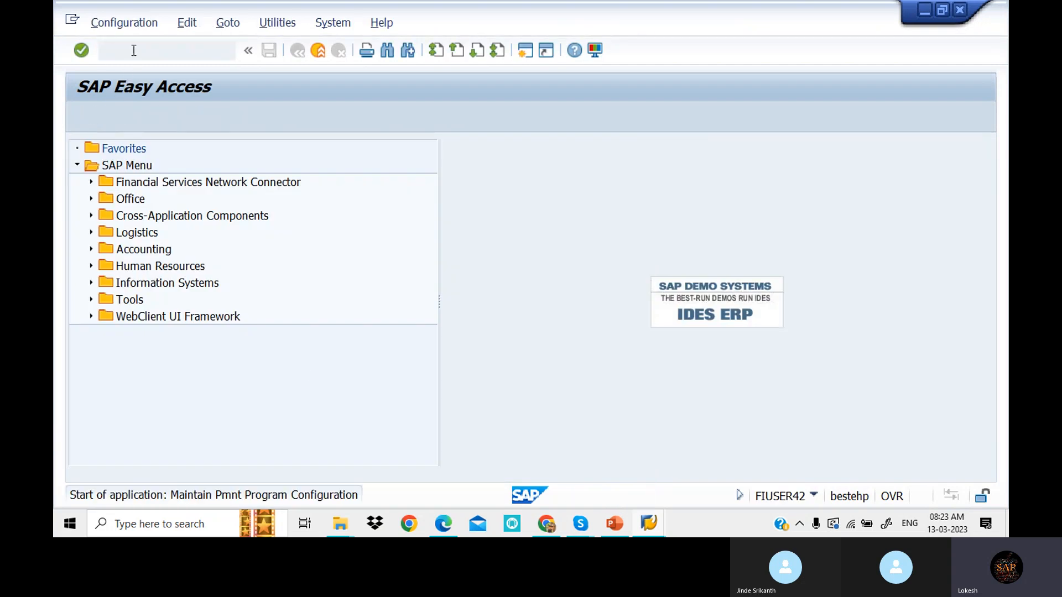
- Open Bank determination, jump to company code WING and open its Ranking Order
{"action": "left_click", "coordinate": [229, 336]}
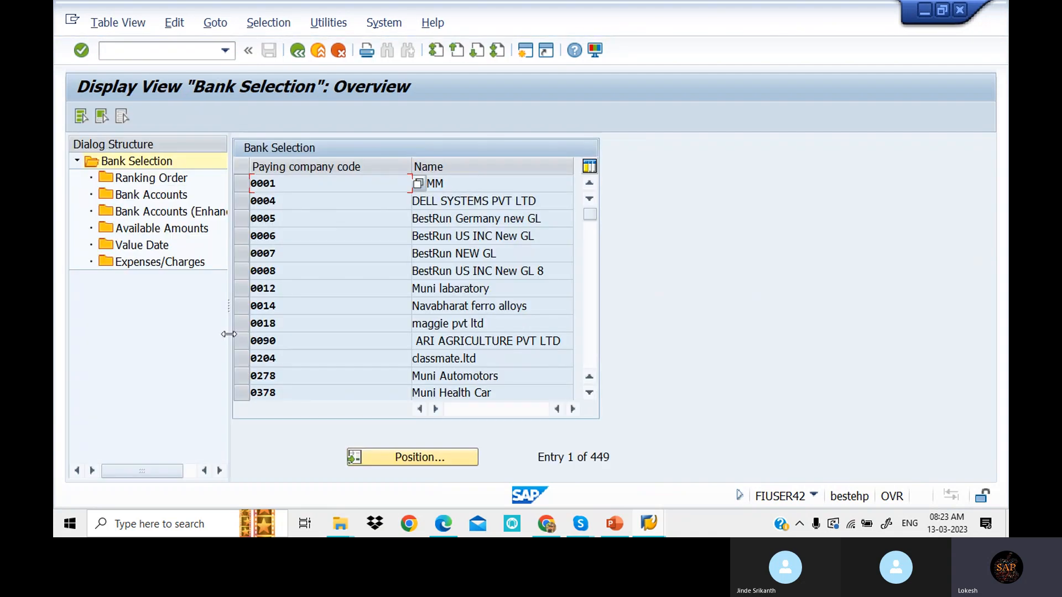
{"action": "left_click", "coordinate": [409, 457]}
{"action": "left_click", "coordinate": [271, 266]}
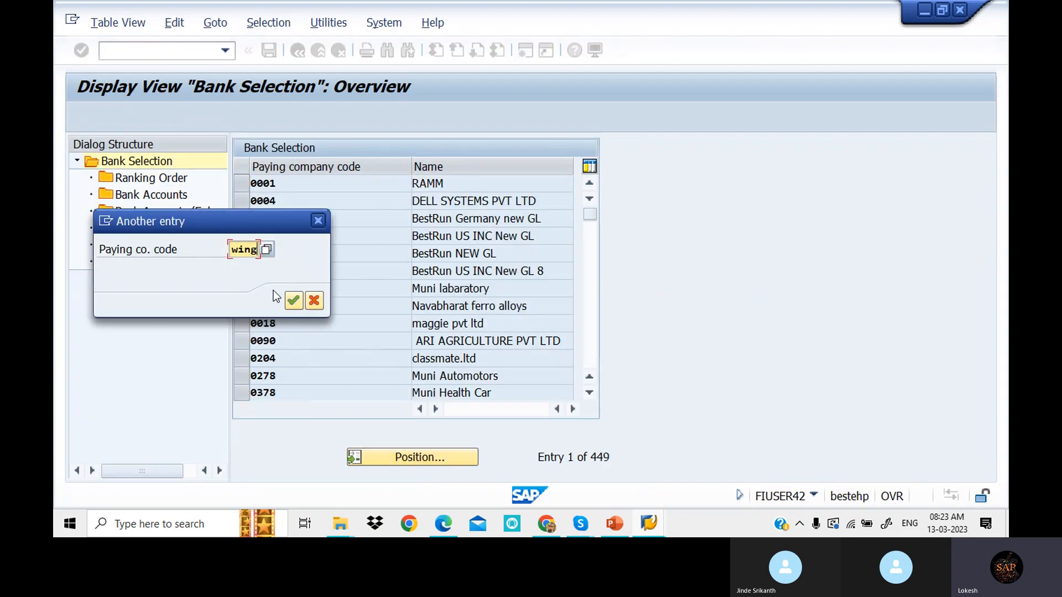
{"action": "left_click", "coordinate": [296, 301]}
{"action": "left_click", "coordinate": [242, 188]}
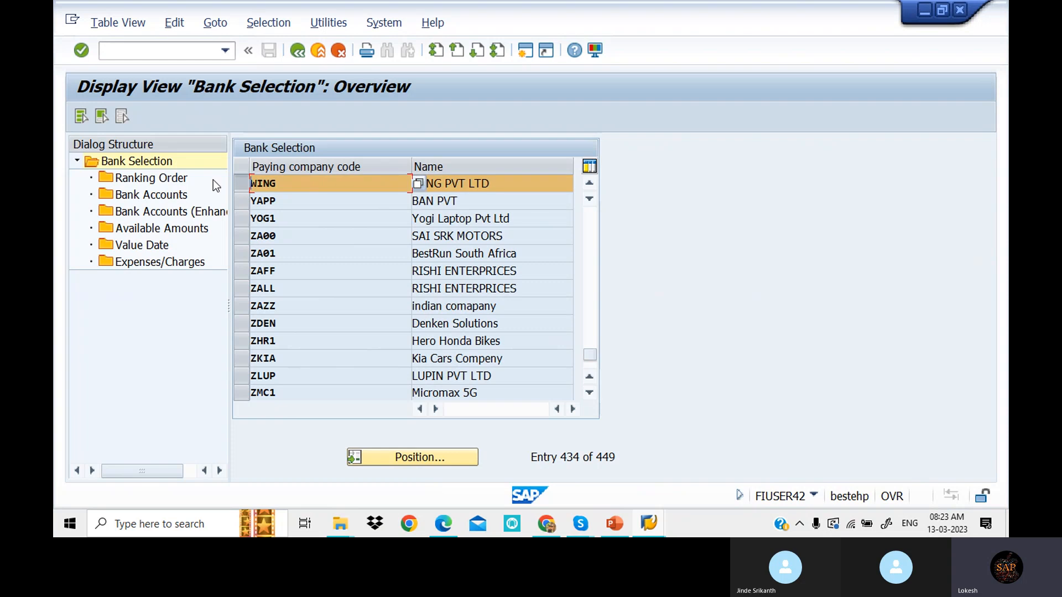
{"action": "double_click", "coordinate": [178, 179]}
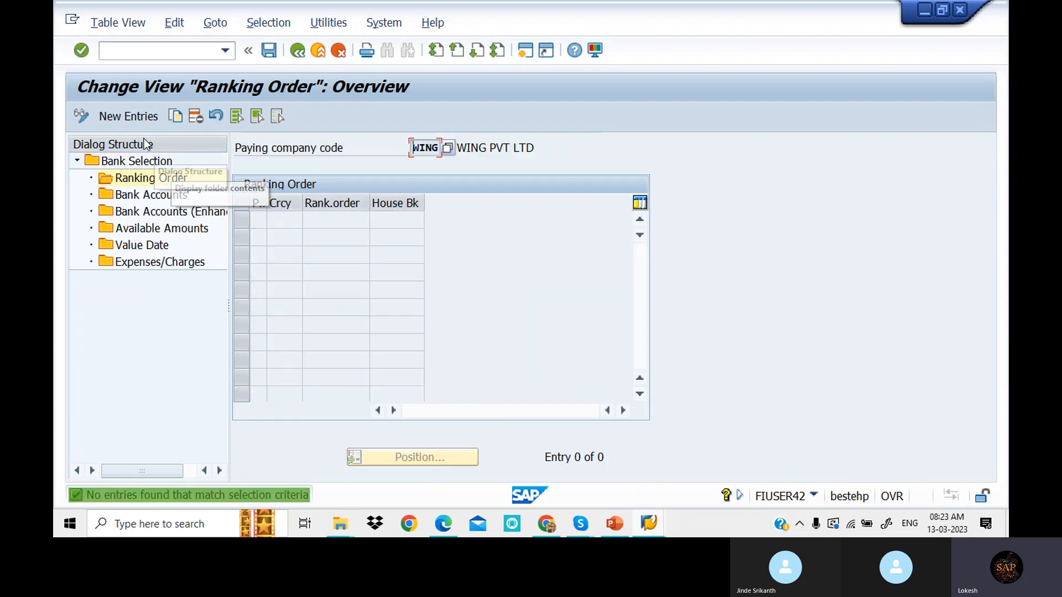
- Add a first ranking row: payment method +, currency INR, rank 1, house bank SBI
{"action": "left_click", "coordinate": [131, 114]}
{"action": "left_click", "coordinate": [267, 222]}
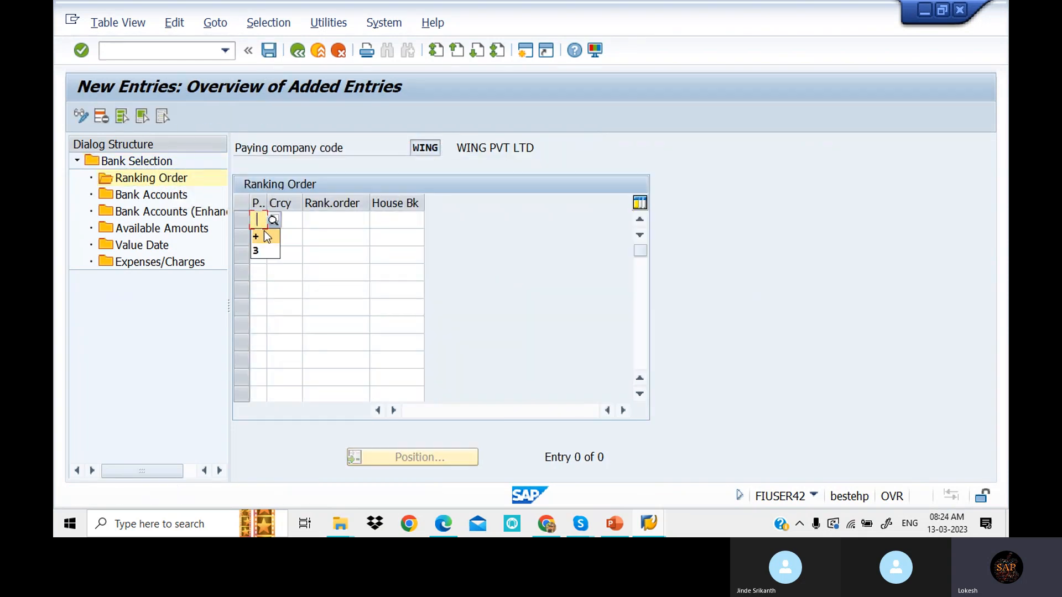
{"action": "left_click", "coordinate": [263, 234]}
{"action": "left_click", "coordinate": [290, 225]}
{"action": "left_click", "coordinate": [301, 236]}
{"action": "left_click", "coordinate": [354, 219]}
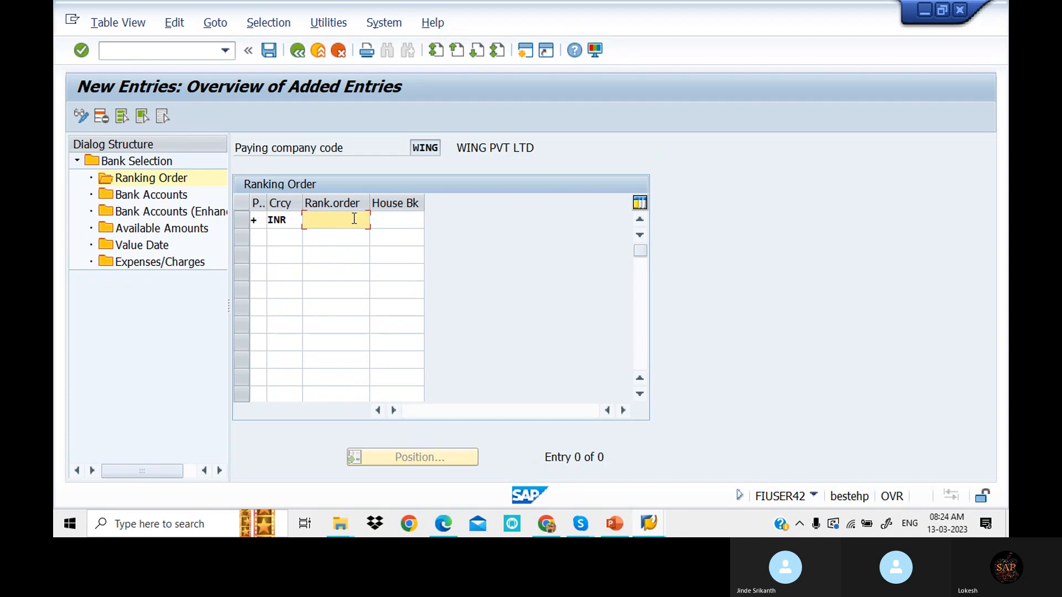
{"action": "left_click", "coordinate": [333, 238]}
{"action": "left_click", "coordinate": [389, 221]}
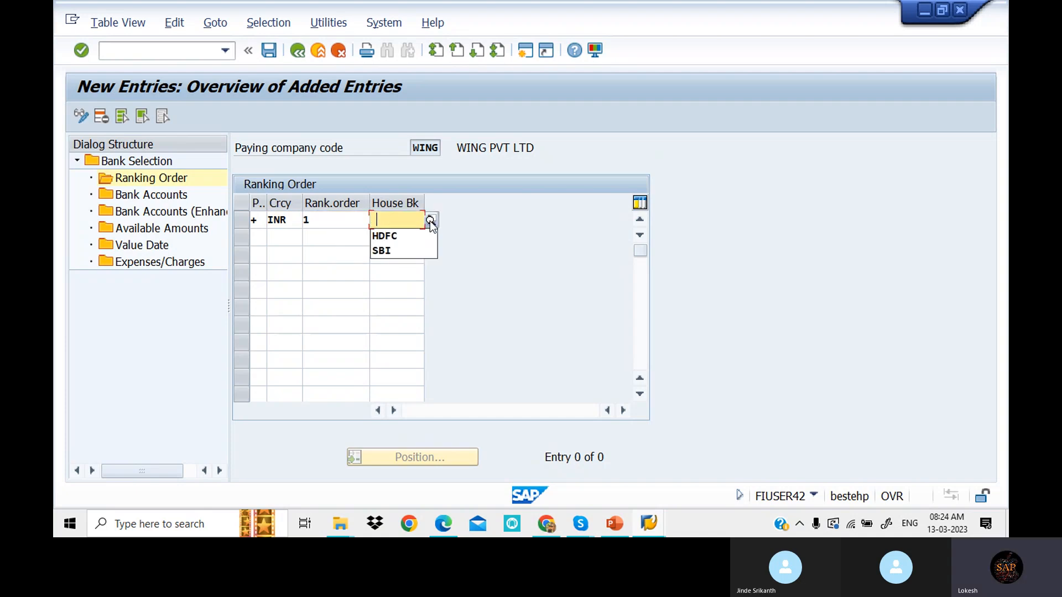
{"action": "left_click", "coordinate": [435, 223]}
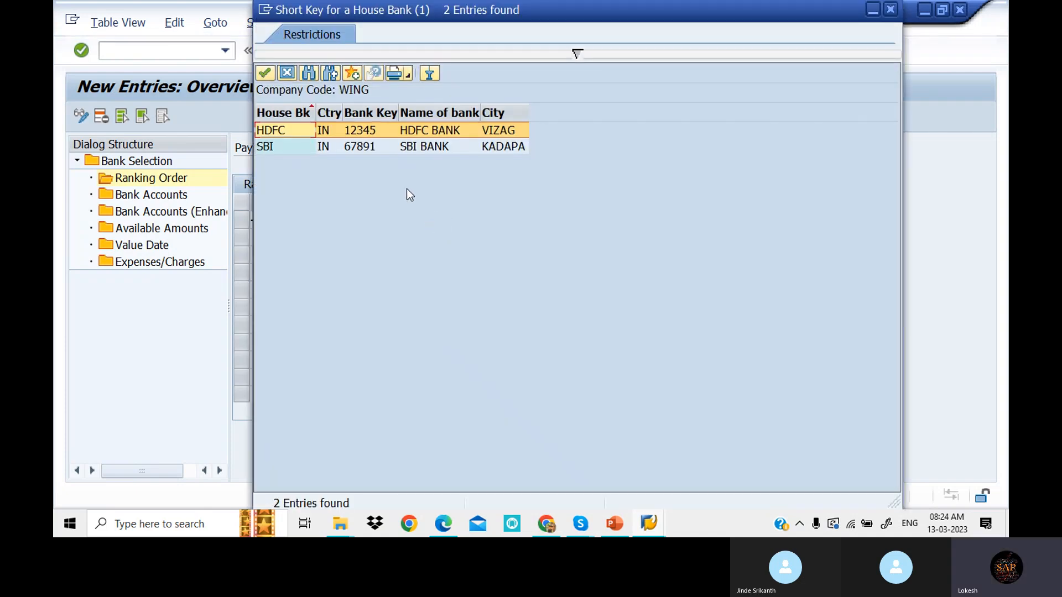
{"action": "double_click", "coordinate": [400, 149]}
- Add a second ranking row: payment method +, currency INR, rank 2, house bank HDFC
{"action": "left_click", "coordinate": [259, 239]}
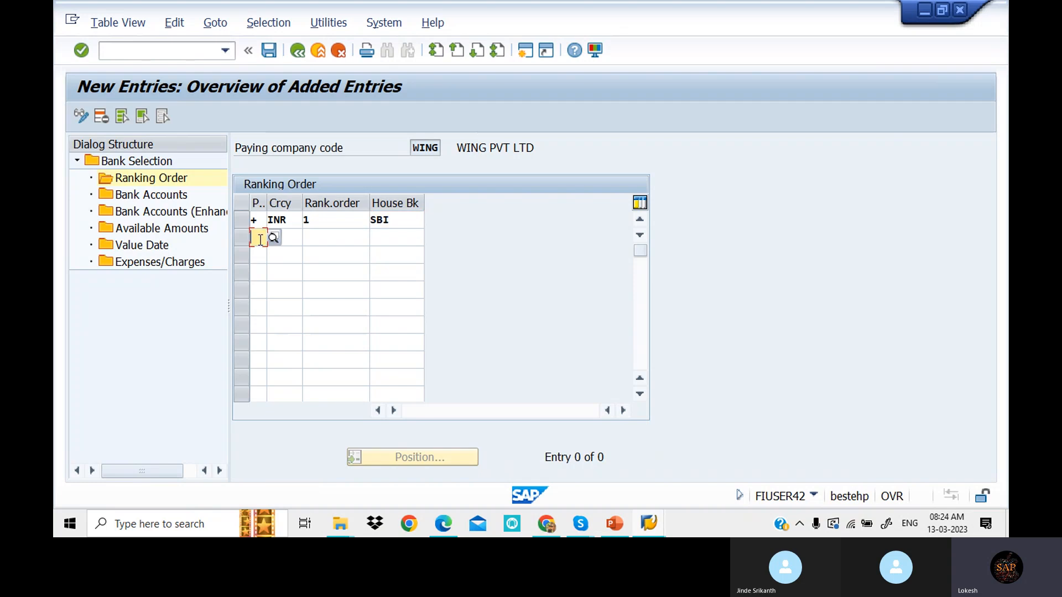
{"action": "left_click", "coordinate": [260, 255]}
{"action": "left_click", "coordinate": [285, 238]}
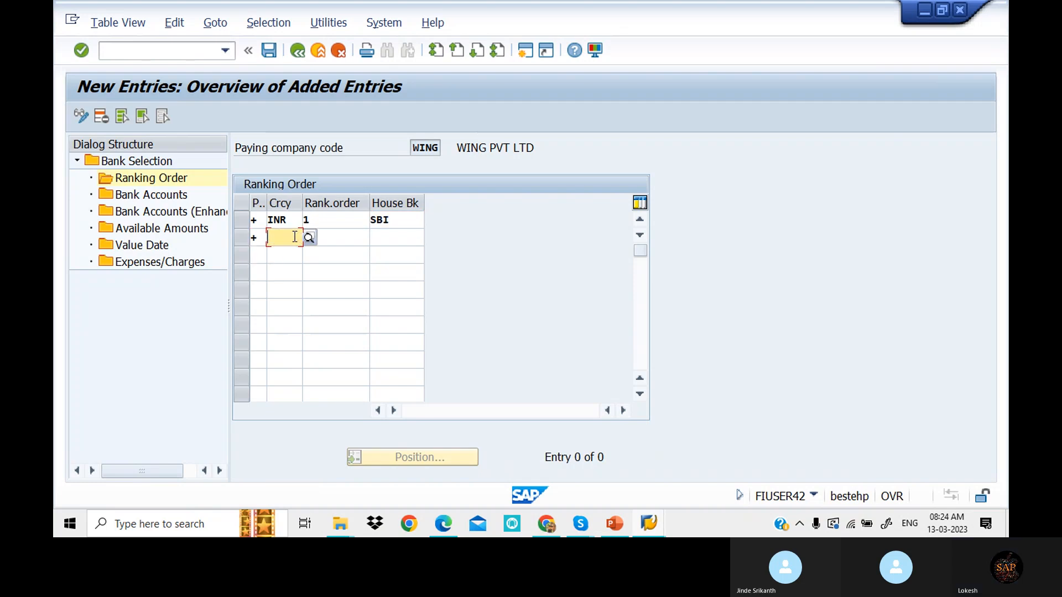
{"action": "left_click", "coordinate": [293, 255]}
{"action": "left_click", "coordinate": [332, 239]}
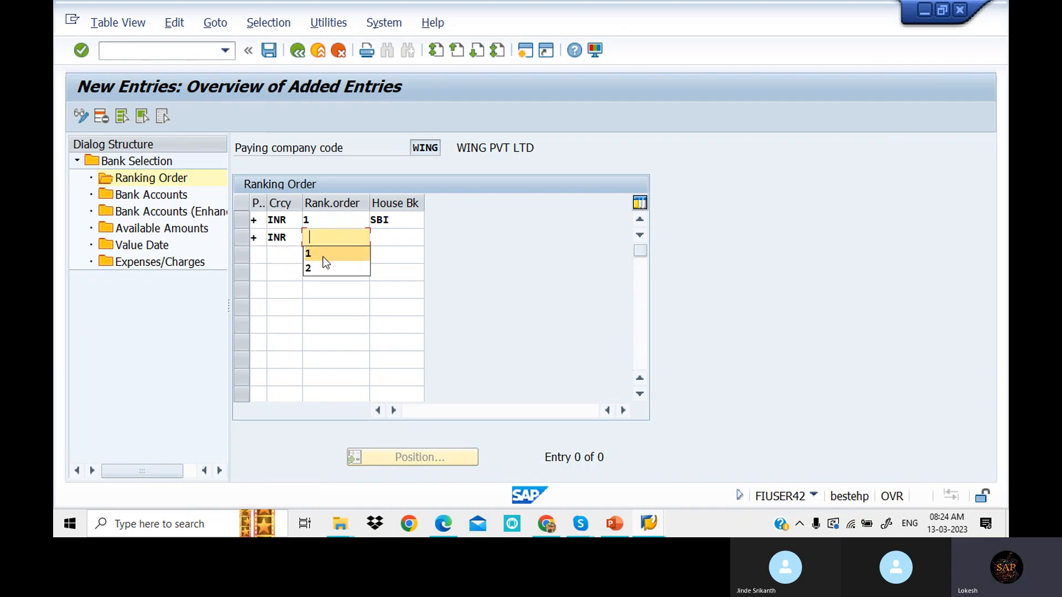
{"action": "left_click", "coordinate": [323, 269]}
{"action": "left_click", "coordinate": [385, 236]}
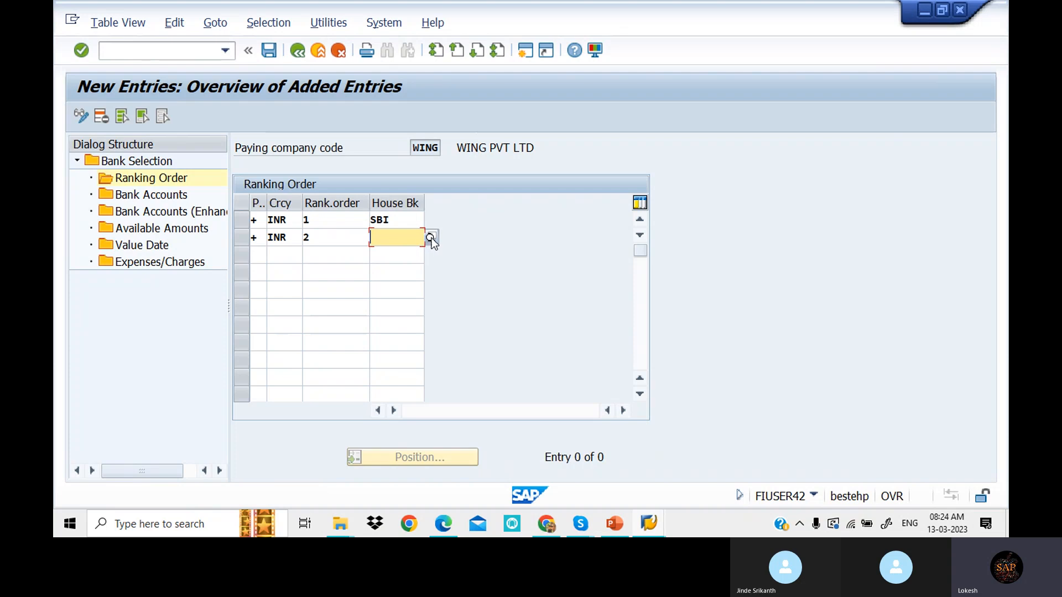
{"action": "left_click", "coordinate": [433, 238]}
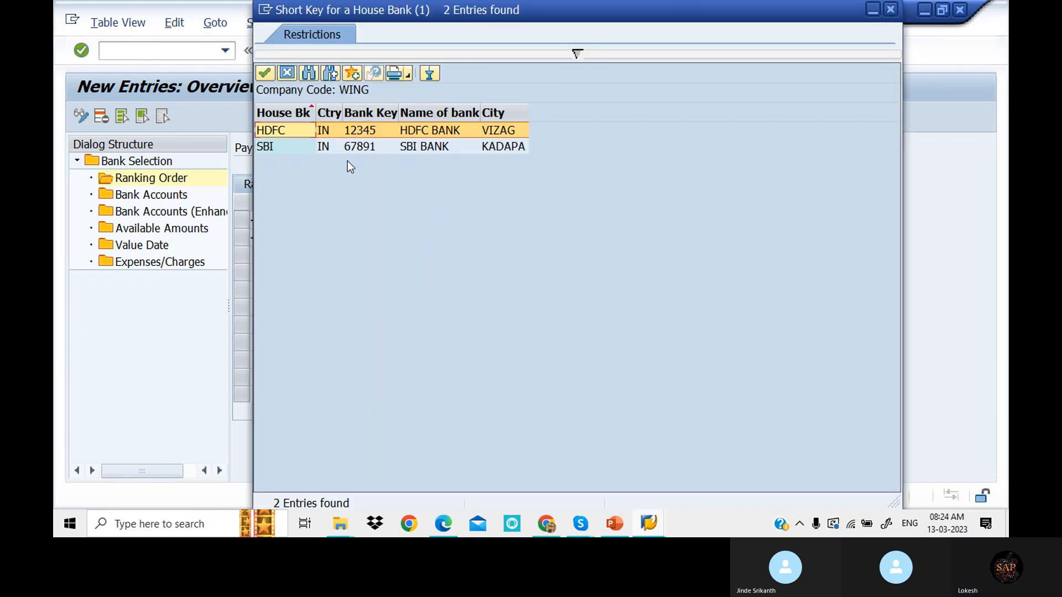
{"action": "left_click", "coordinate": [384, 131]}
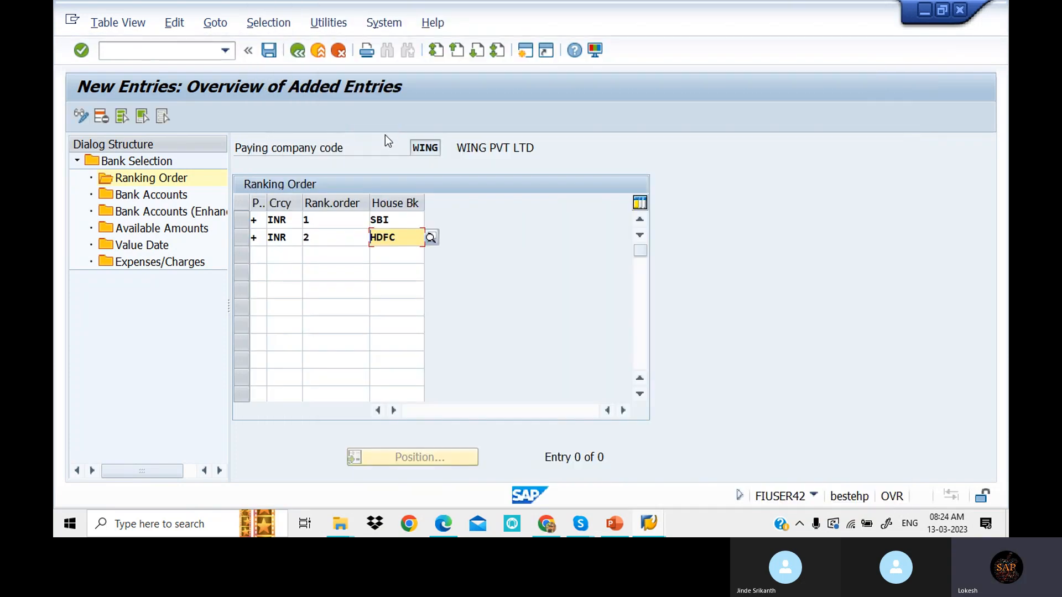
- Create a new Bank Accounts entry with house bank SBI, payment method + and currency INR
{"action": "double_click", "coordinate": [165, 196]}
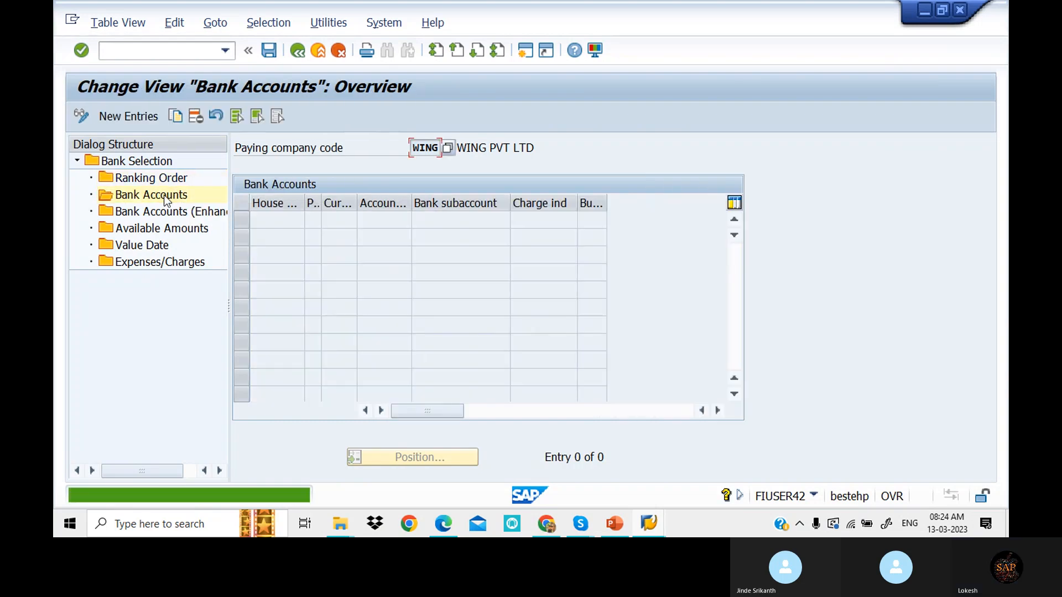
{"action": "left_click", "coordinate": [143, 118]}
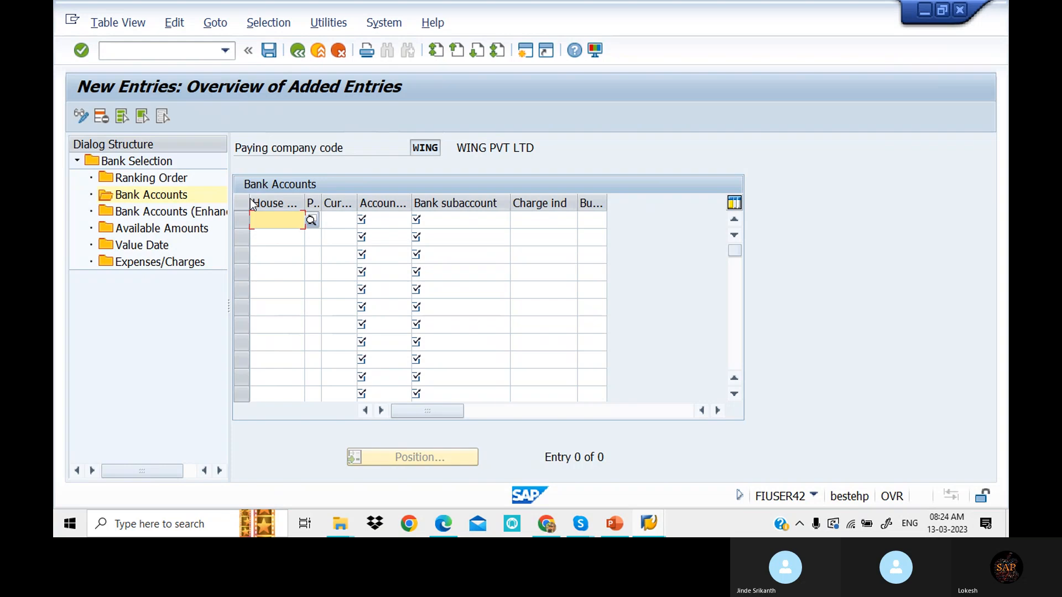
{"action": "left_click", "coordinate": [311, 221]}
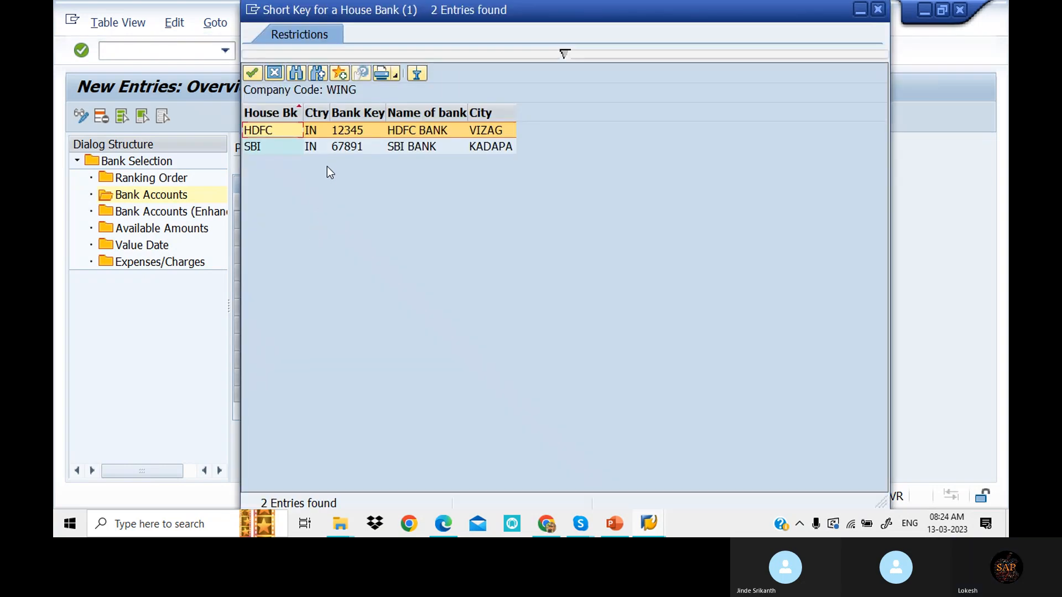
{"action": "double_click", "coordinate": [329, 145]}
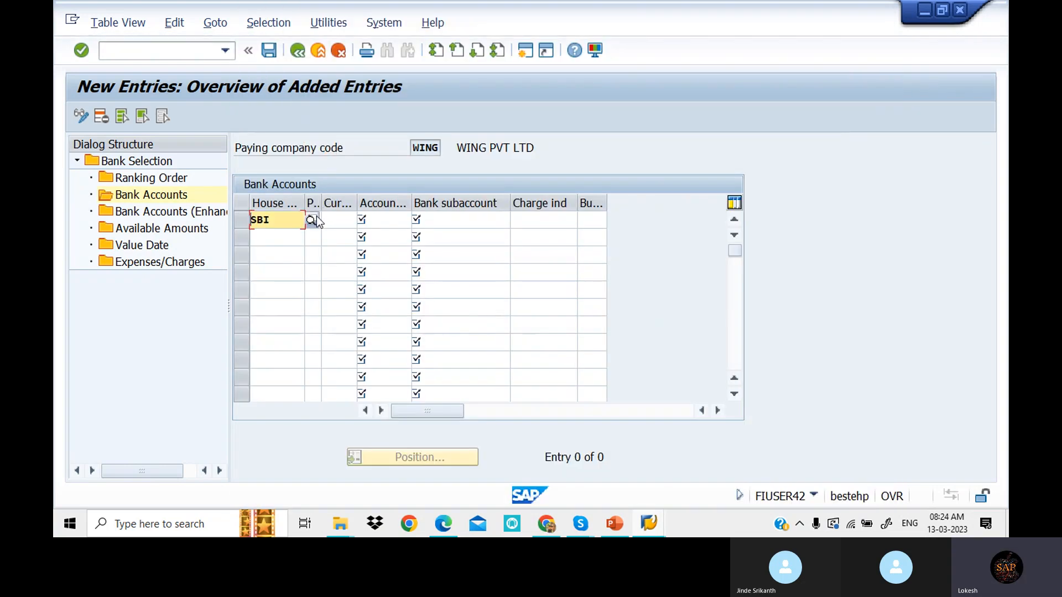
{"action": "left_click", "coordinate": [315, 220]}
{"action": "left_click", "coordinate": [376, 152]}
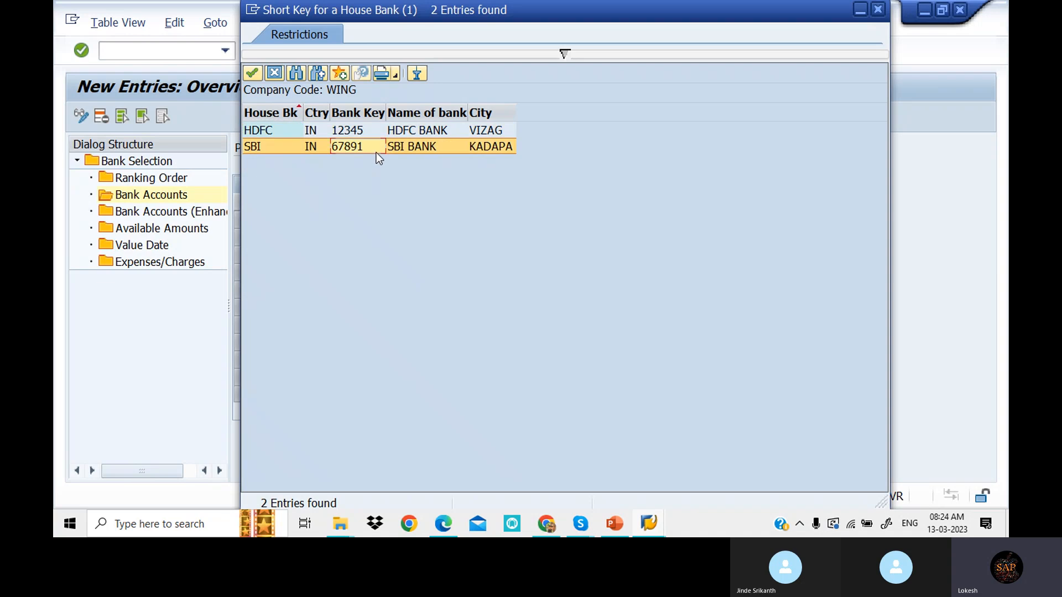
{"action": "double_click", "coordinate": [376, 153]}
{"action": "key", "text": "Tab"}
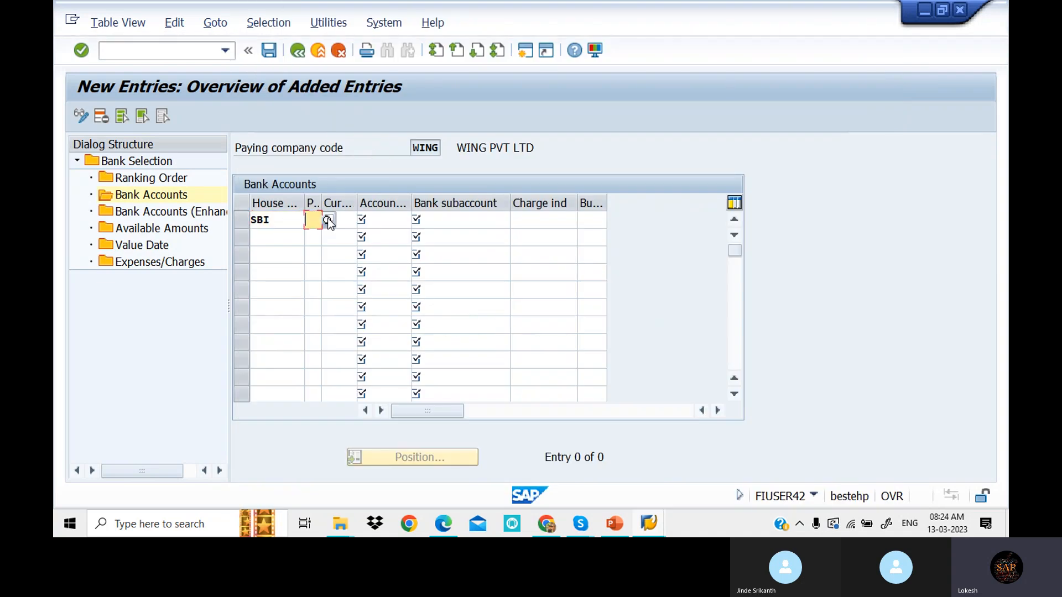
{"action": "type", "text": "+"}
{"action": "key", "text": "Tab"}
{"action": "left_click", "coordinate": [349, 234]}
- Set the SBI row's account ID to SBI1 and bank subaccount to 200100 (Sbi Bank A/c)
{"action": "left_click", "coordinate": [383, 220]}
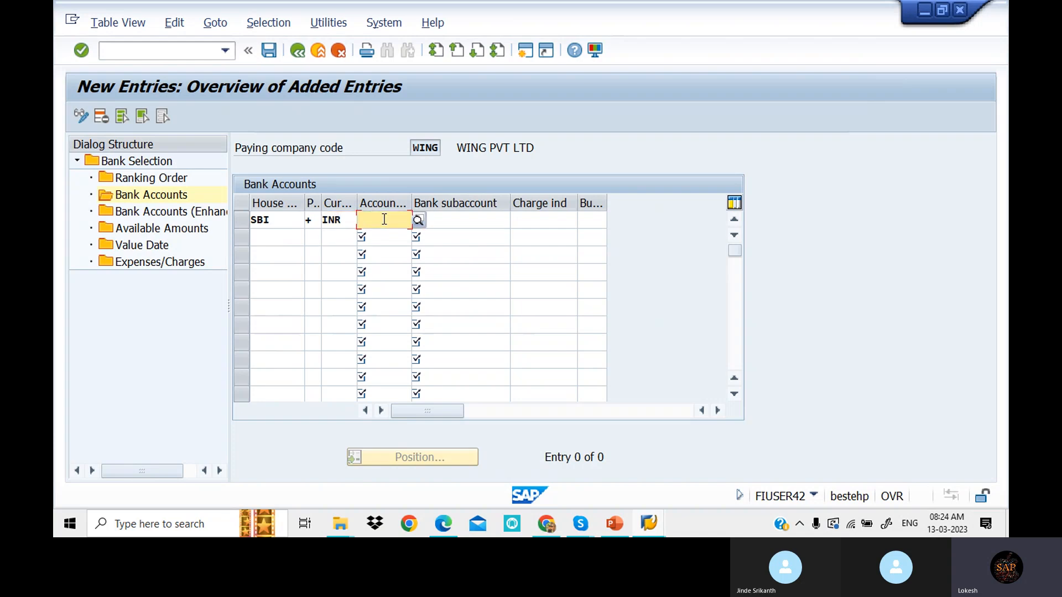
{"action": "left_click", "coordinate": [418, 220]}
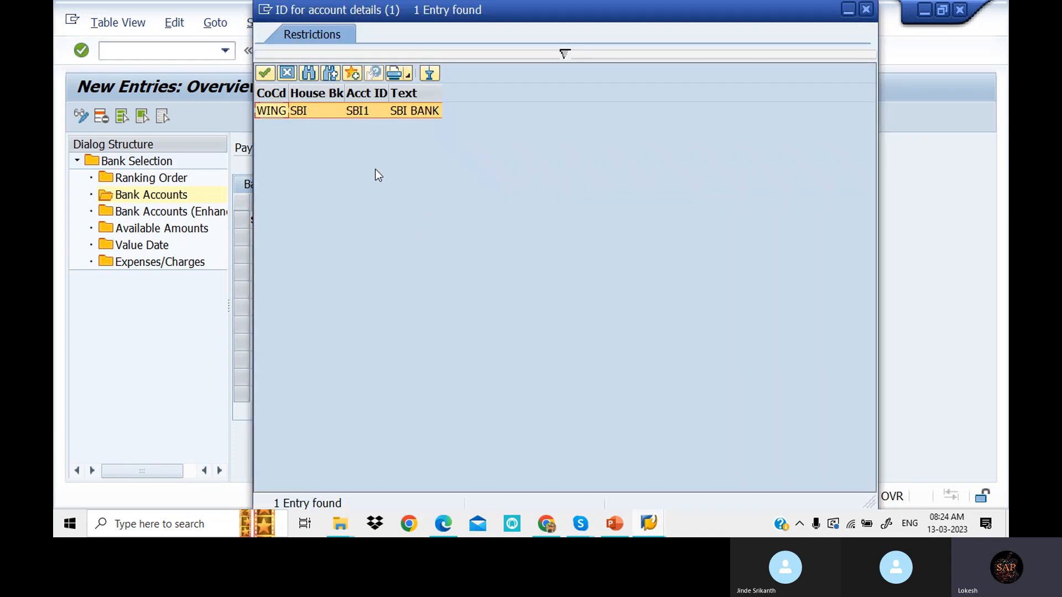
{"action": "double_click", "coordinate": [378, 110]}
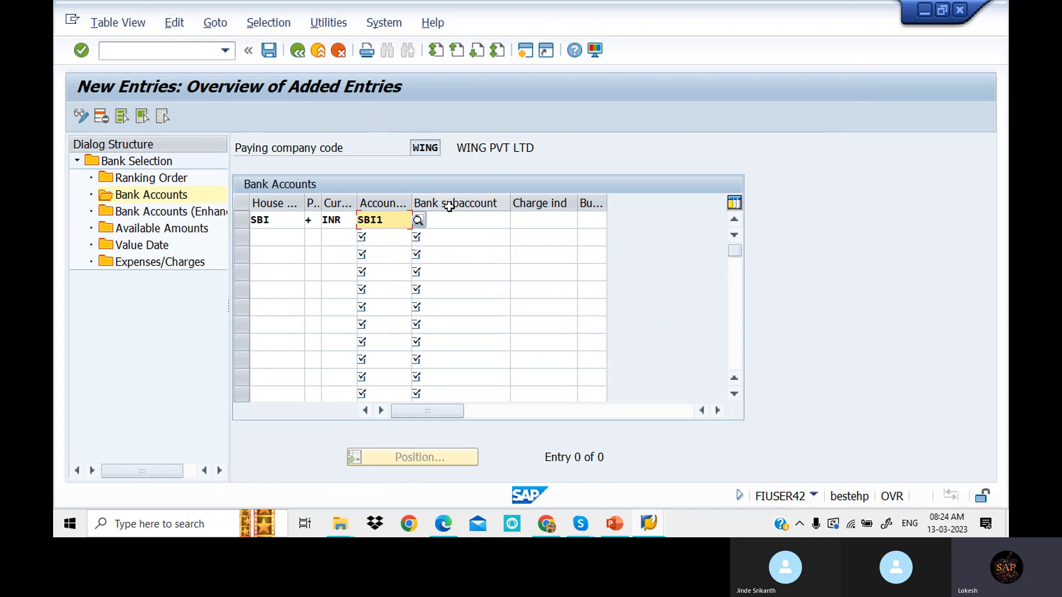
{"action": "left_click", "coordinate": [458, 219]}
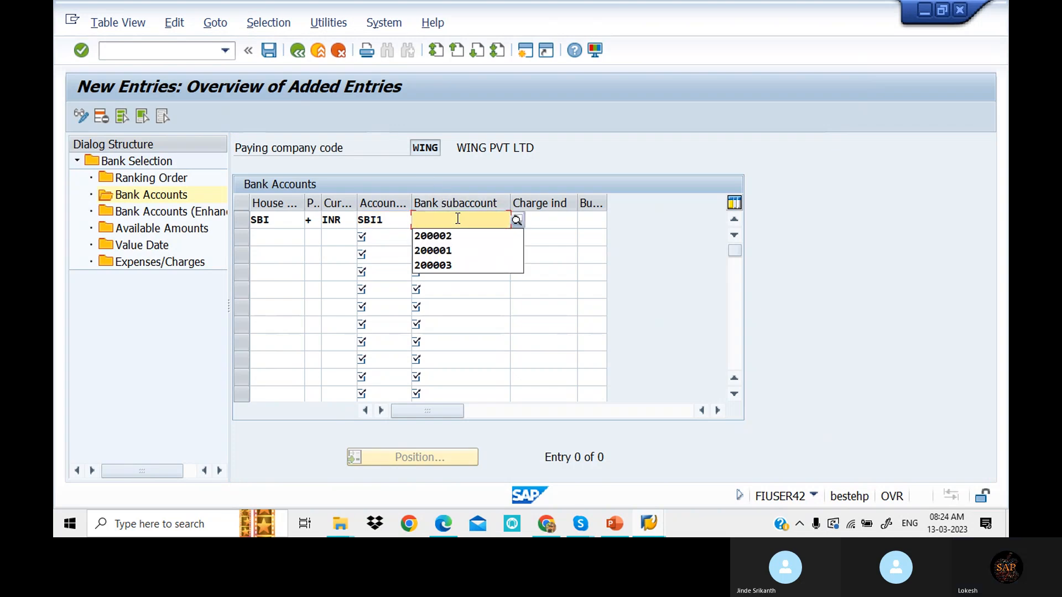
{"action": "left_click", "coordinate": [516, 219]}
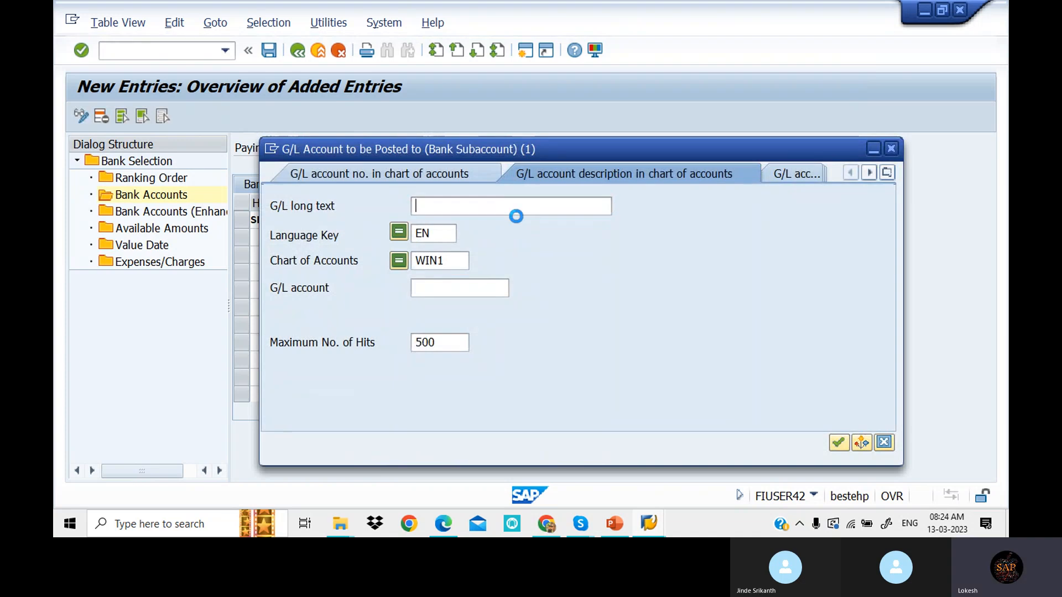
{"action": "key", "text": "Return"}
{"action": "double_click", "coordinate": [307, 434]}
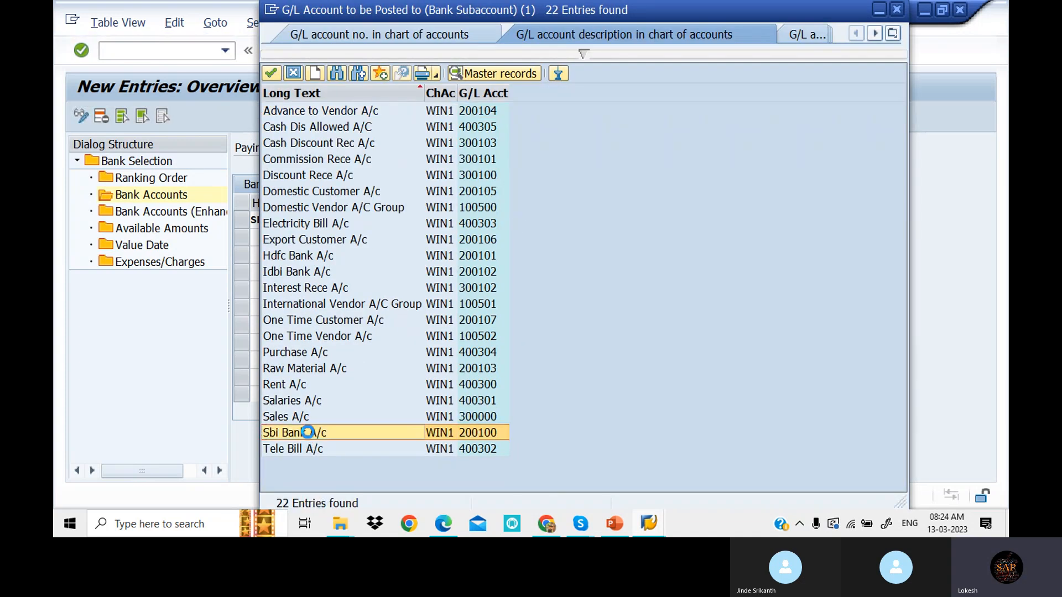
{"action": "key", "text": "Tab"}
{"action": "key", "text": "Tab"}
{"action": "key", "text": "Tab"}
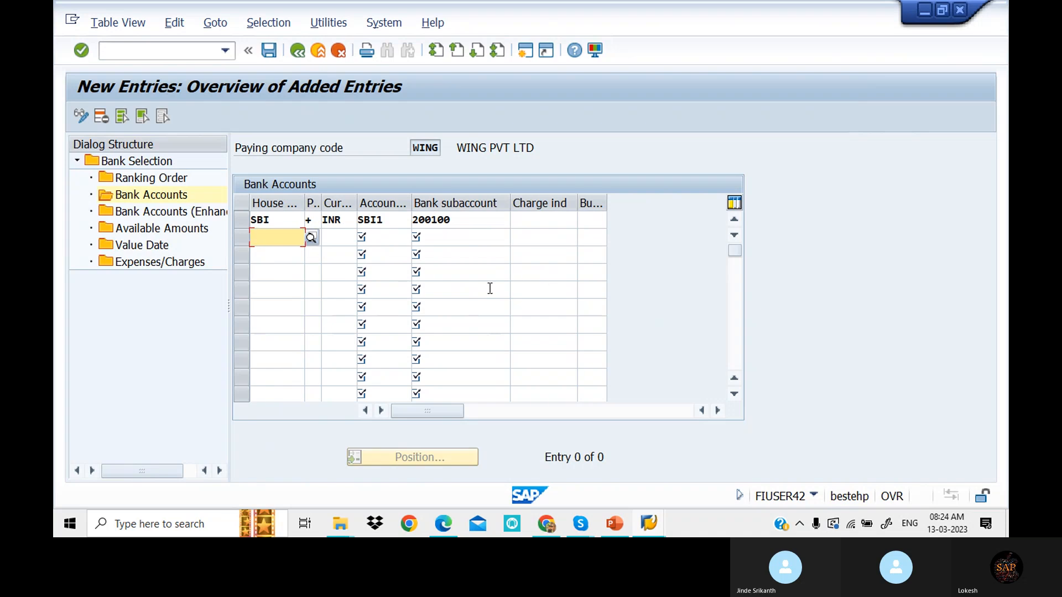
- Fill the second account row with HDFC, INR, account ID HDF1 and subaccount 200101 (Hdfc Bank A/c)
{"action": "left_click", "coordinate": [311, 238]}
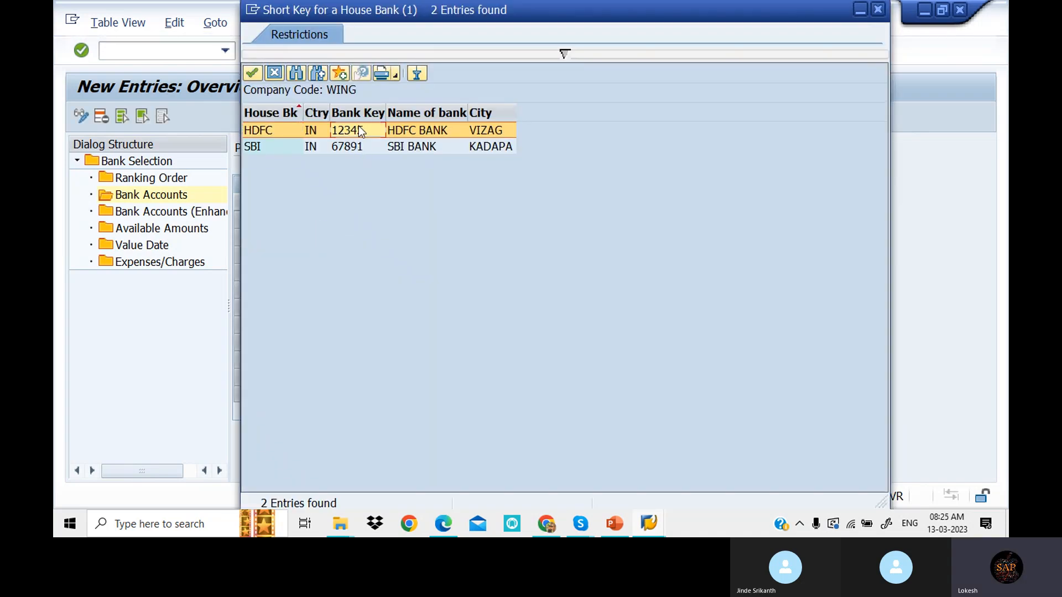
{"action": "double_click", "coordinate": [358, 127]}
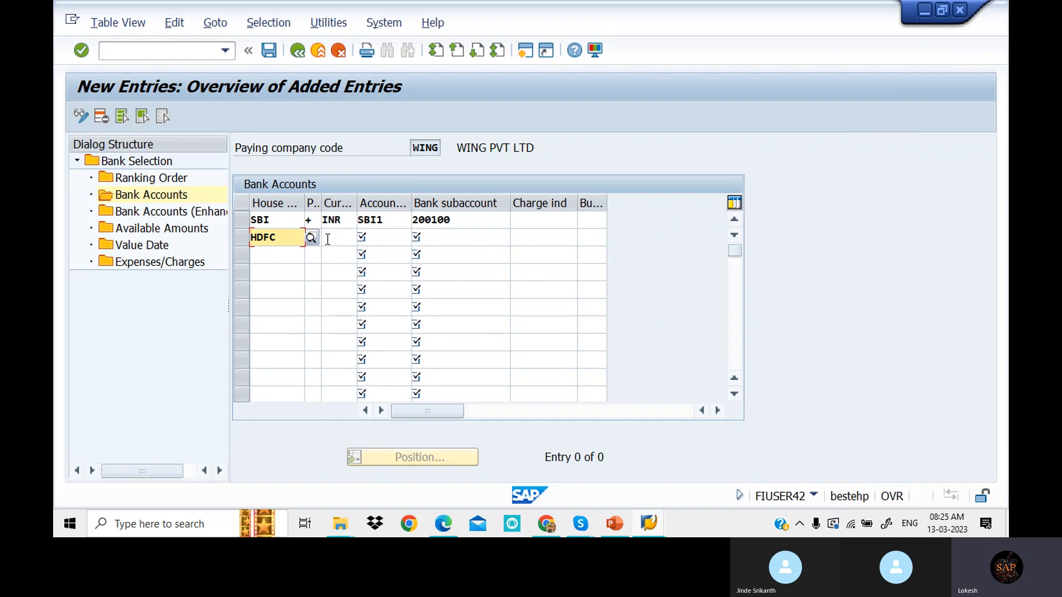
{"action": "key", "text": "Tab"}
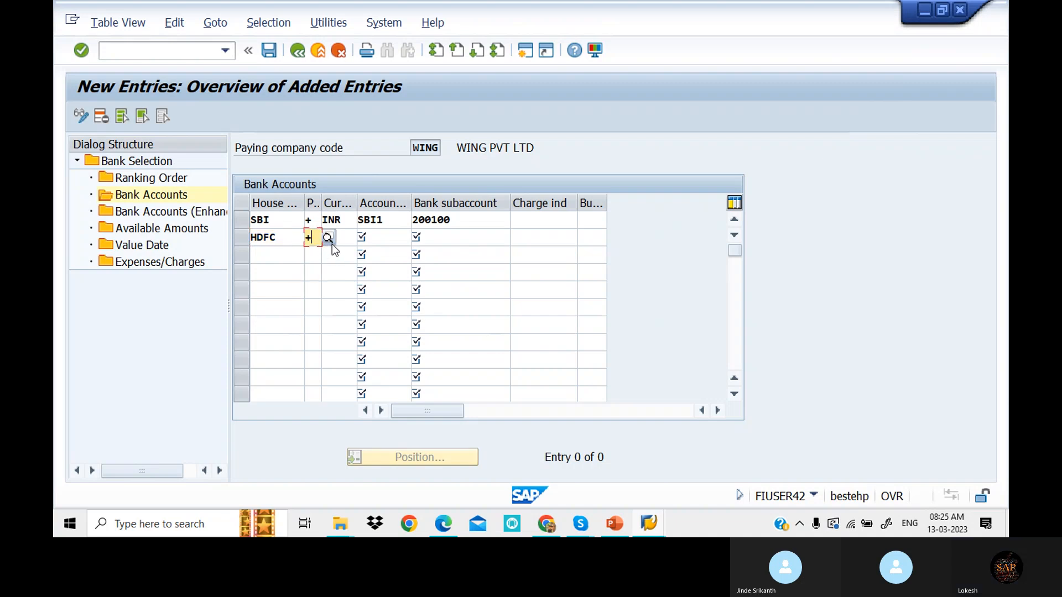
{"action": "left_click", "coordinate": [342, 242]}
{"action": "left_click", "coordinate": [375, 236]}
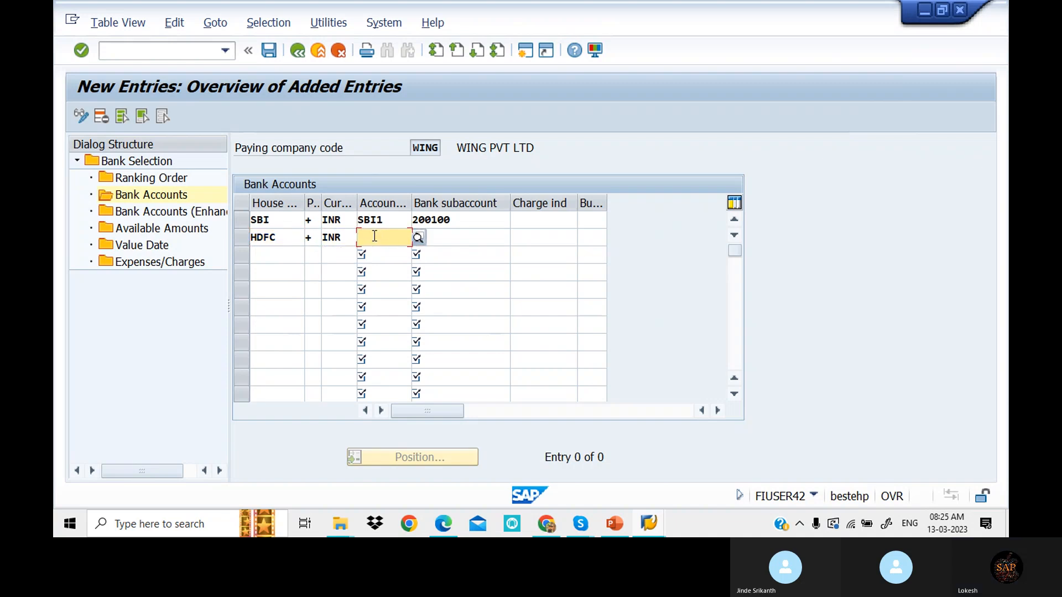
{"action": "left_click", "coordinate": [420, 237]}
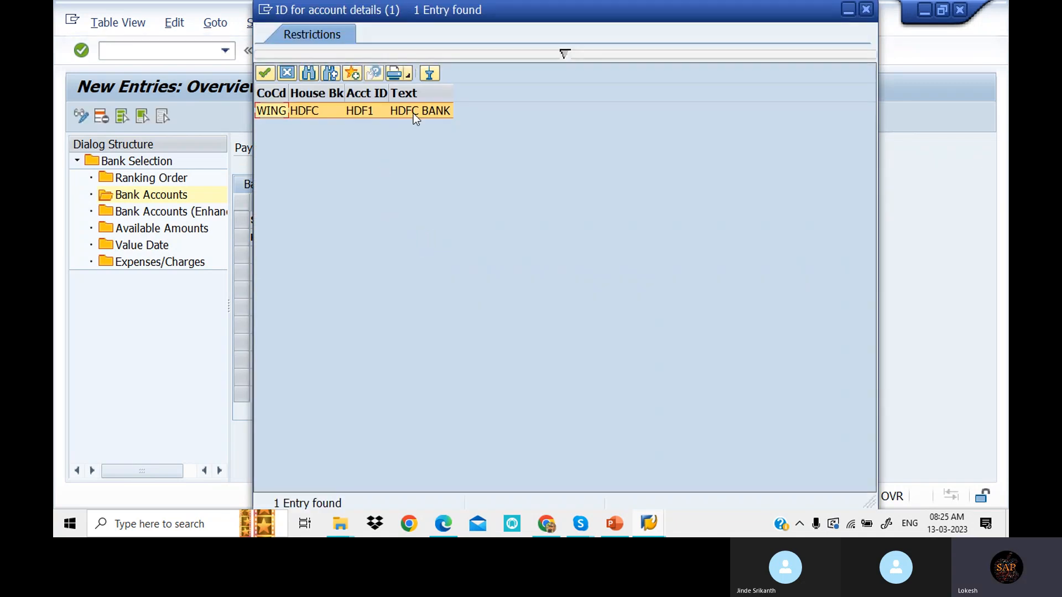
{"action": "double_click", "coordinate": [412, 112]}
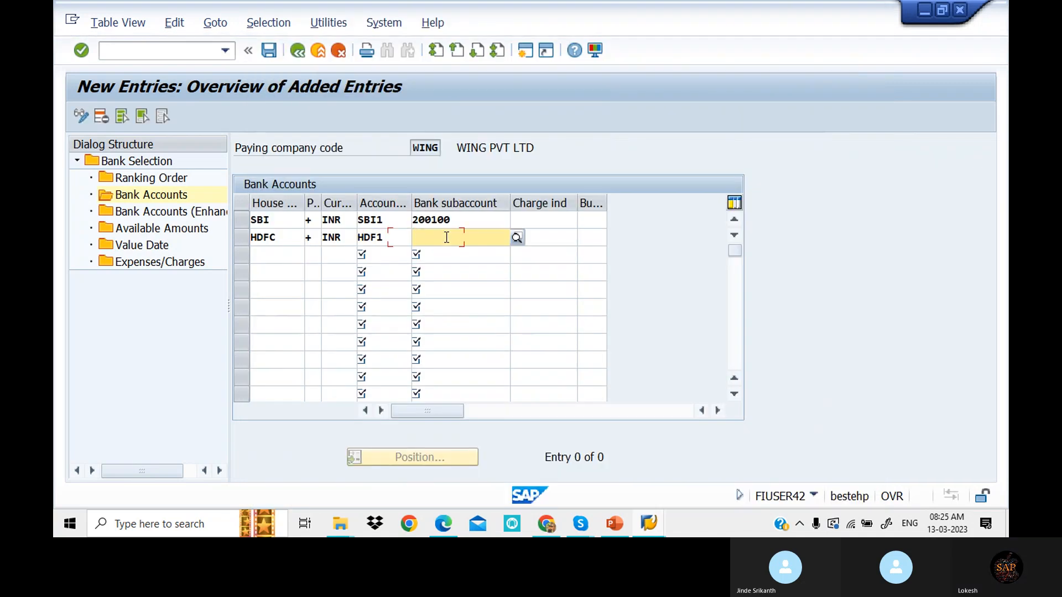
{"action": "left_click", "coordinate": [514, 240]}
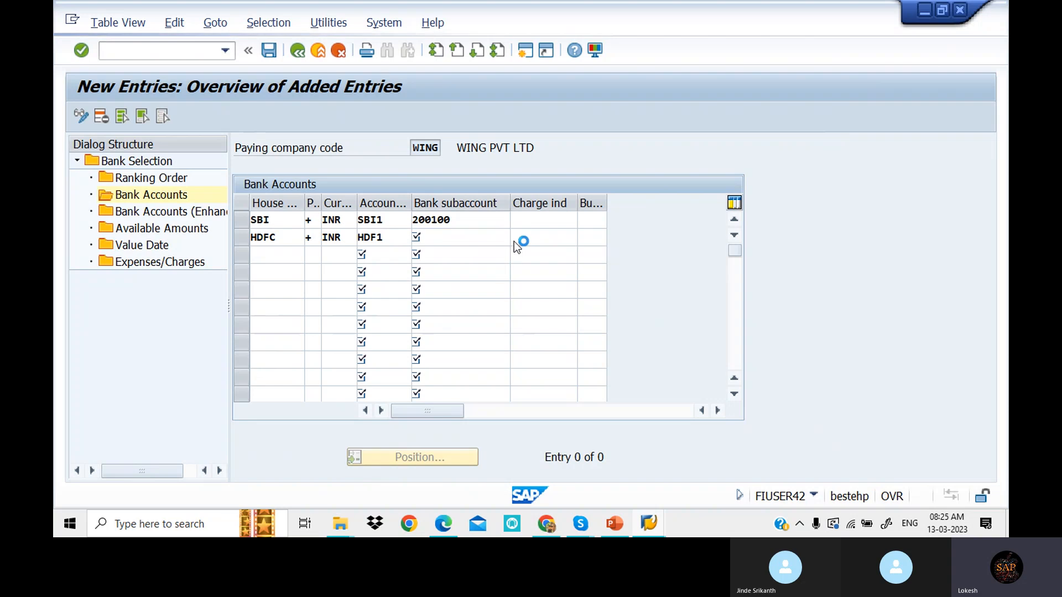
{"action": "key", "text": "Return"}
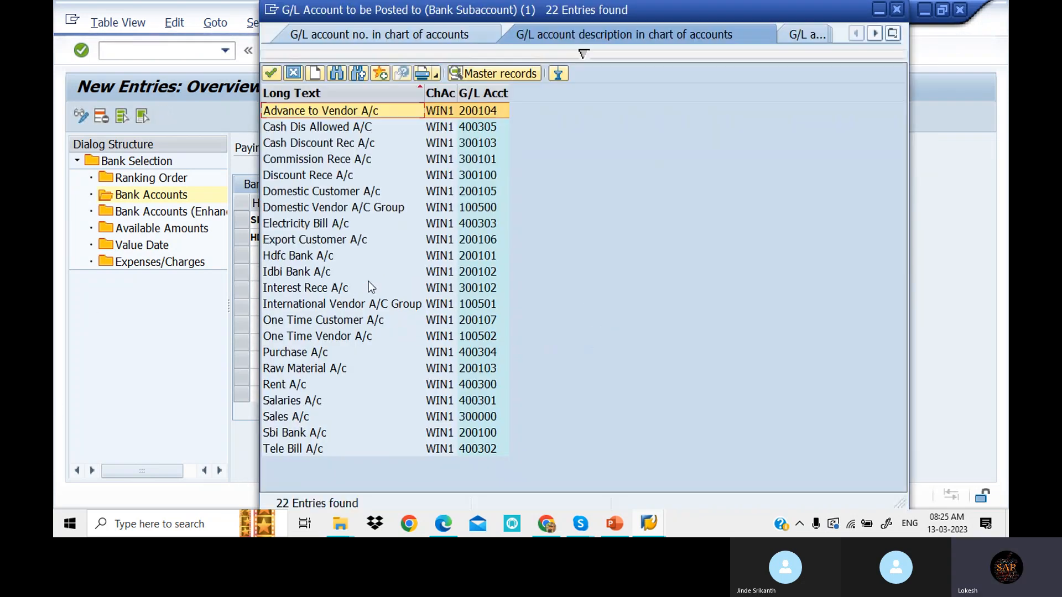
{"action": "double_click", "coordinate": [331, 256]}
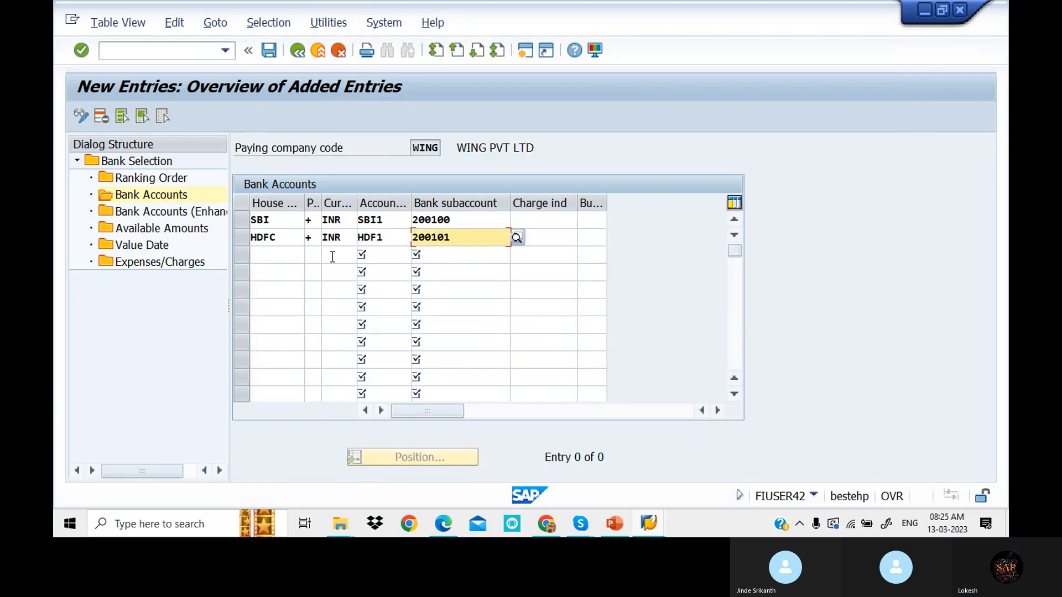
- Start new Available Amounts entries for WING and close the house bank lookup without choosing
{"action": "double_click", "coordinate": [160, 230]}
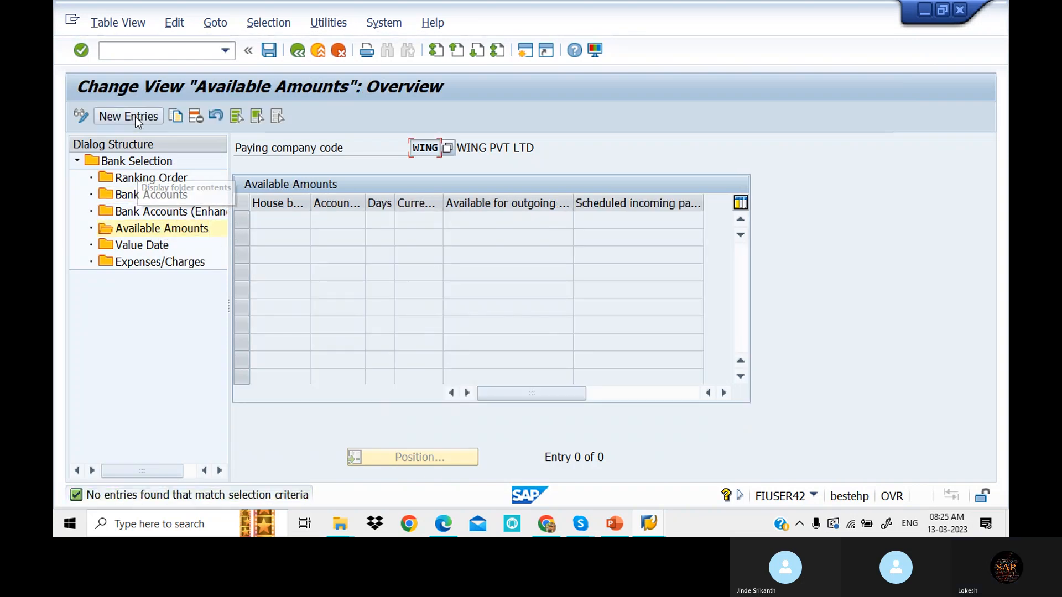
{"action": "left_click", "coordinate": [135, 116]}
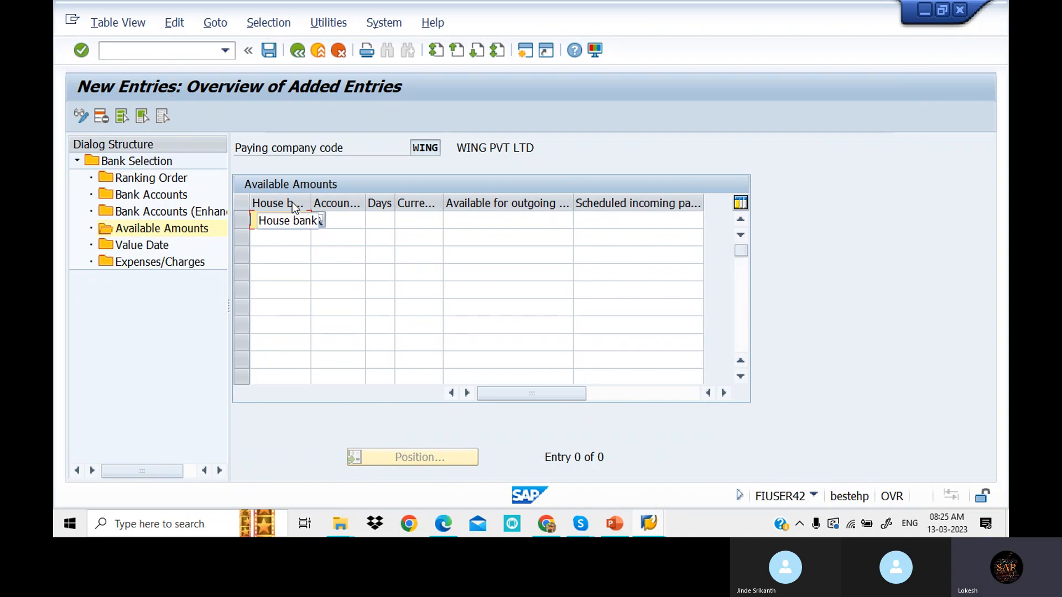
{"action": "left_click", "coordinate": [318, 220]}
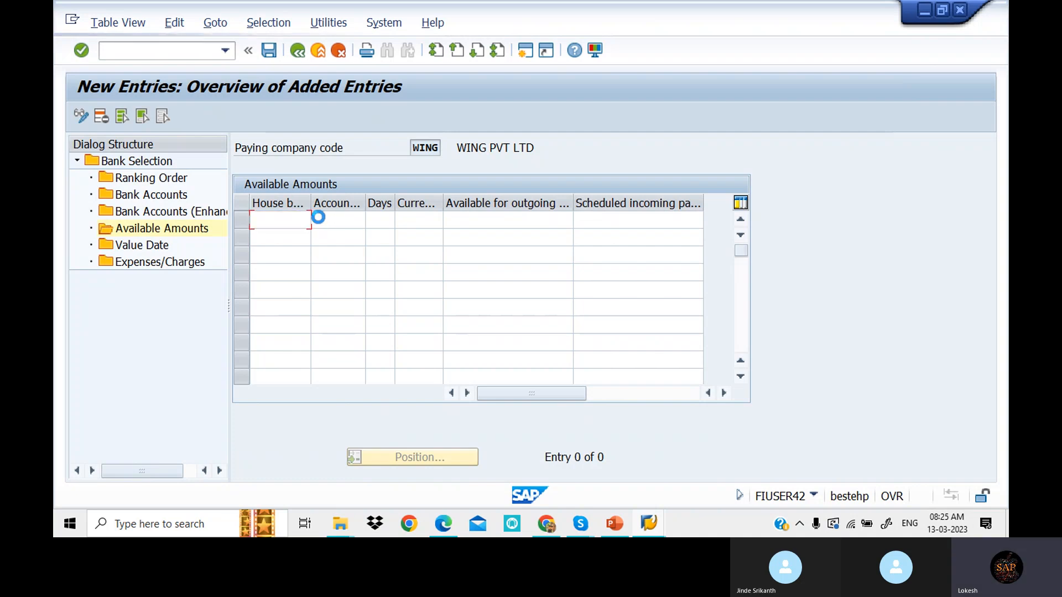
{"action": "key", "text": "Down"}
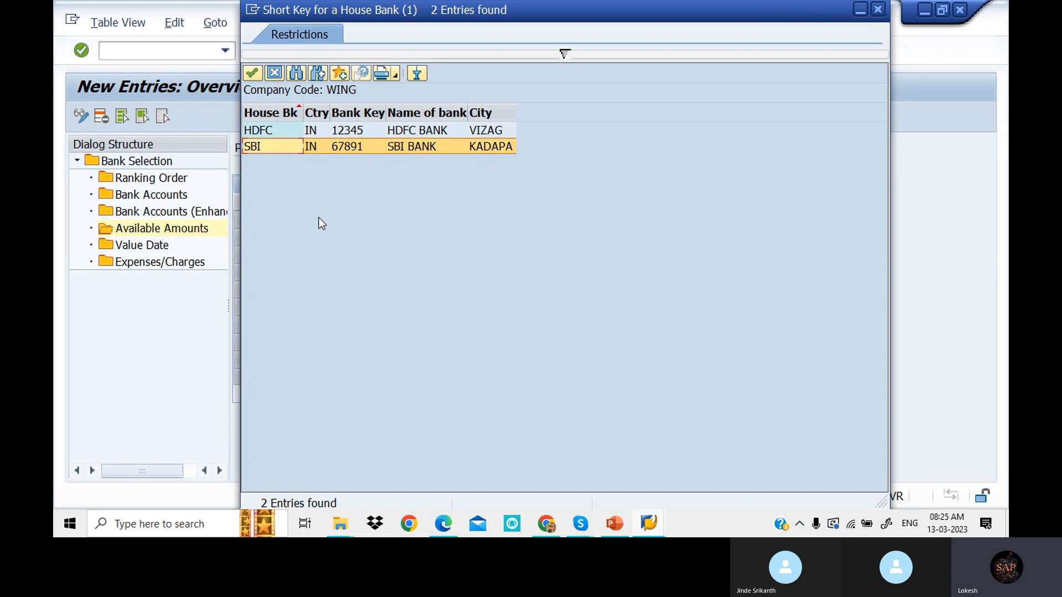
{"action": "key", "text": "Return"}
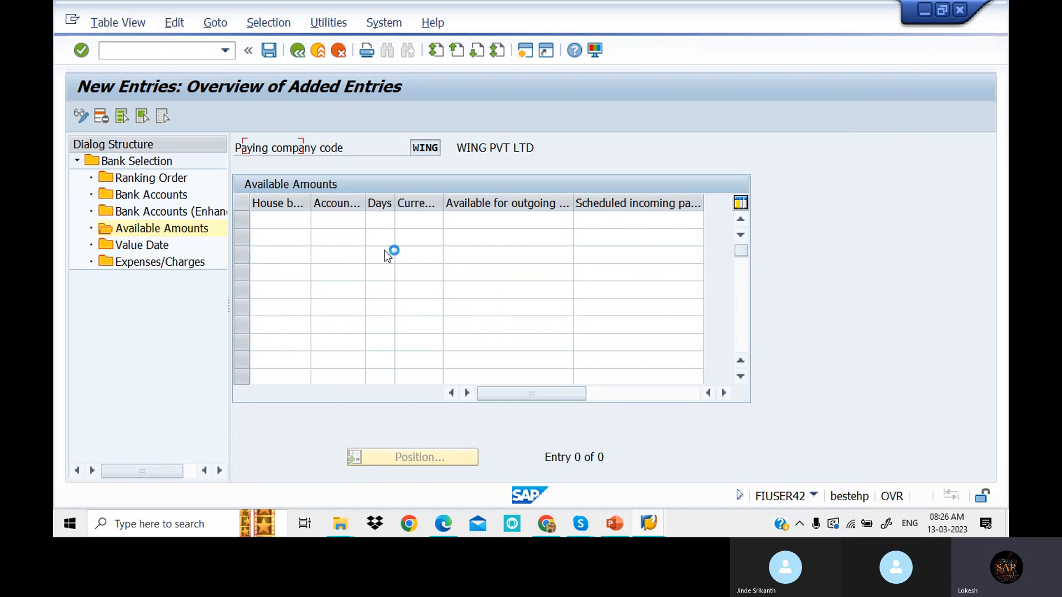
- Open and then dismiss the SAP window's system menu
{"action": "left_click", "coordinate": [74, 22]}
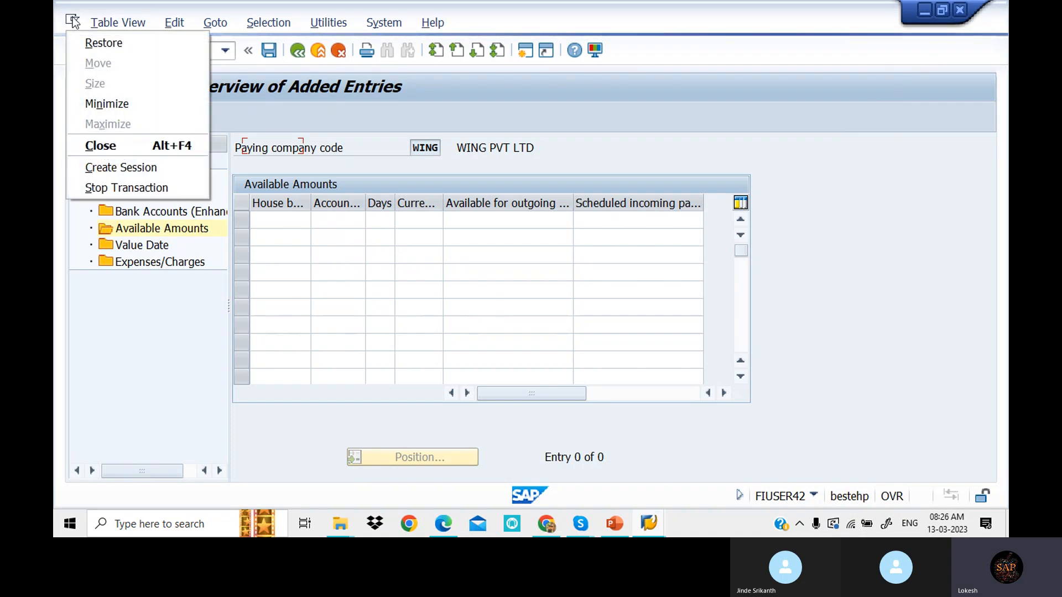
{"action": "left_click", "coordinate": [321, 267]}
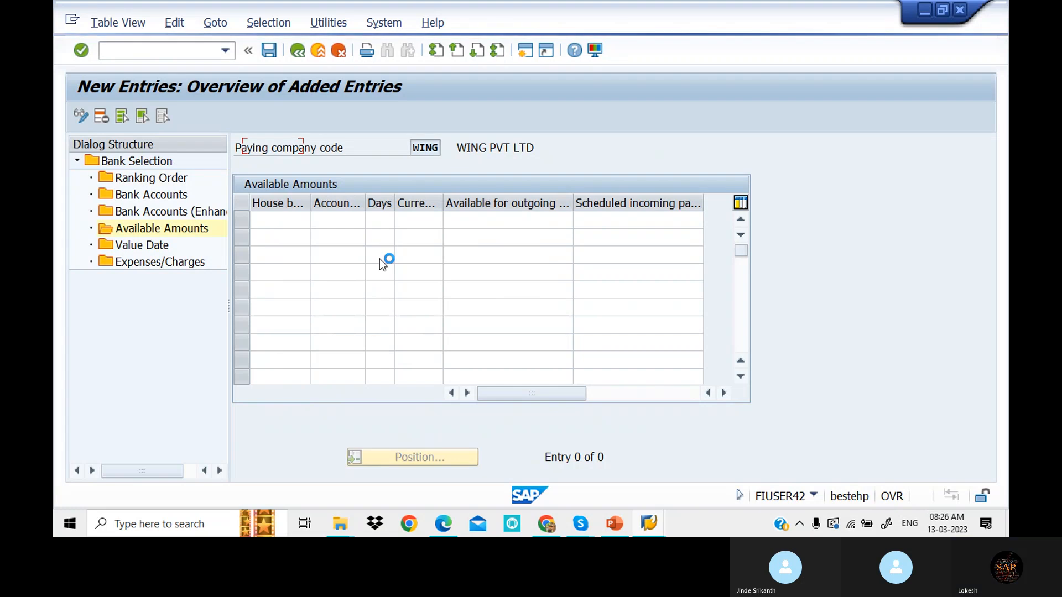
{"action": "mouse_move", "coordinate": [580, 523]}
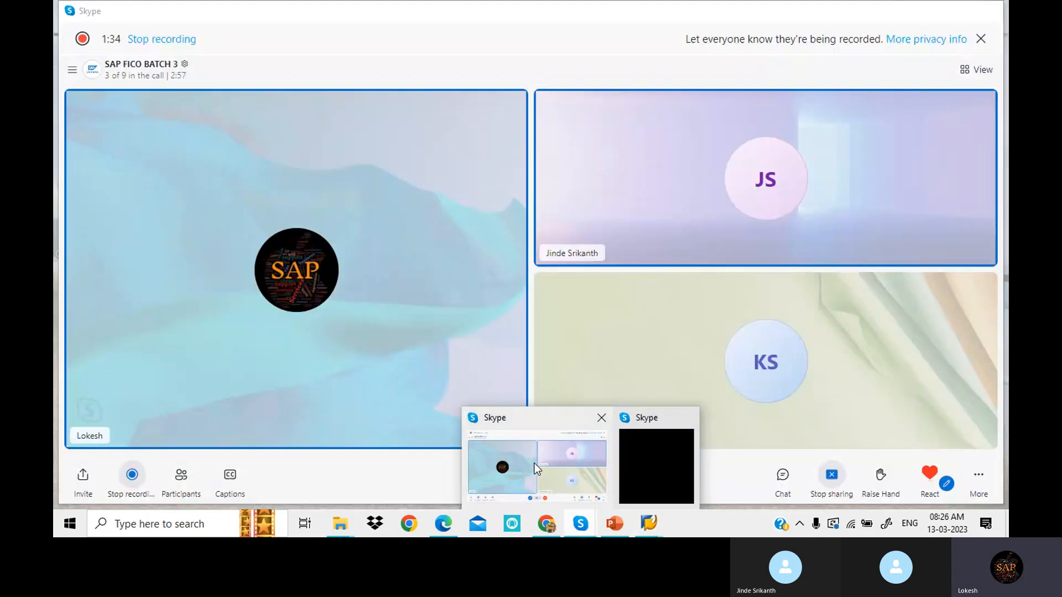
- Bring the Skype call window forward, then minimize it to reveal the SAP screen
{"action": "left_click", "coordinate": [537, 469]}
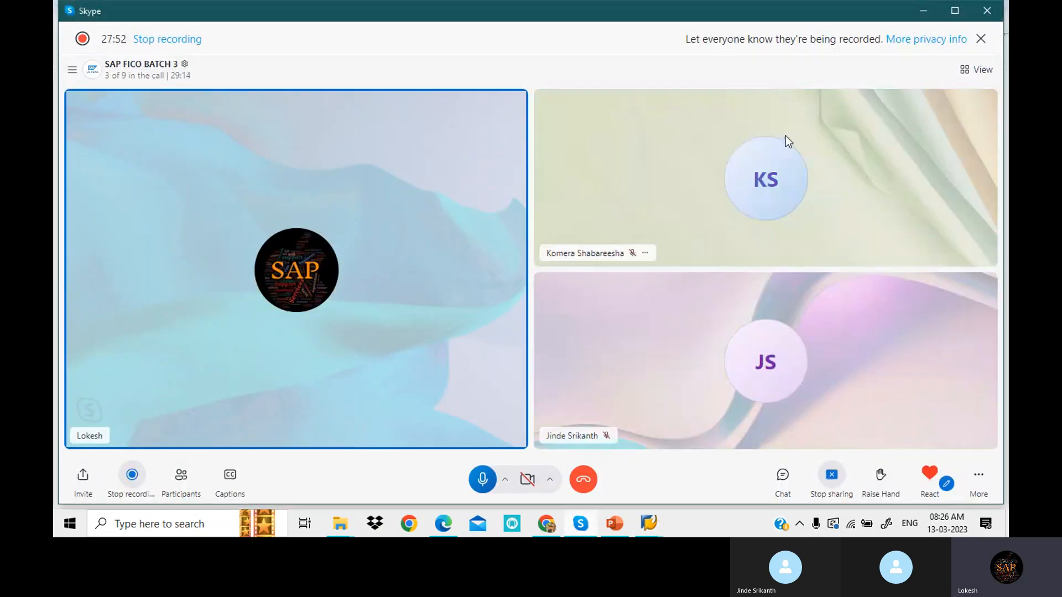
{"action": "left_click", "coordinate": [923, 12]}
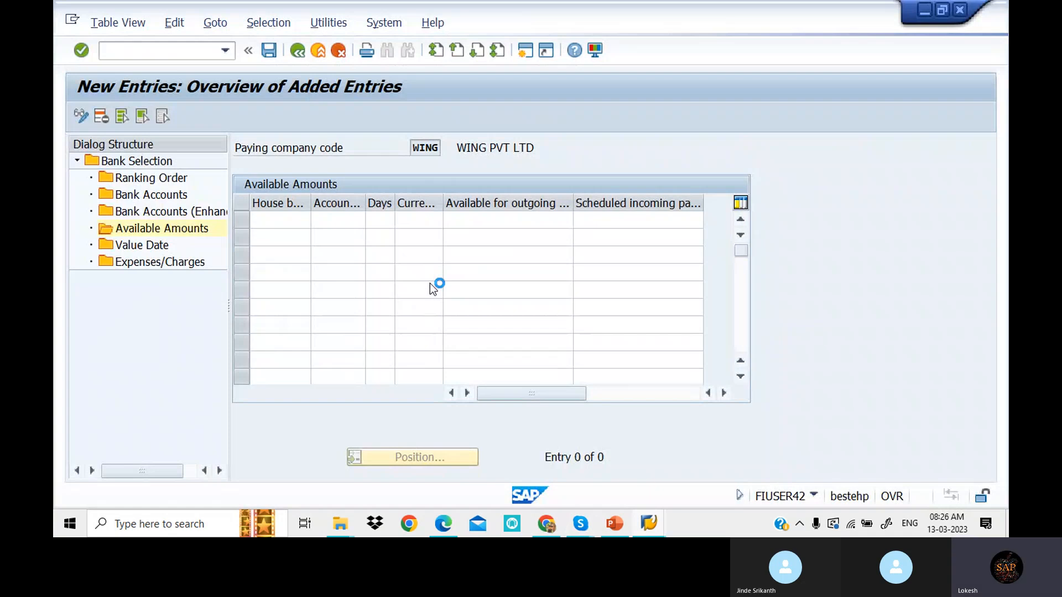
- Bring the Skype call window to the front from its taskbar preview
{"action": "mouse_move", "coordinate": [581, 524]}
{"action": "left_click", "coordinate": [537, 466]}
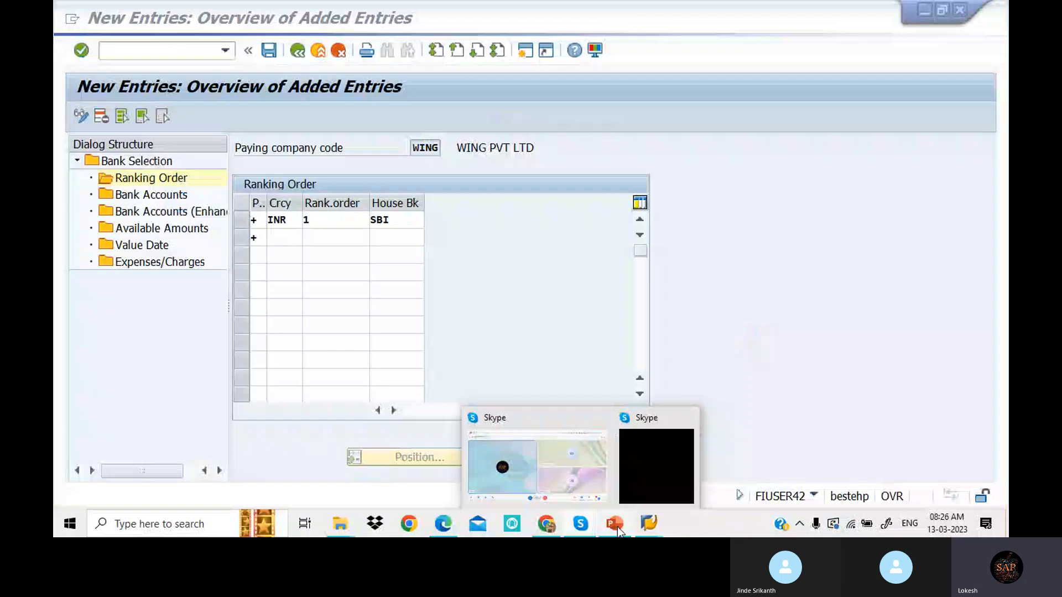
{"action": "left_click", "coordinate": [579, 468]}
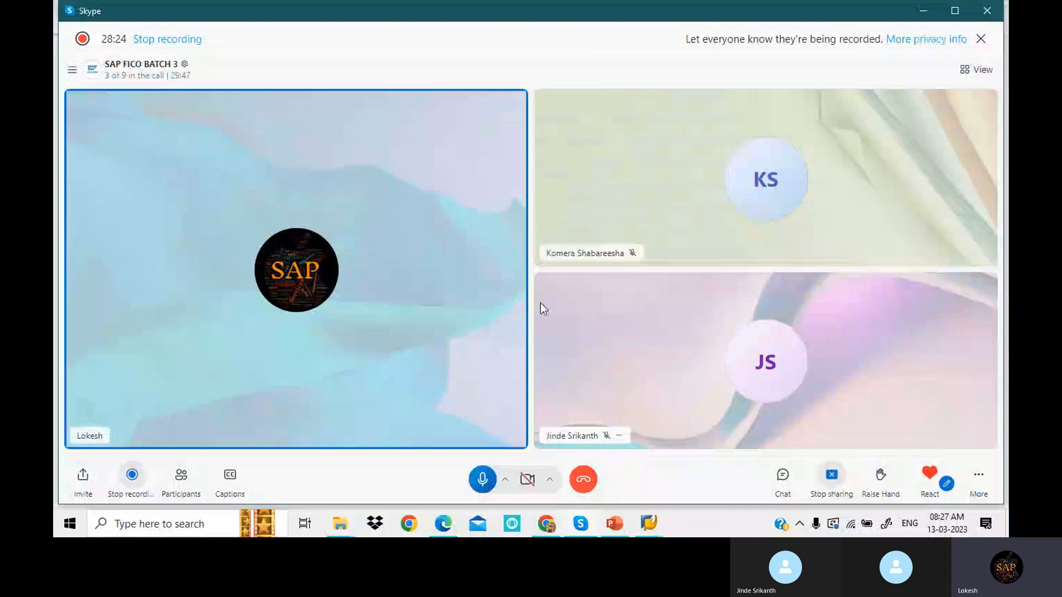
- Switch back to the SAP window showing WING's ranking order with INR, rank 1, SBI
{"action": "left_click", "coordinate": [510, 514]}
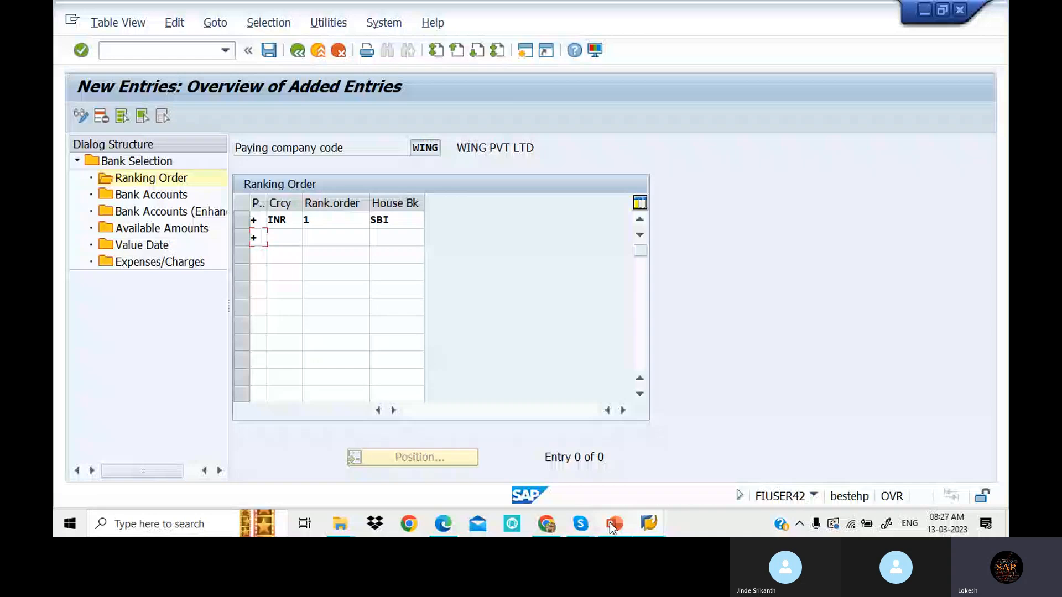
- Reopen Available Amounts, then switch to the Edit G/L Account Centrally session listing accounts 200100–200102
{"action": "double_click", "coordinate": [161, 228]}
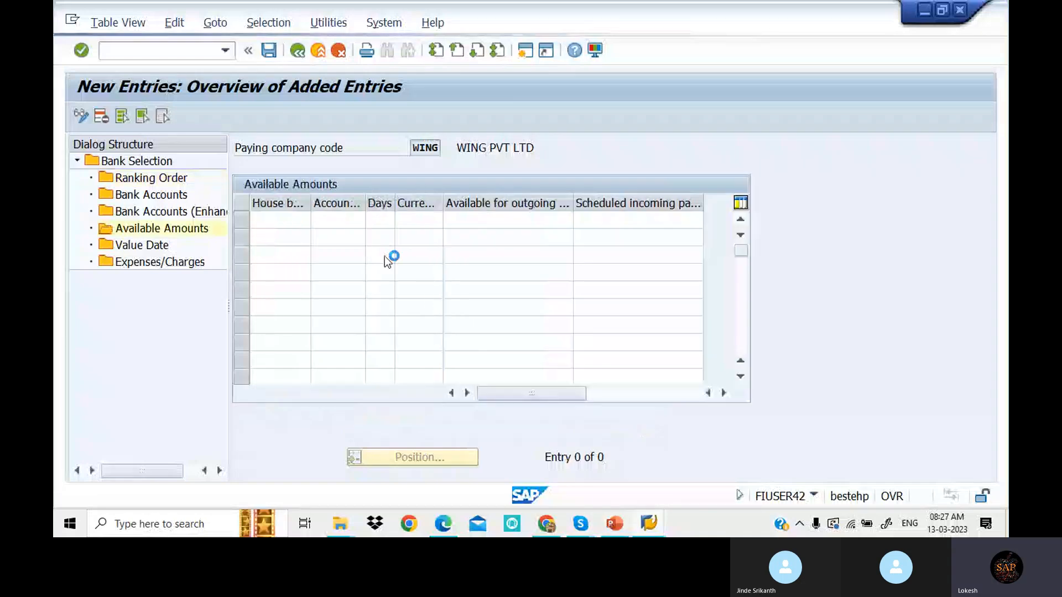
{"action": "mouse_move", "coordinate": [651, 529]}
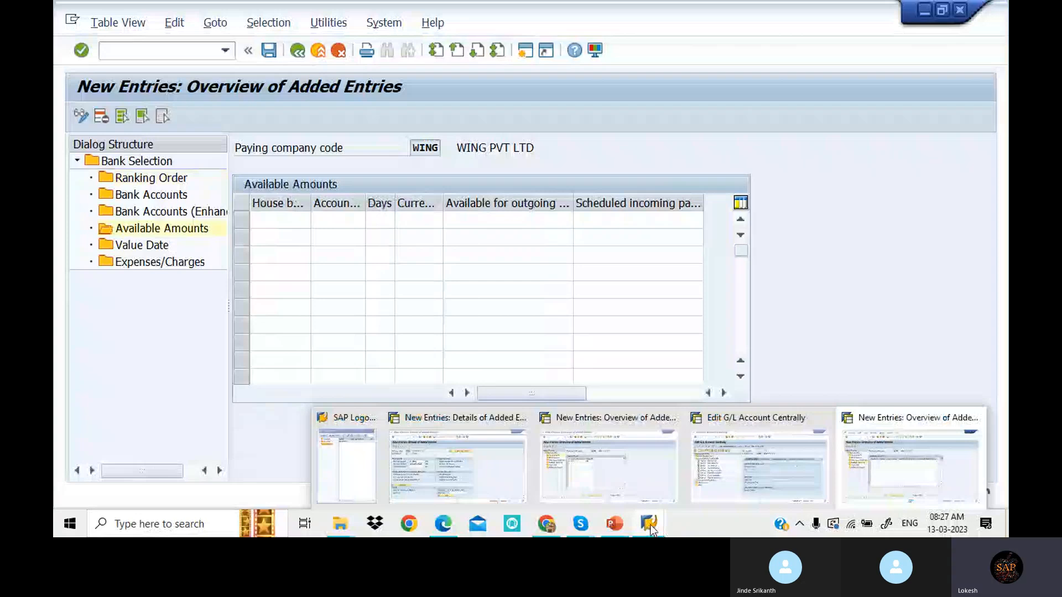
{"action": "left_click", "coordinate": [818, 434]}
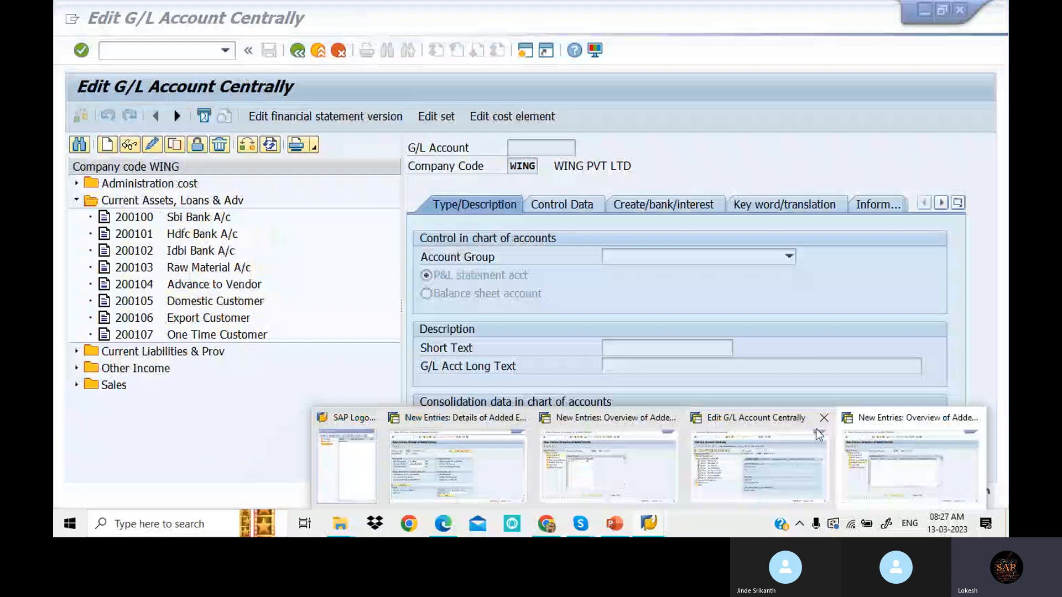